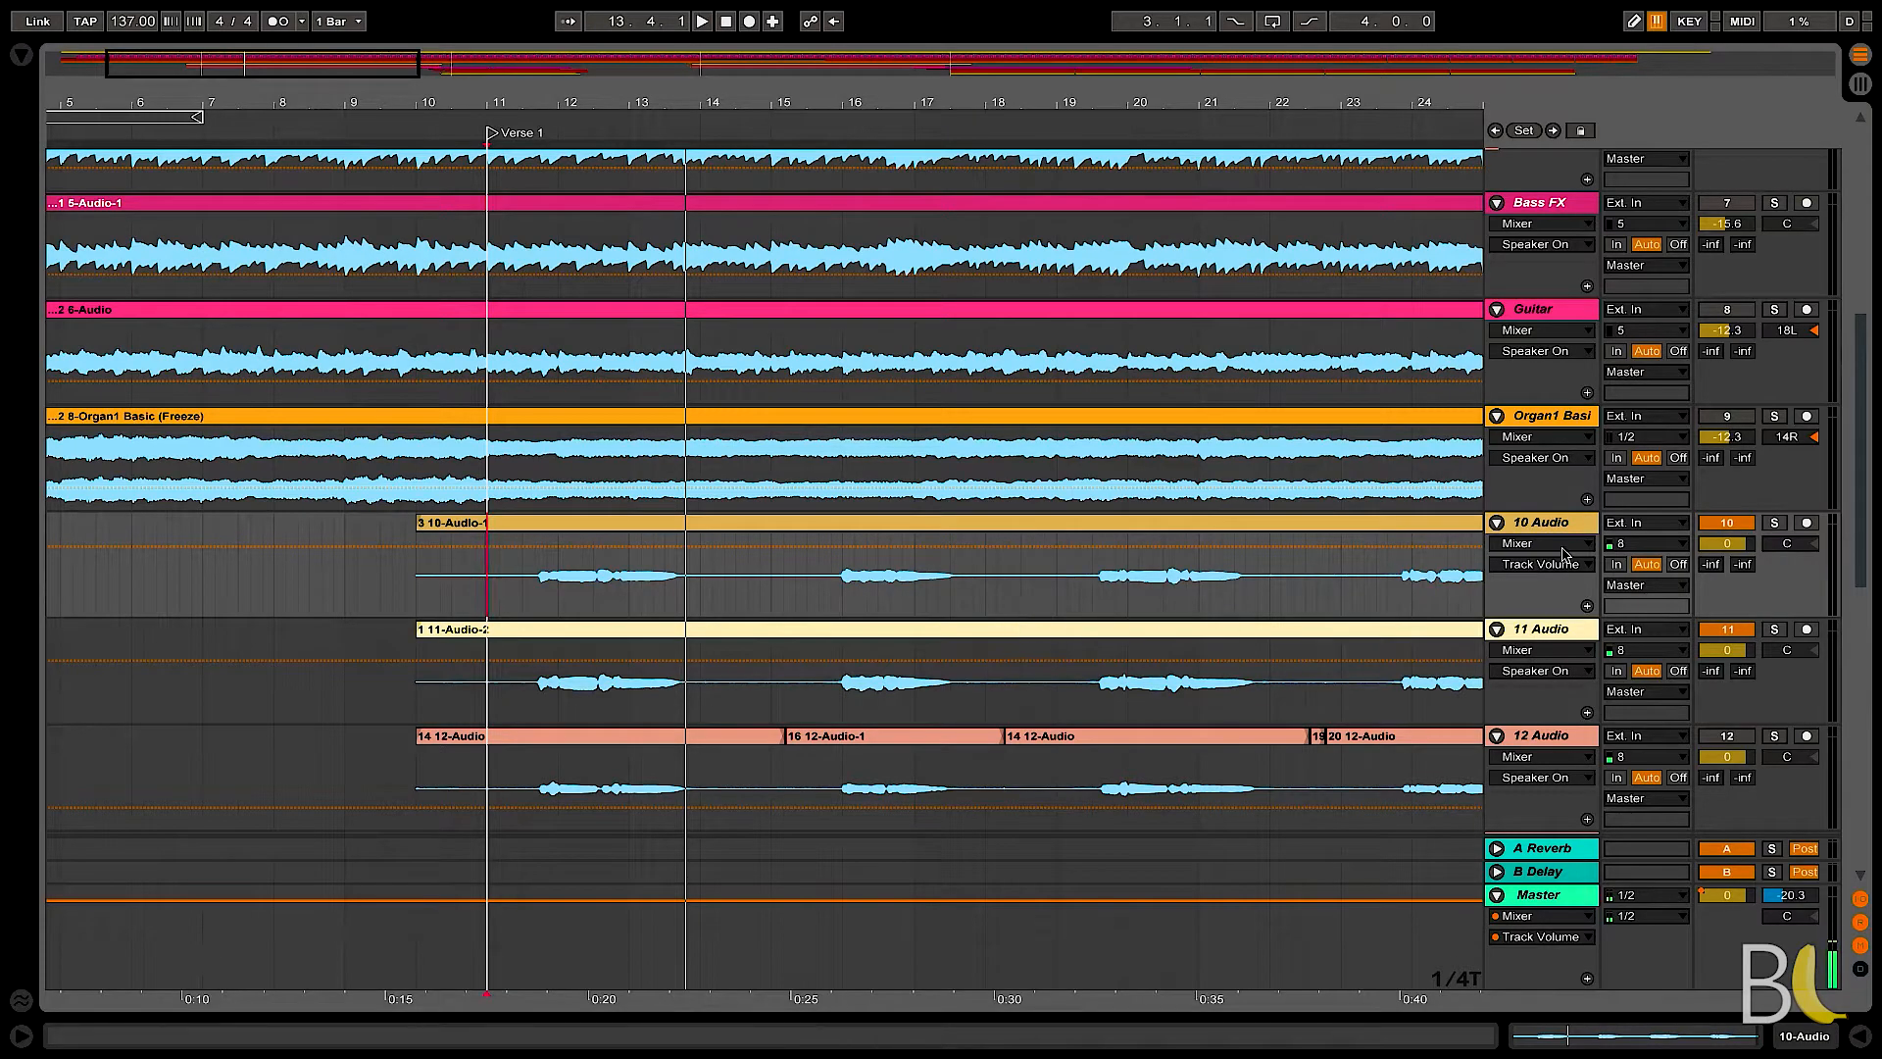
- Audition the vocals from 11.3.3 while activating the 12 Audio and 13 Audio tracks
left_click(535, 588)
key("space")
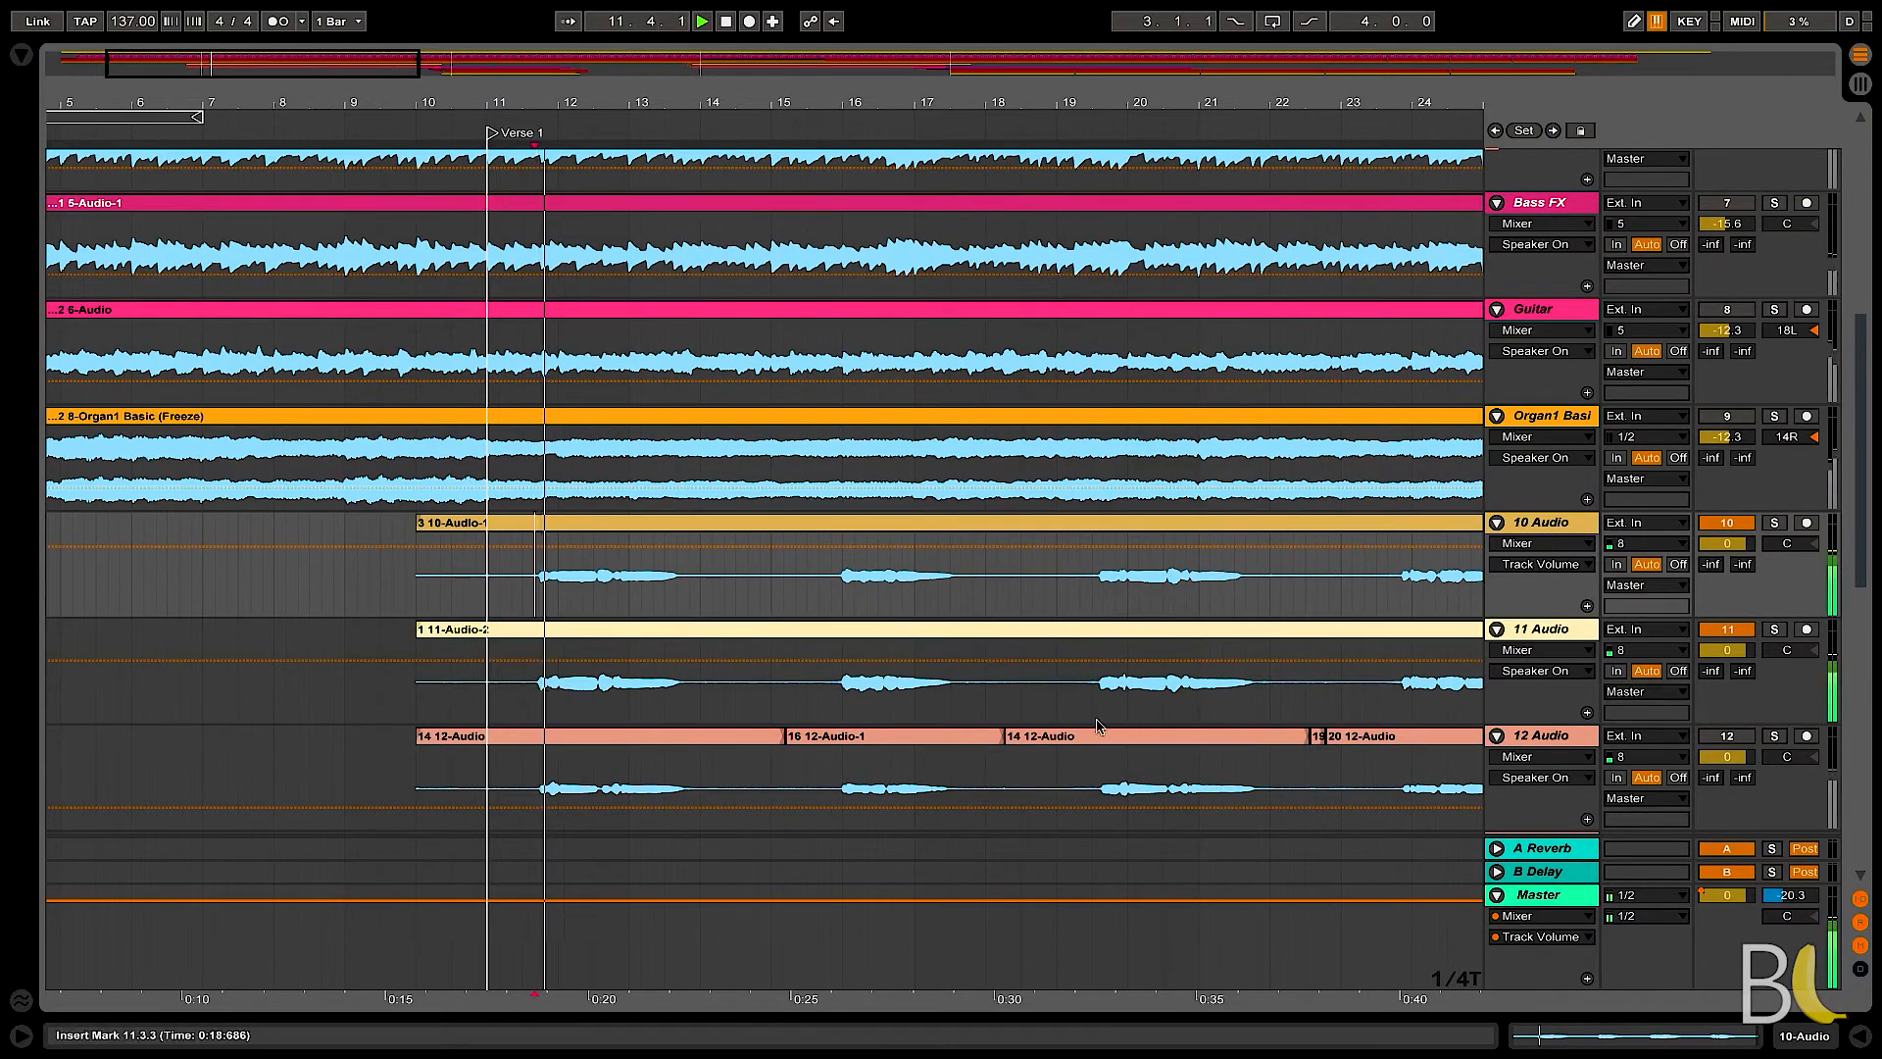
key("space")
left_click(1726, 735)
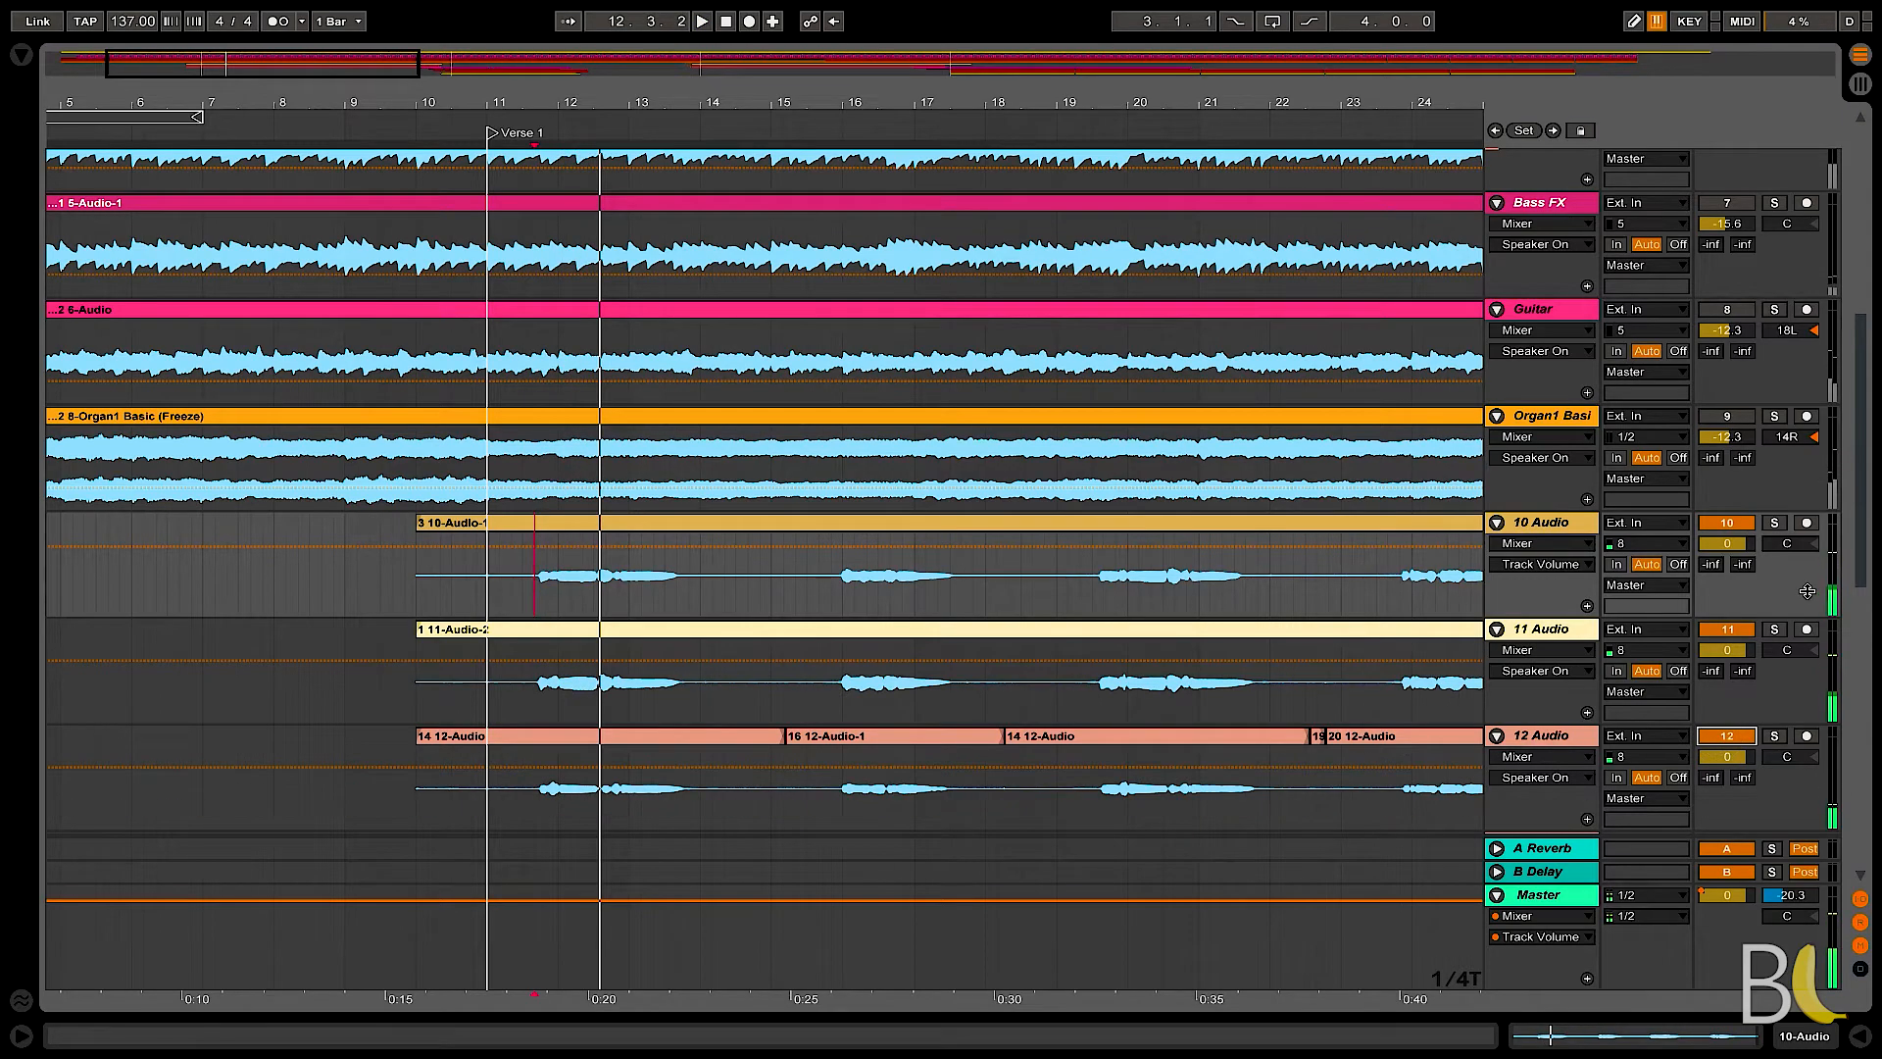
scroll(1859, 578, "down", 5)
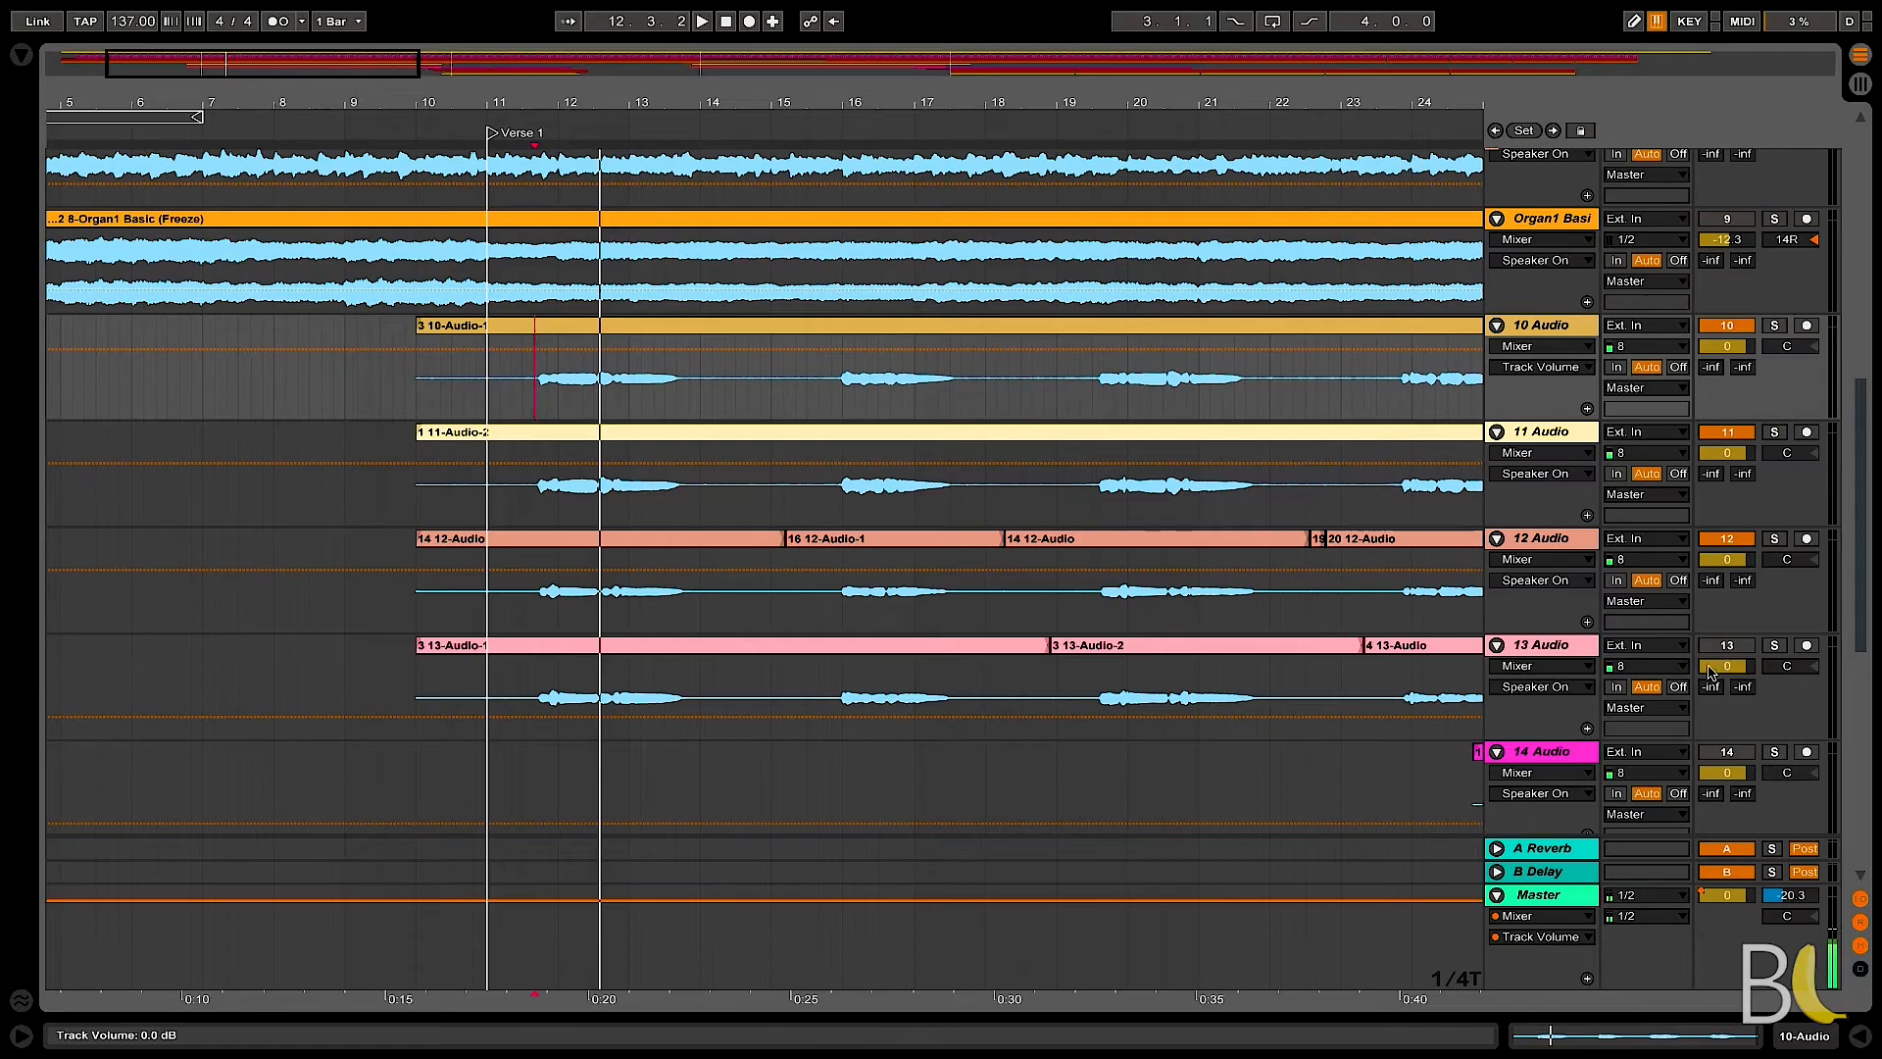
key("space")
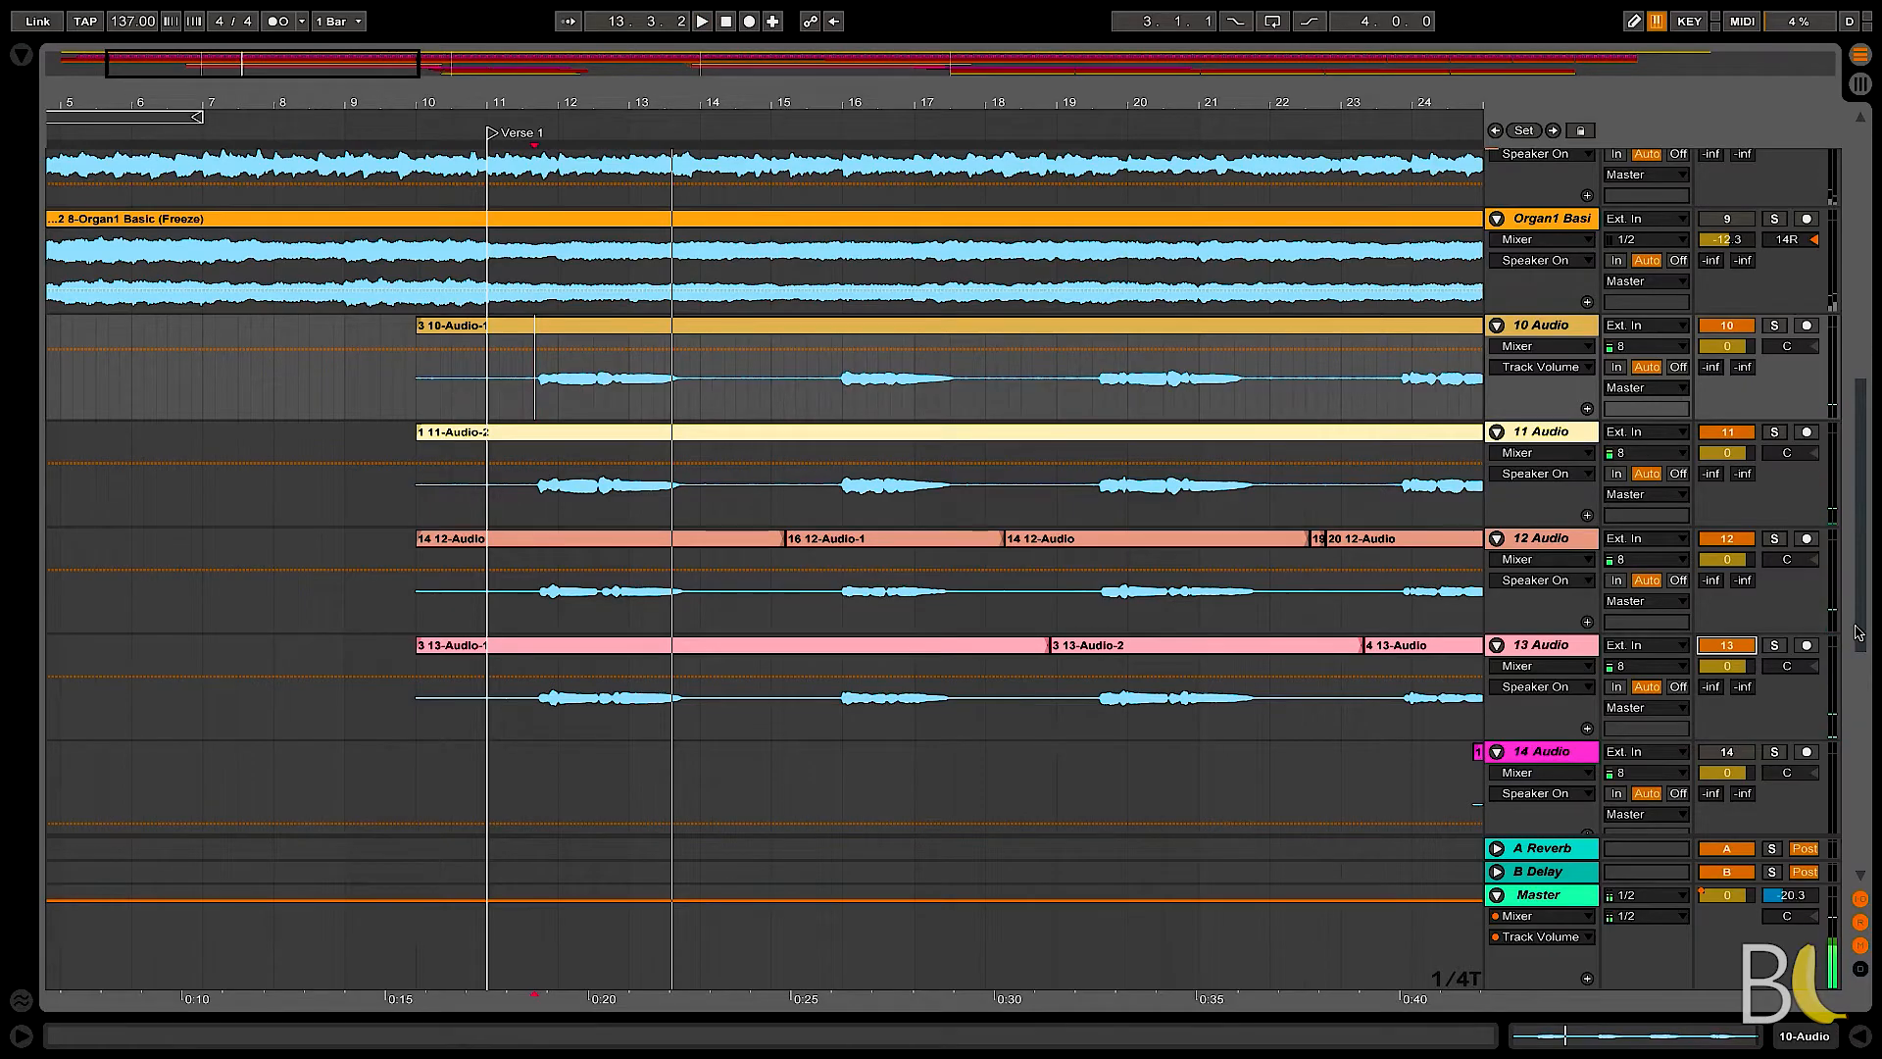
left_click_drag(1863, 610, 1855, 600)
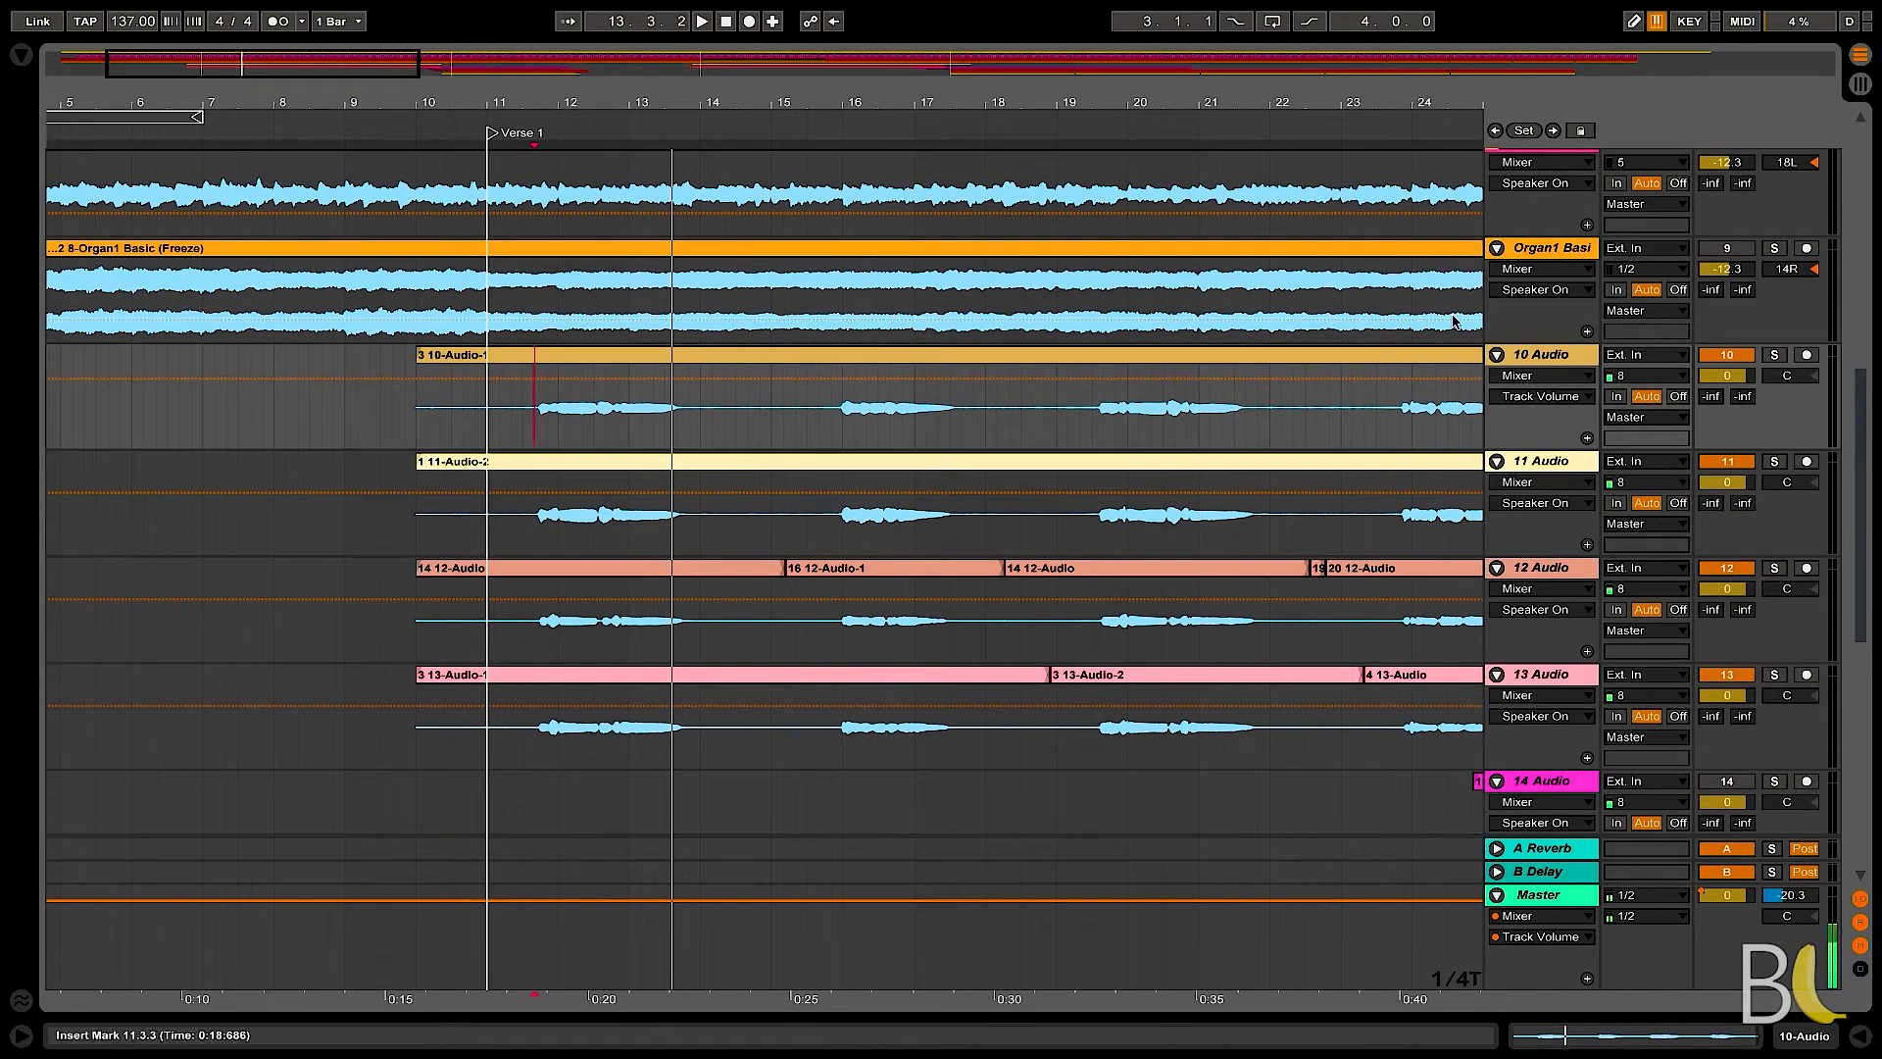
- Group the four vocal tracks, 10 Audio through 13 Audio, and name the group Main VOX
left_click(1541, 683)
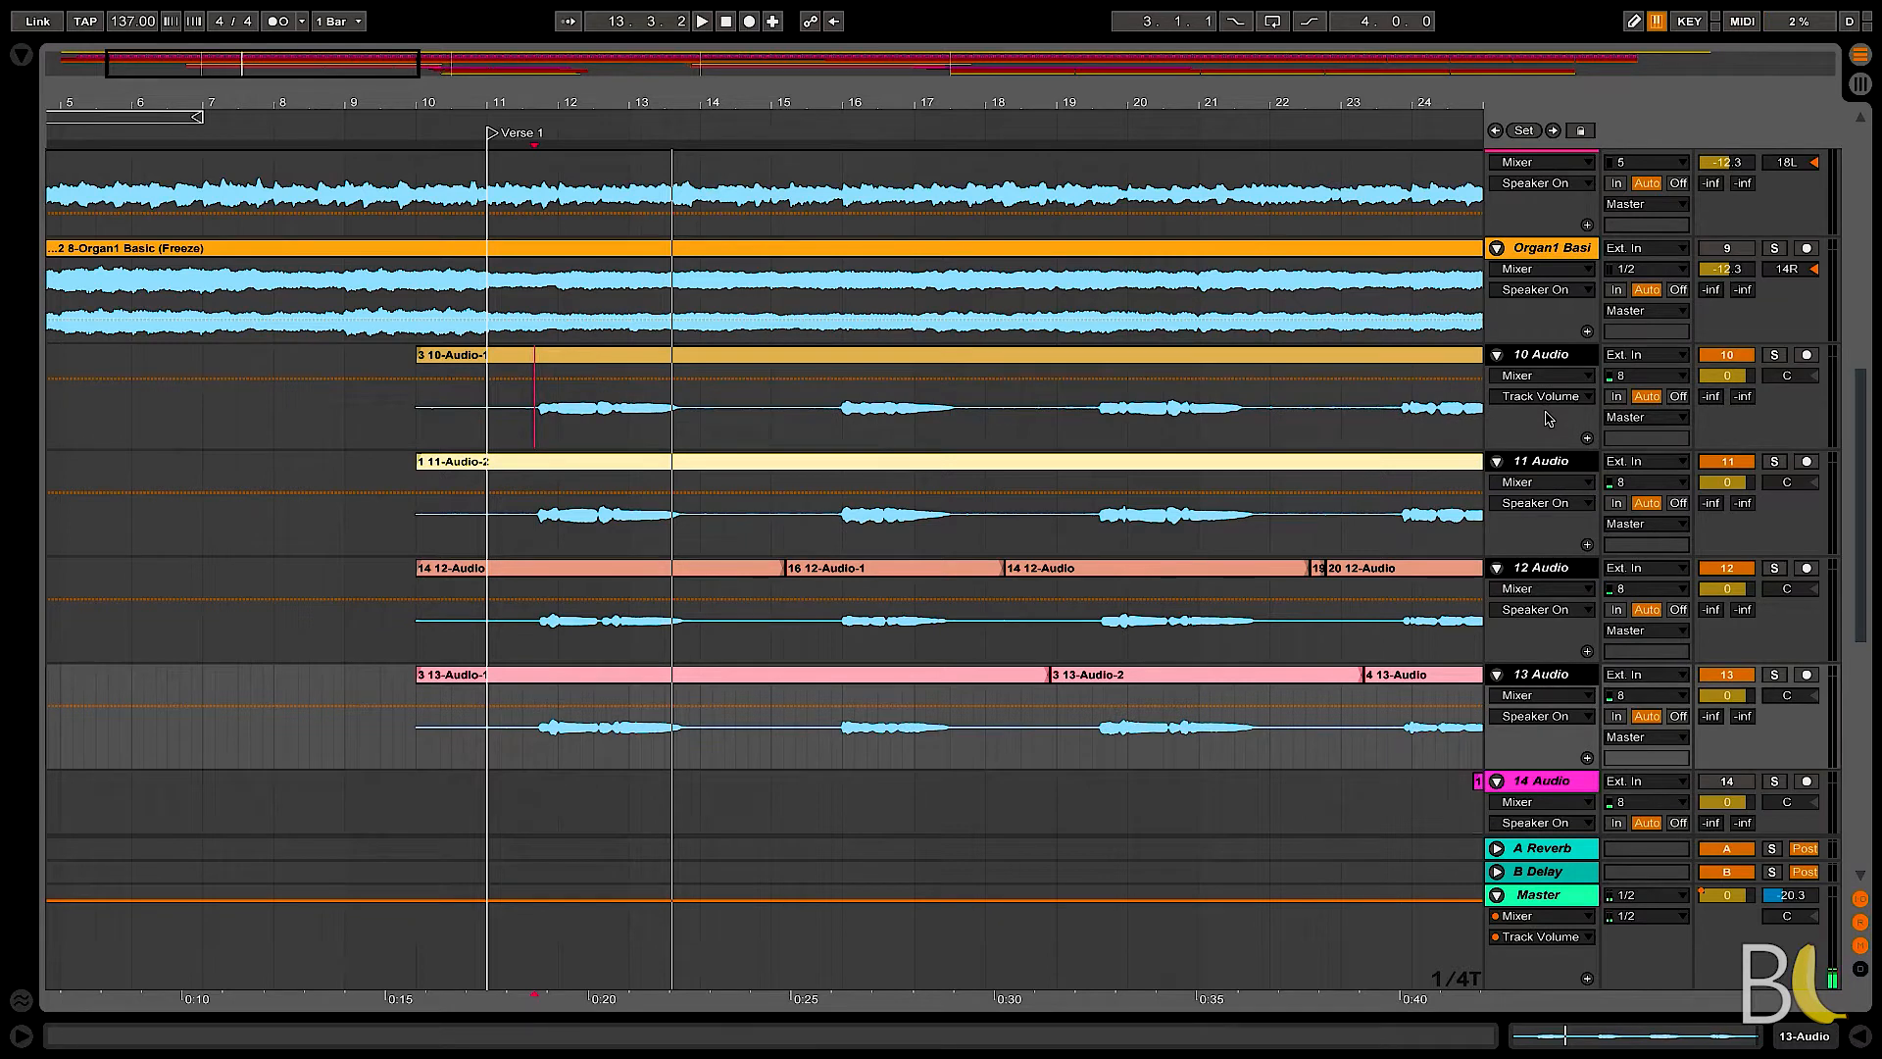
key("ctrl+g")
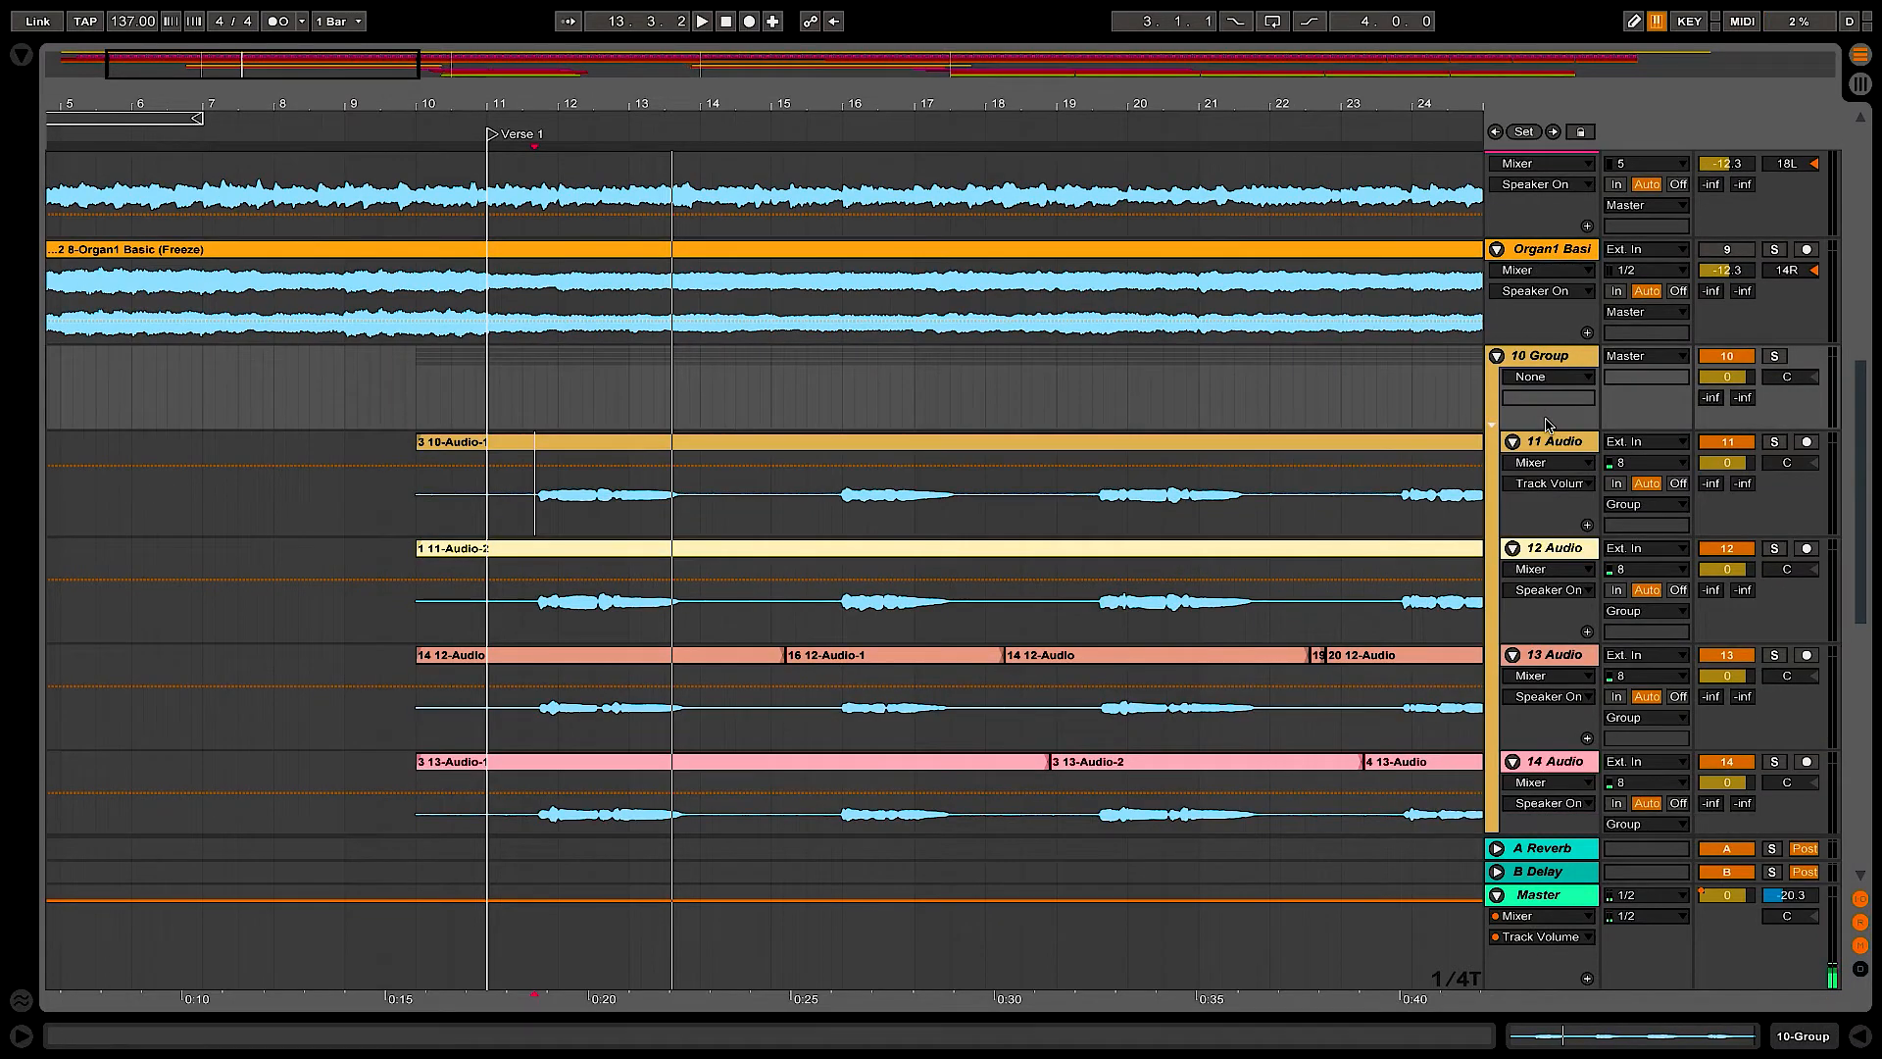
left_click(1541, 356)
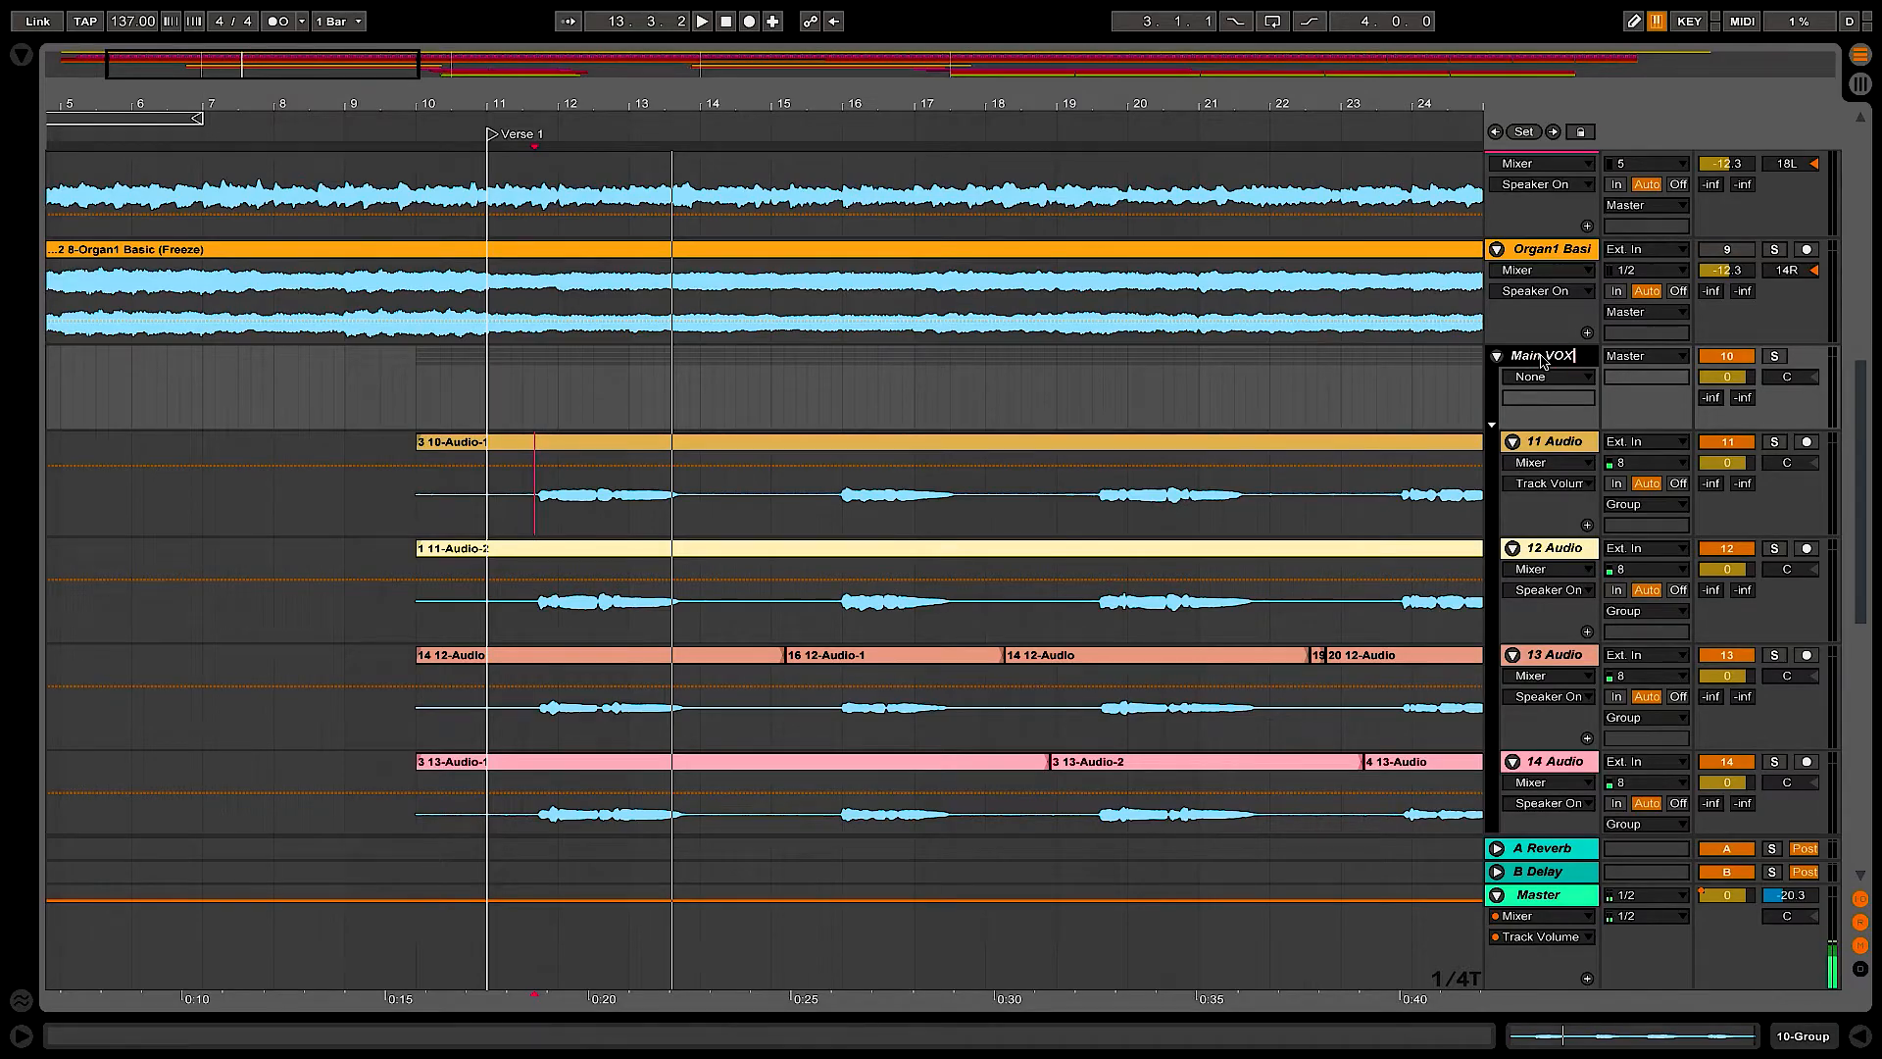
key("ctrl+t")
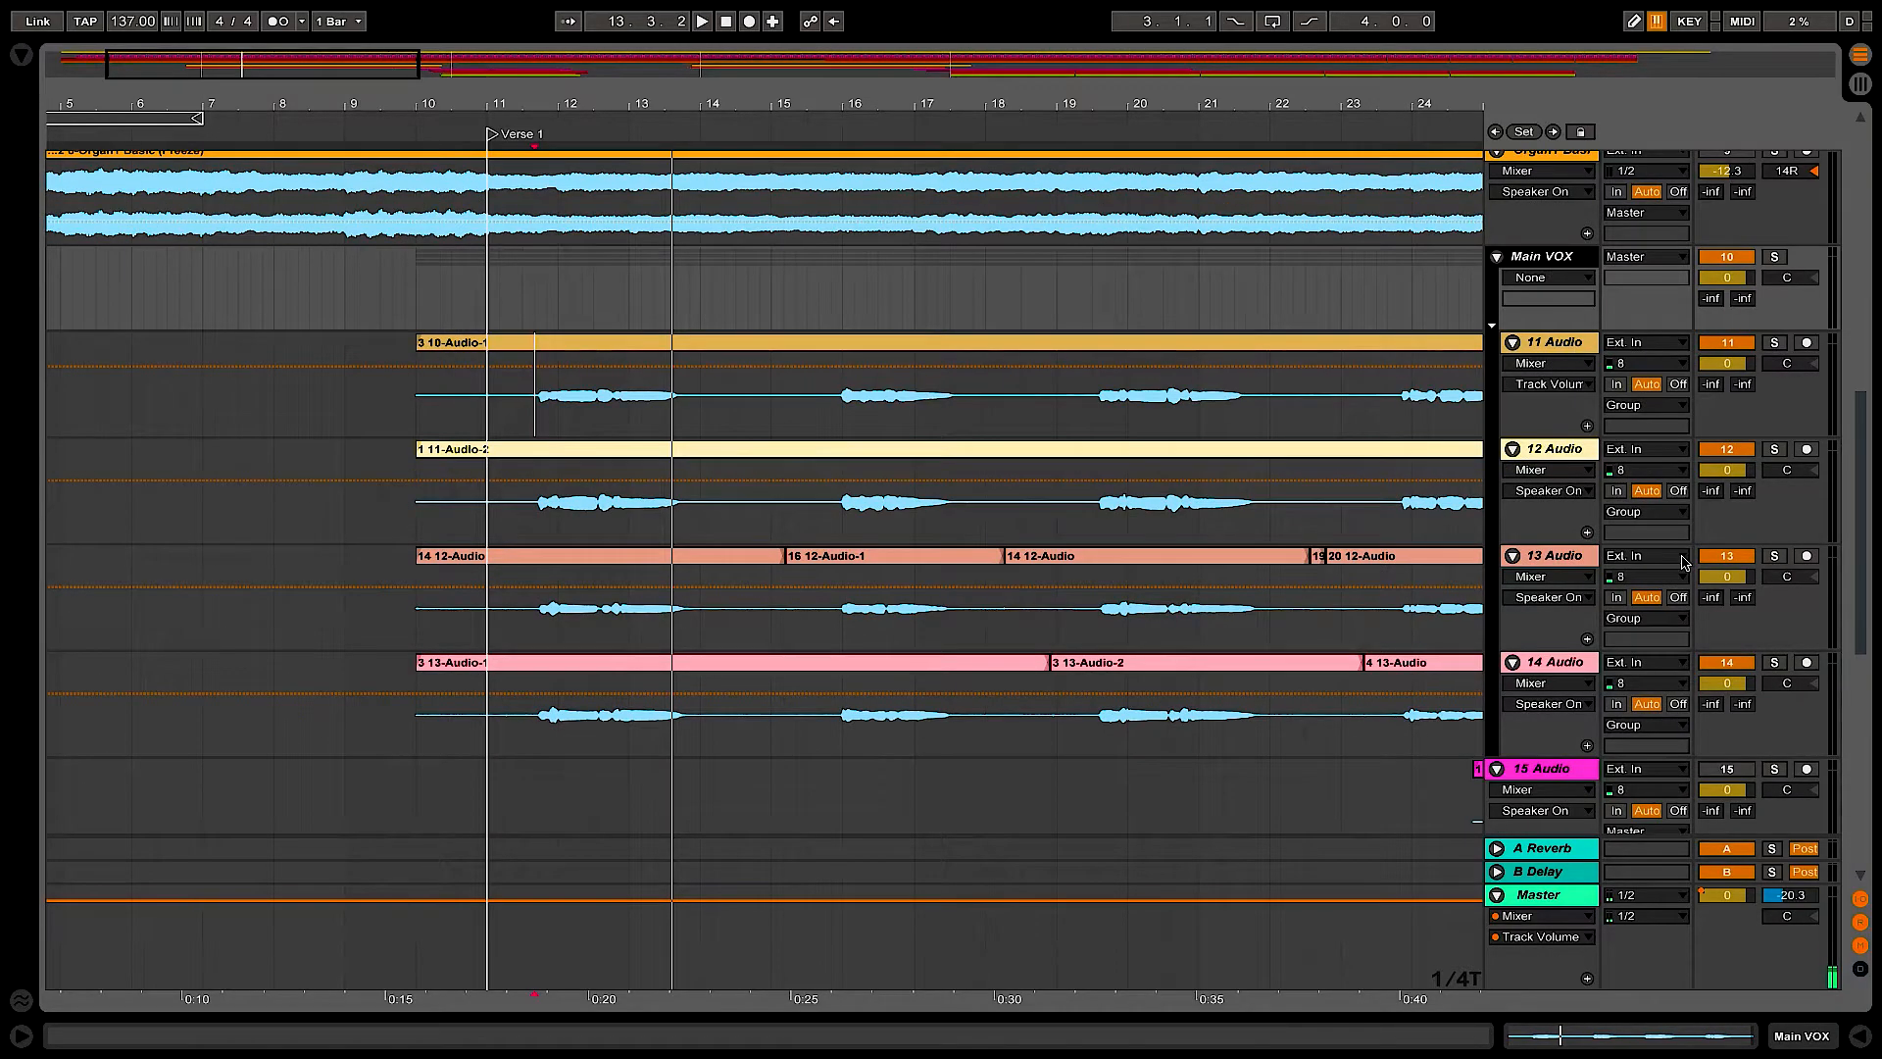
- Deactivate the 13 Audio and 14 Audio tracks inside the Main VOX group
left_click(1726, 662)
left_click(1726, 556)
left_click_drag(1865, 597, 1866, 607)
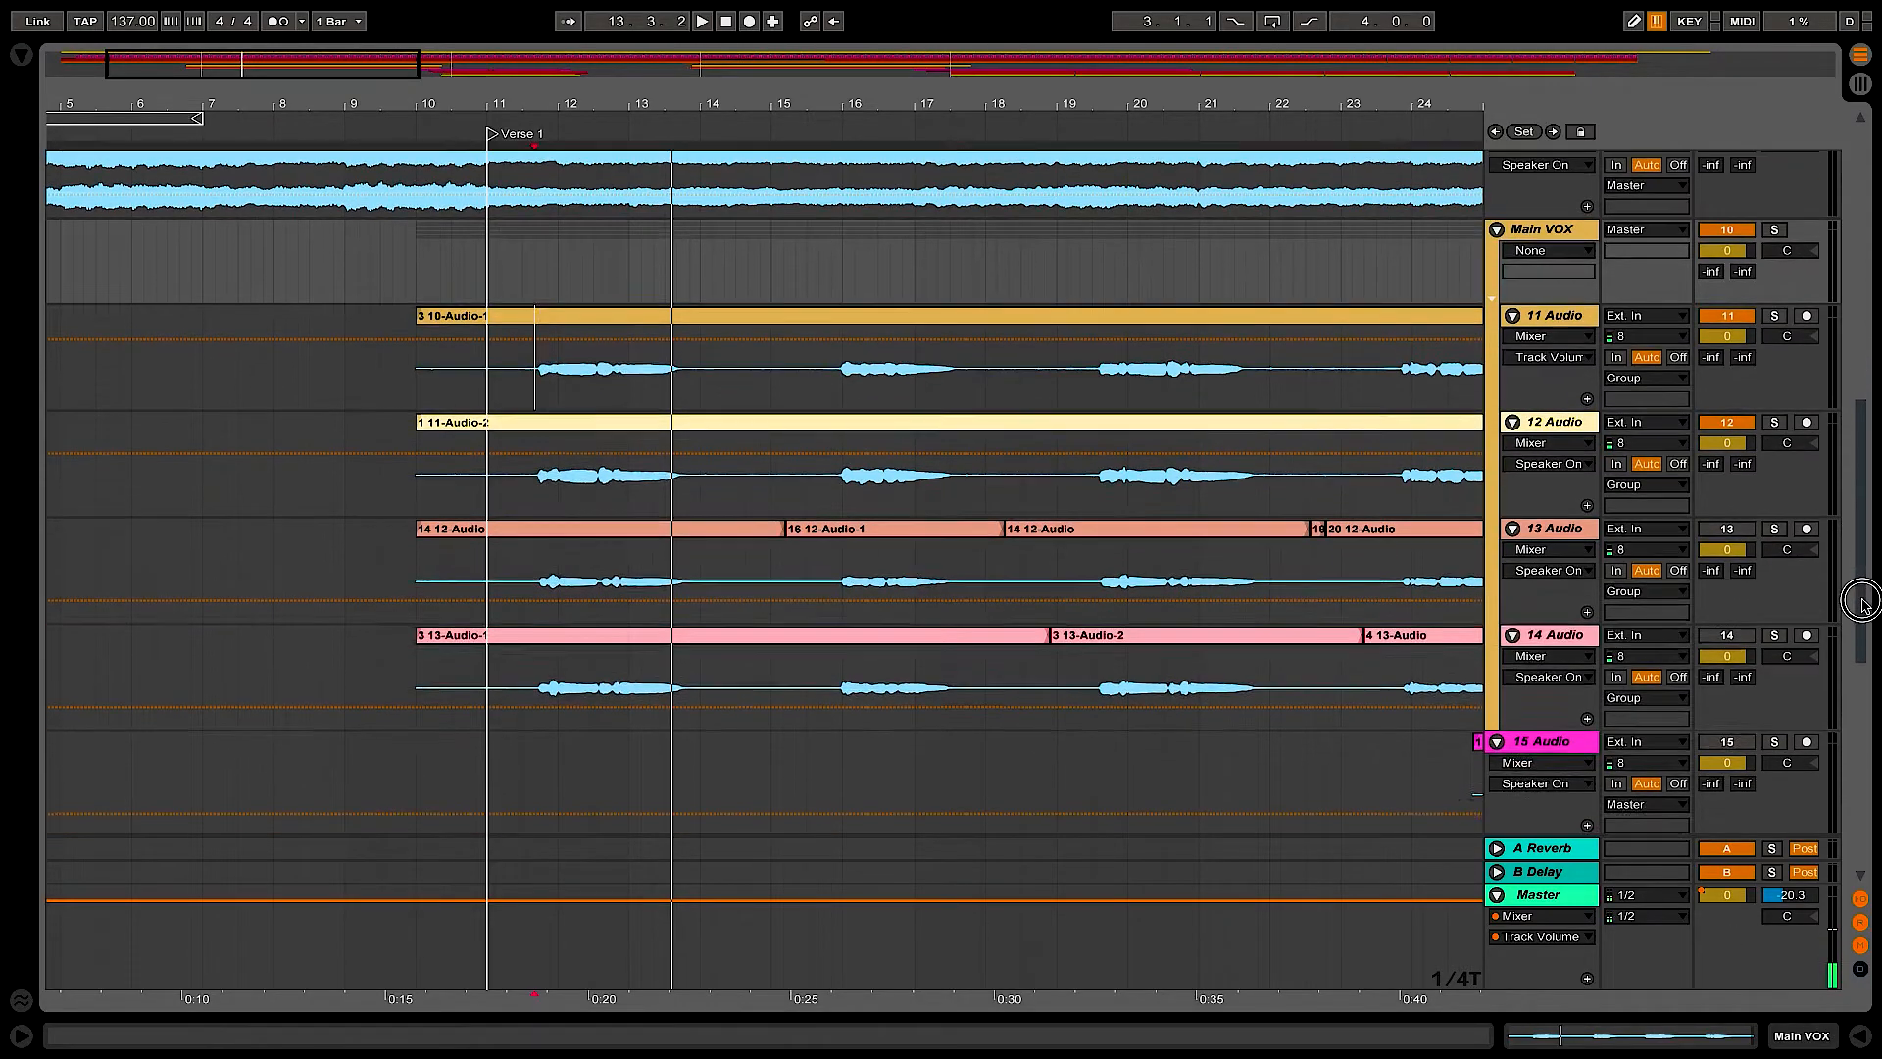
- Play the first vocal phrase in a loop from 11.3.3 to 13.4.2 and show the device browser
left_click(688, 523, "shift")
key("ctrl+l")
key("space")
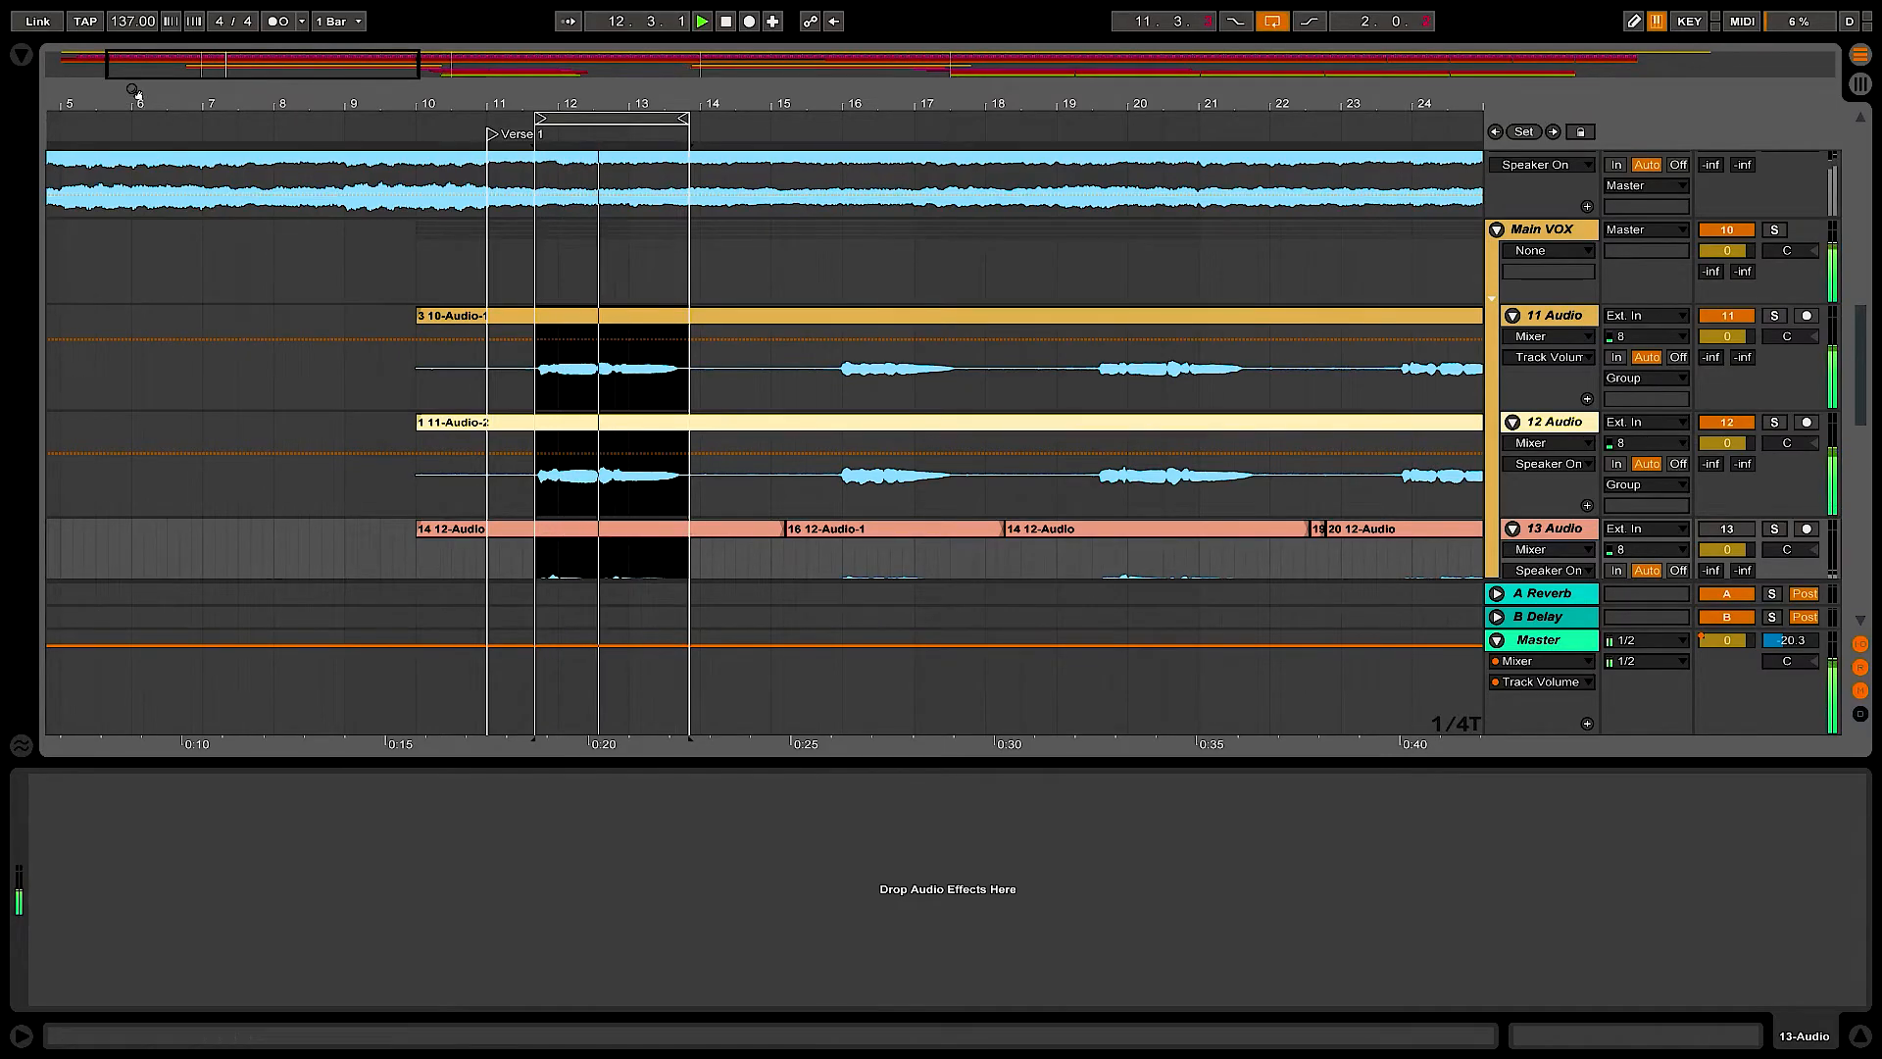
left_click(20, 56)
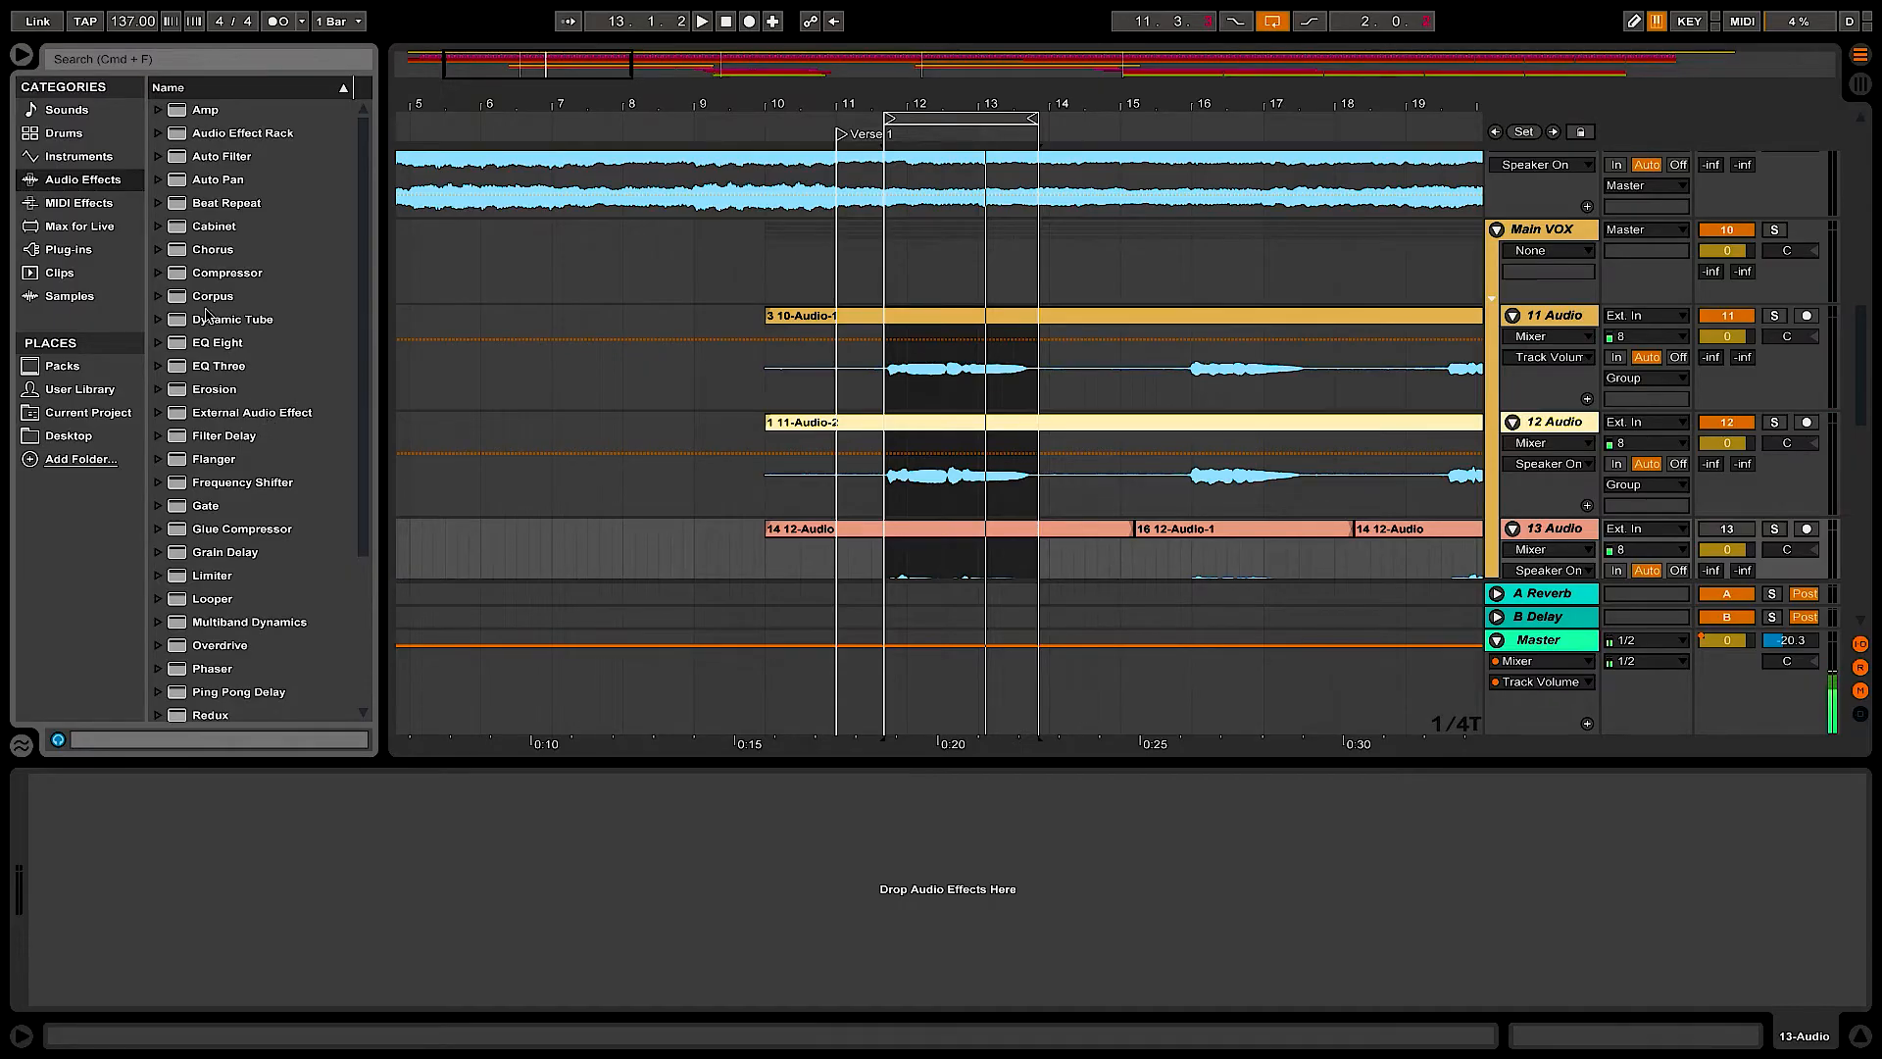
double_click(179, 274)
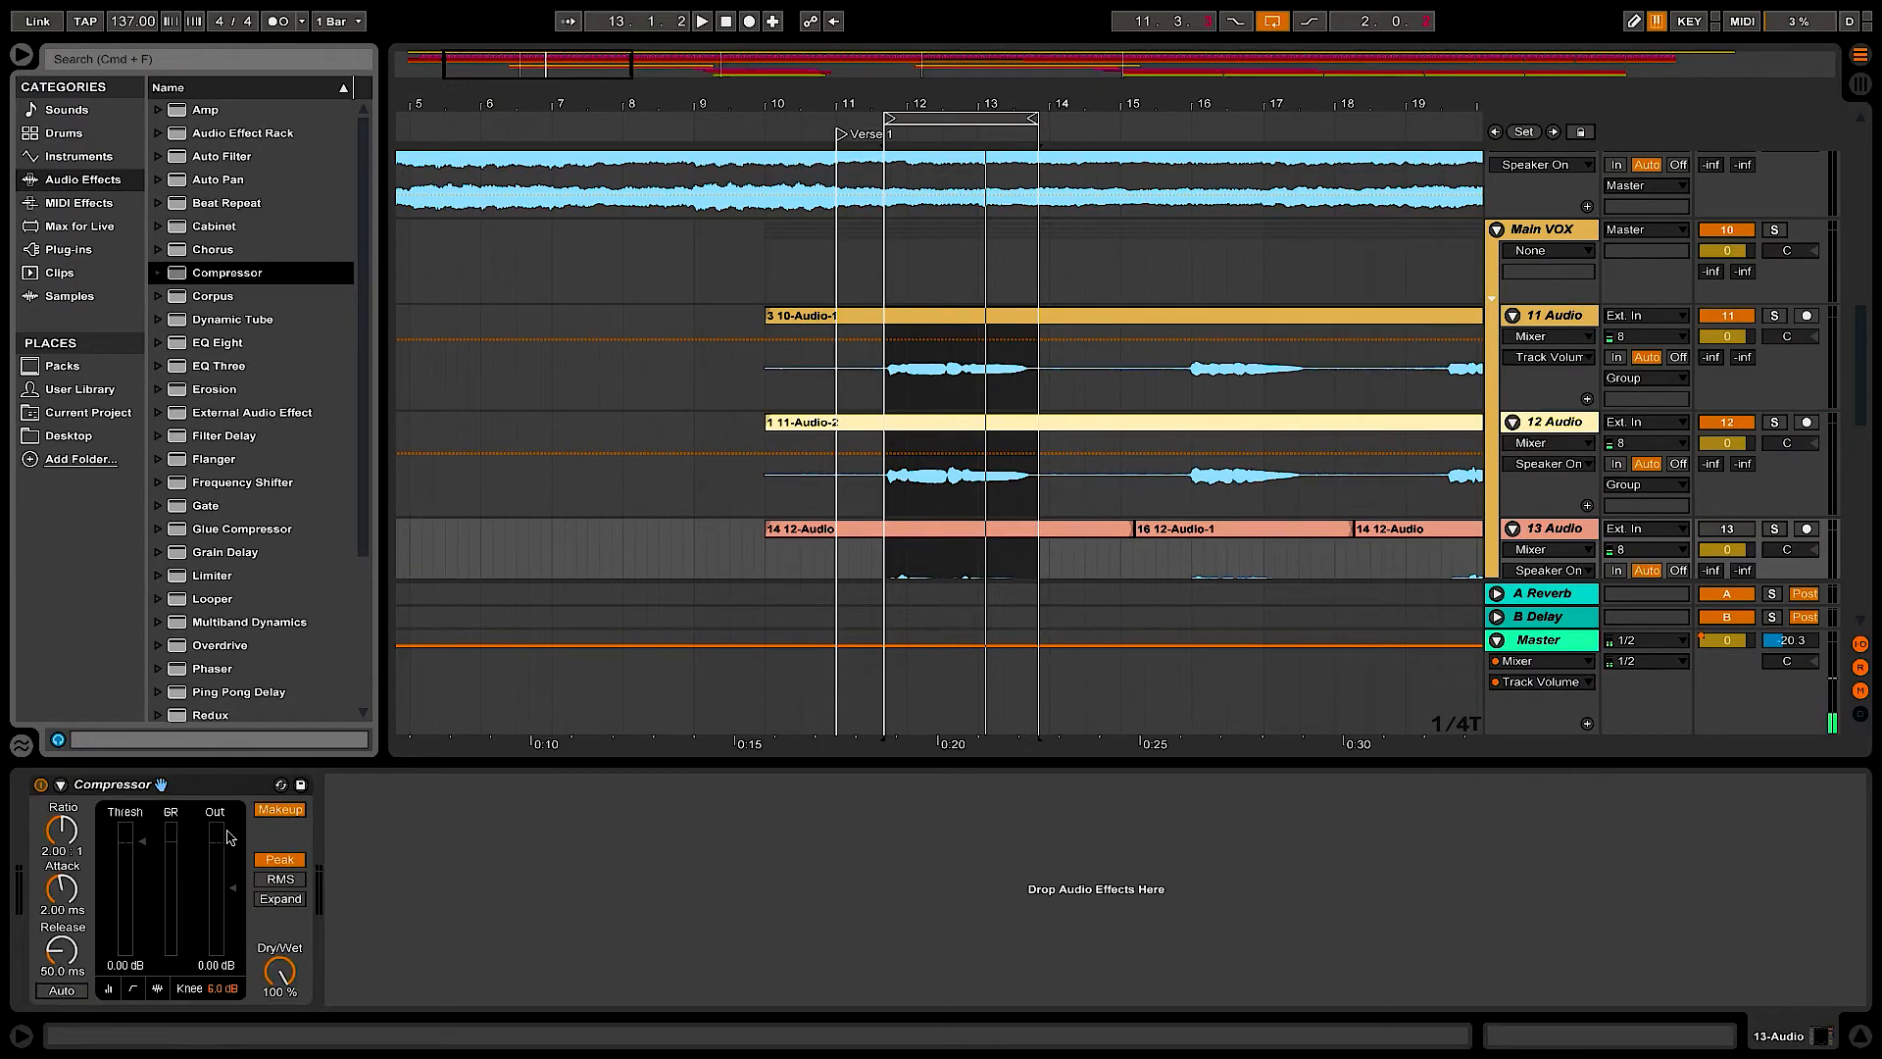
key("space")
left_click_drag(143, 844, 61, 938)
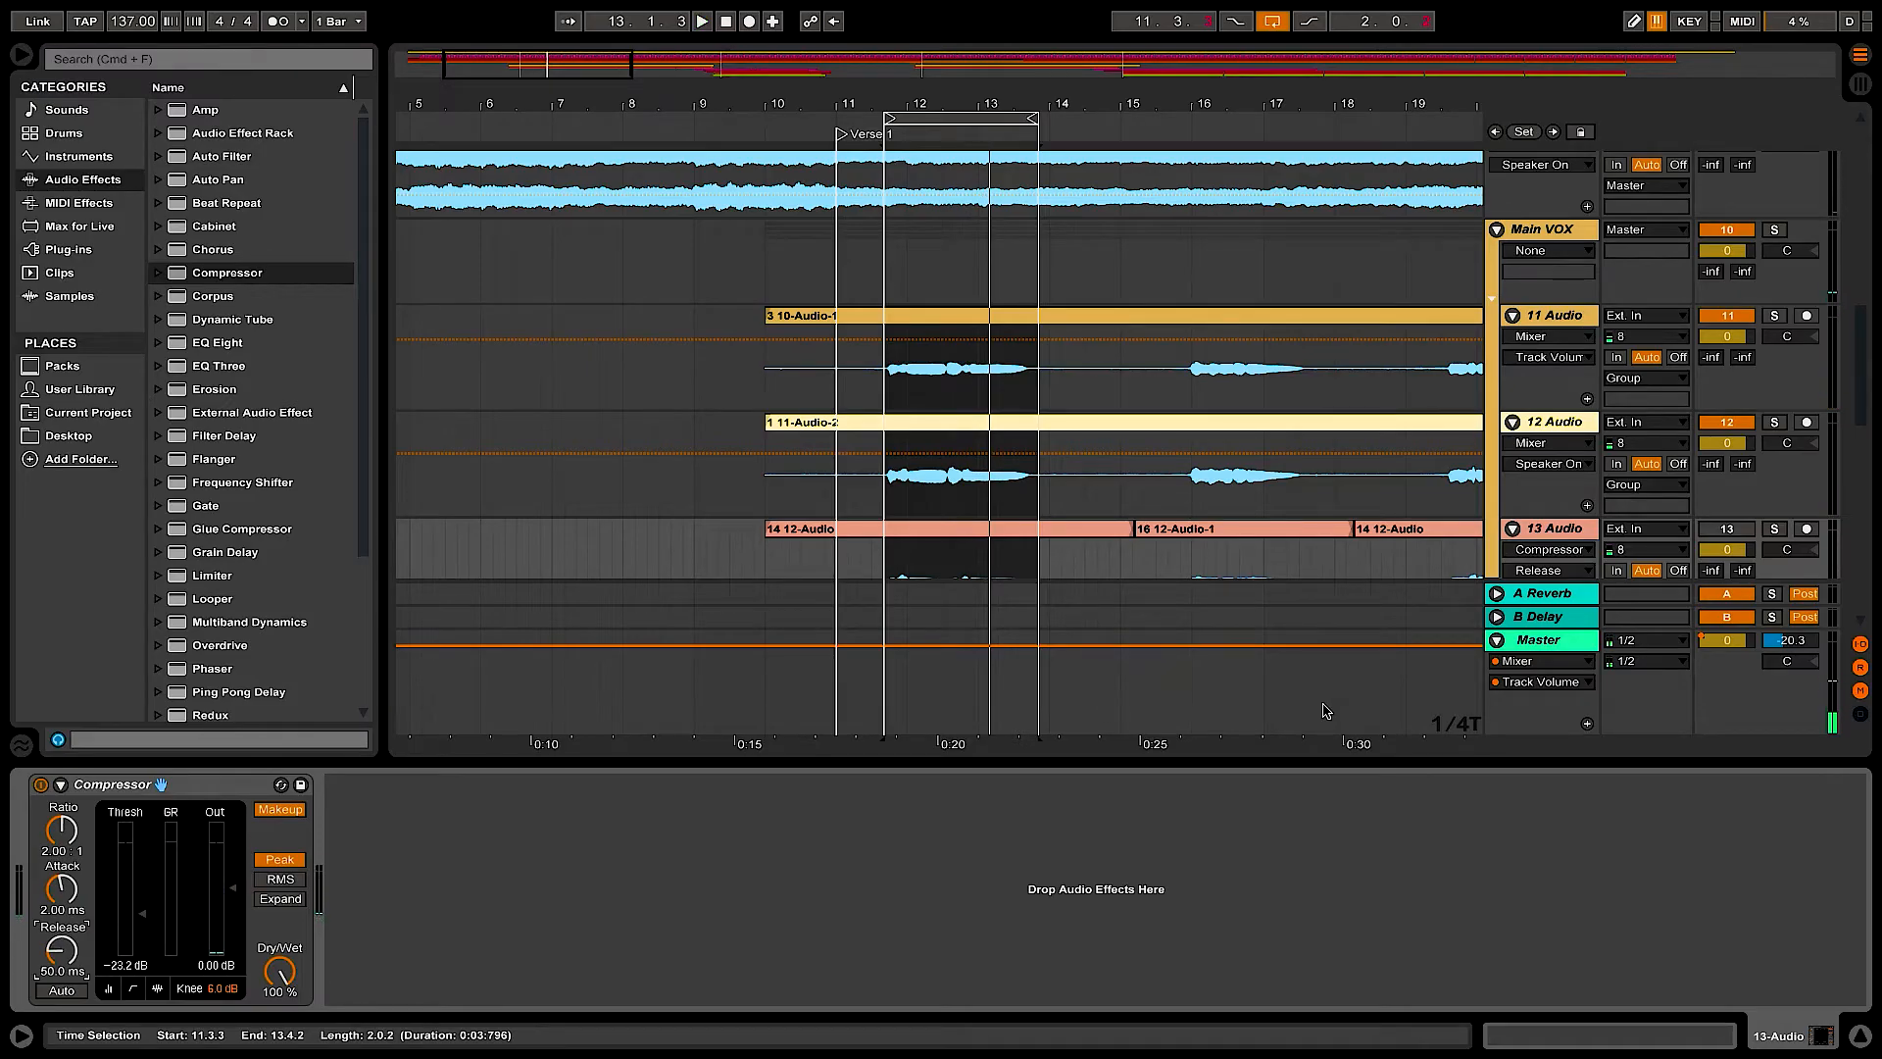
key("Delete")
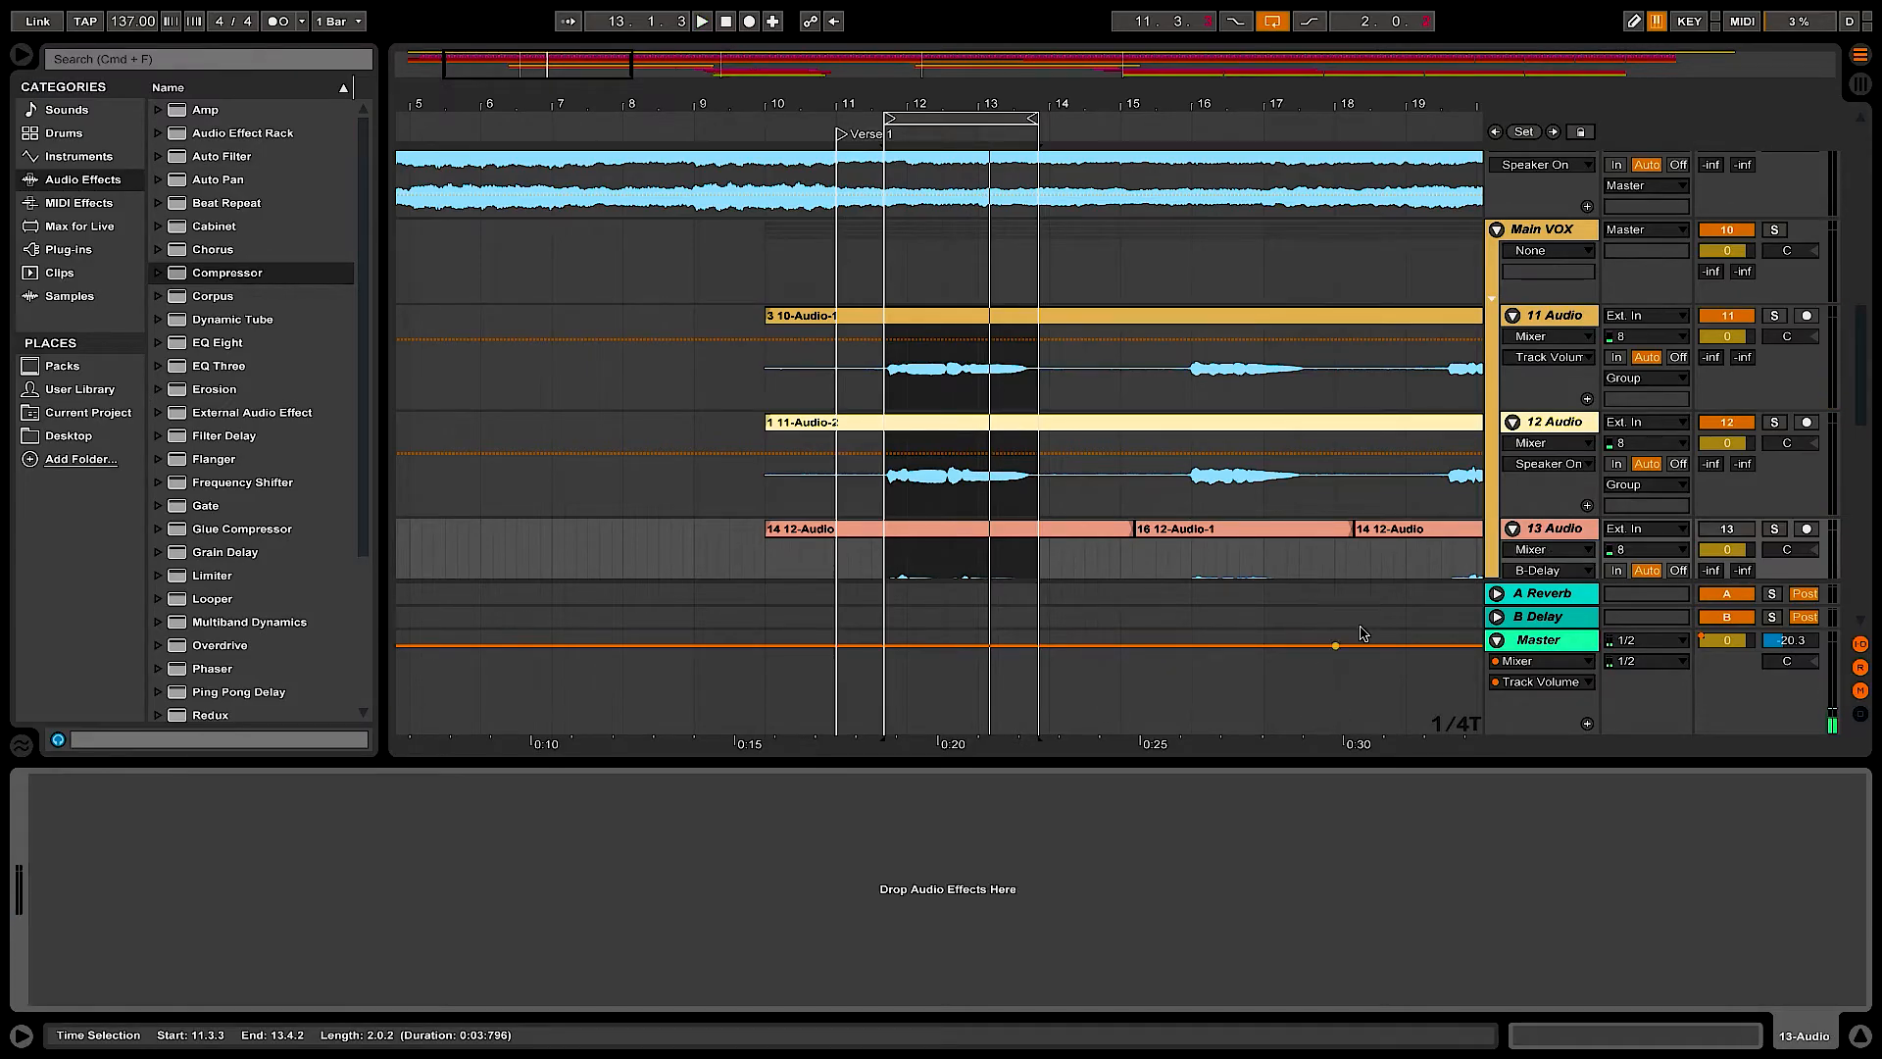
- Add a Compressor to the Main VOX group with a threshold of -14.2 dB and a release of 354 ms
left_click(1531, 249)
left_click_drag(189, 273, 186, 818)
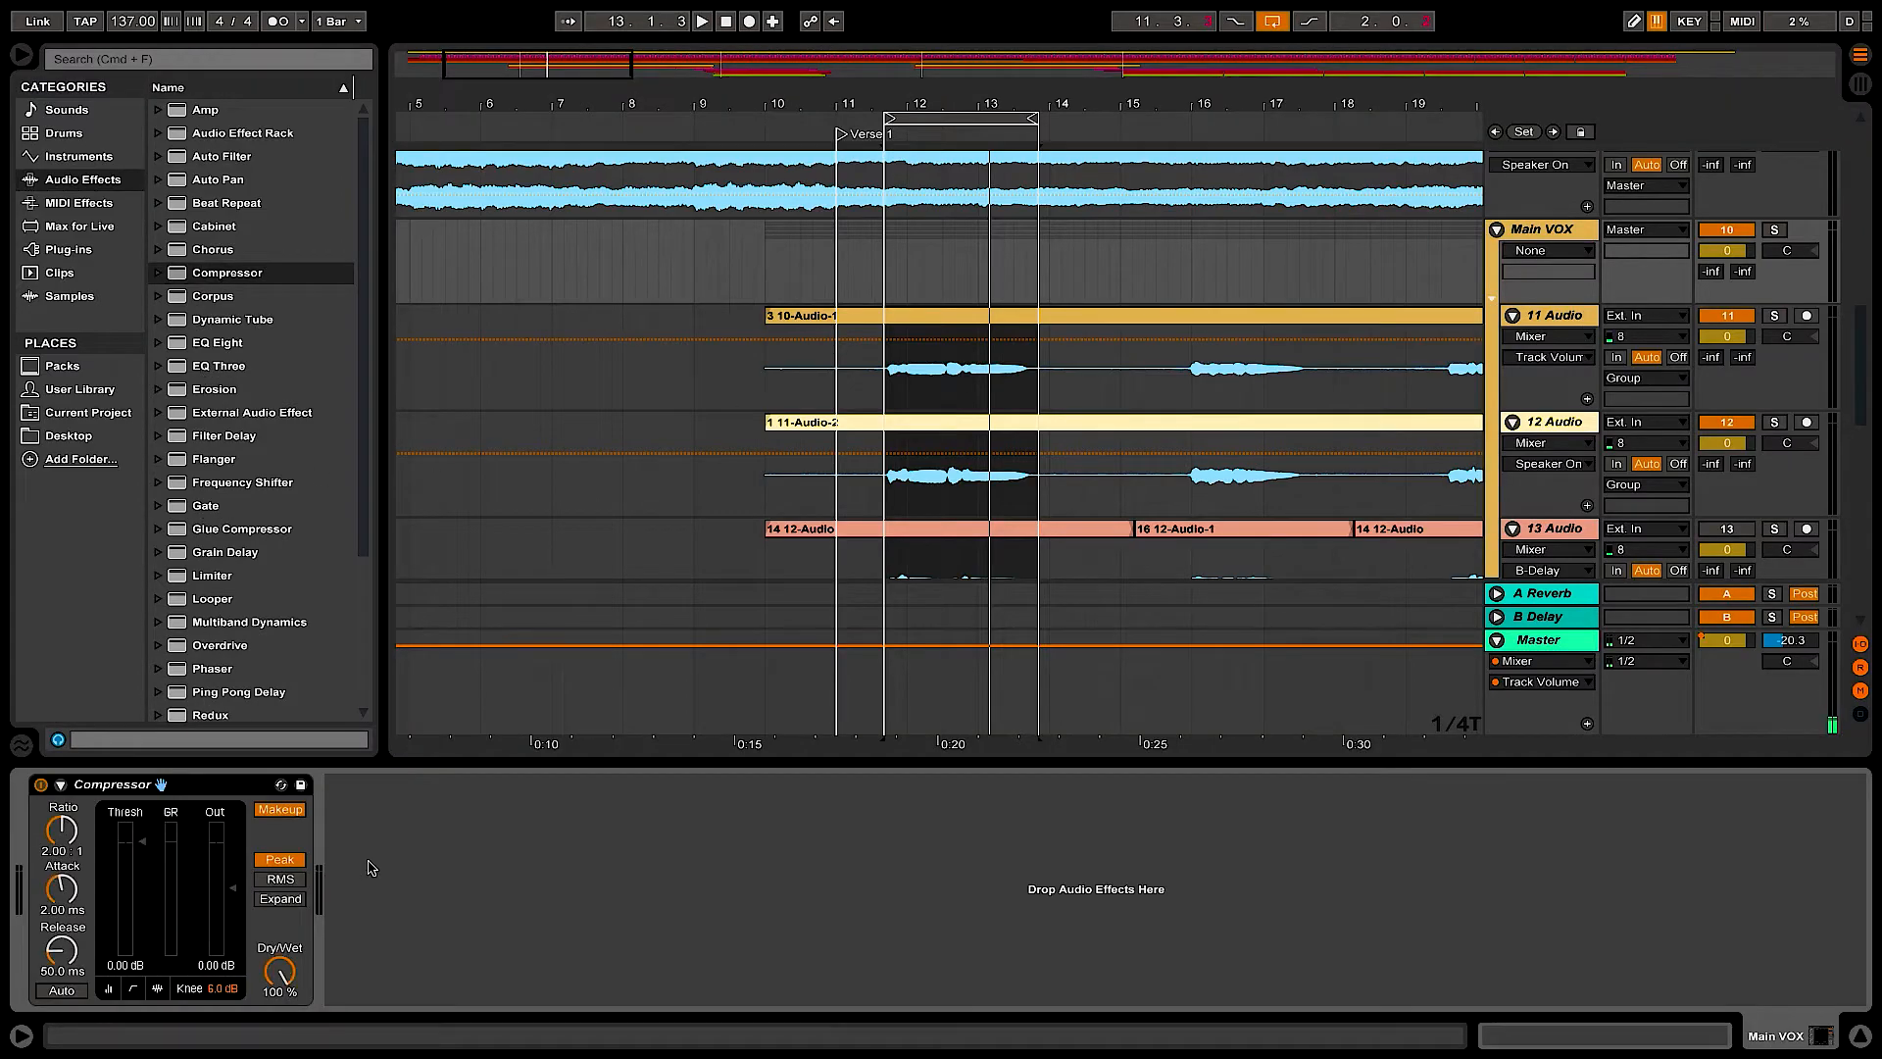
key("space")
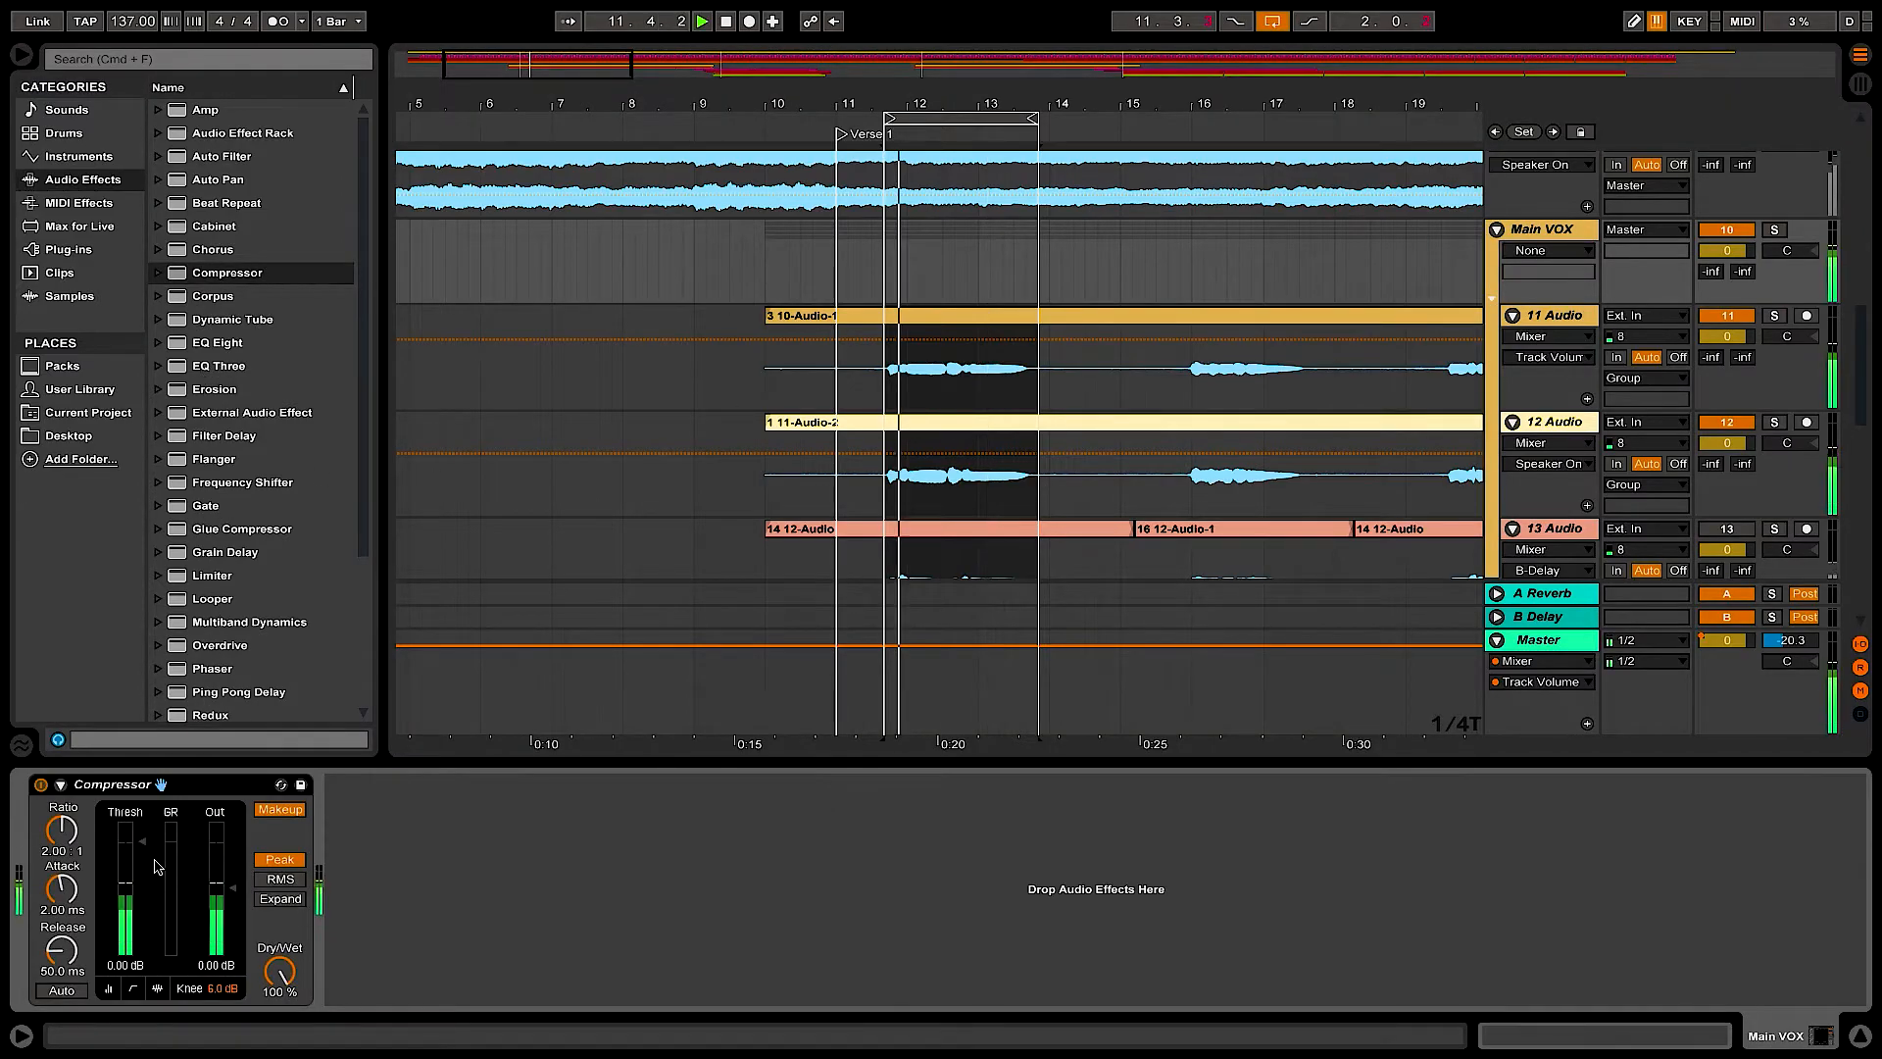
left_click_drag(142, 842, 142, 889)
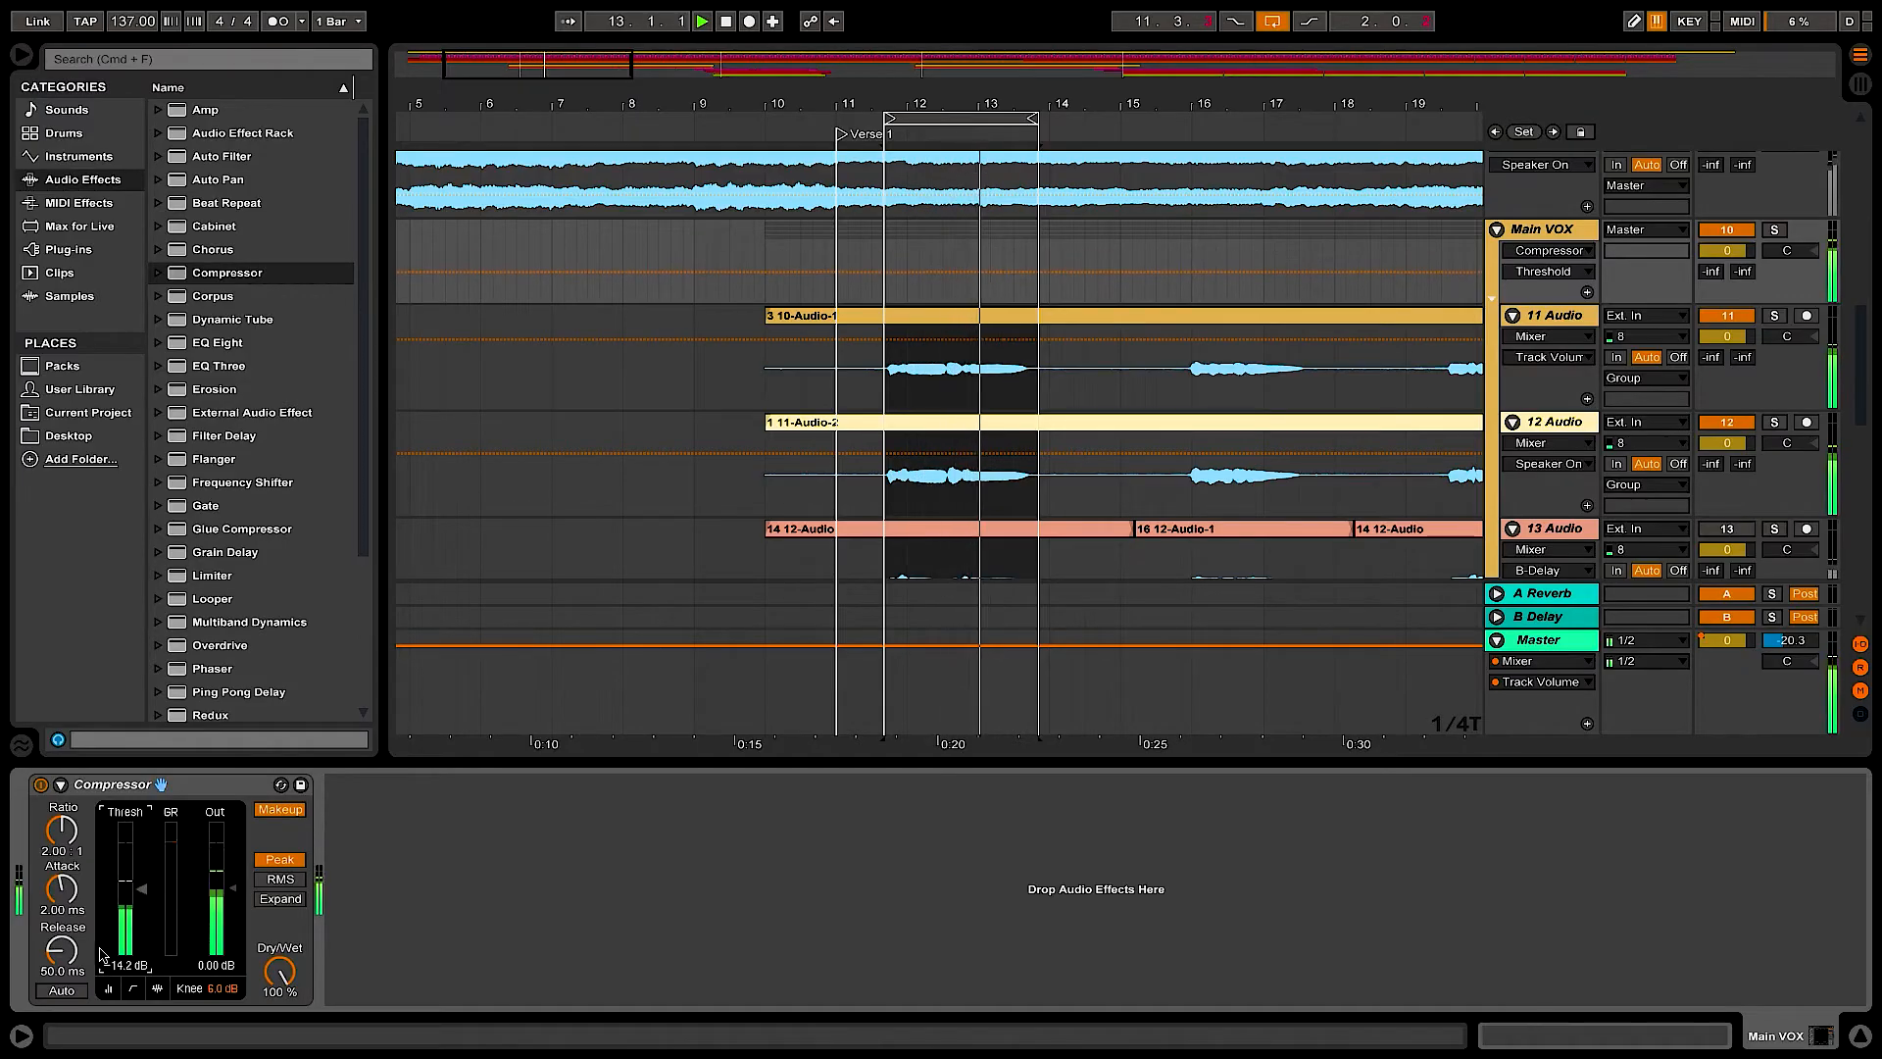
left_click_drag(62, 950, 61, 908)
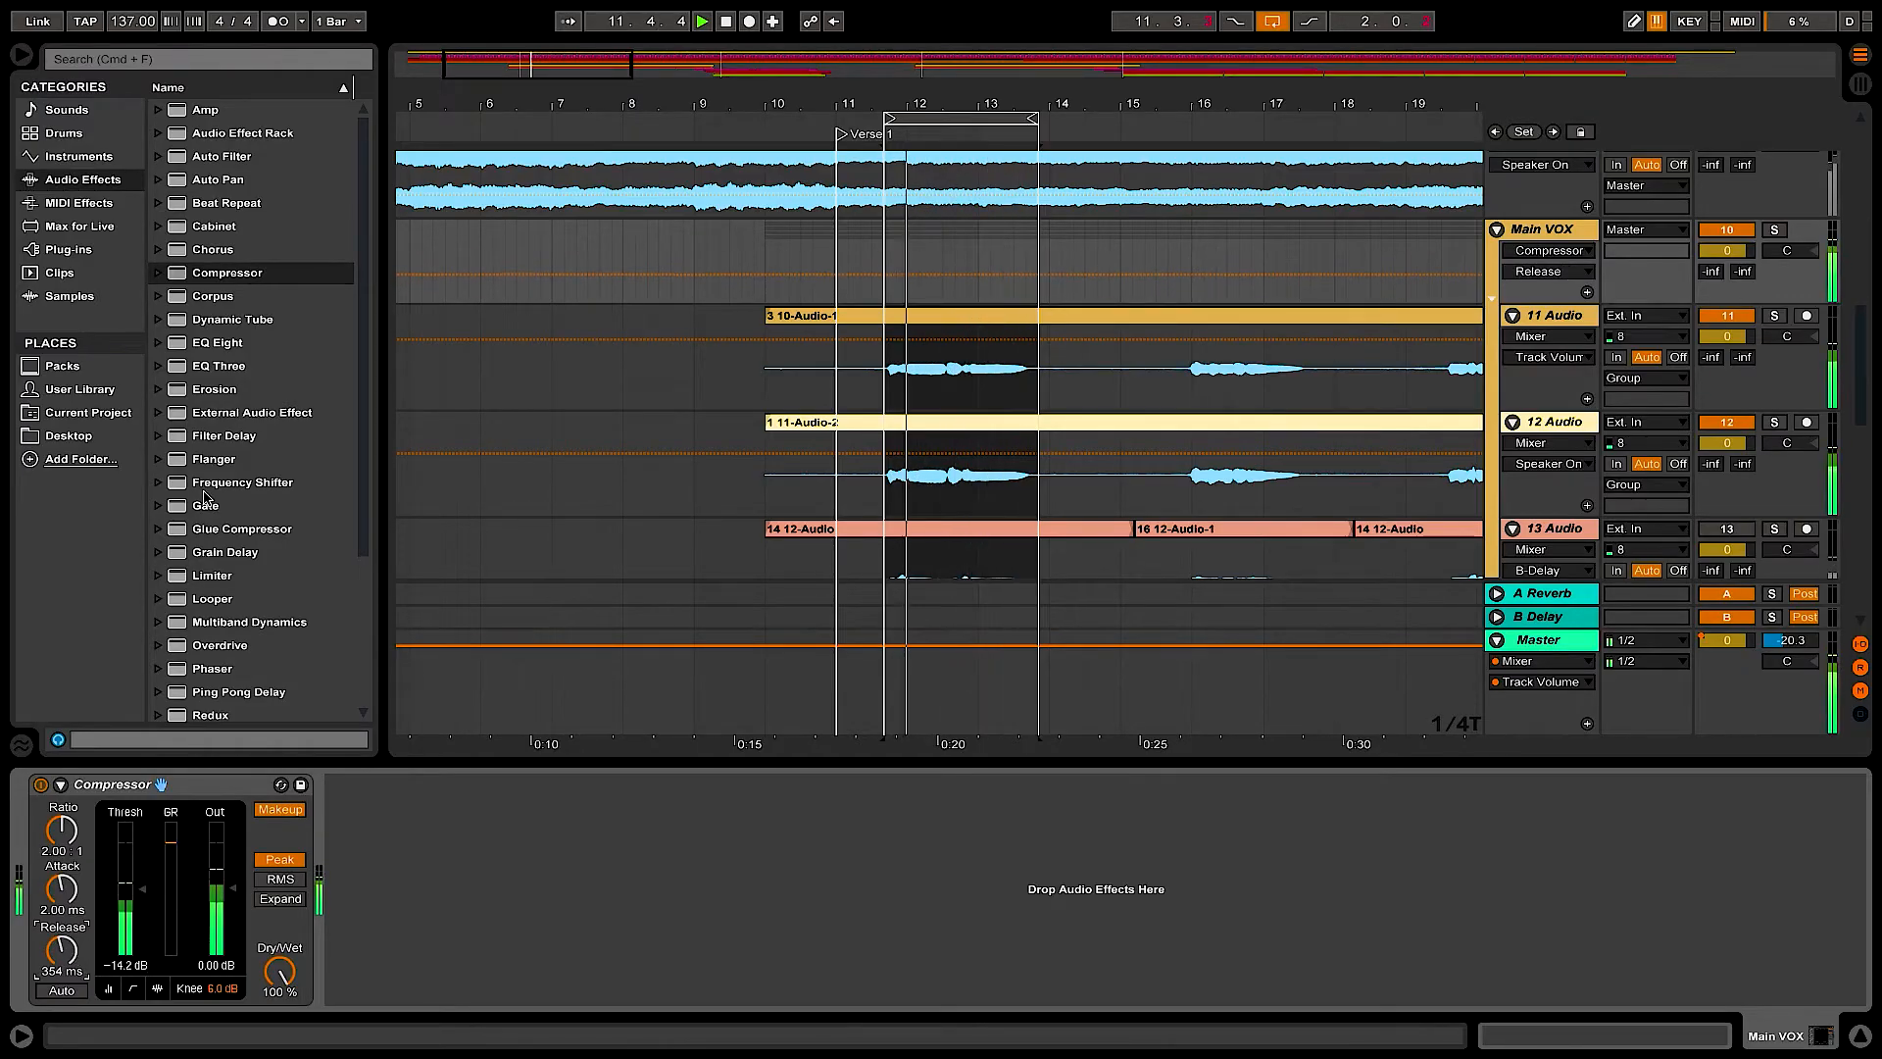
- Add an EQ Eight after the Compressor and make band 1 a low cut at 112 Hz
left_click_drag(177, 348, 657, 897)
key("space")
key("space")
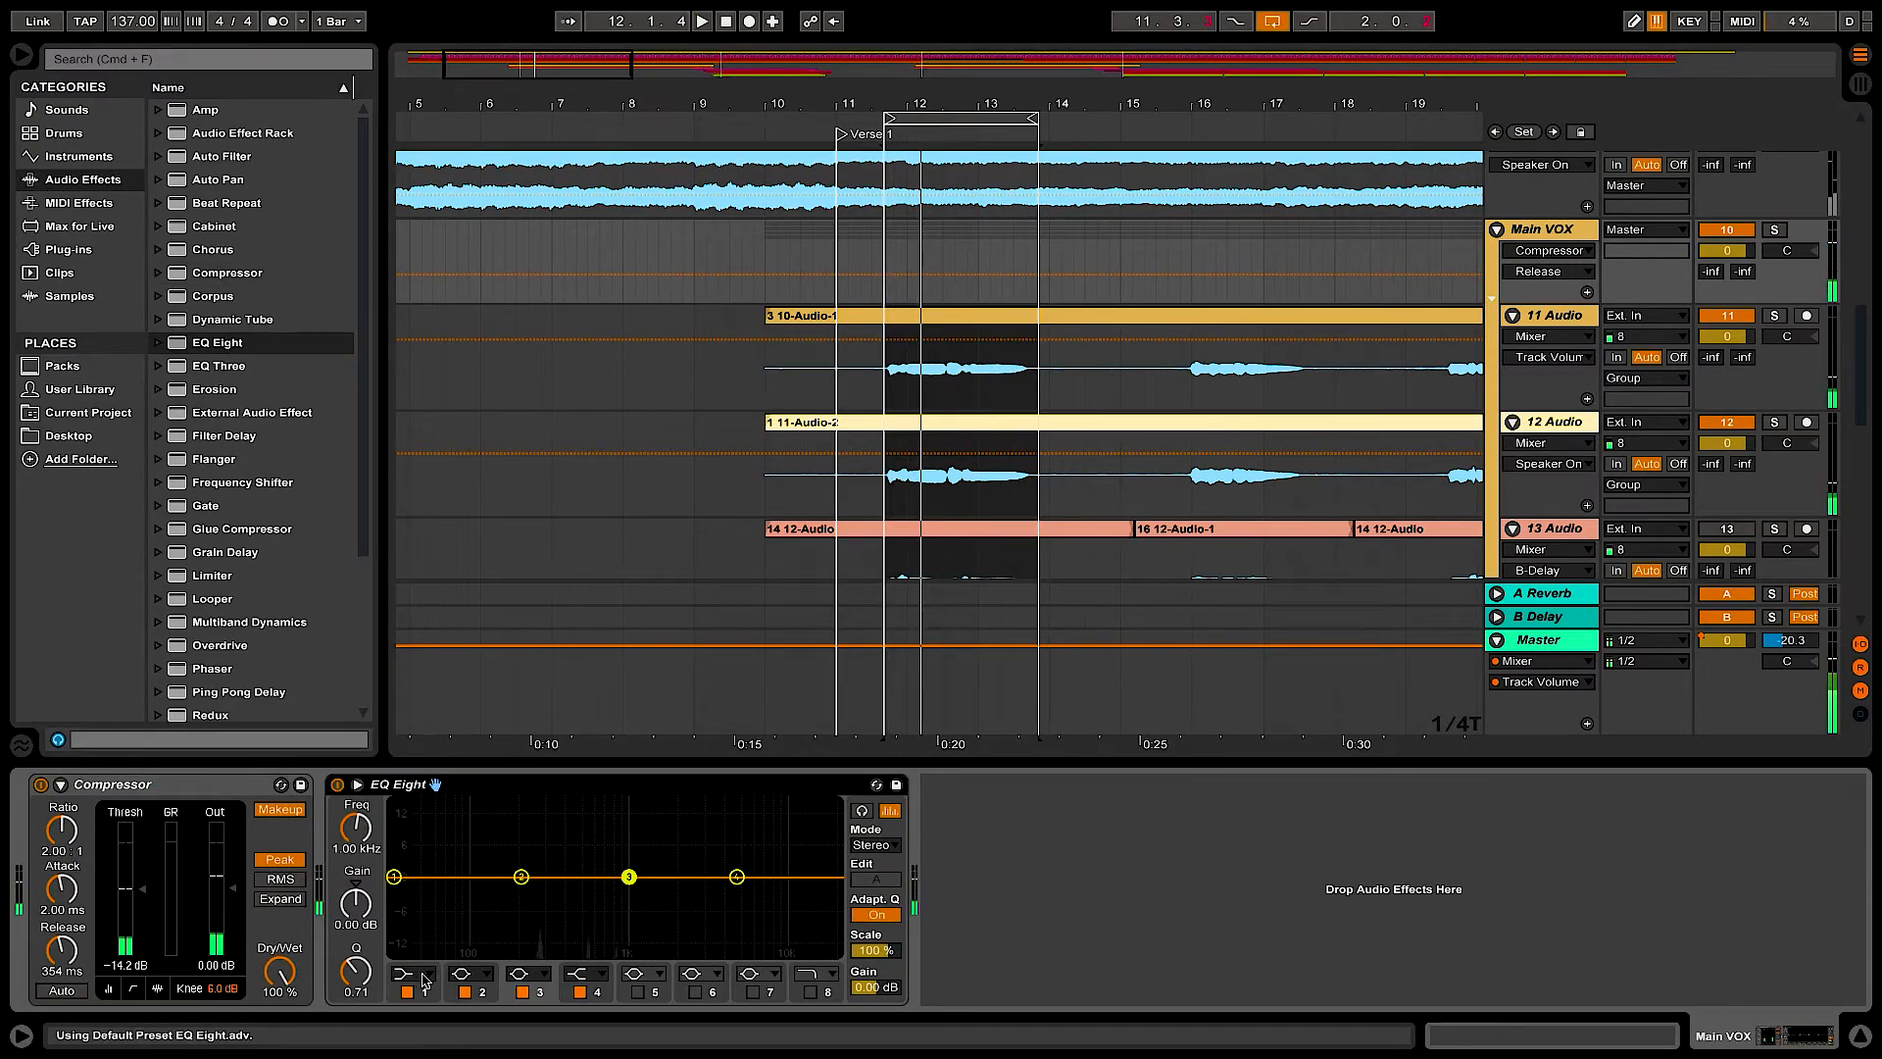
left_click(423, 978)
left_click(406, 850)
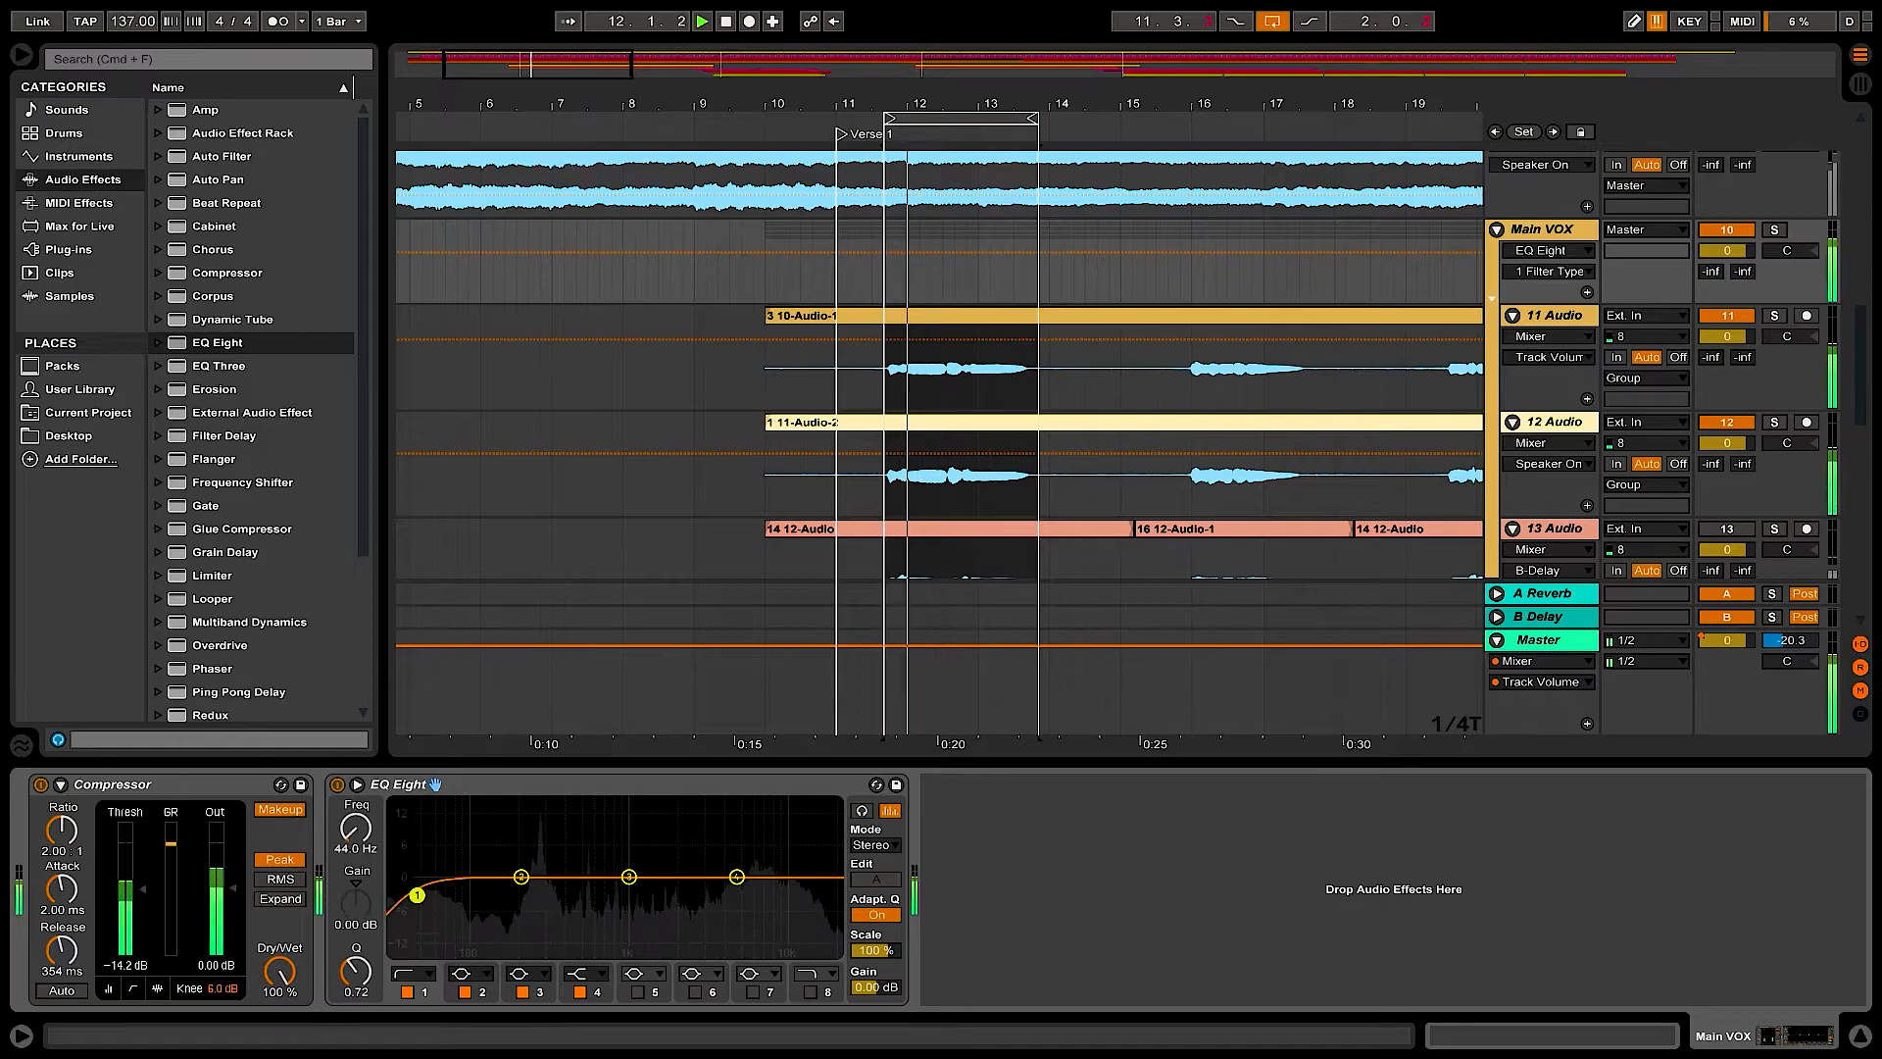
left_click_drag(468, 897, 483, 895)
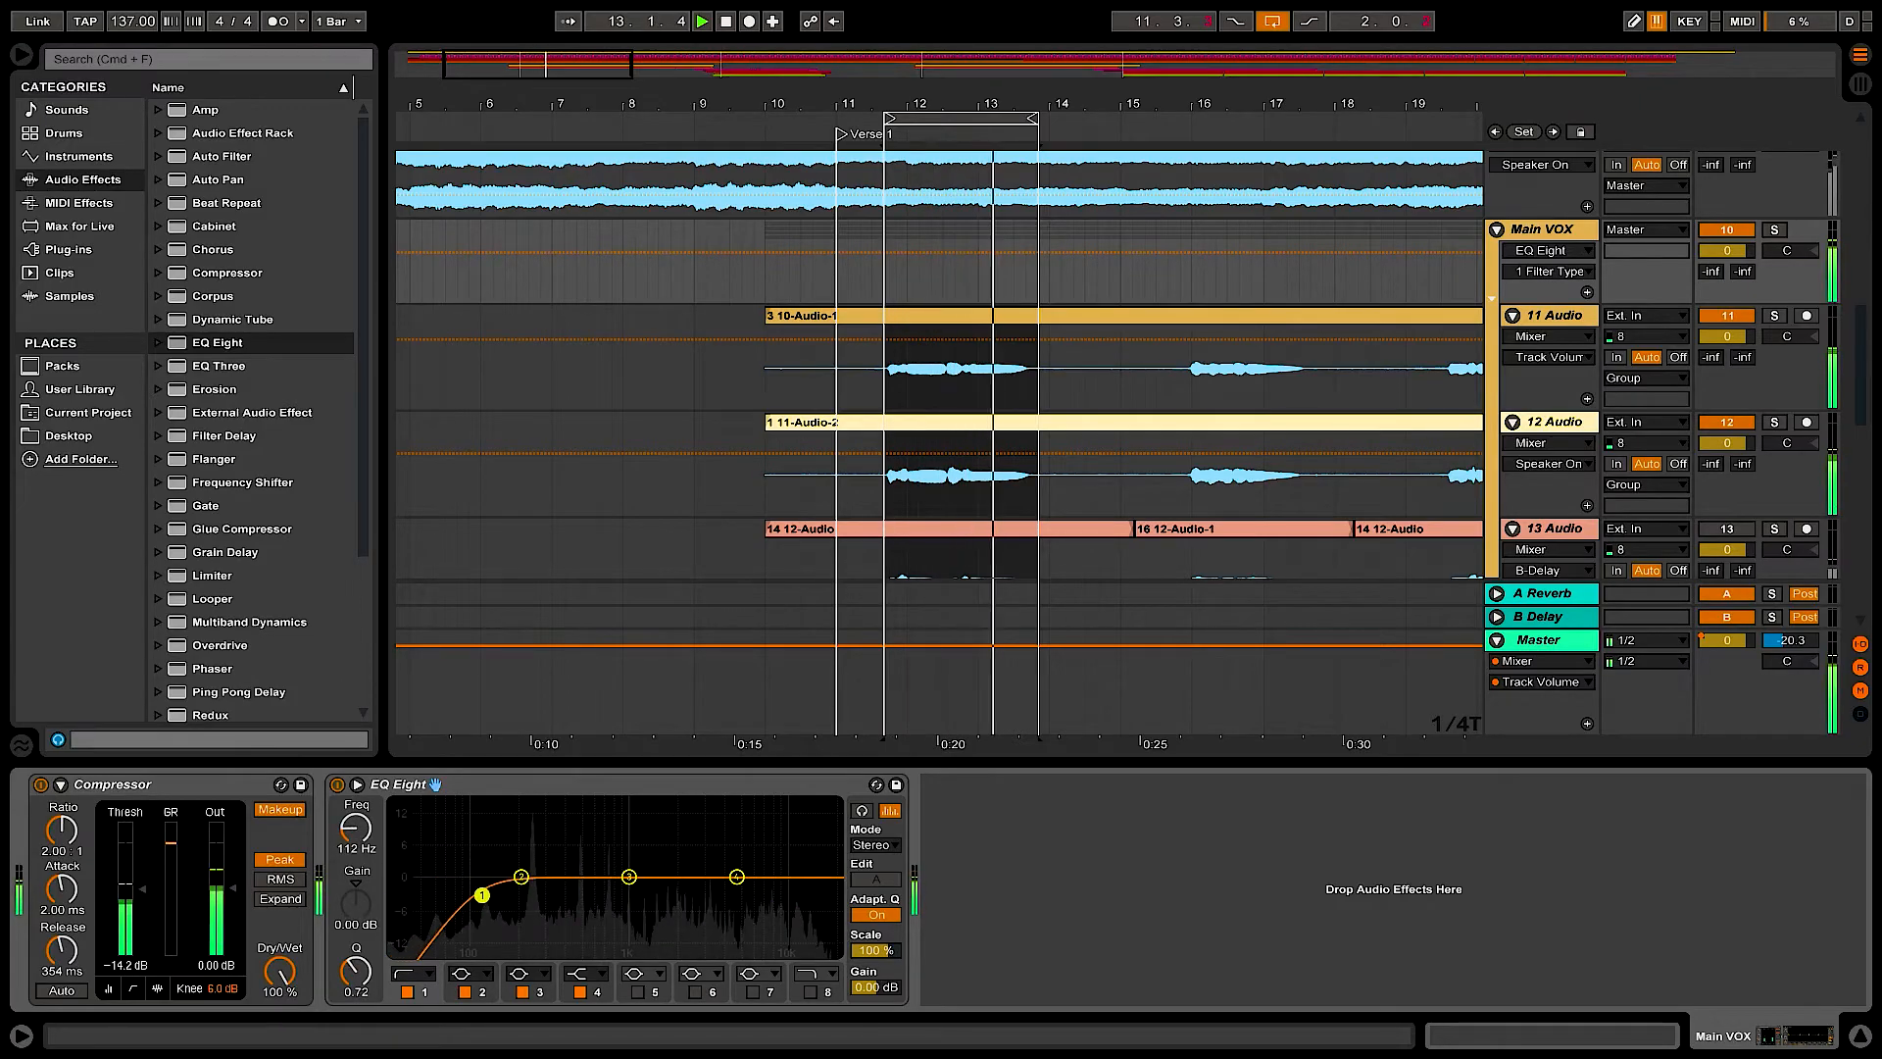
- Shape the EQ Eight curve: slight band 2 dip, band 3 boost of 3.10 dB at 1.90 kHz with Q 1.58, and band 4 at 11.6 kHz
left_click(521, 877)
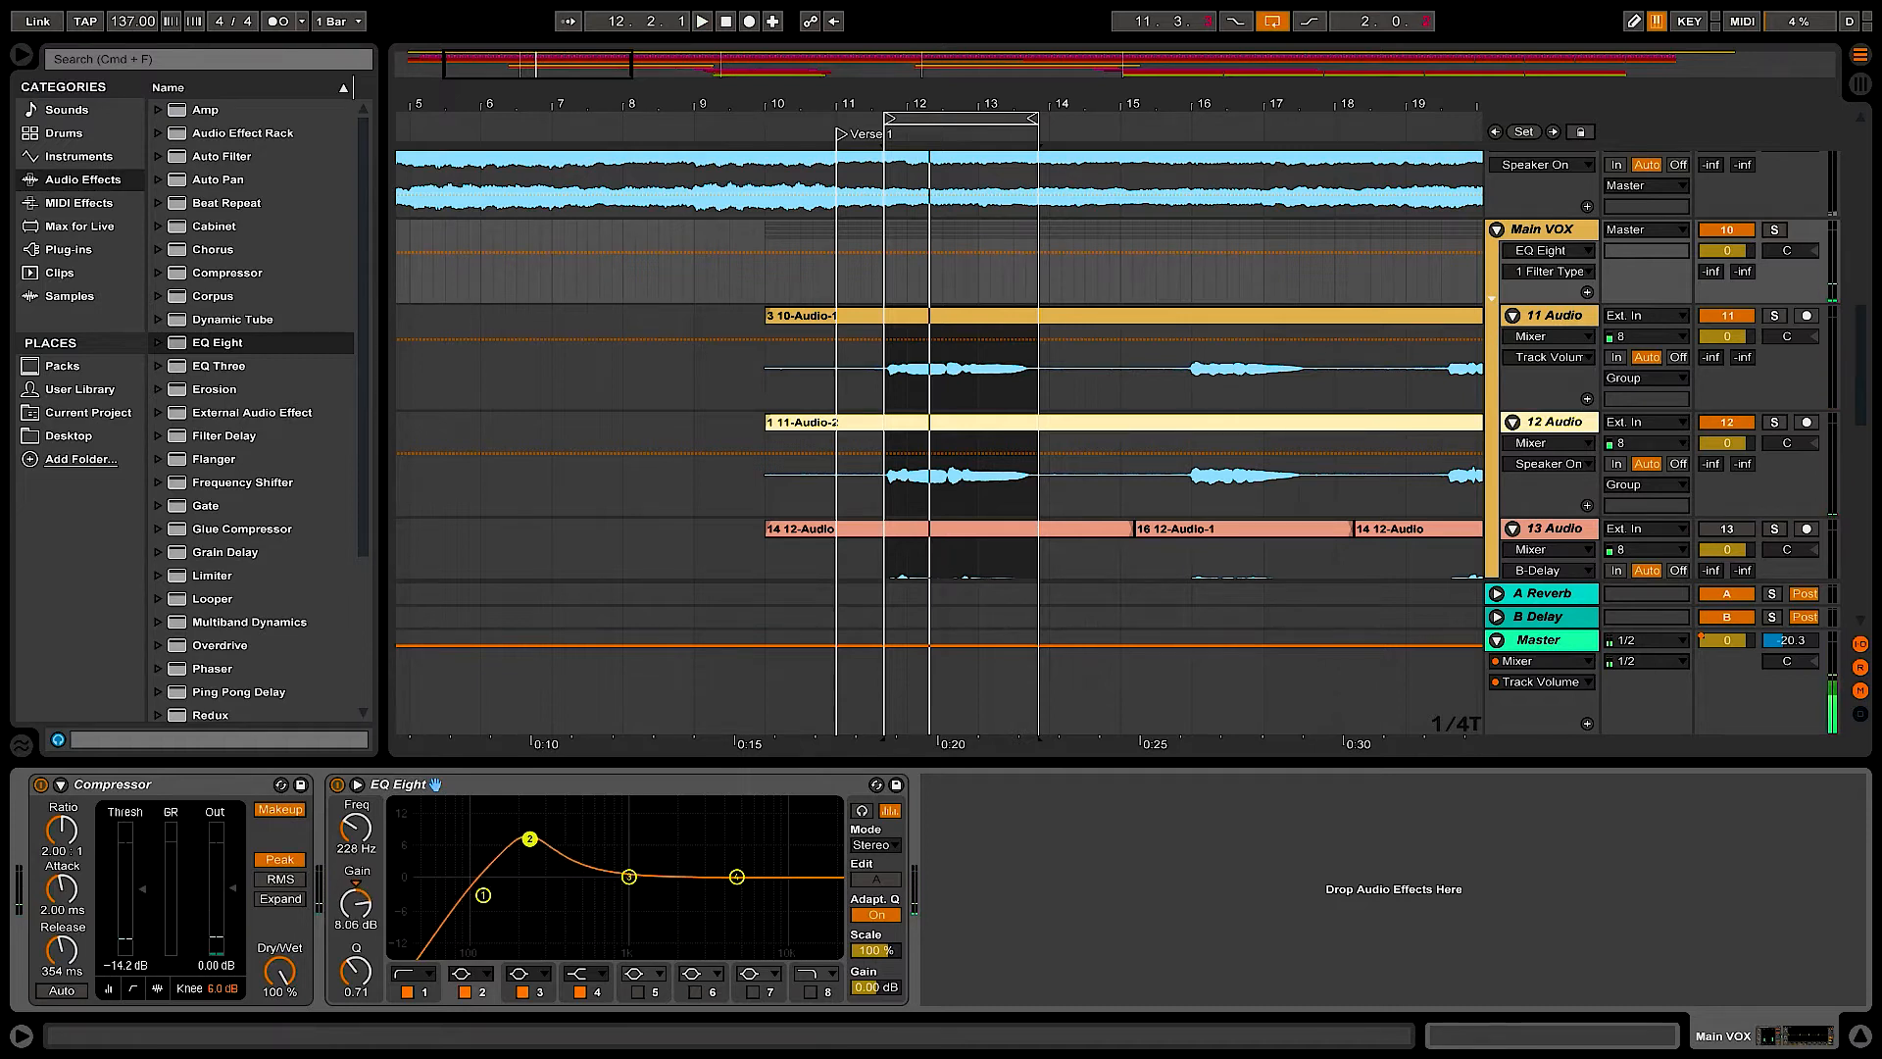
key("space")
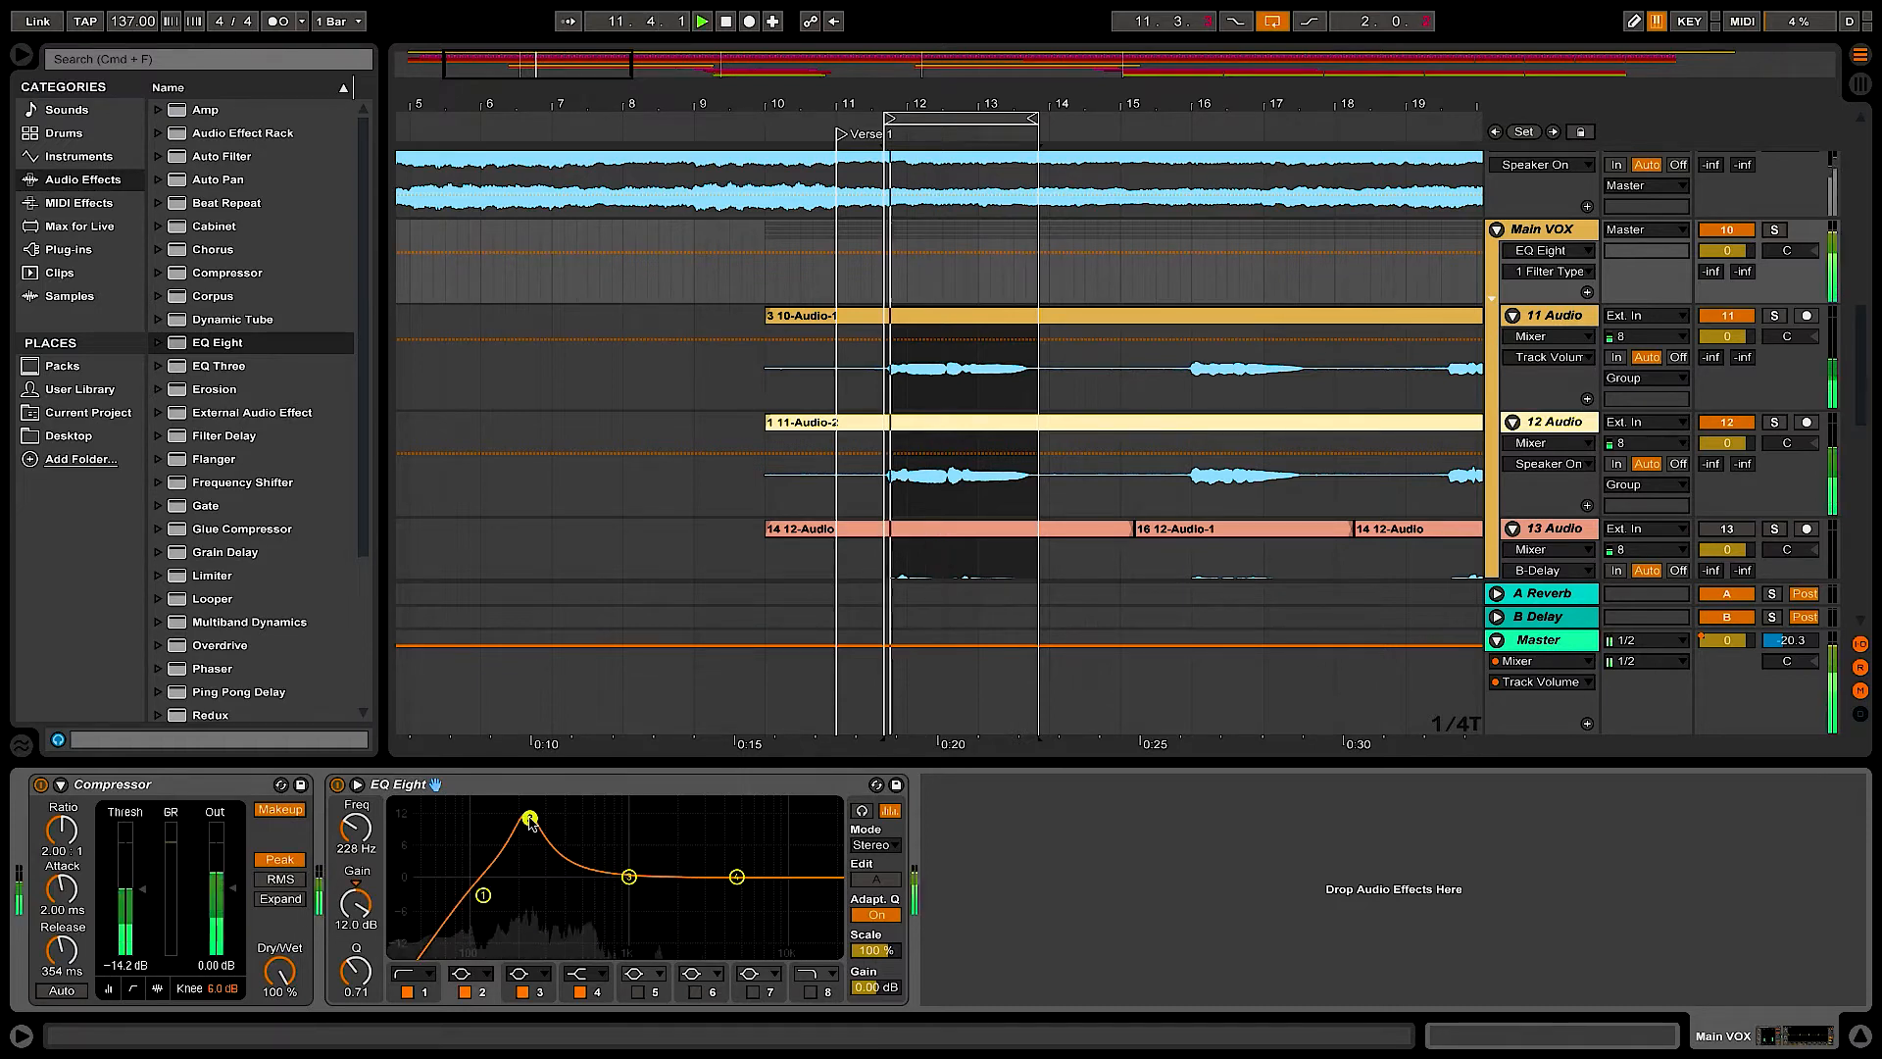
left_click_drag(529, 819, 485, 889)
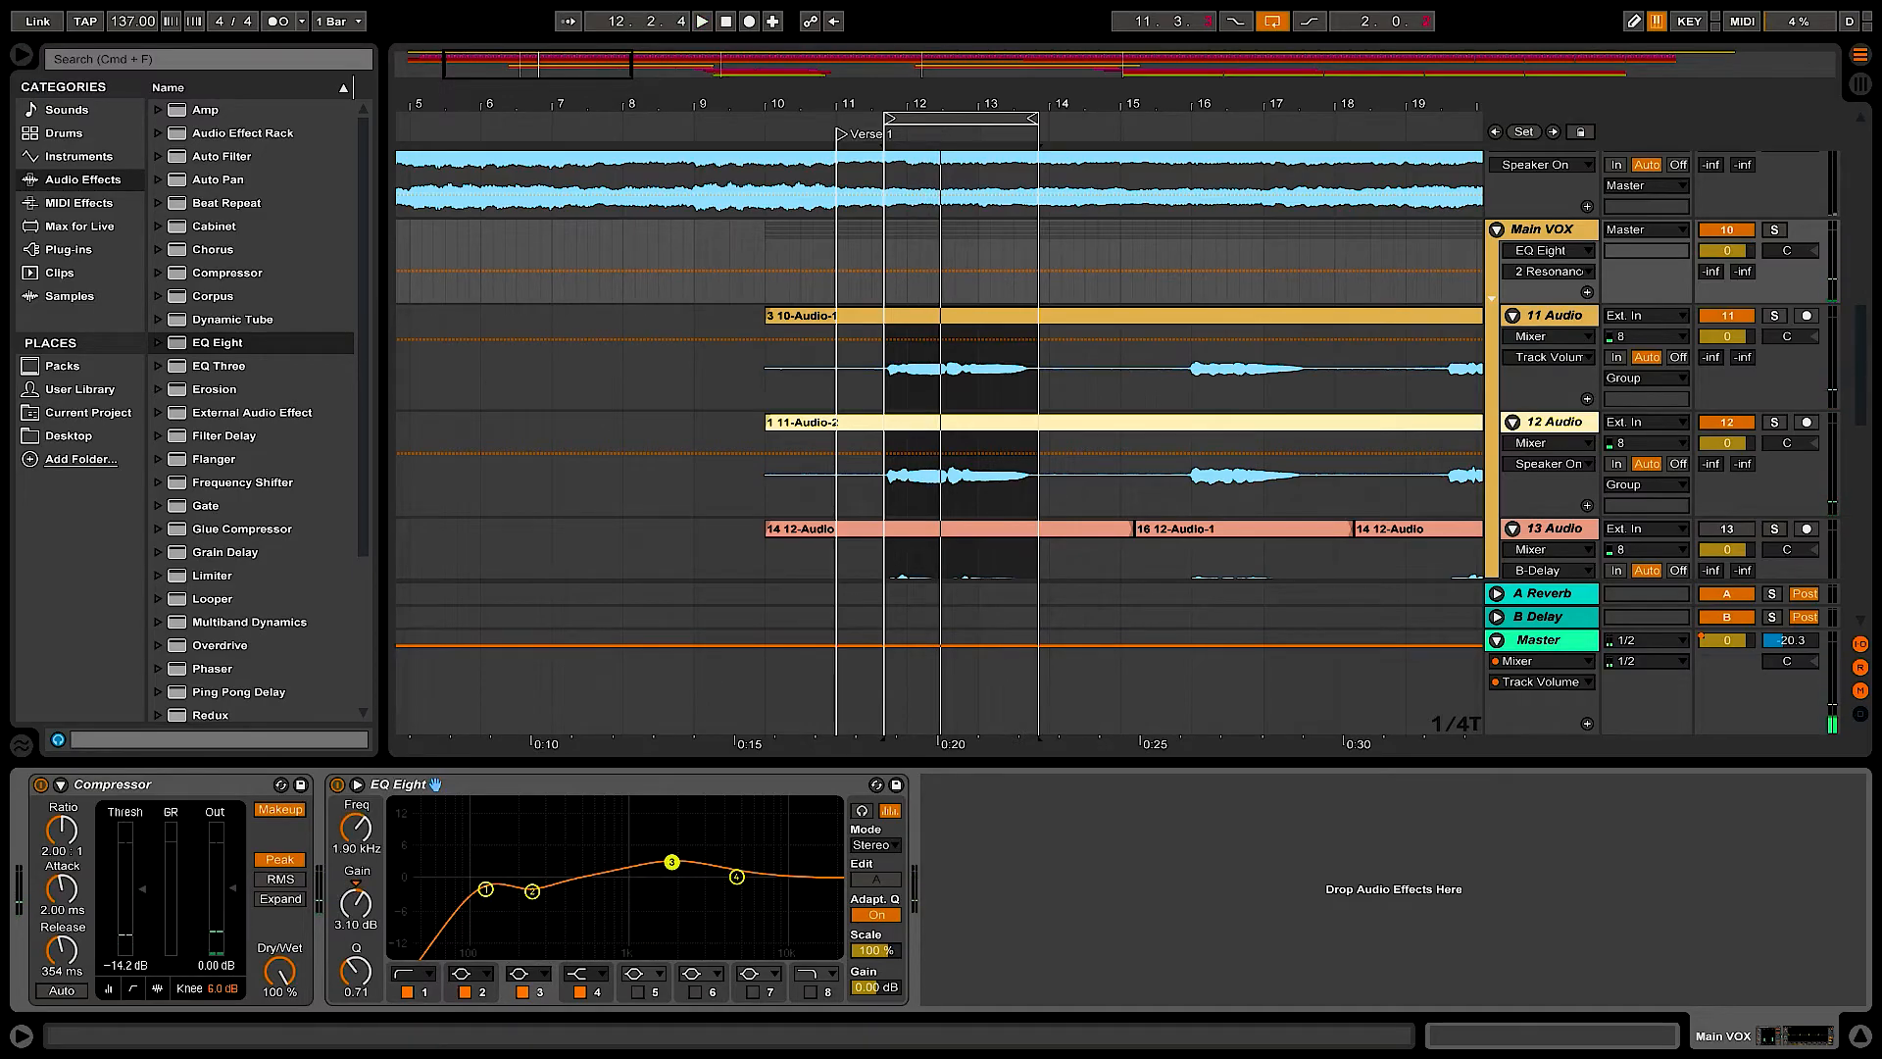
key("space")
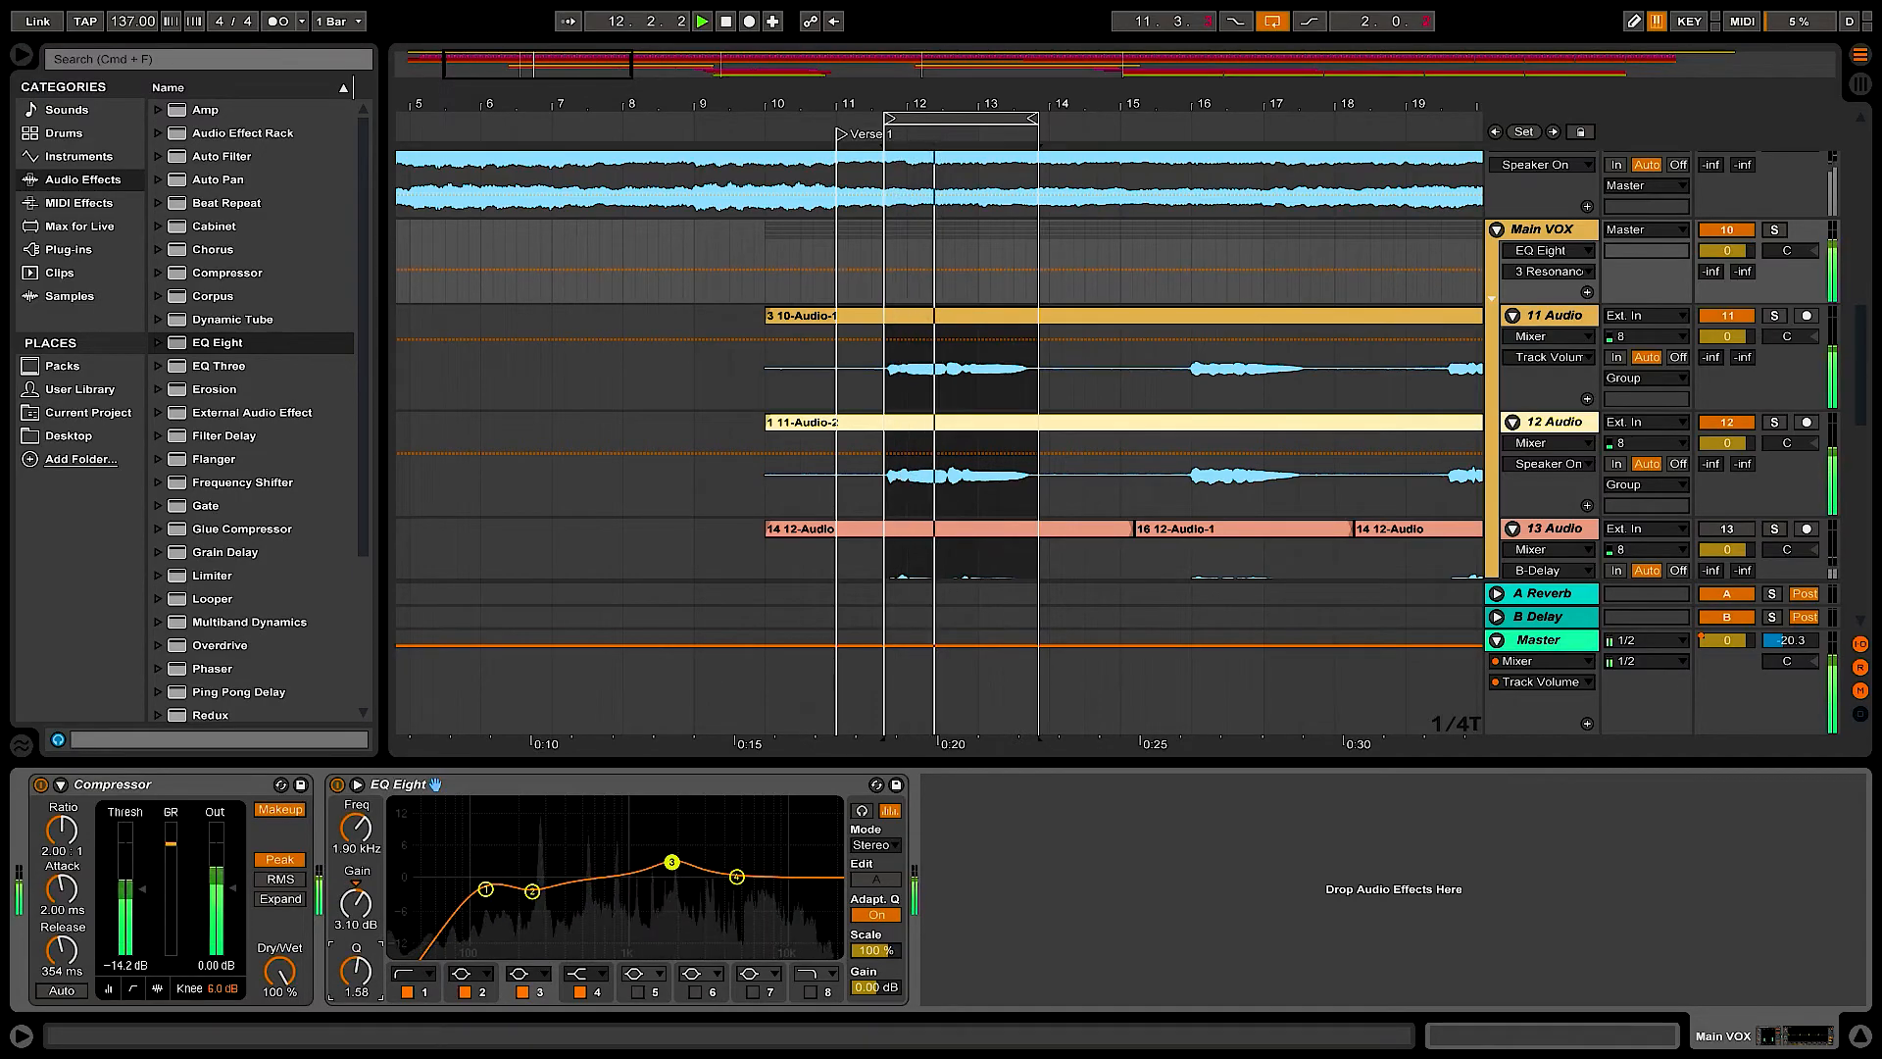
left_click_drag(737, 876, 793, 878)
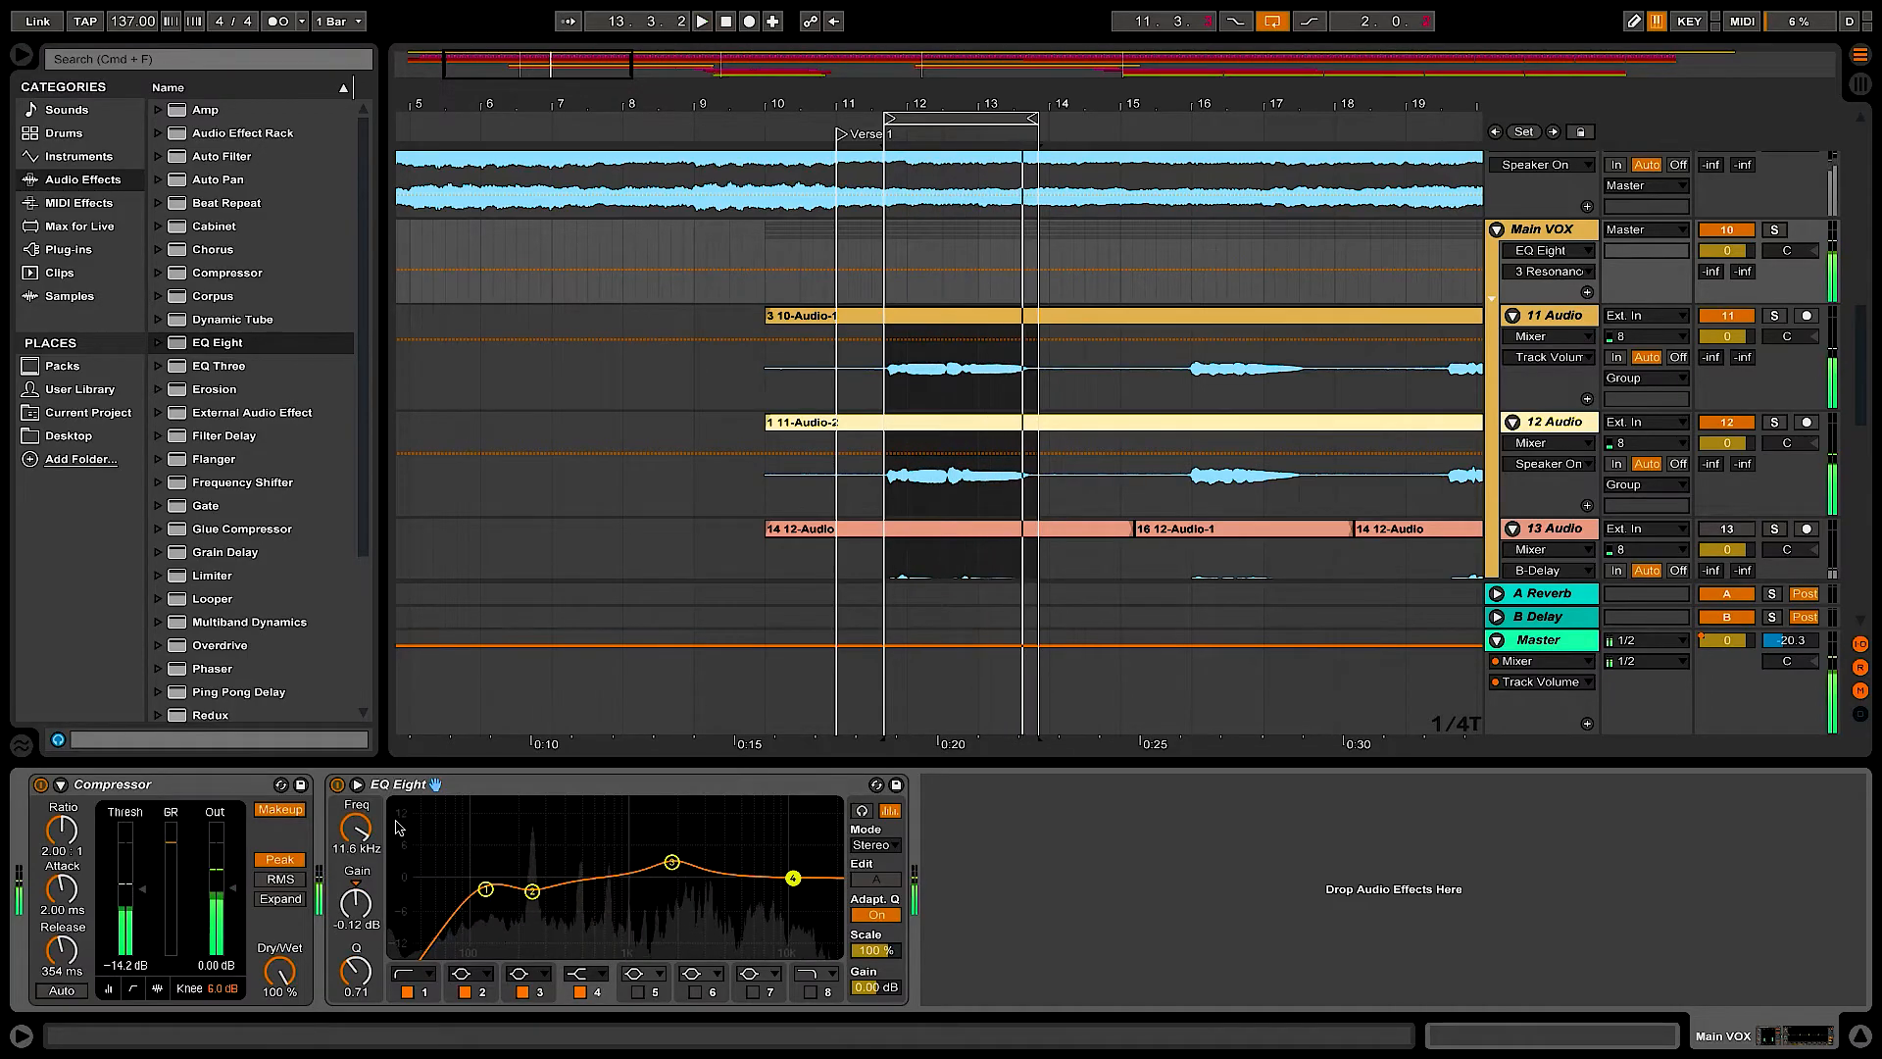
- Add a Saturator in Soft Sine mode with Base 2.29 and Output -4.86 dB, and compare the vocals with it bypassed
scroll(289, 679, "down", 5)
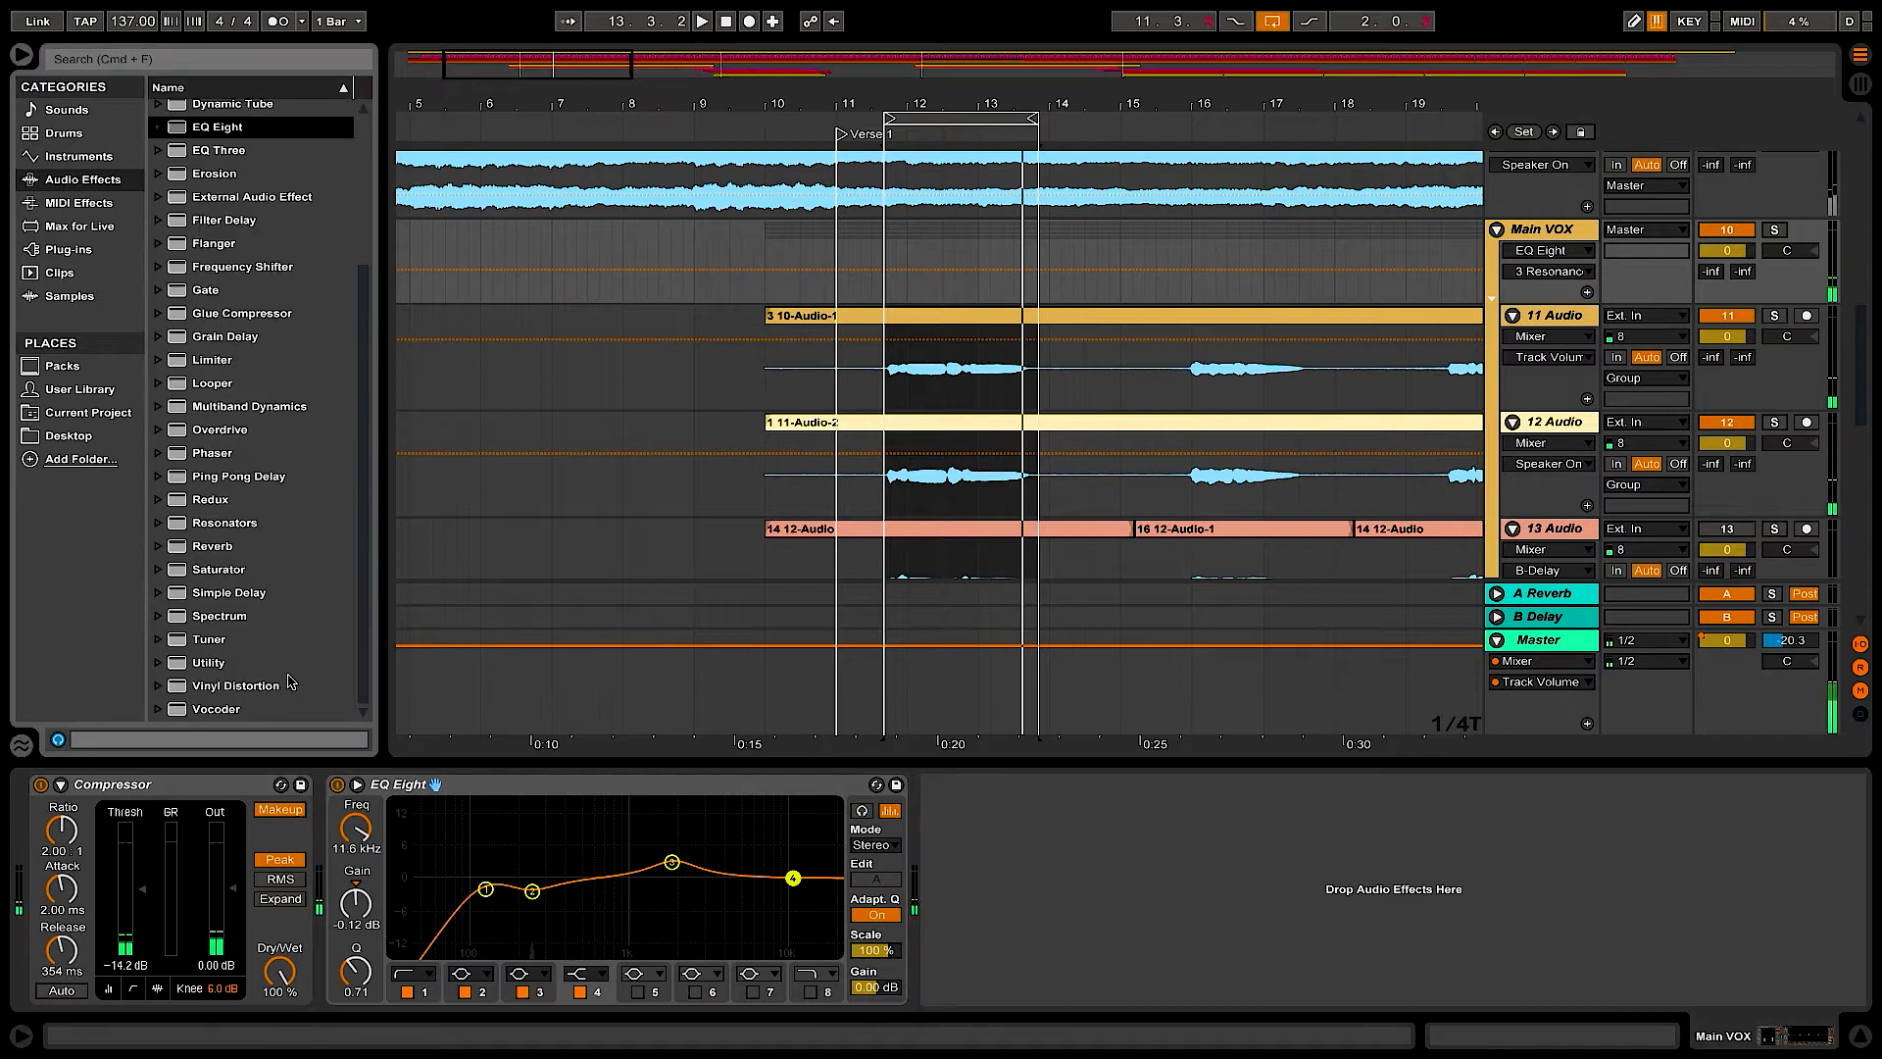
double_click(182, 570)
left_click(1059, 912)
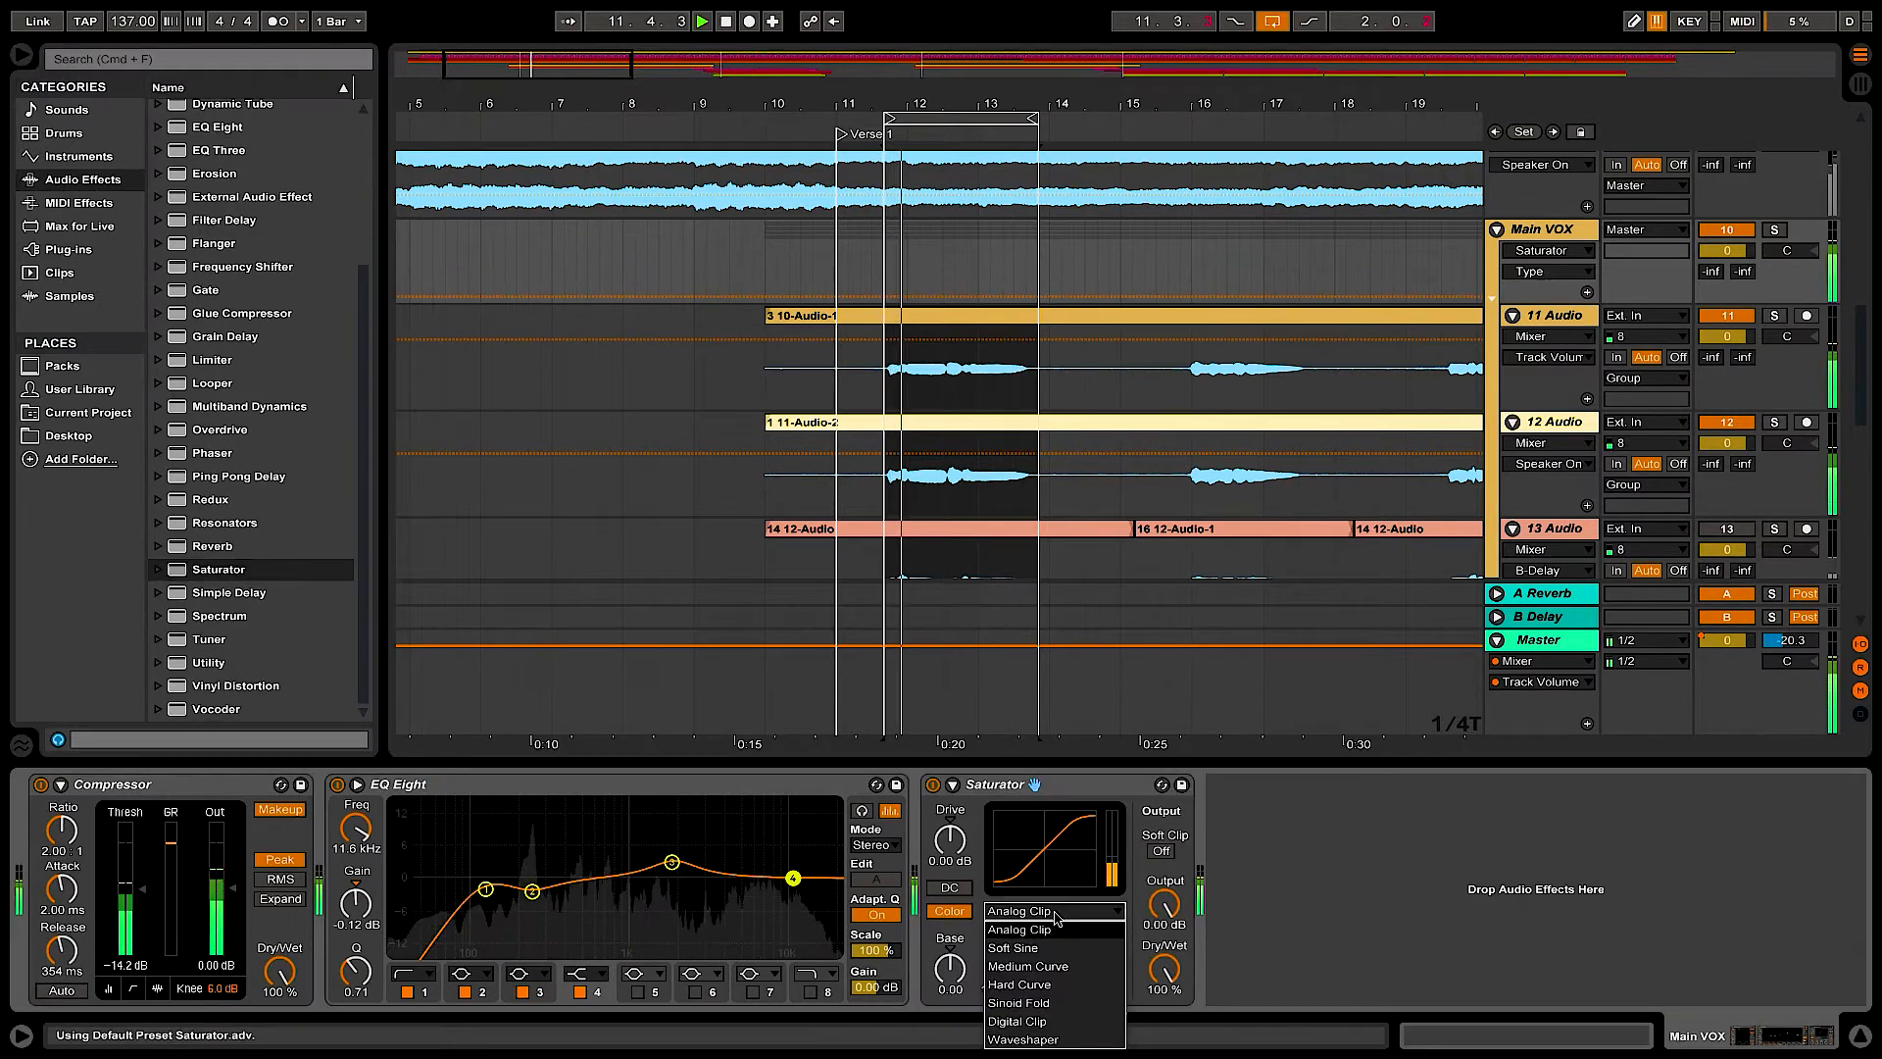
left_click(1012, 948)
left_click_drag(949, 968, 949, 966)
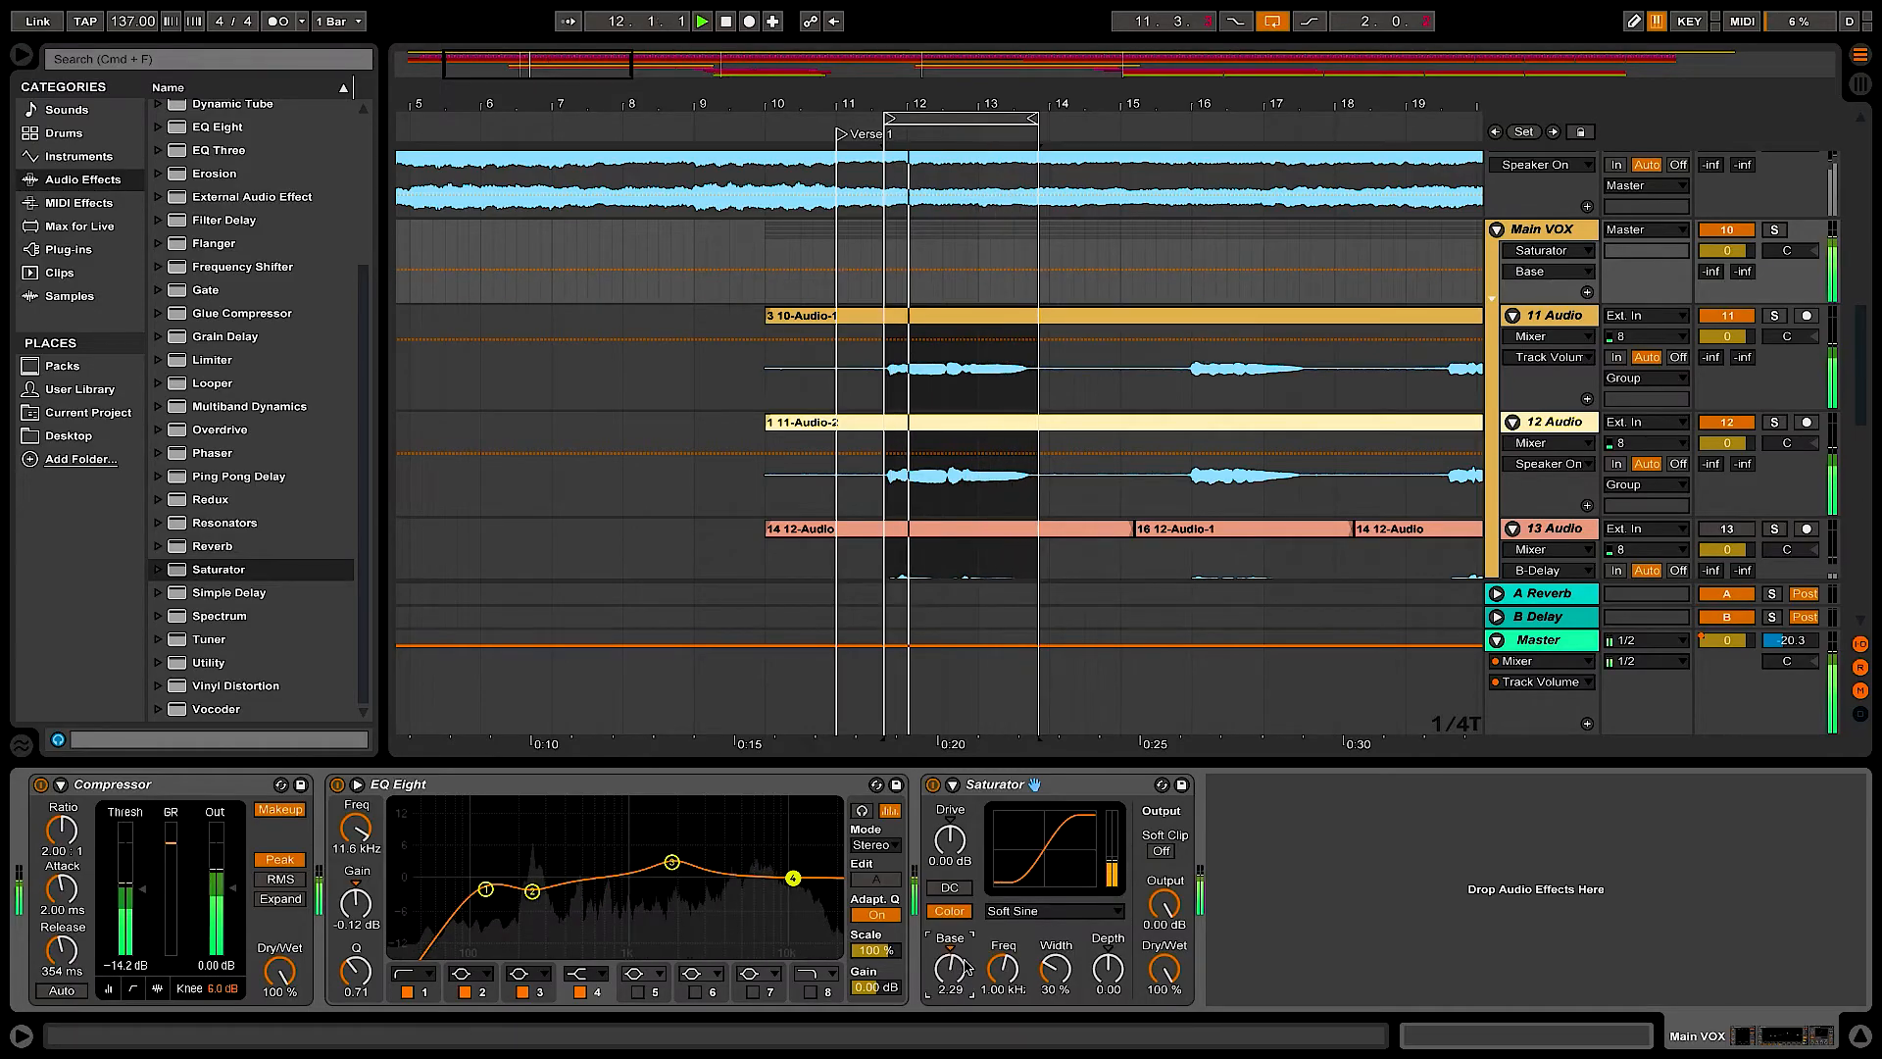
left_click_drag(1165, 904, 1164, 922)
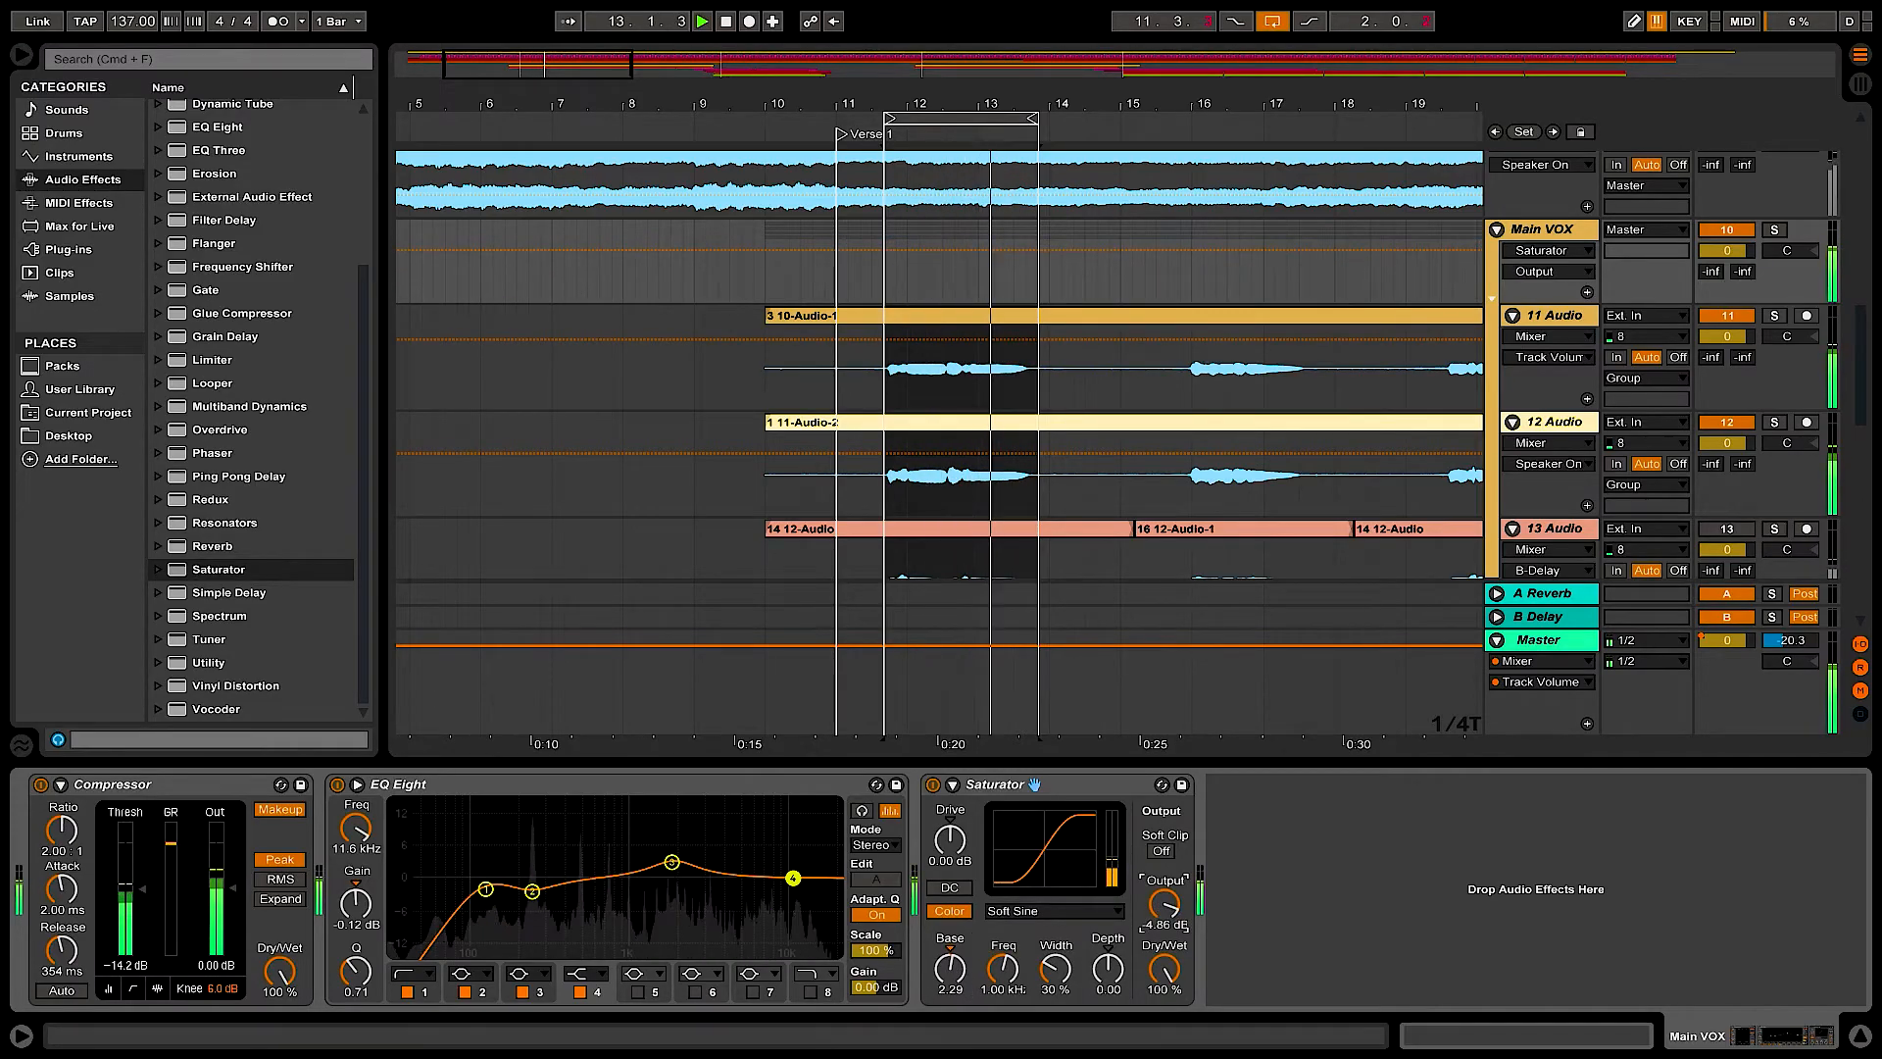
left_click(934, 785)
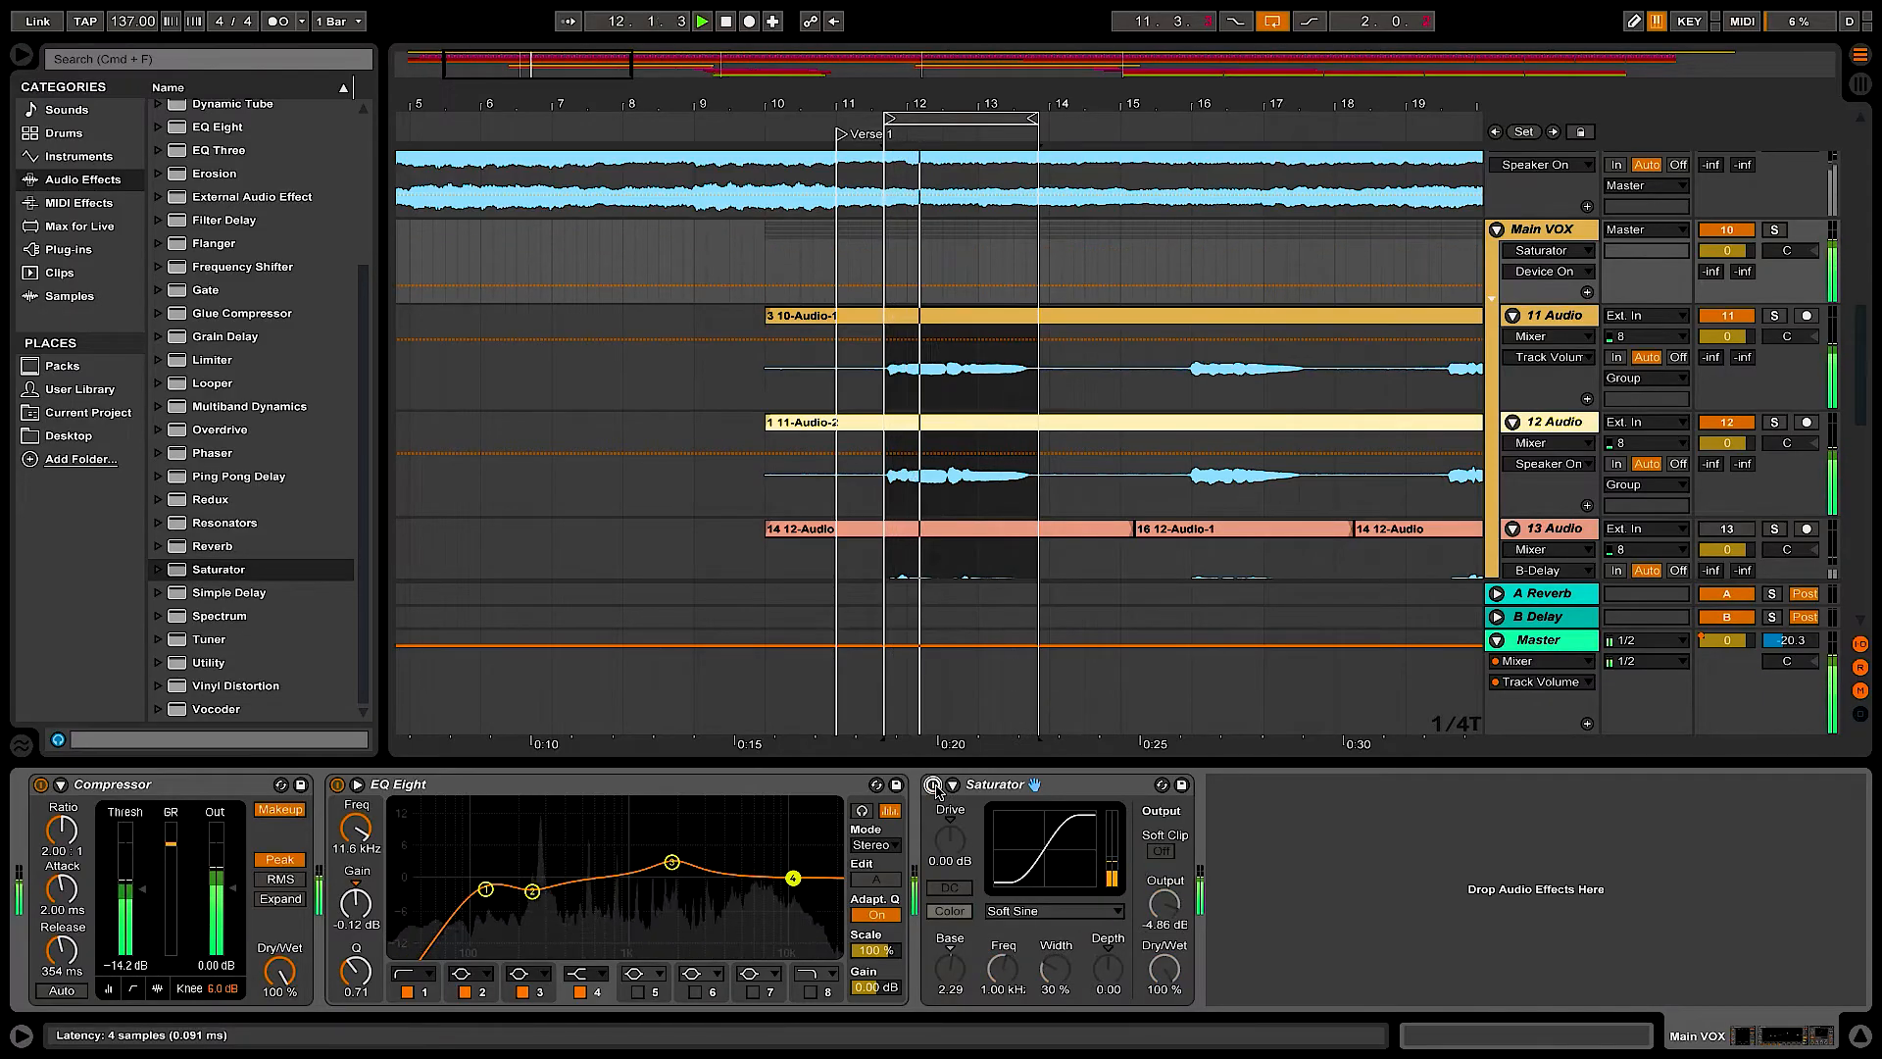
key("space")
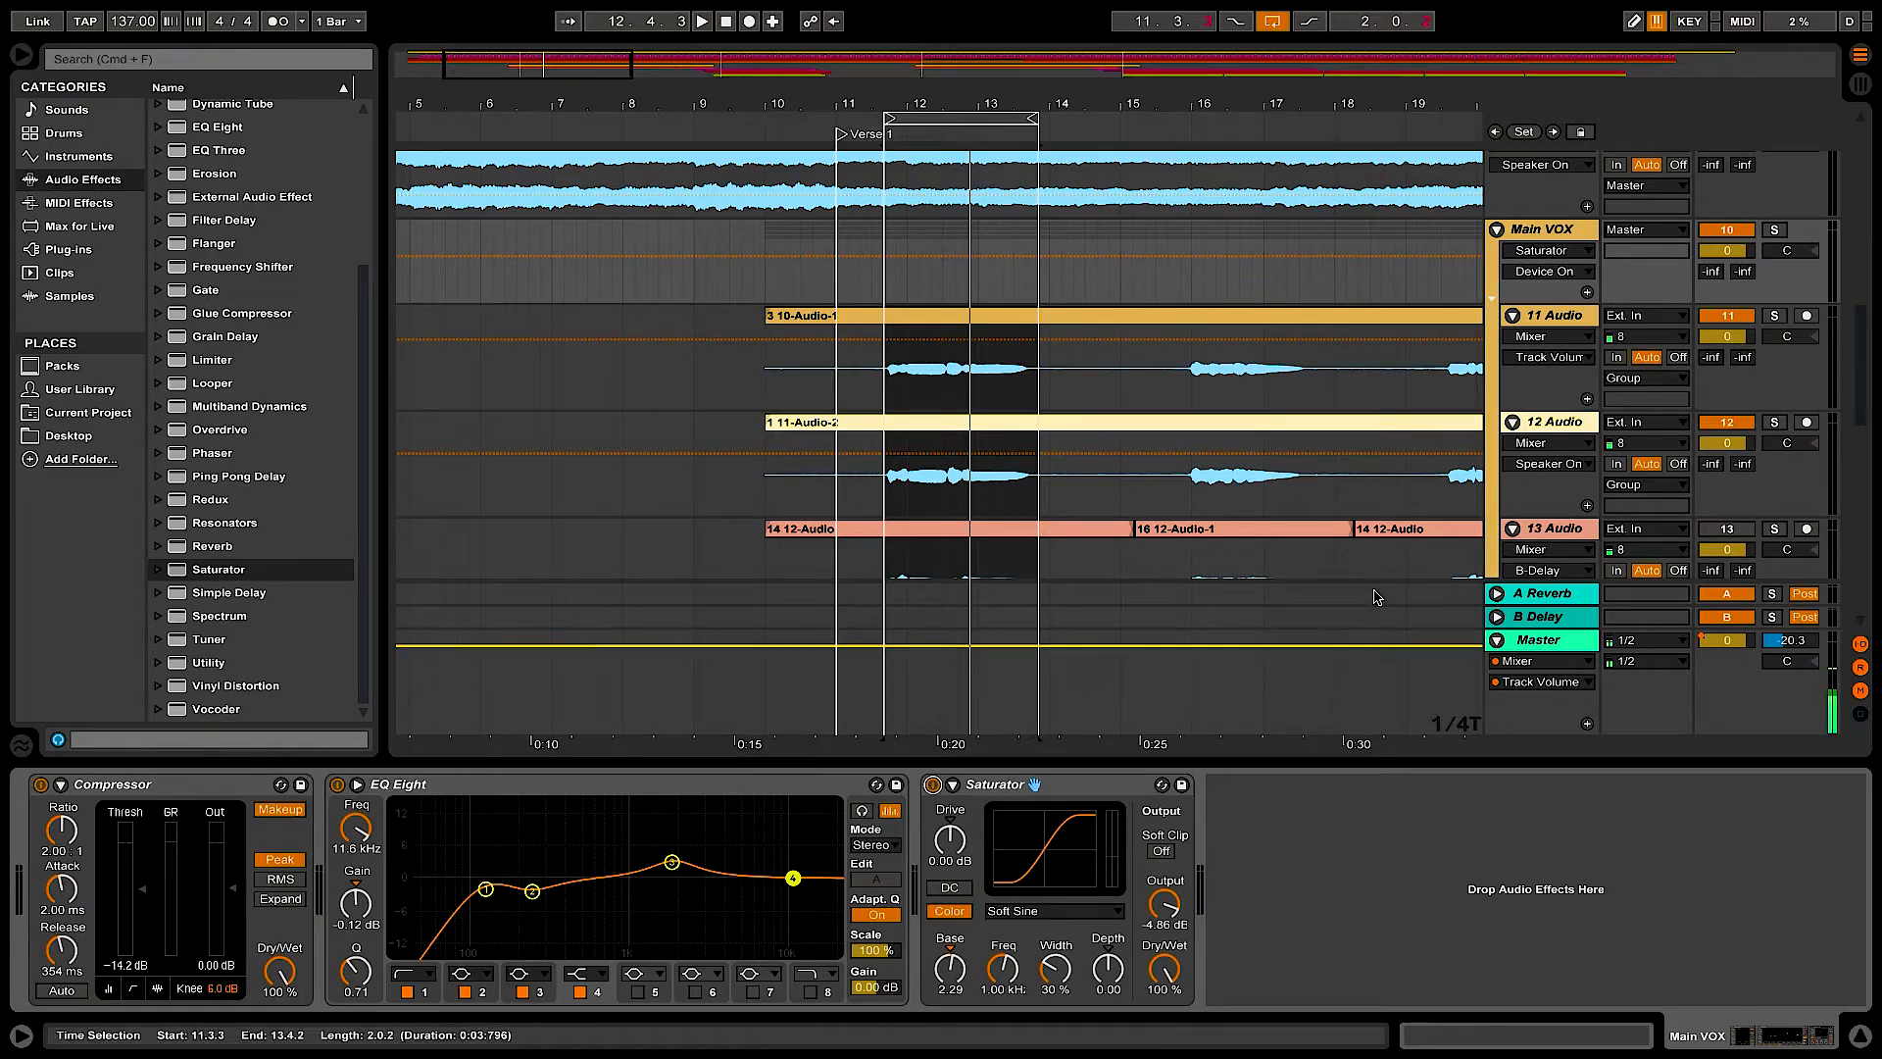
- Add a Reverb after the Saturator on the Main VOX group
left_click_drag(1863, 408, 1862, 412)
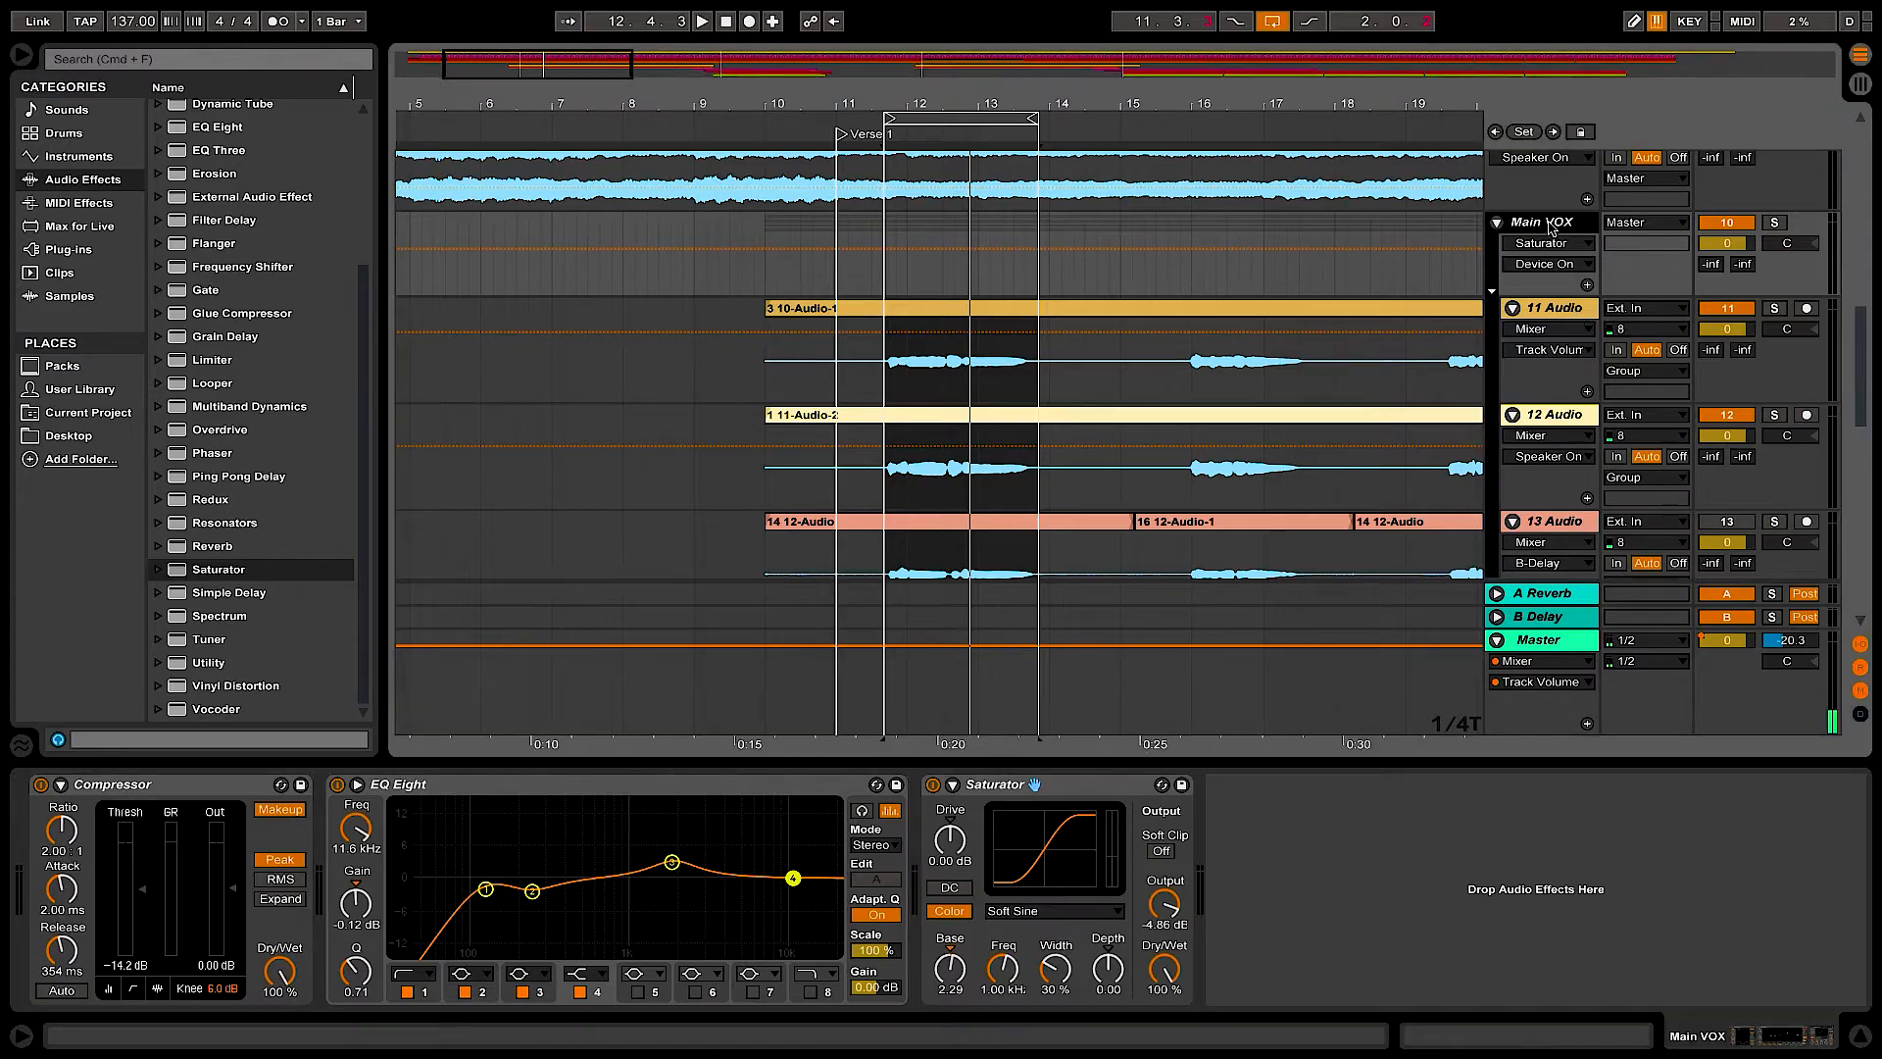
left_click_drag(186, 548, 1255, 858)
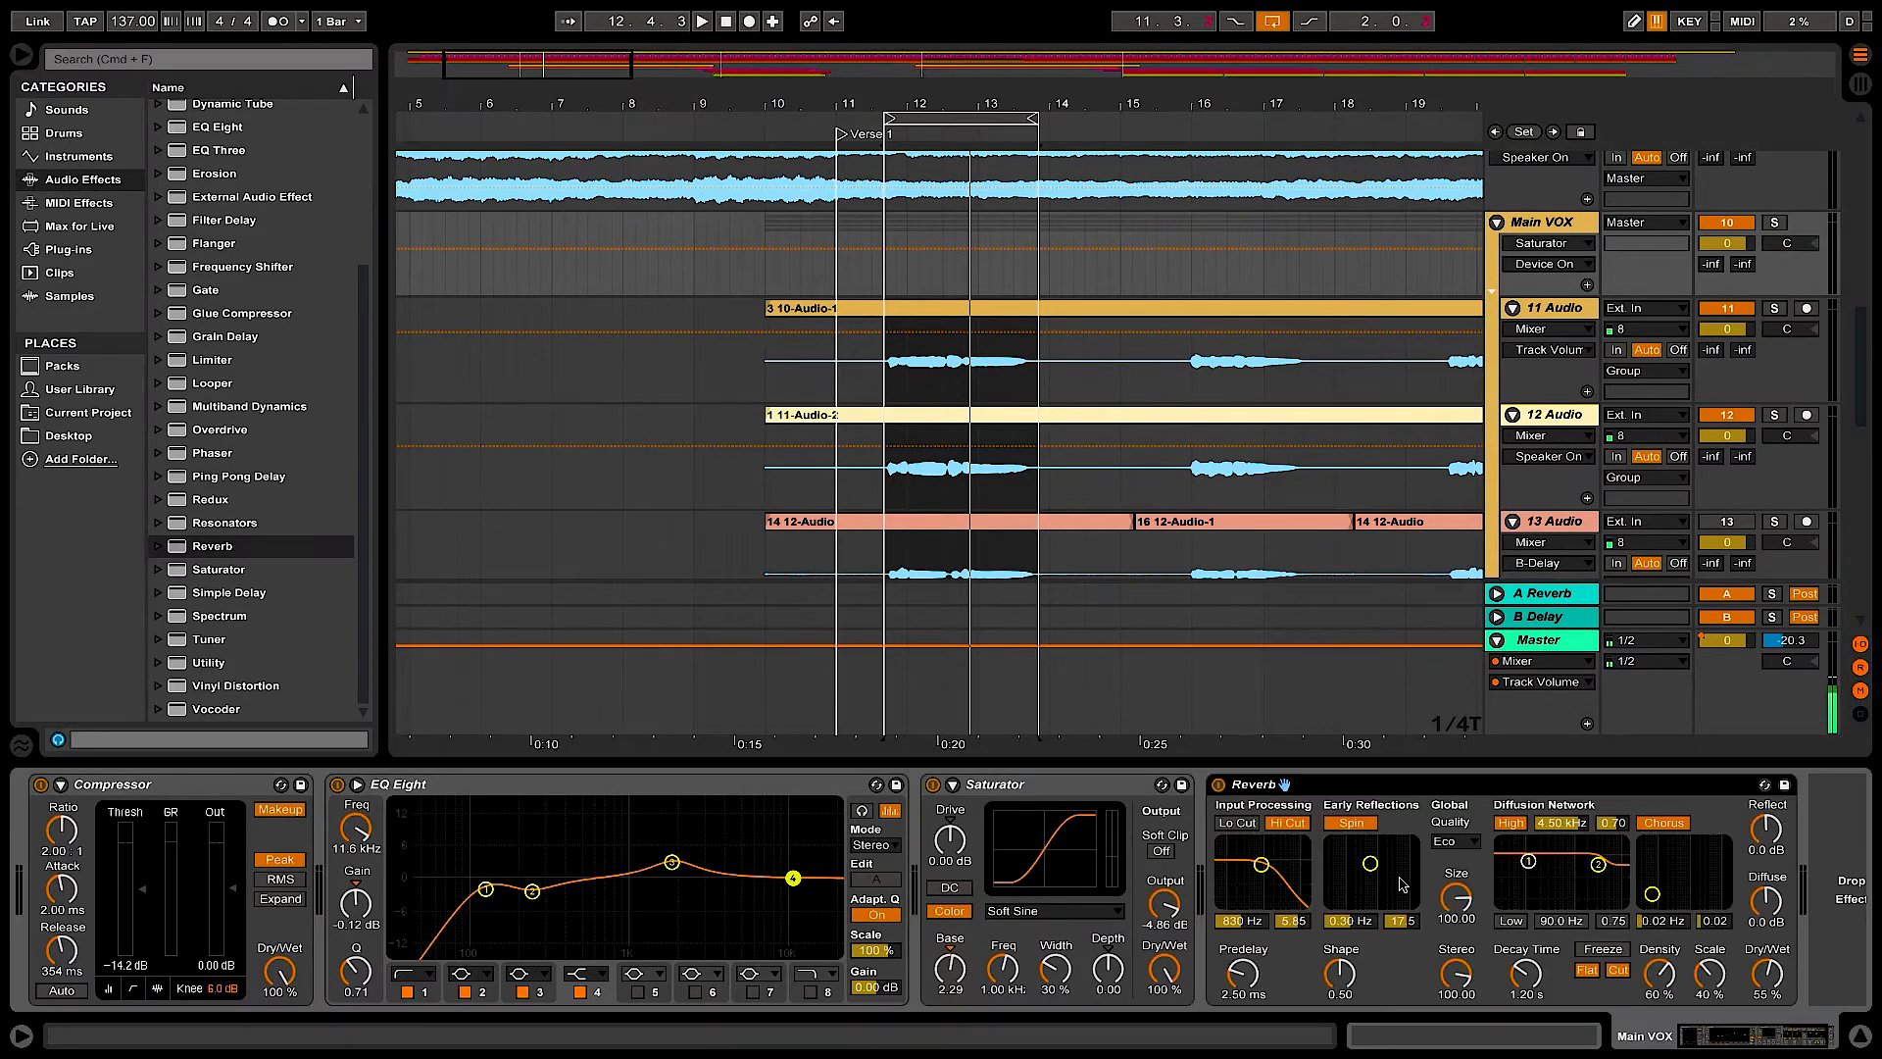
- Set the Reverb's global quality to Mid, Size to 24.84 and Stereo to 80.95 while auditioning the vocals
key("space")
left_click(1454, 842)
left_click(1452, 866)
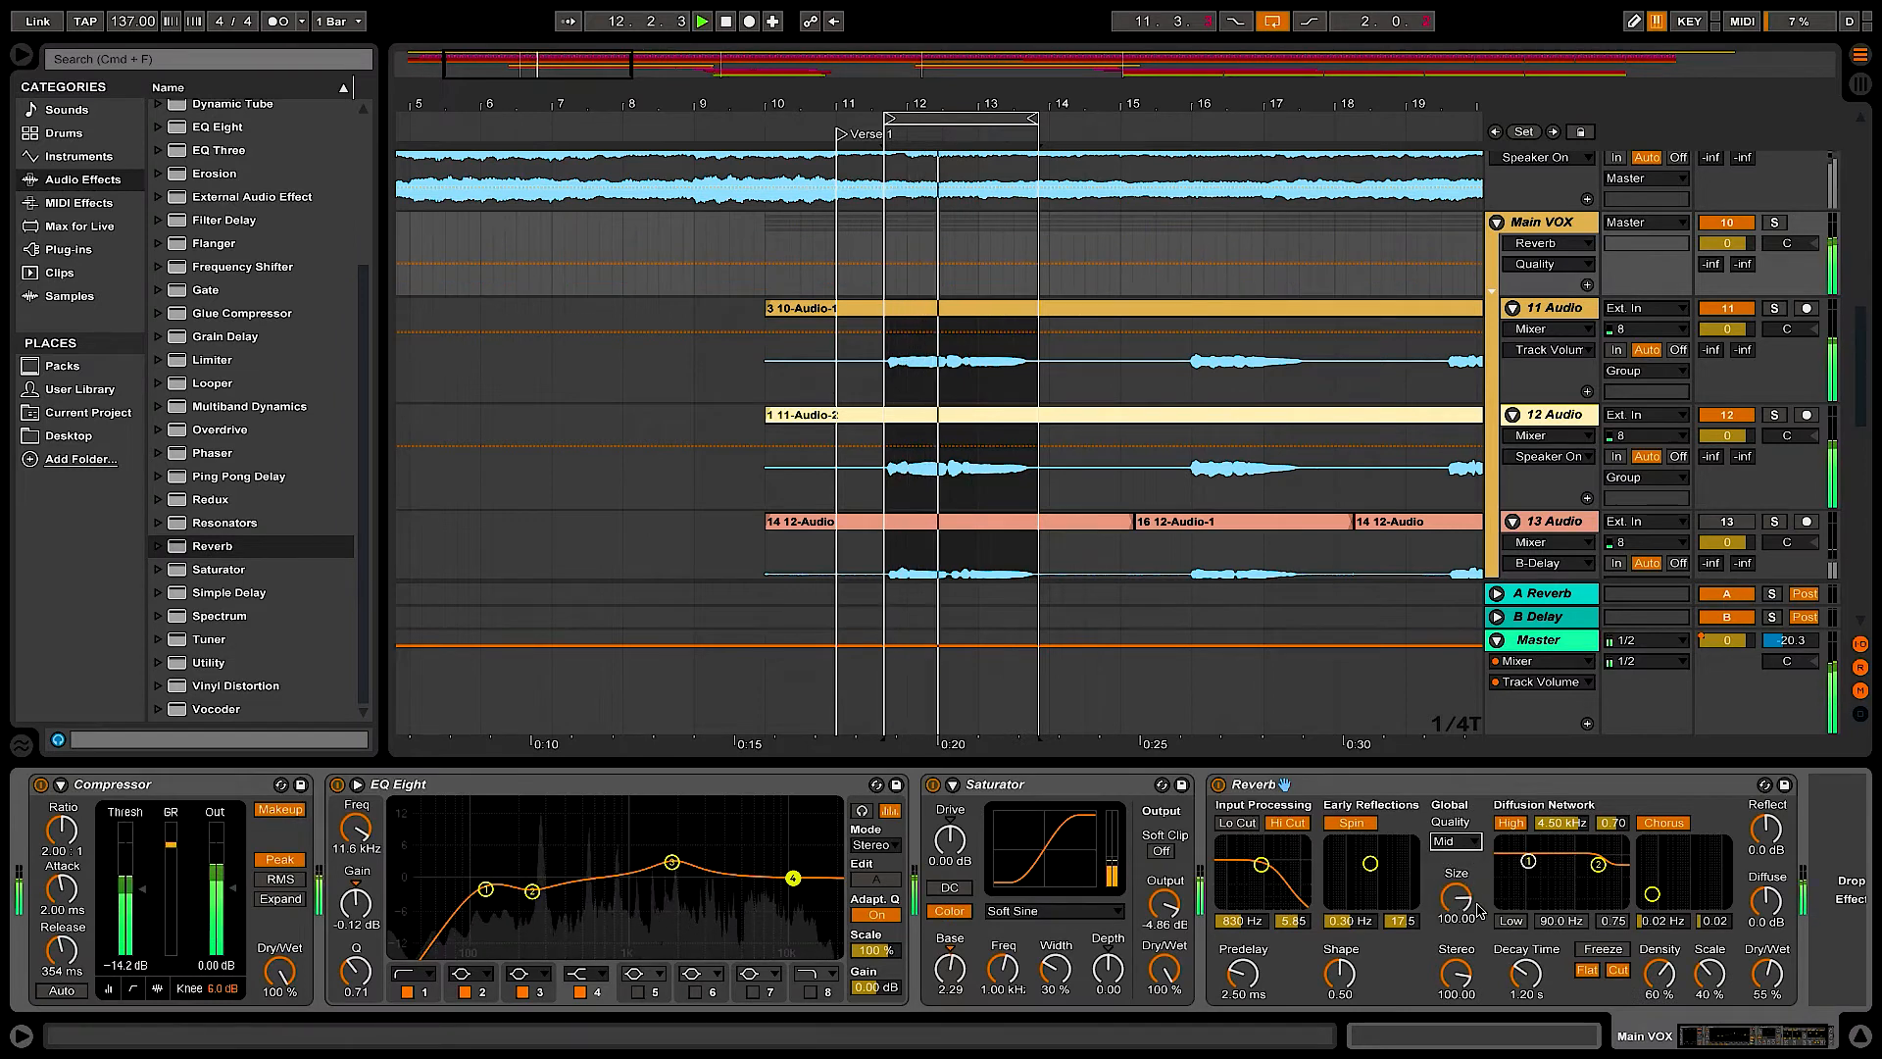
left_click_drag(1453, 902, 1456, 1002)
key("space")
- Enable the low filter in the Reverb's diffusion network at 116 Hz with a value of 0.20, and turn off Chorus
left_click(1510, 920)
left_click_drag(1528, 860, 1533, 900)
left_click(1663, 822)
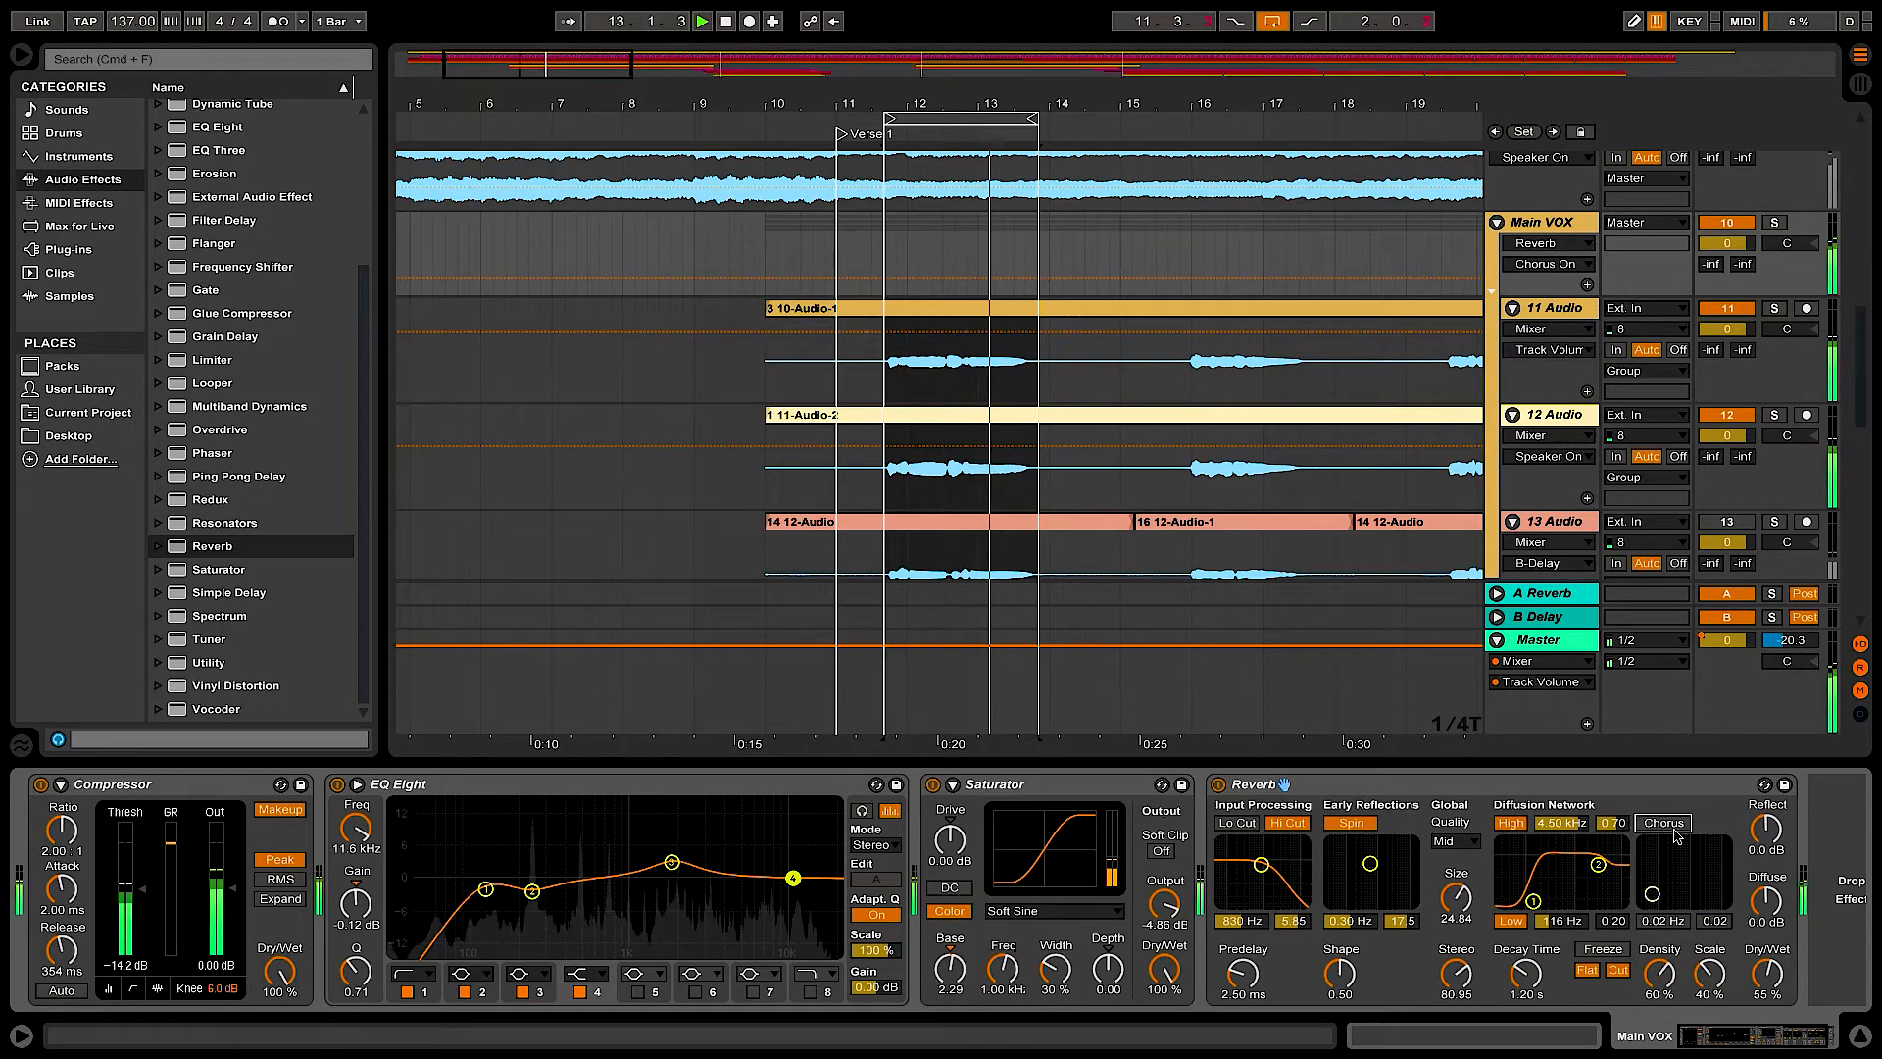
- Set the Reverb's Diffuse level to 0.9 dB, Dry/Wet to 32 % and Decay Time to 1.84 s, and audition the result
left_click_drag(1766, 902, 1766, 892)
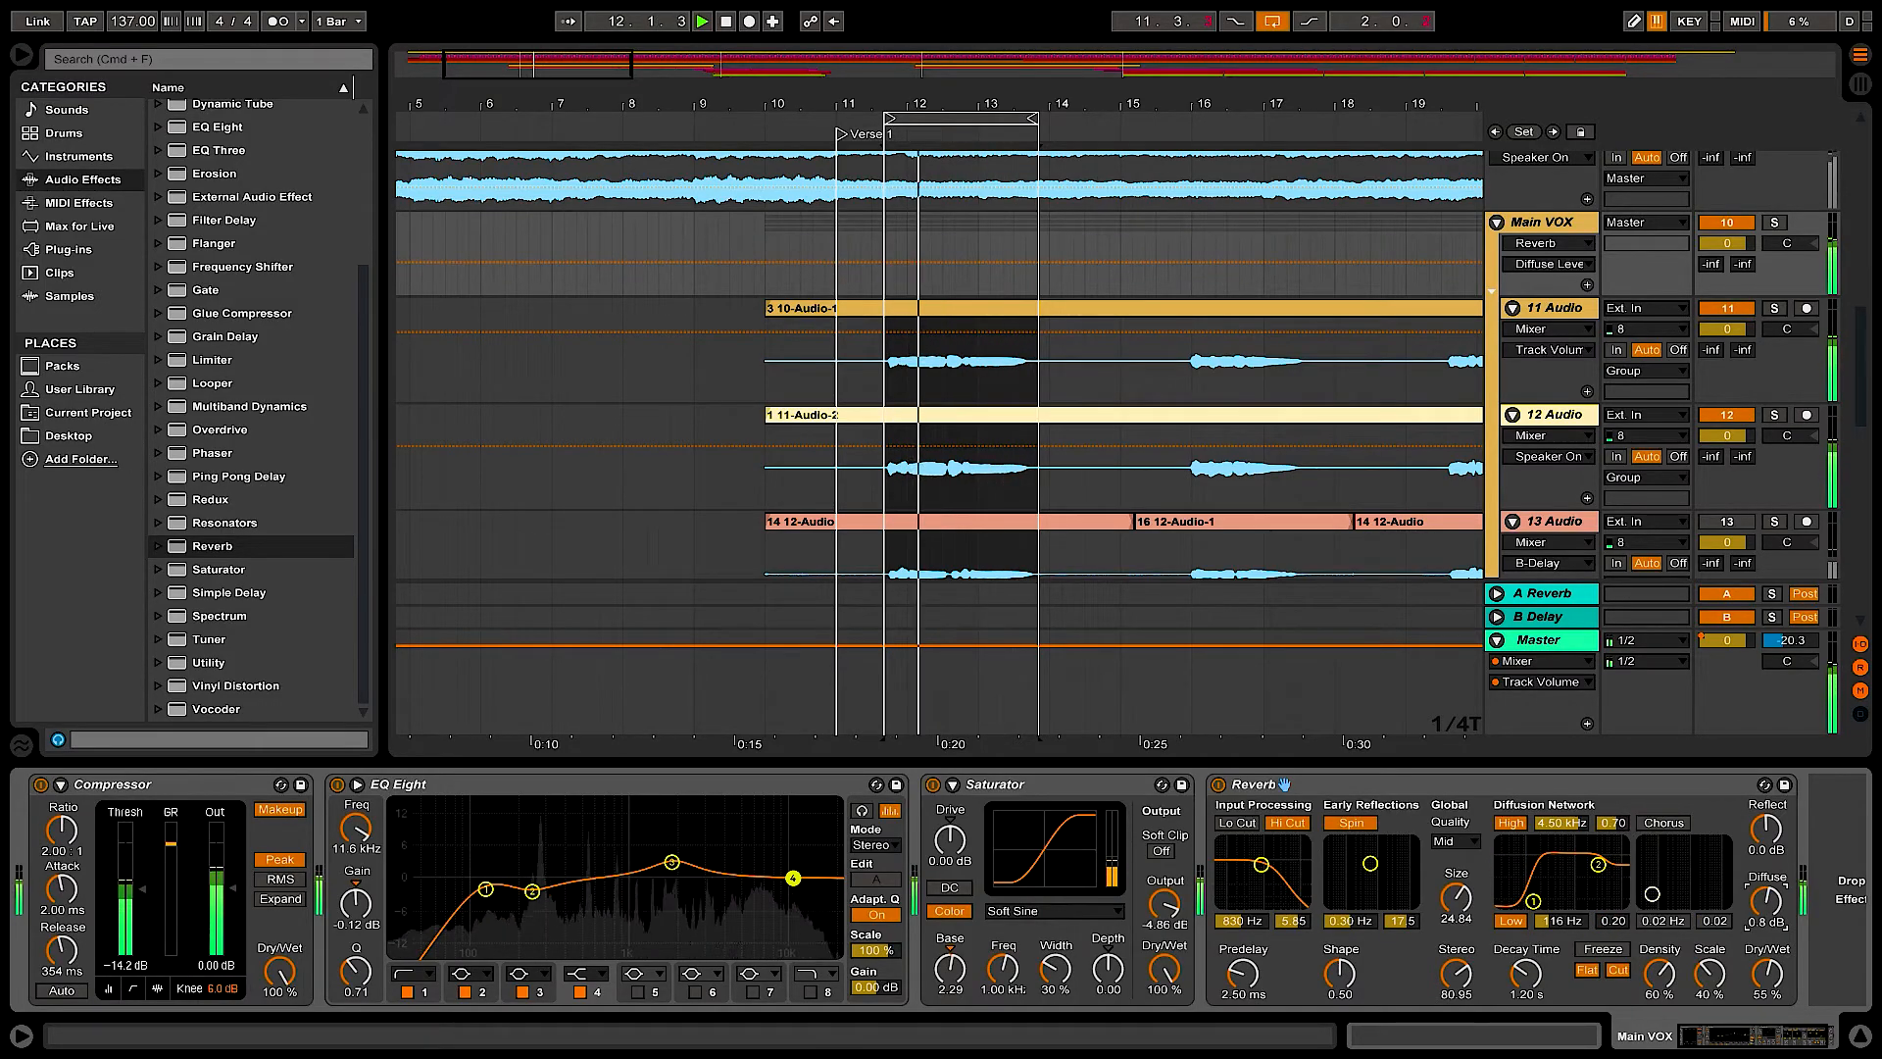
left_click_drag(1767, 972, 1767, 995)
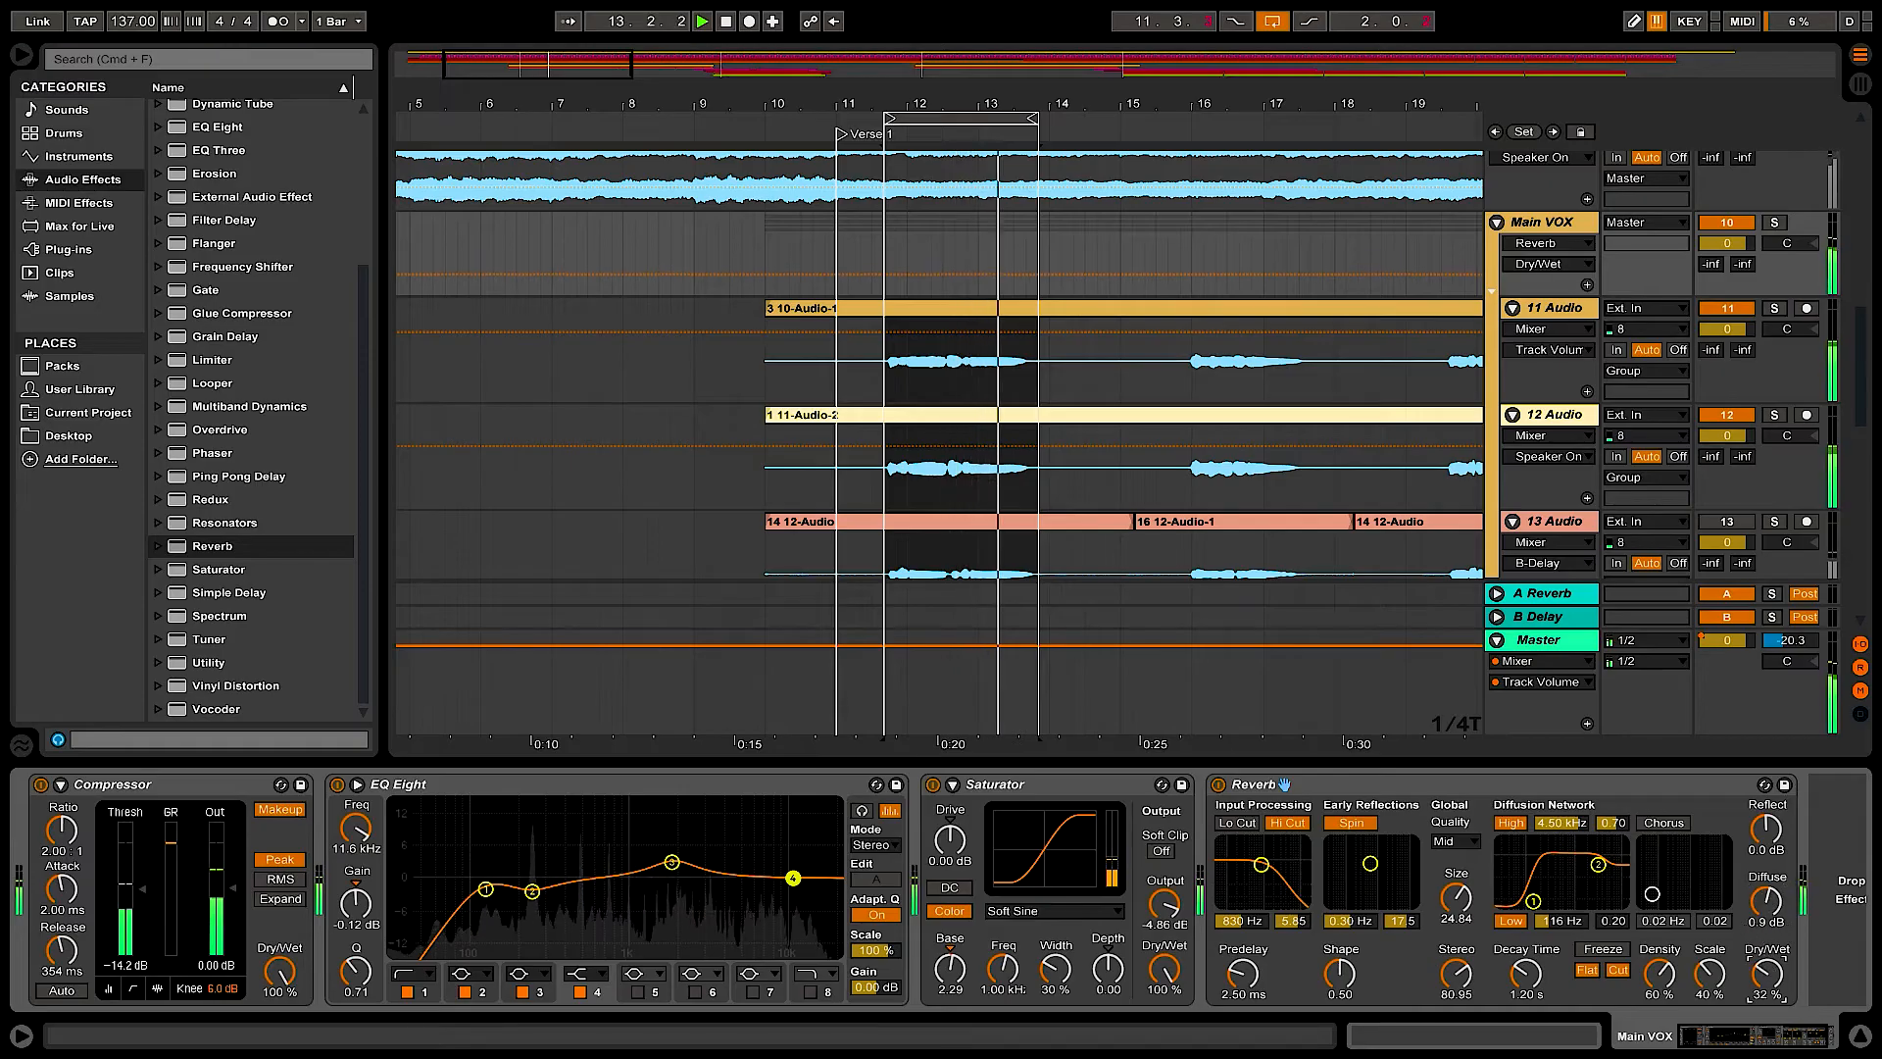
key("space")
left_click_drag(1526, 973, 1526, 970)
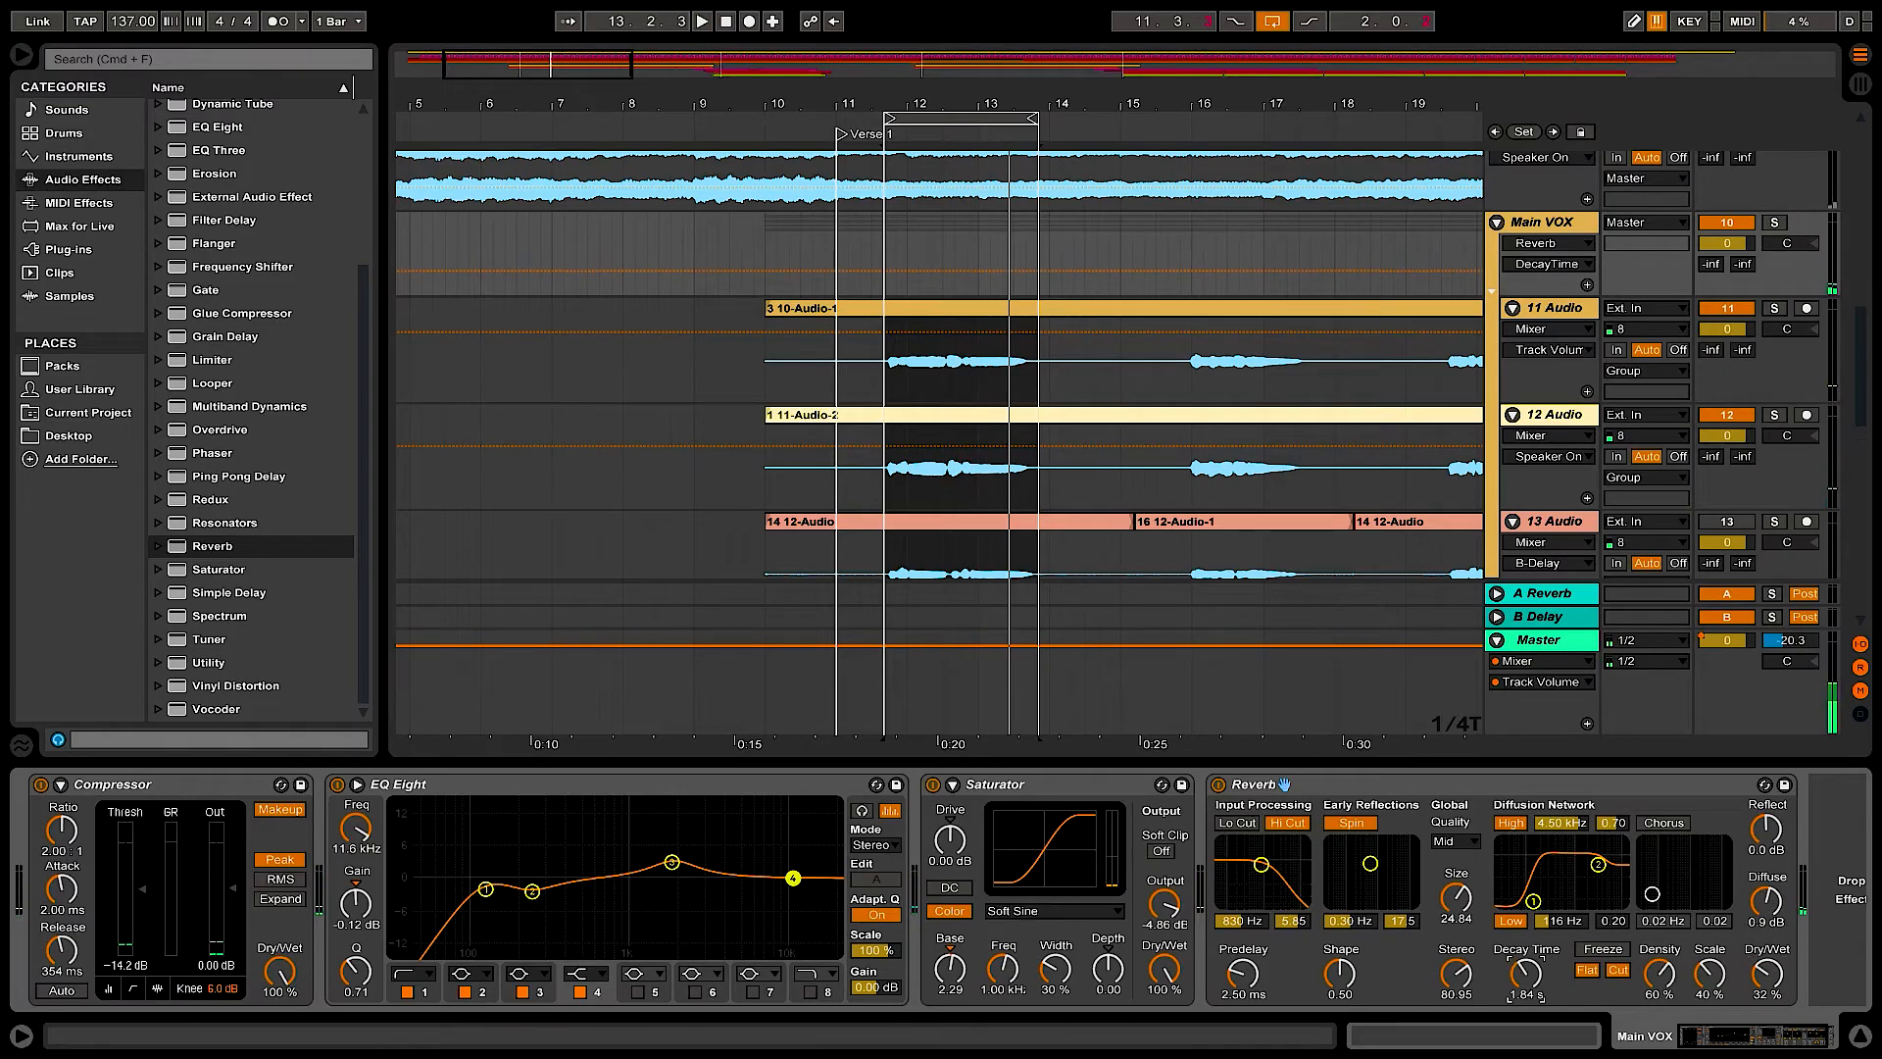
key("space")
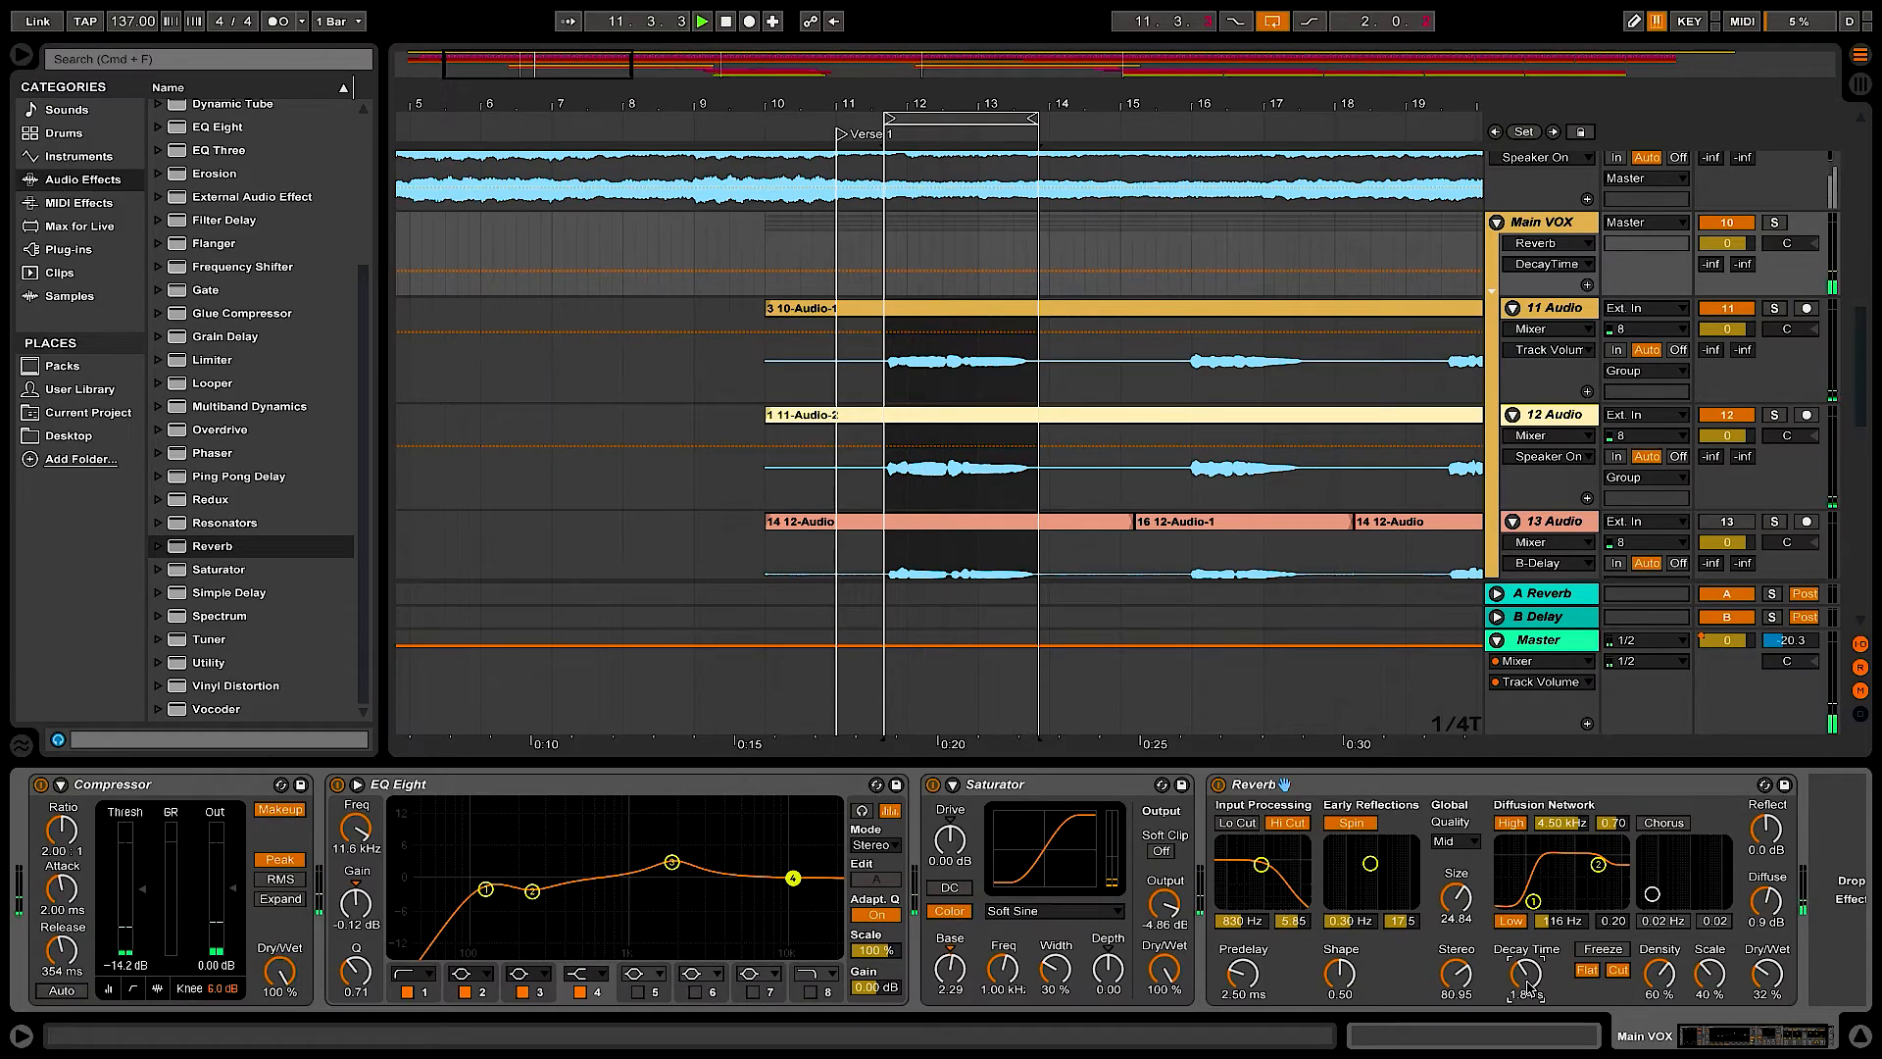
key("space")
- Add an EQ Eight after the Reverb and cut band 2 by 4.09 dB at 274 Hz with Q 1.40
left_click_drag(1761, 1035, 1782, 1039)
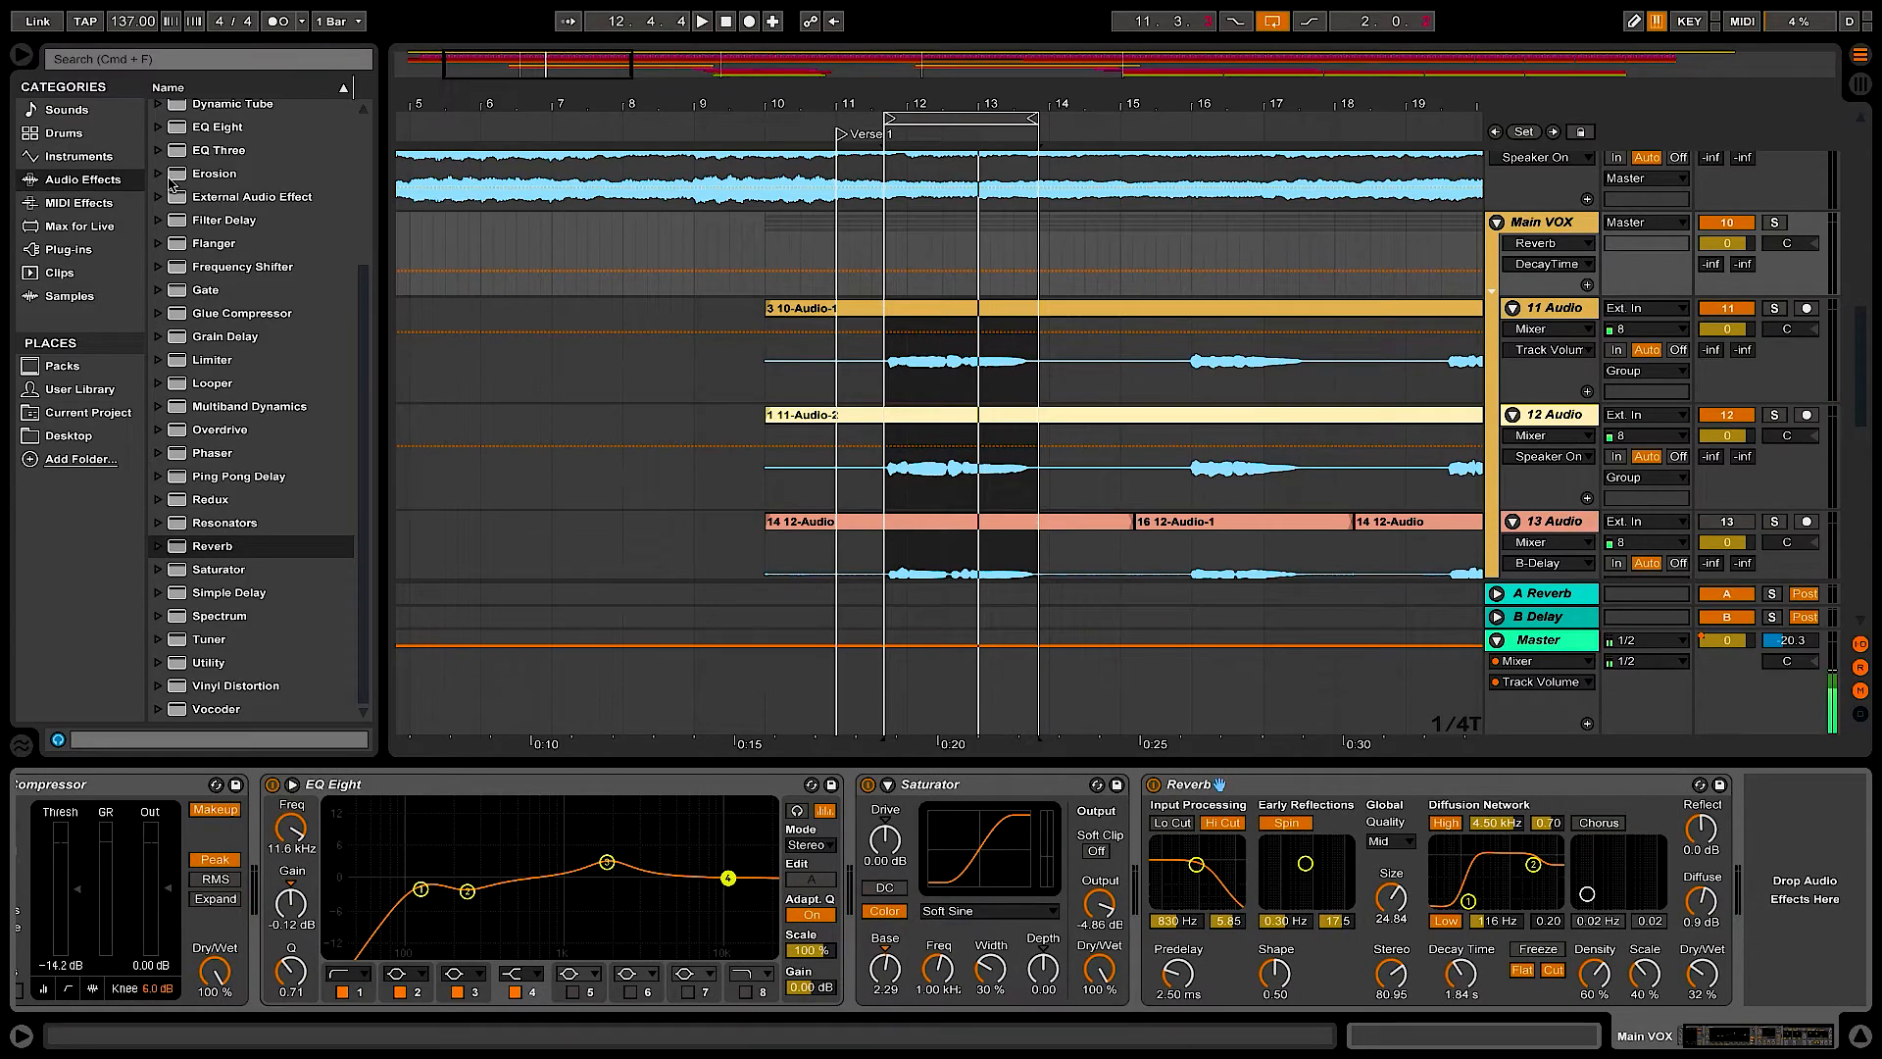
left_click_drag(173, 140, 1803, 887)
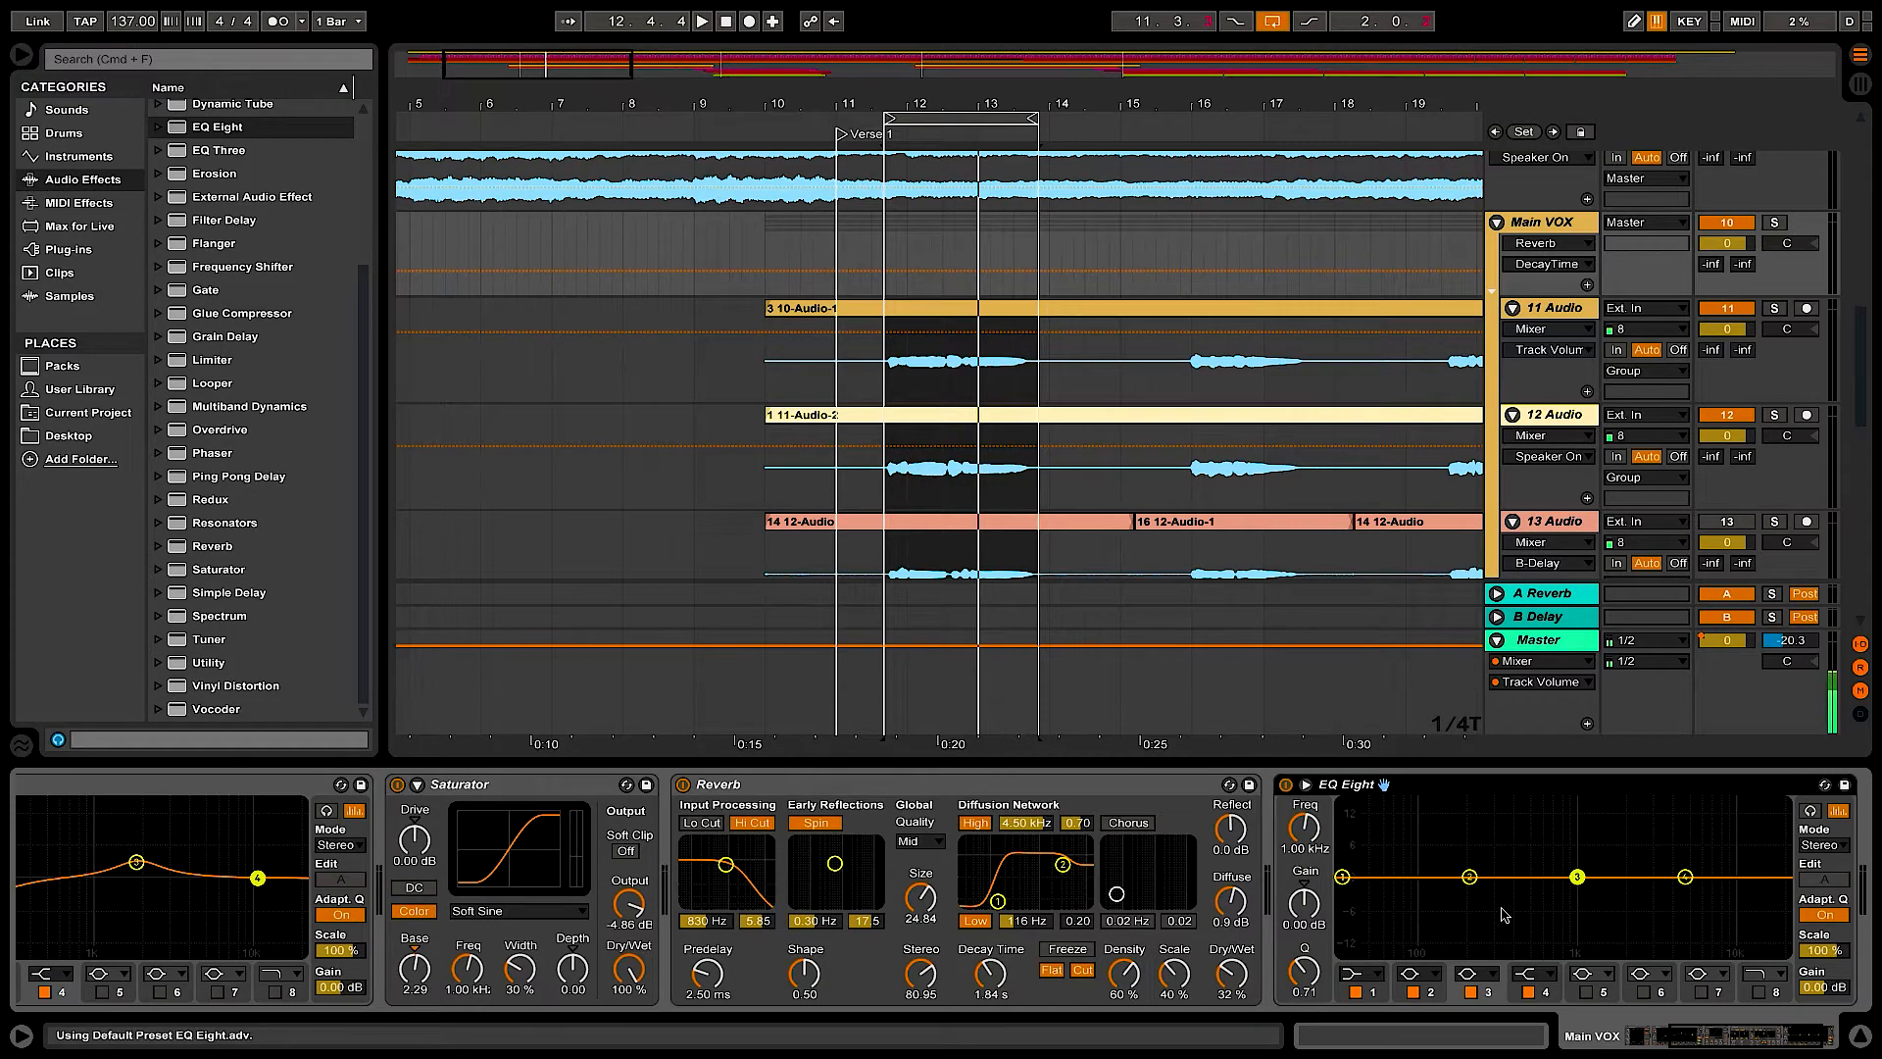
key("space")
left_click_drag(1469, 877, 1485, 812)
left_click_drag(1304, 971, 1303, 947)
left_click_drag(1485, 812, 1490, 897)
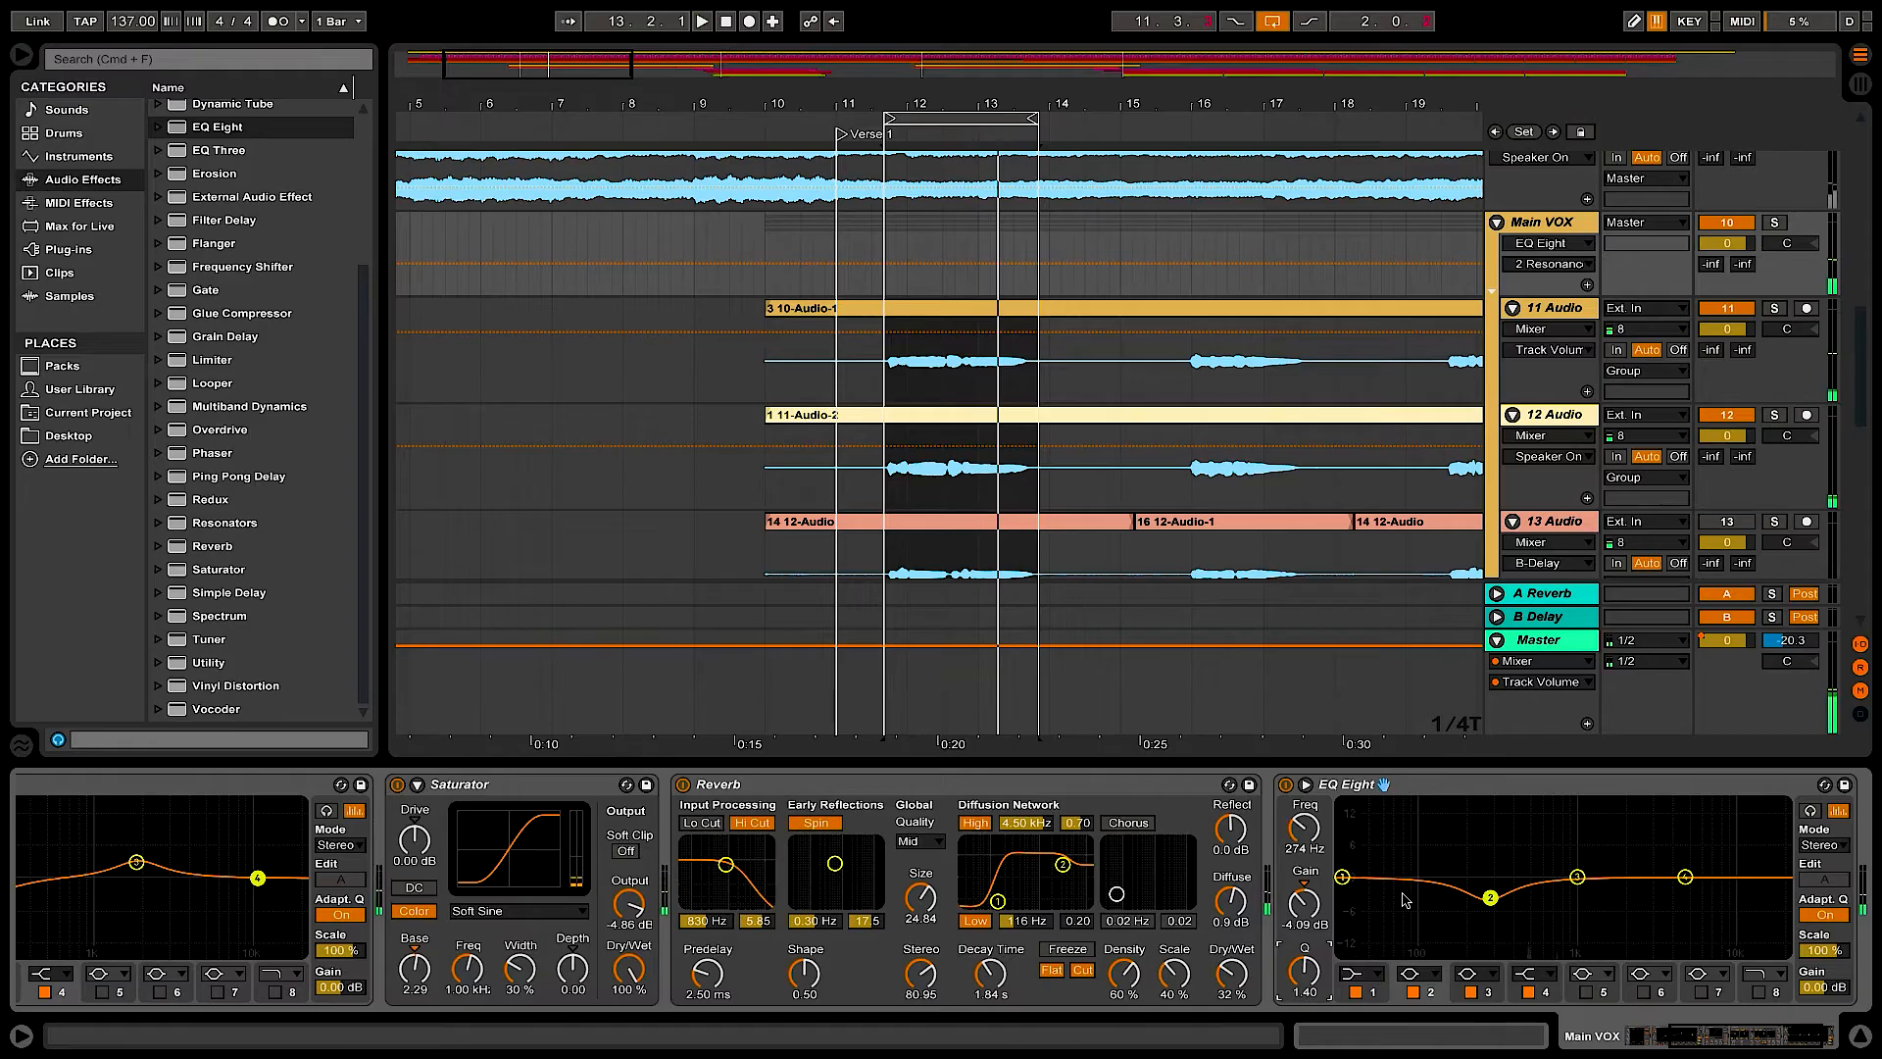
left_click(1722, 1037)
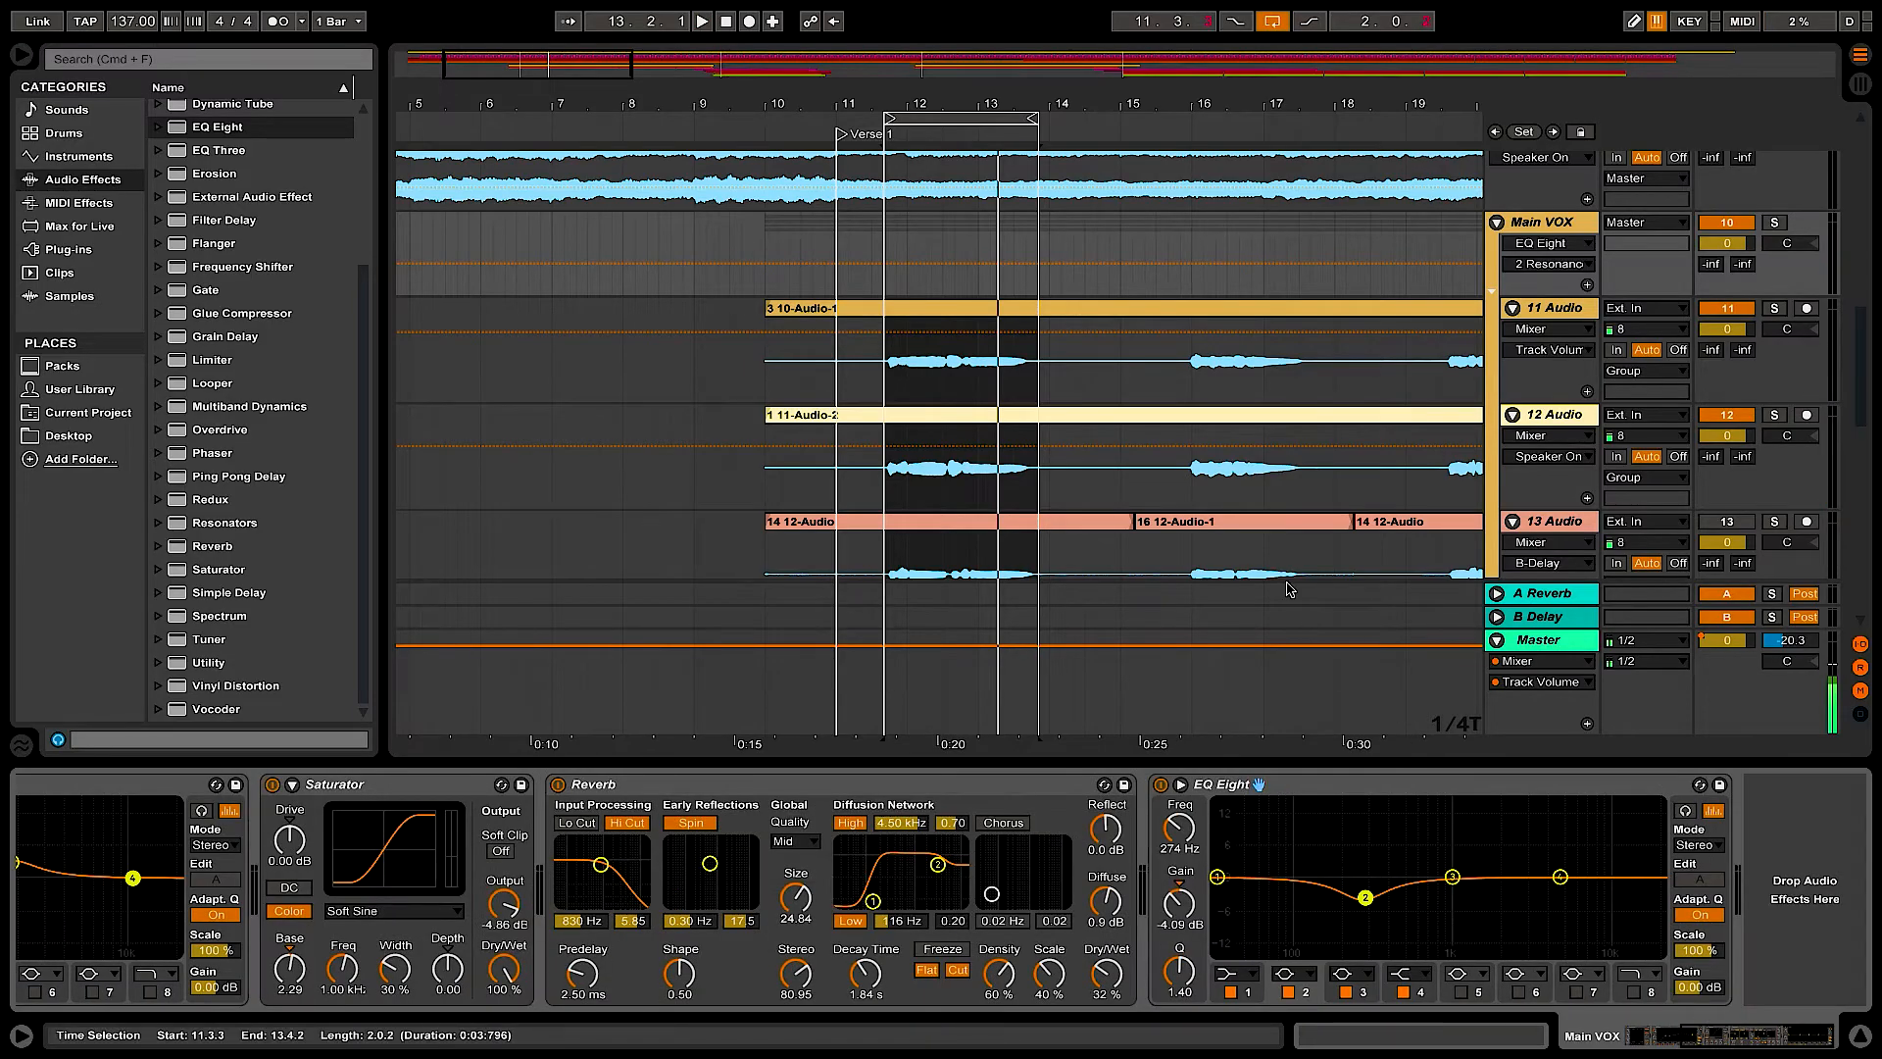
- Duplicate the 12 Audio track within the Main VOX group and name the copy "vx fx"
left_click(1552, 418)
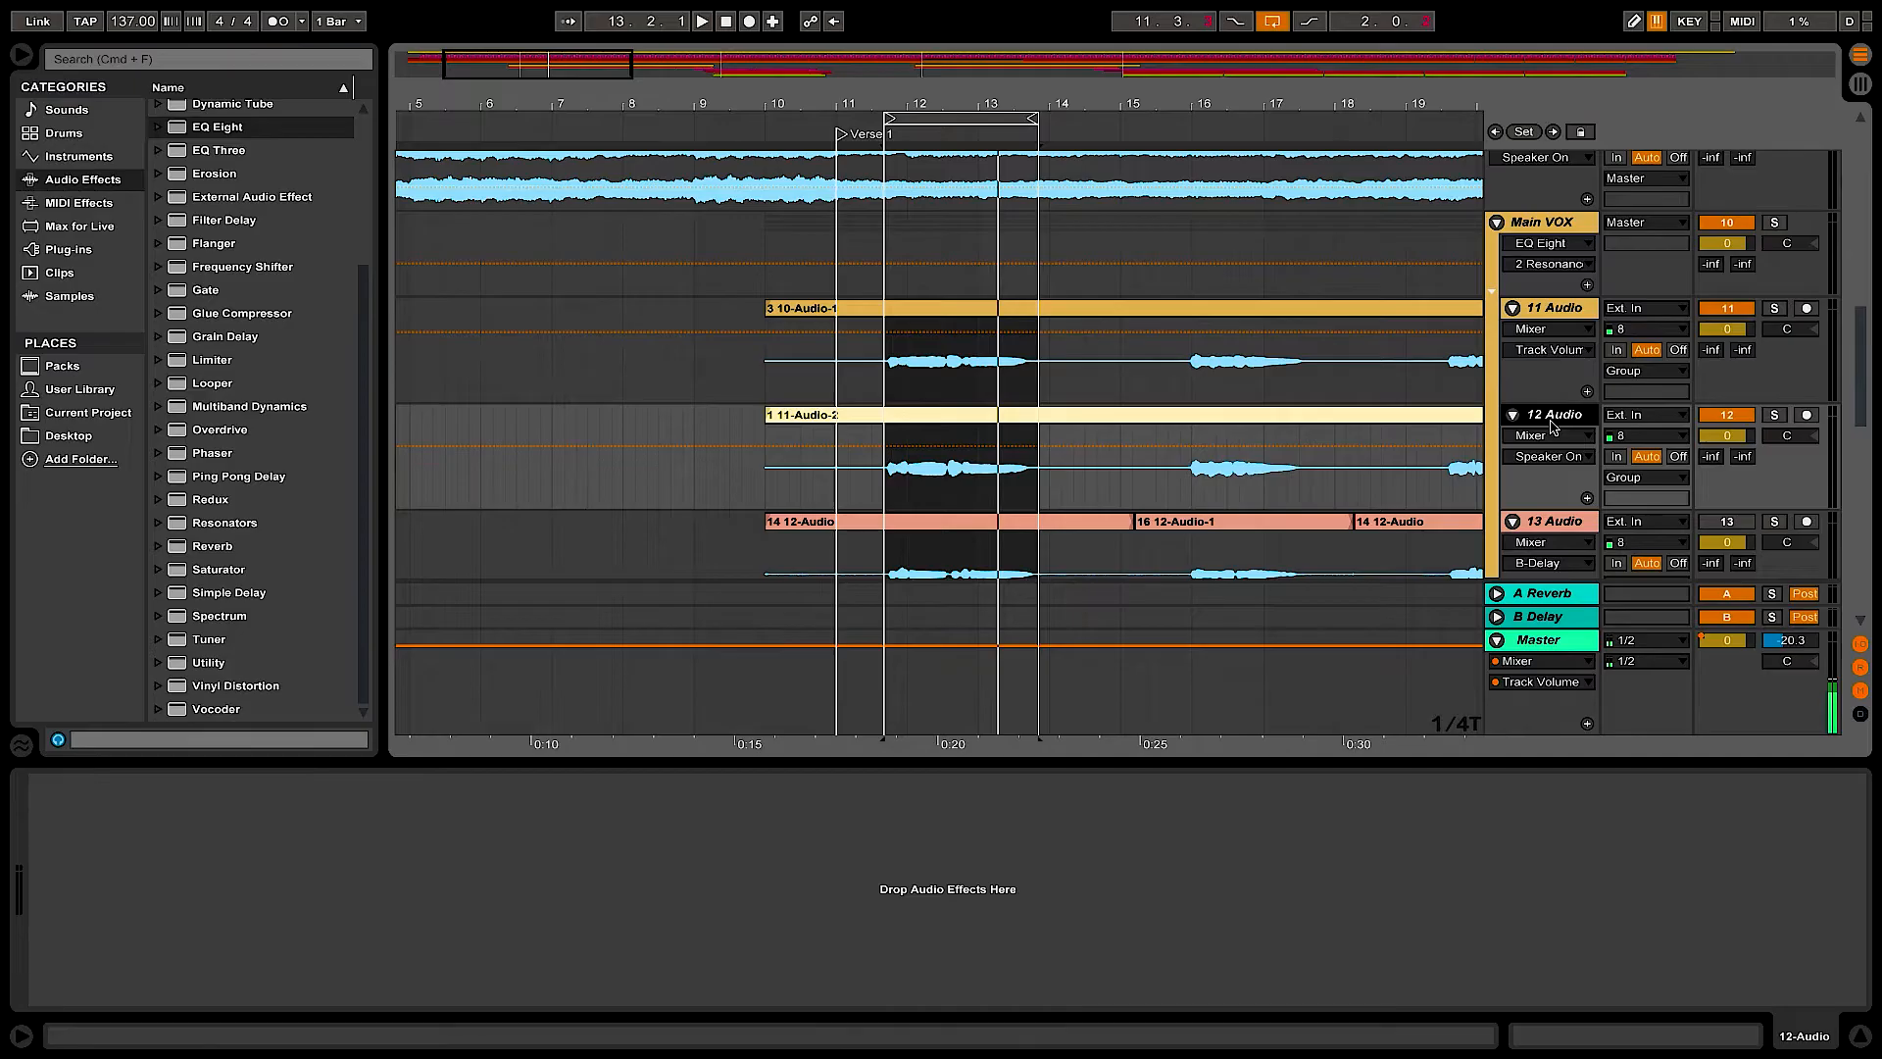
key("super+d")
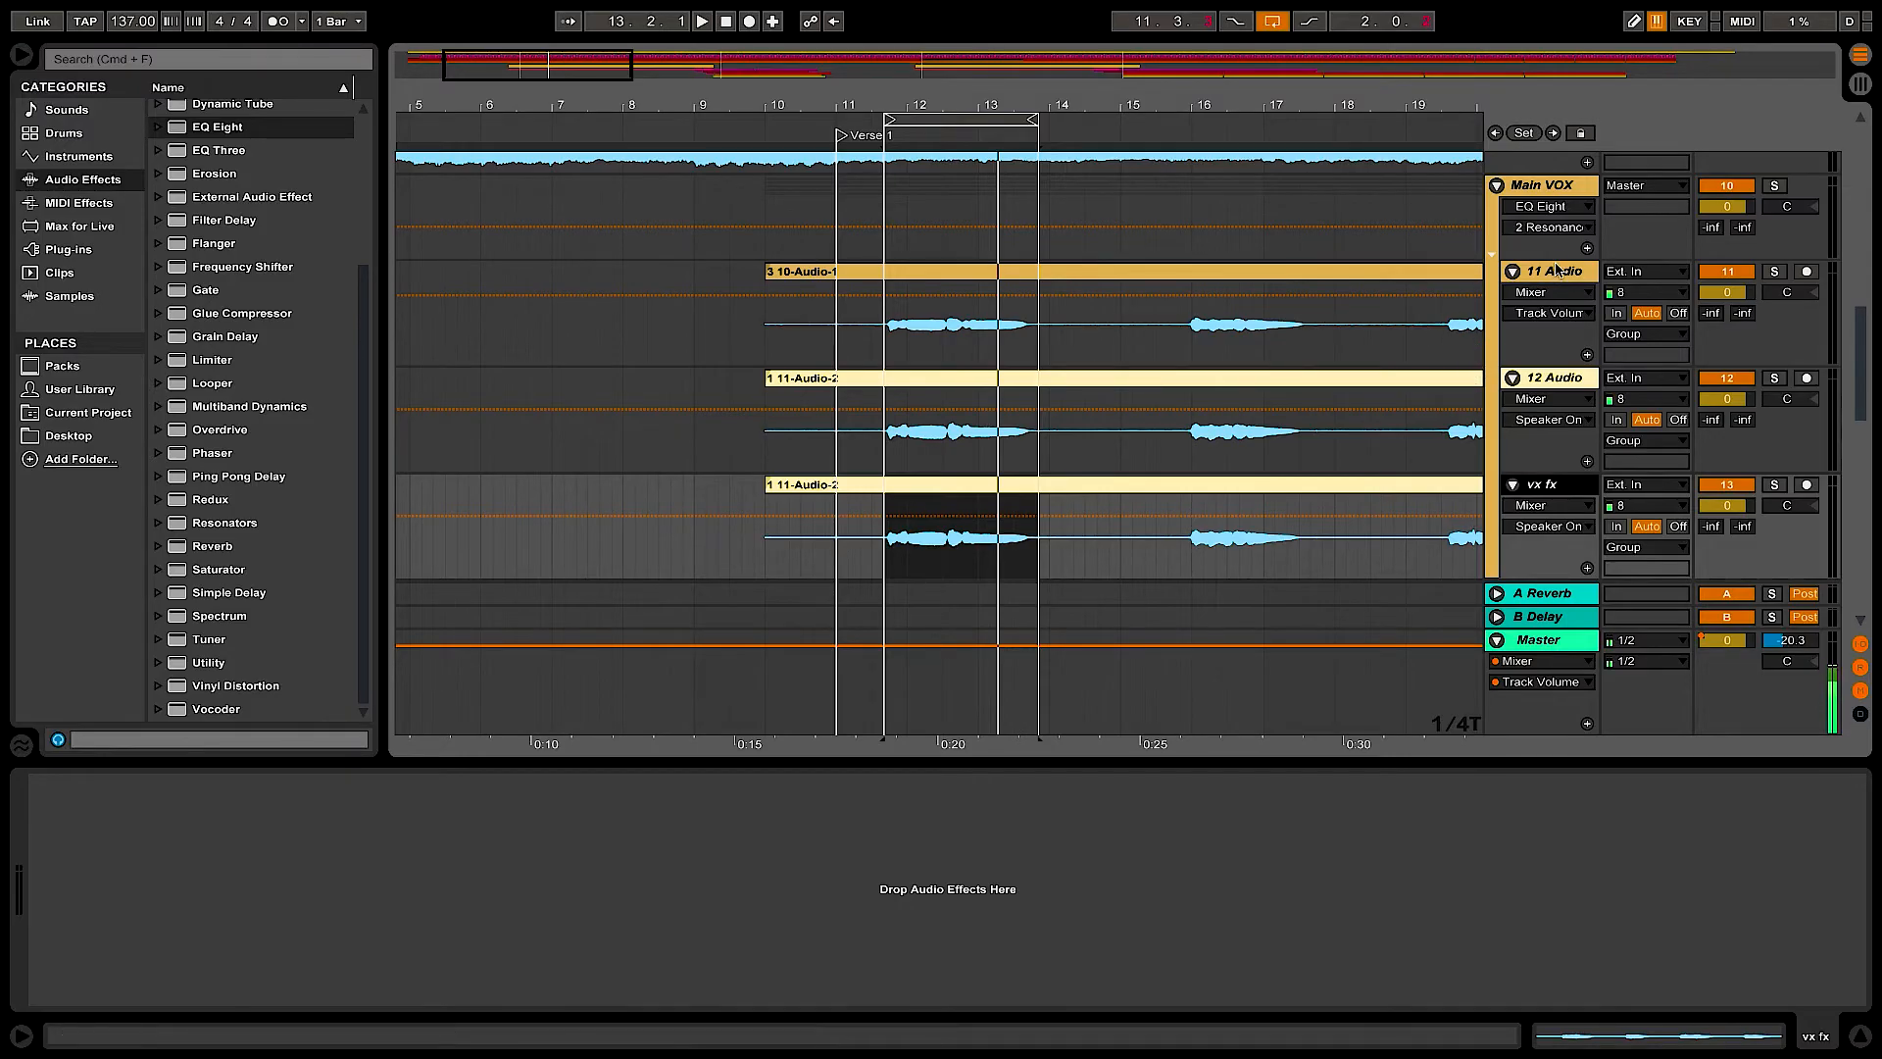
left_click(1537, 190)
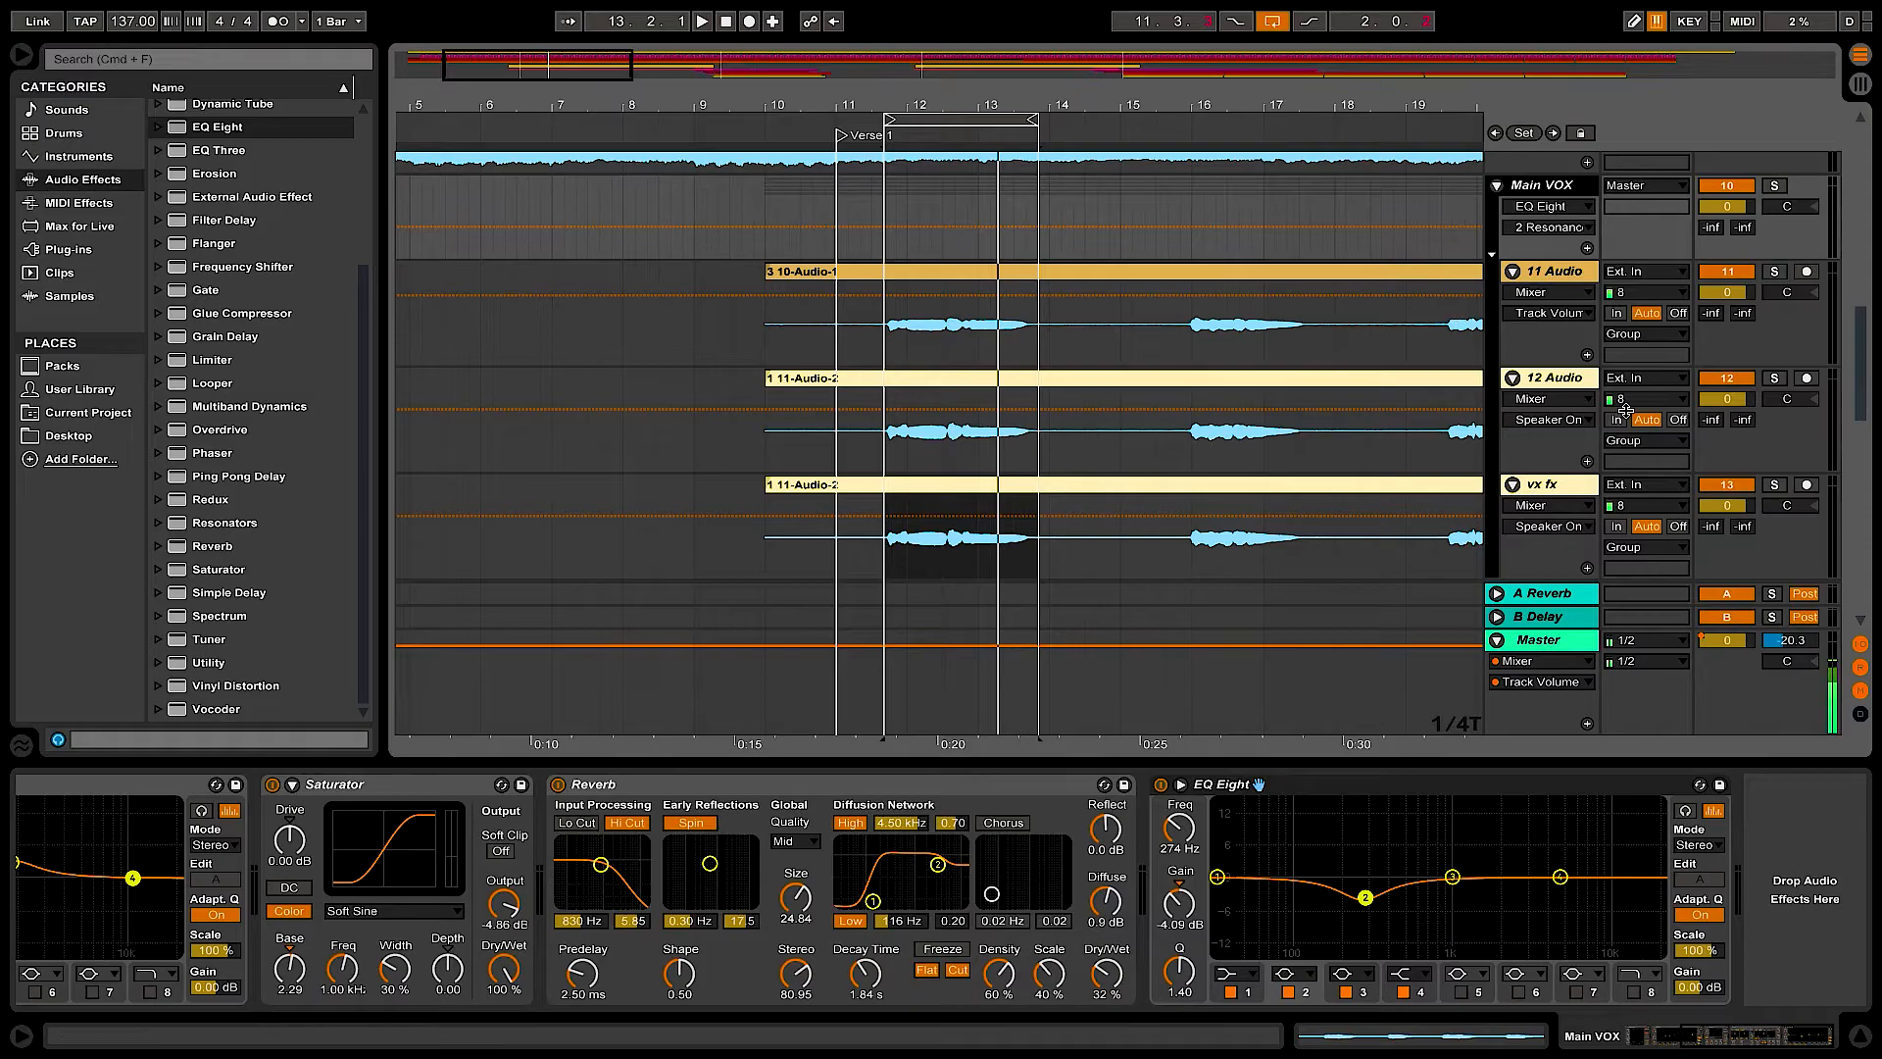
left_click_drag(1863, 400, 1867, 422)
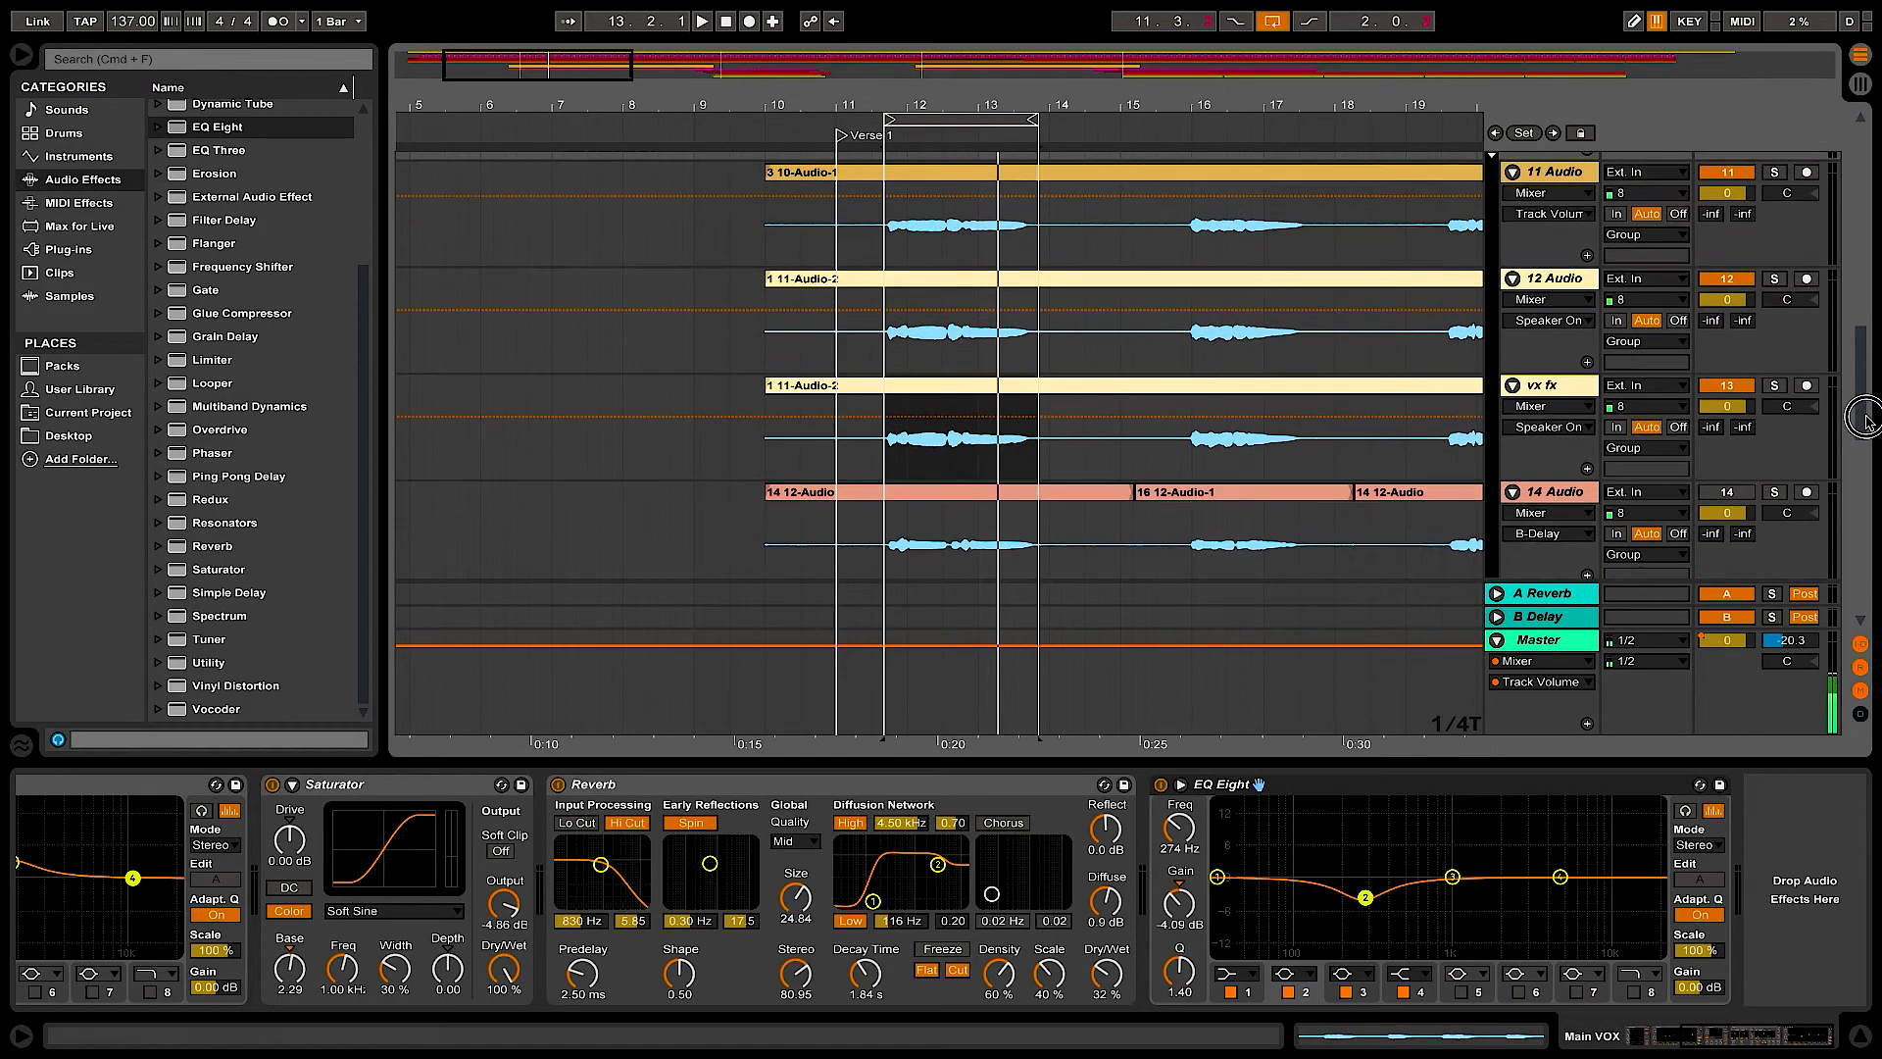
- Add a Ping Pong Delay to the vx fx track with its filter at 949 Hz, width 2.05 and beat delay 2
left_click(1550, 390)
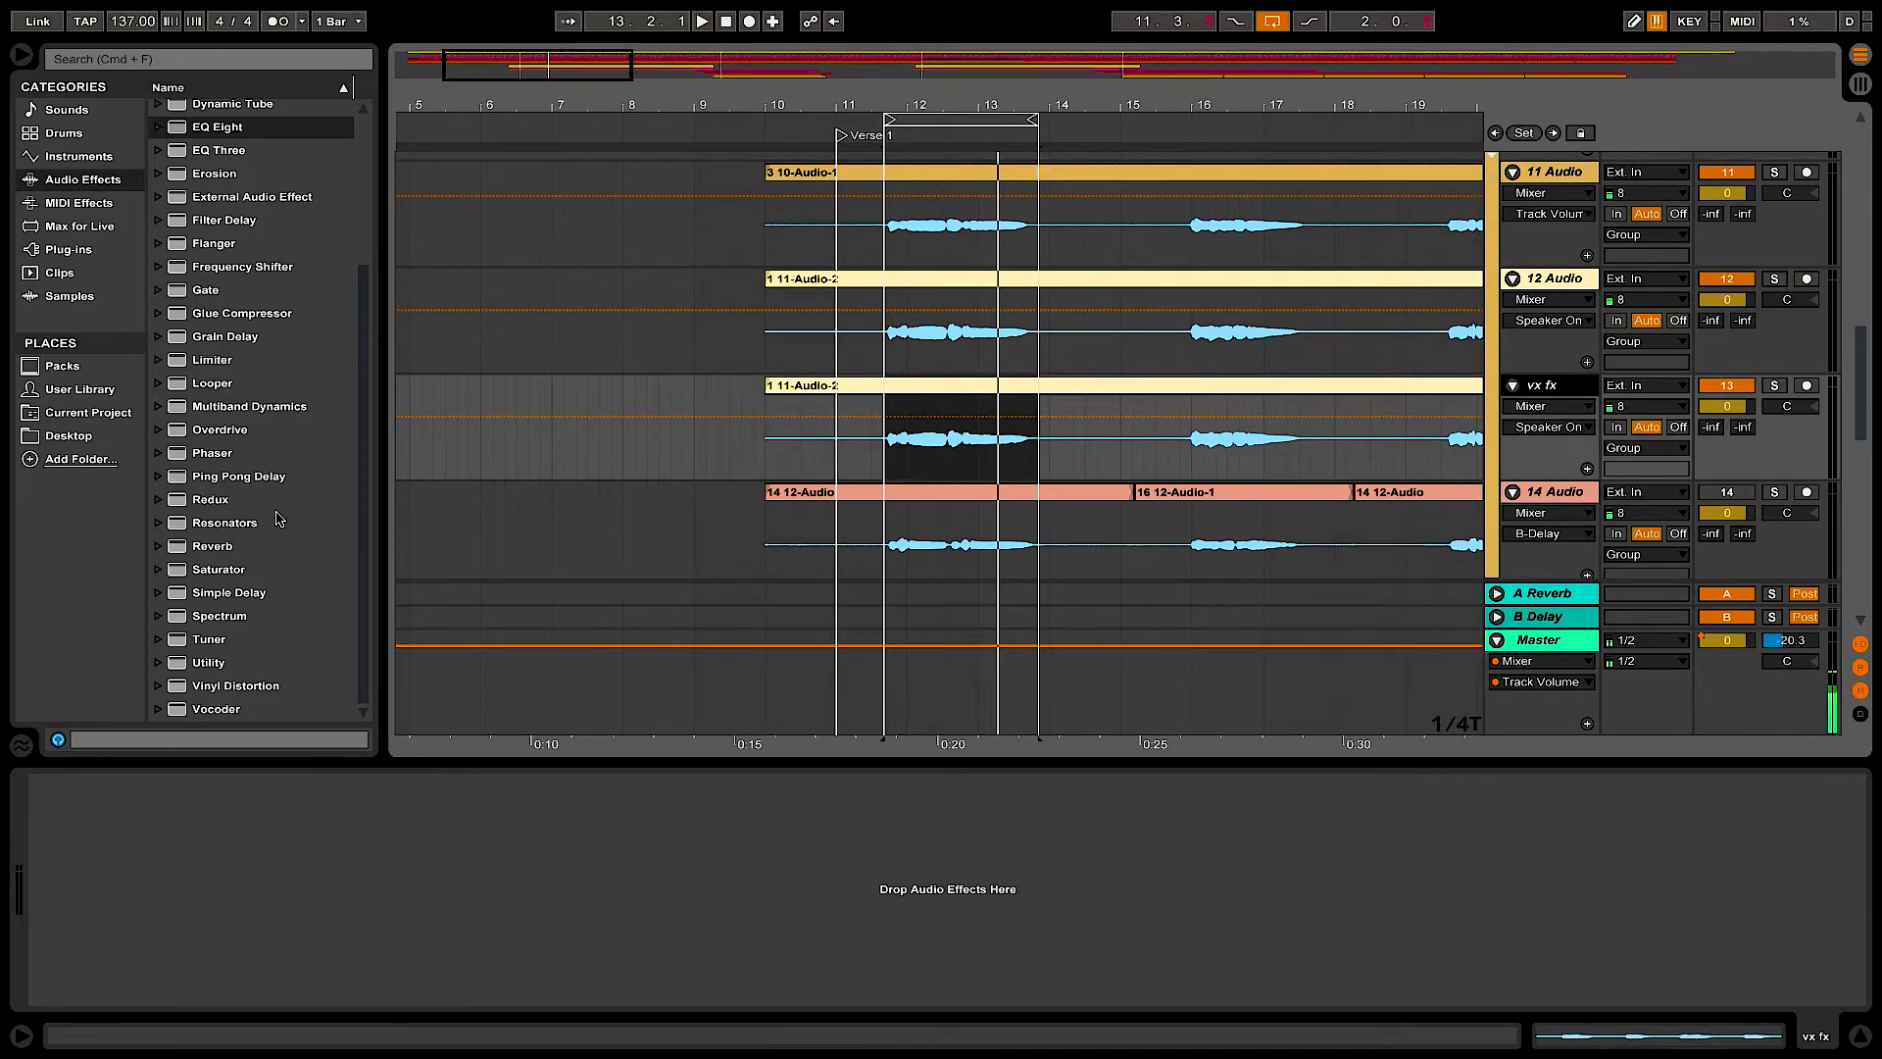
scroll(288, 565, "up", 2)
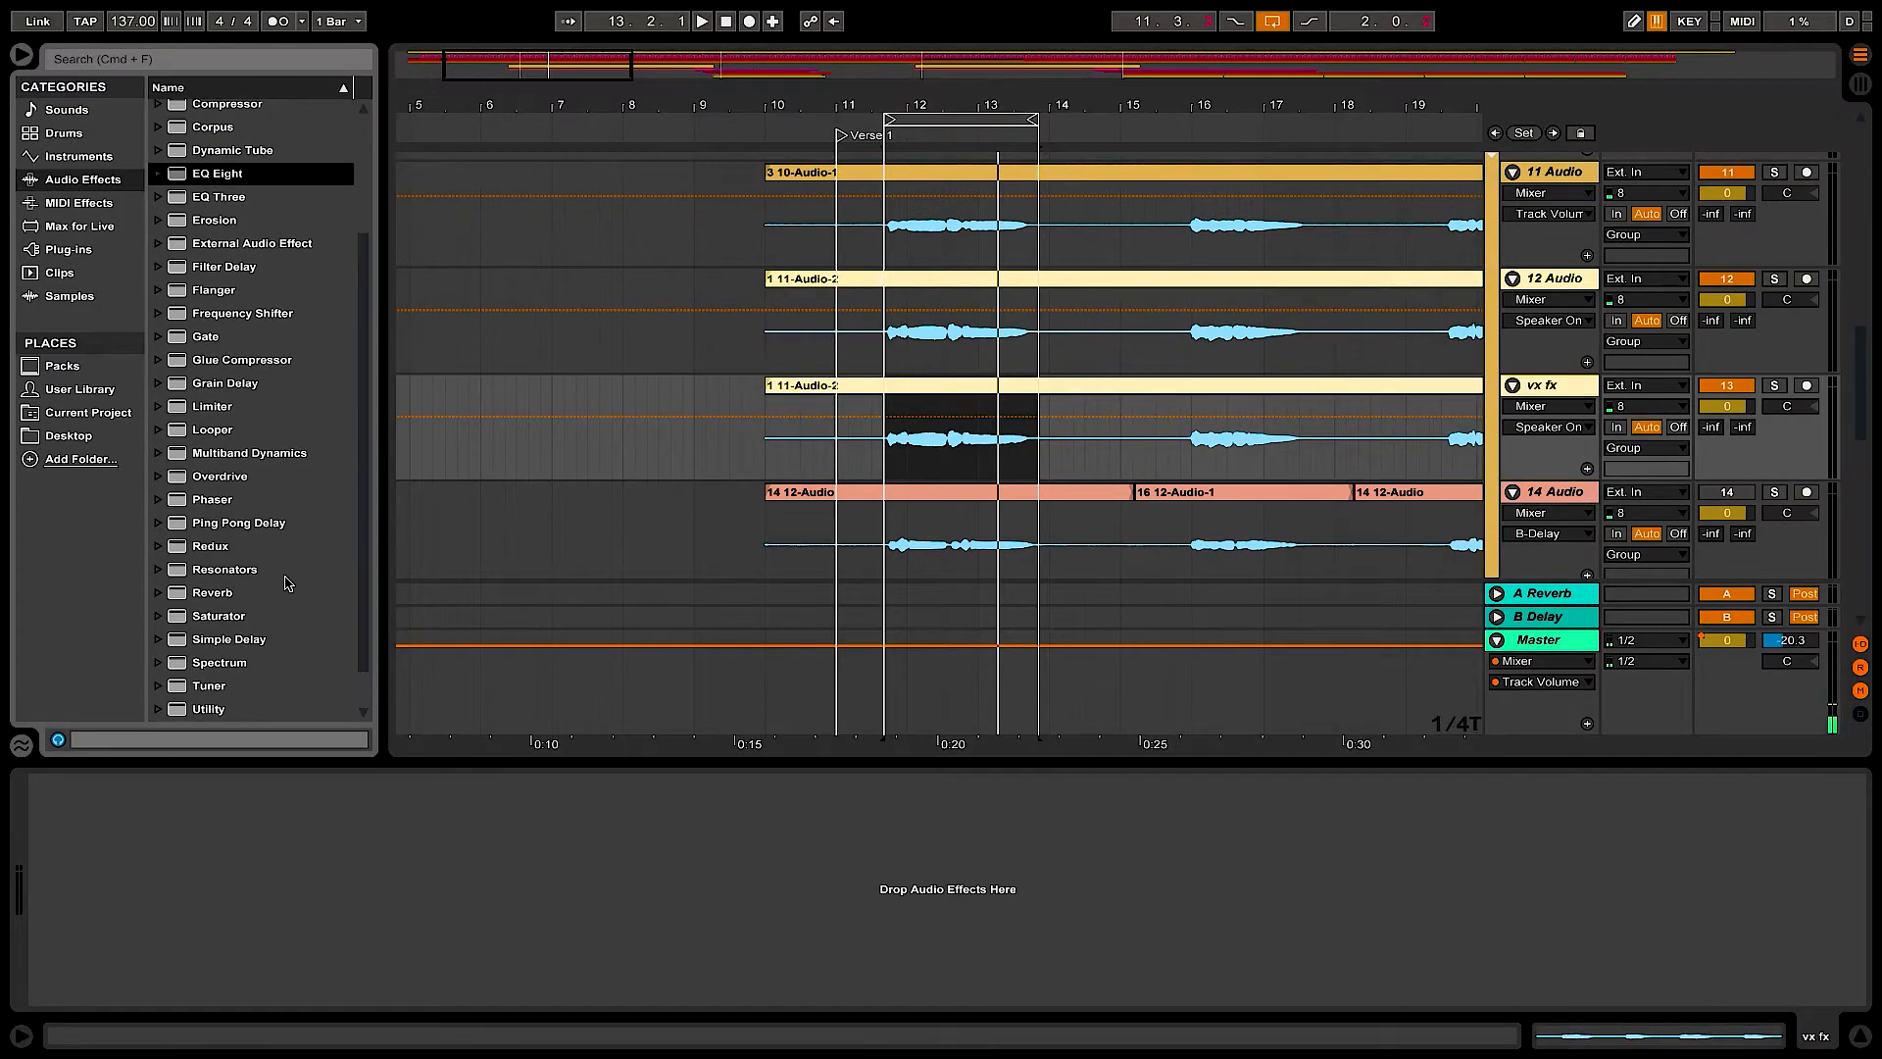
double_click(180, 529)
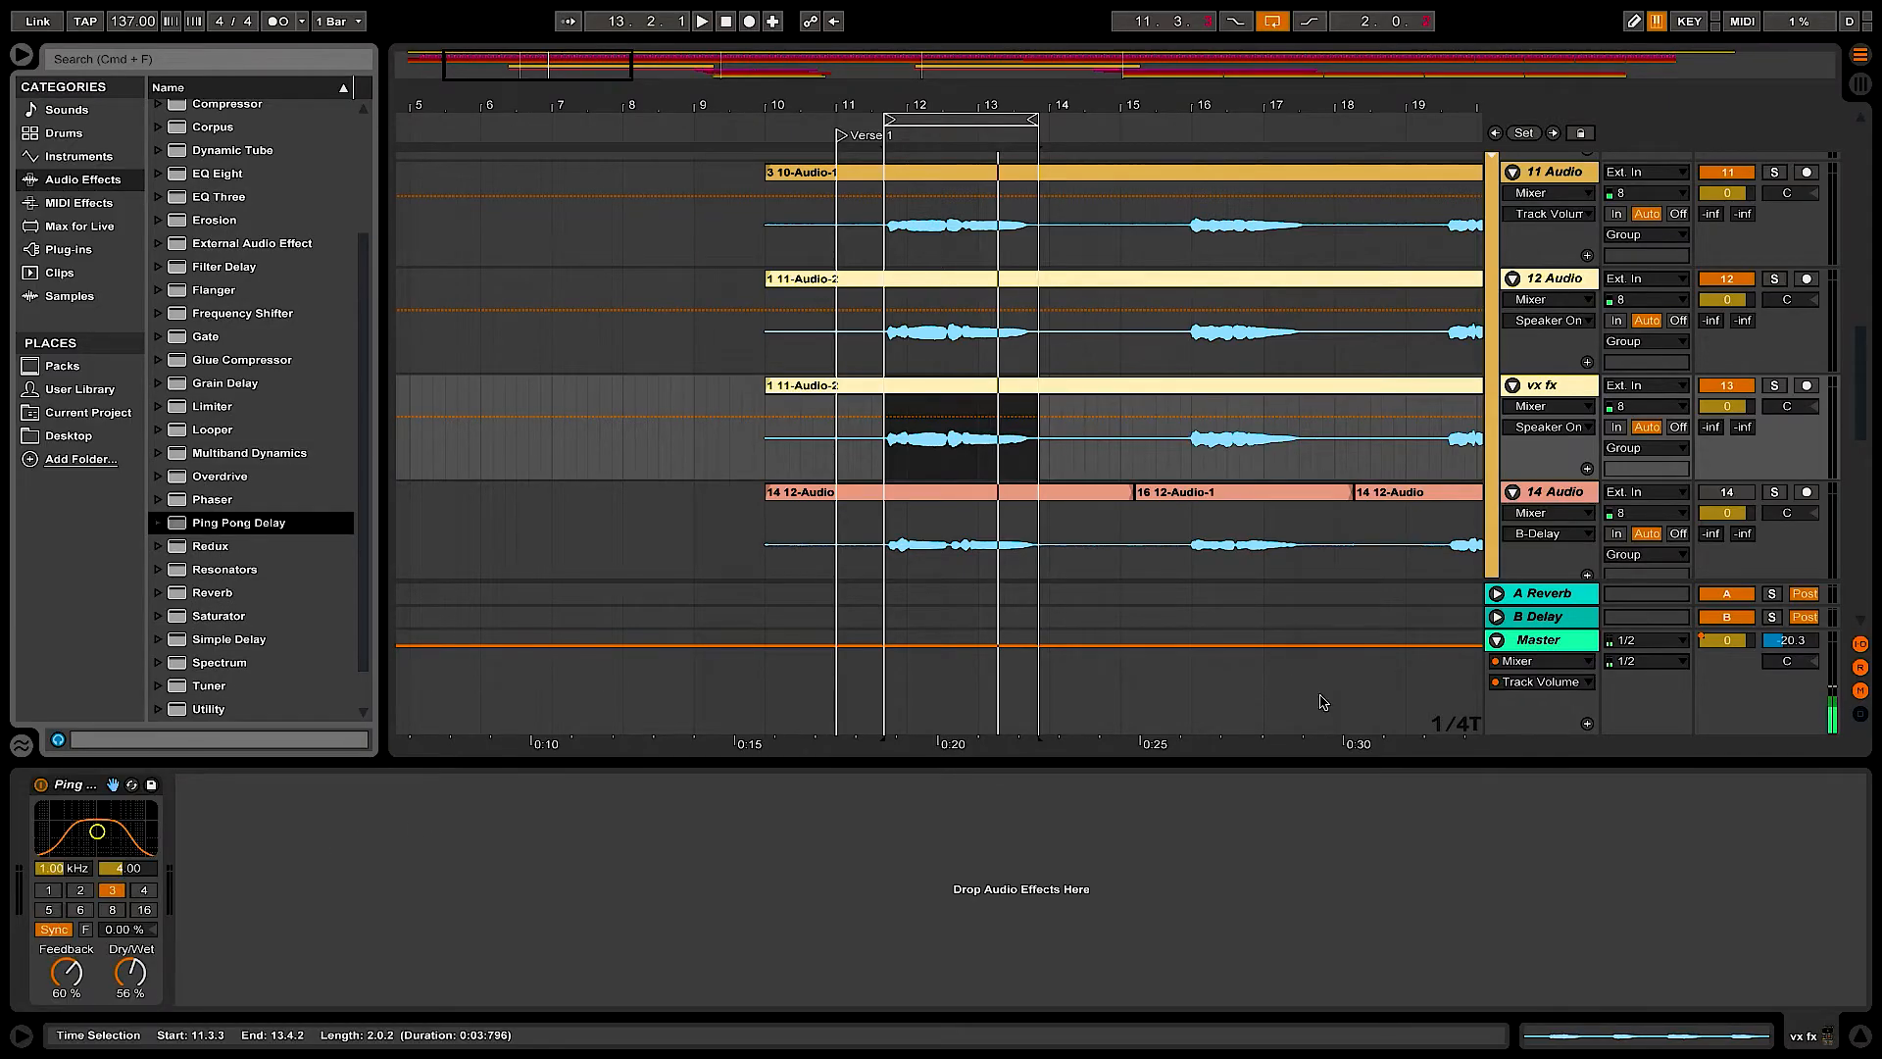
key("space")
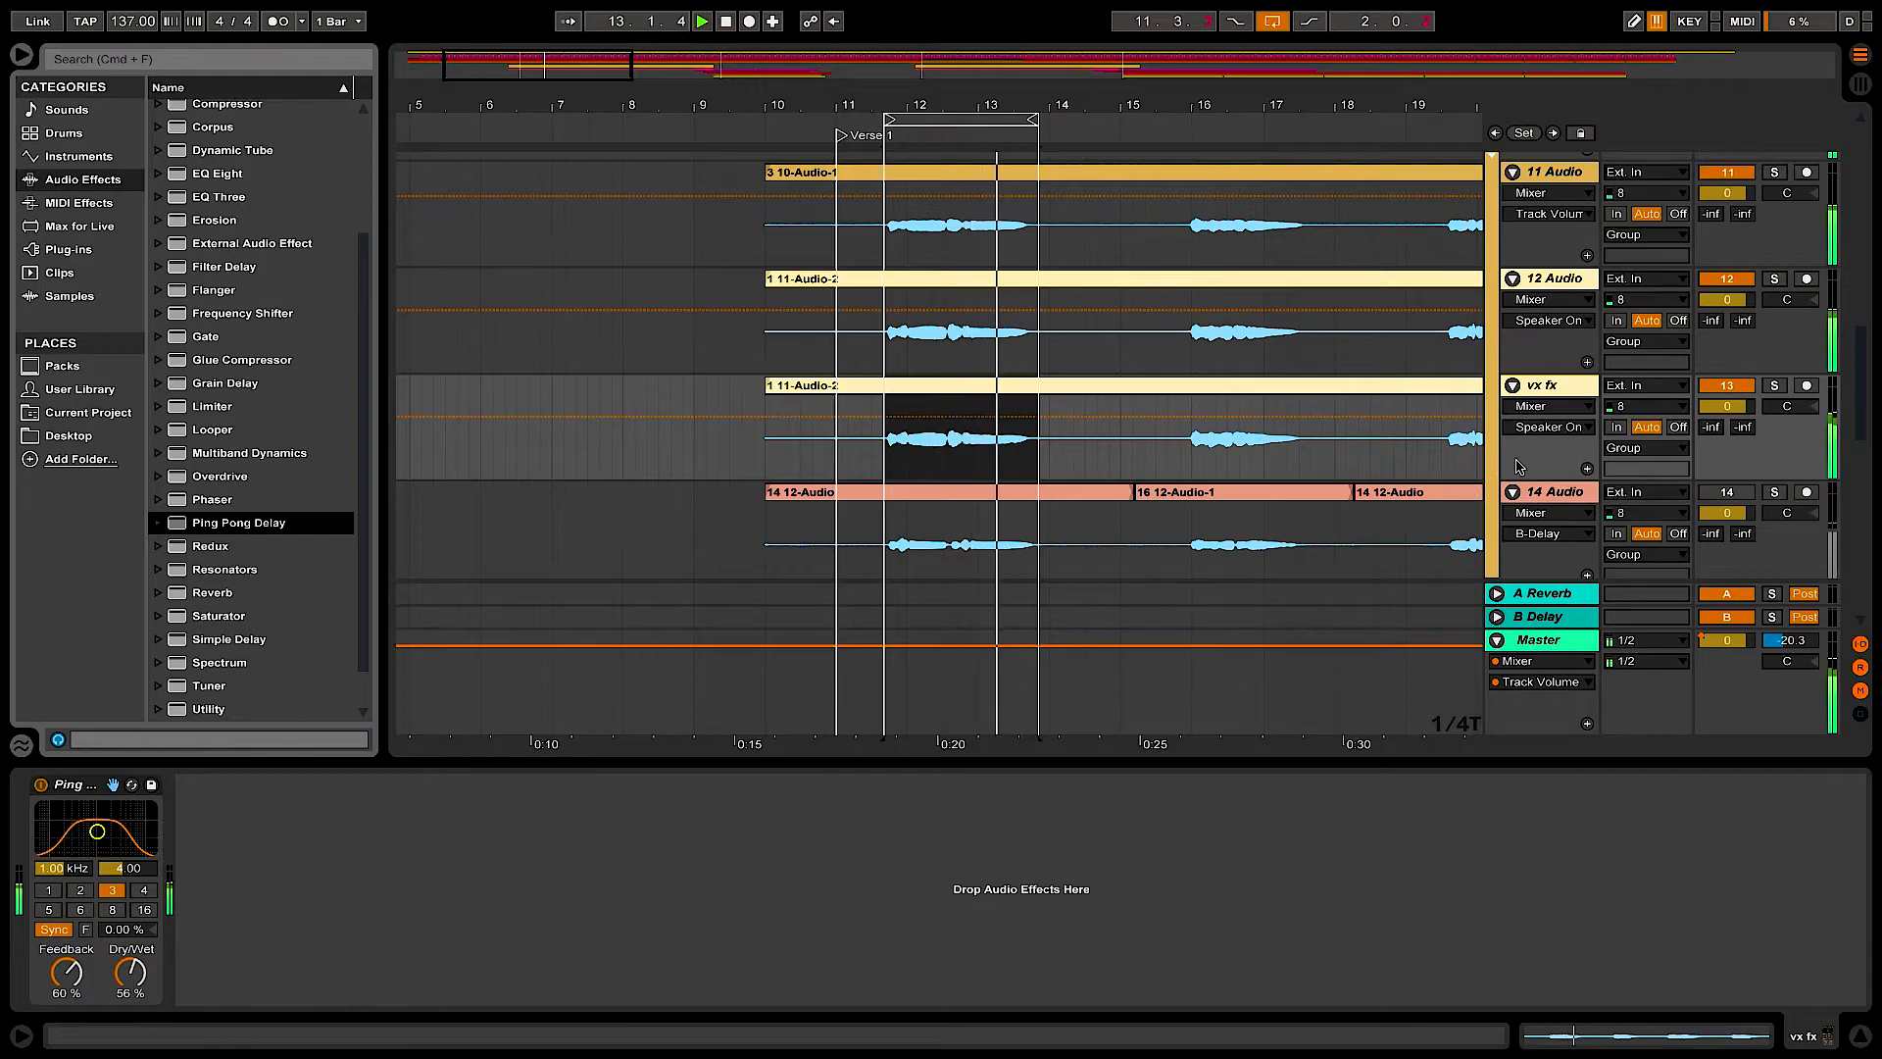
left_click_drag(98, 843, 90, 879)
left_click(86, 891)
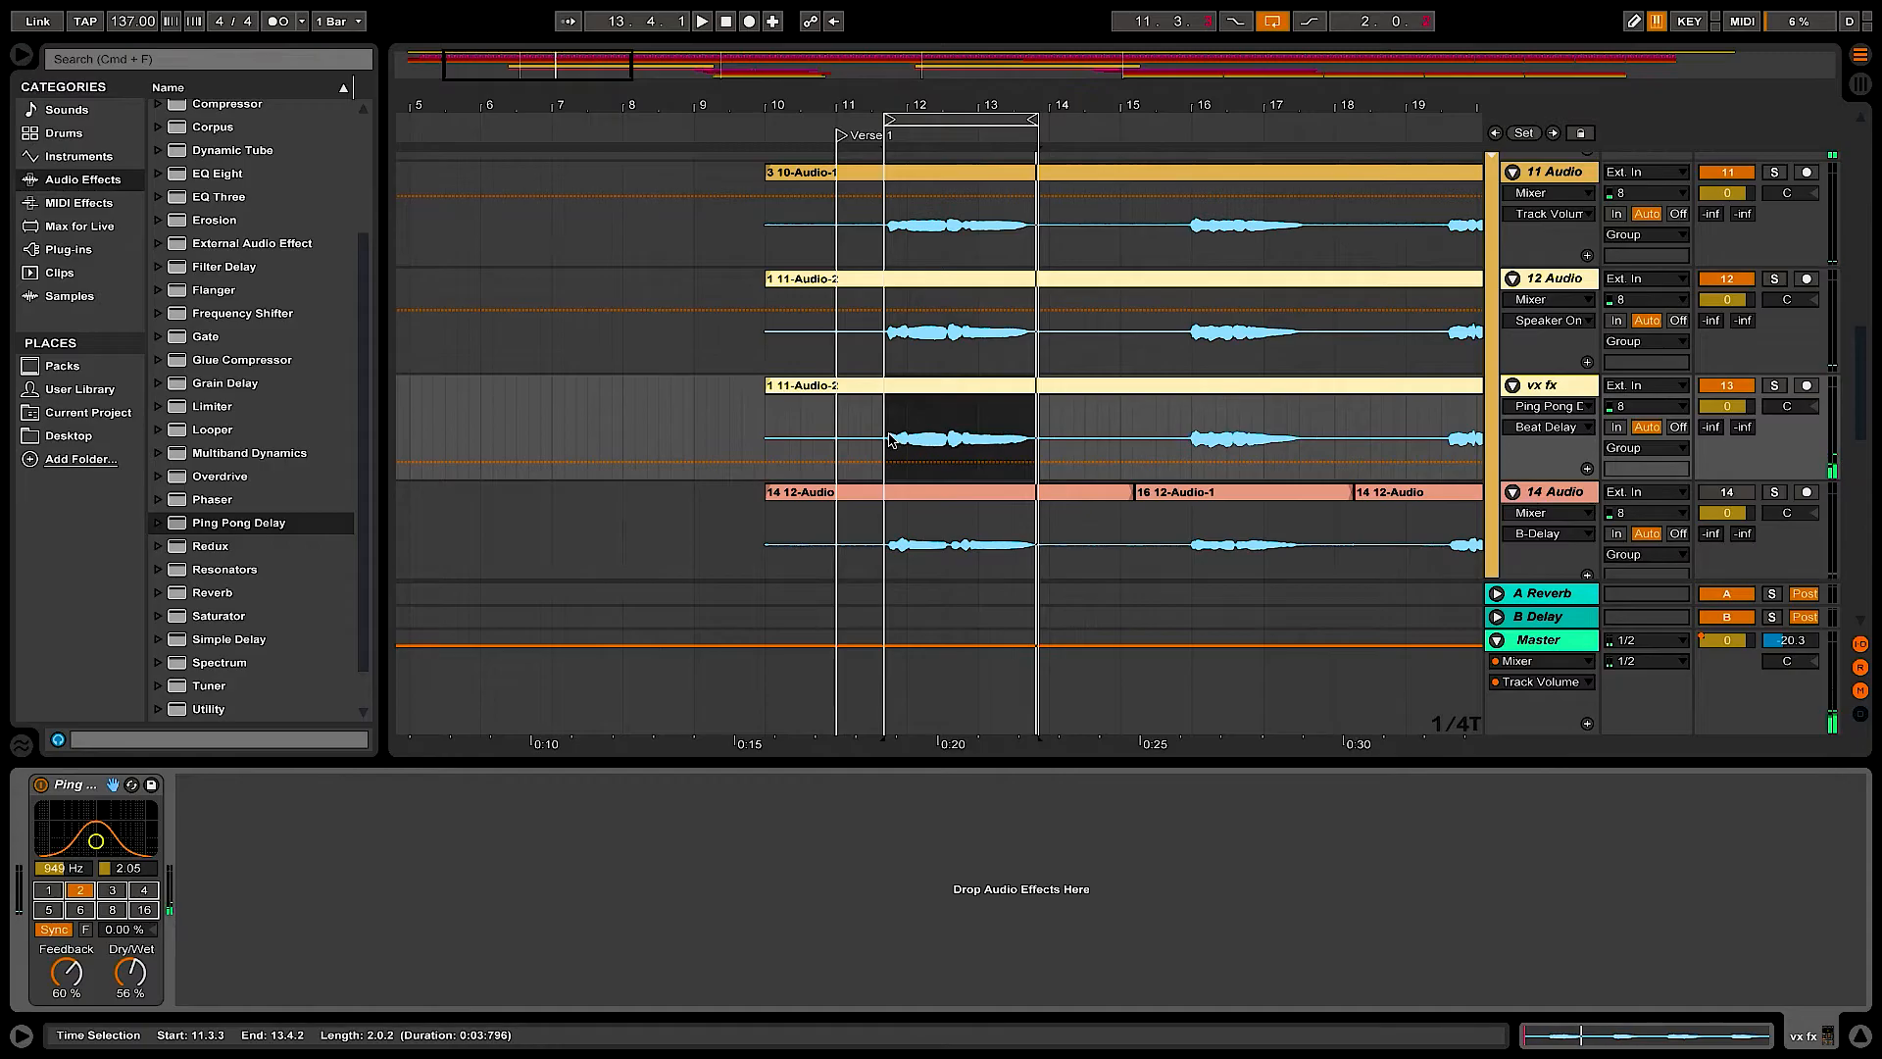
- Trim the start of the vx fx clip to the second half of bar 12, keeping the end of the first phrase
left_click_drag(557, 69, 558, 145)
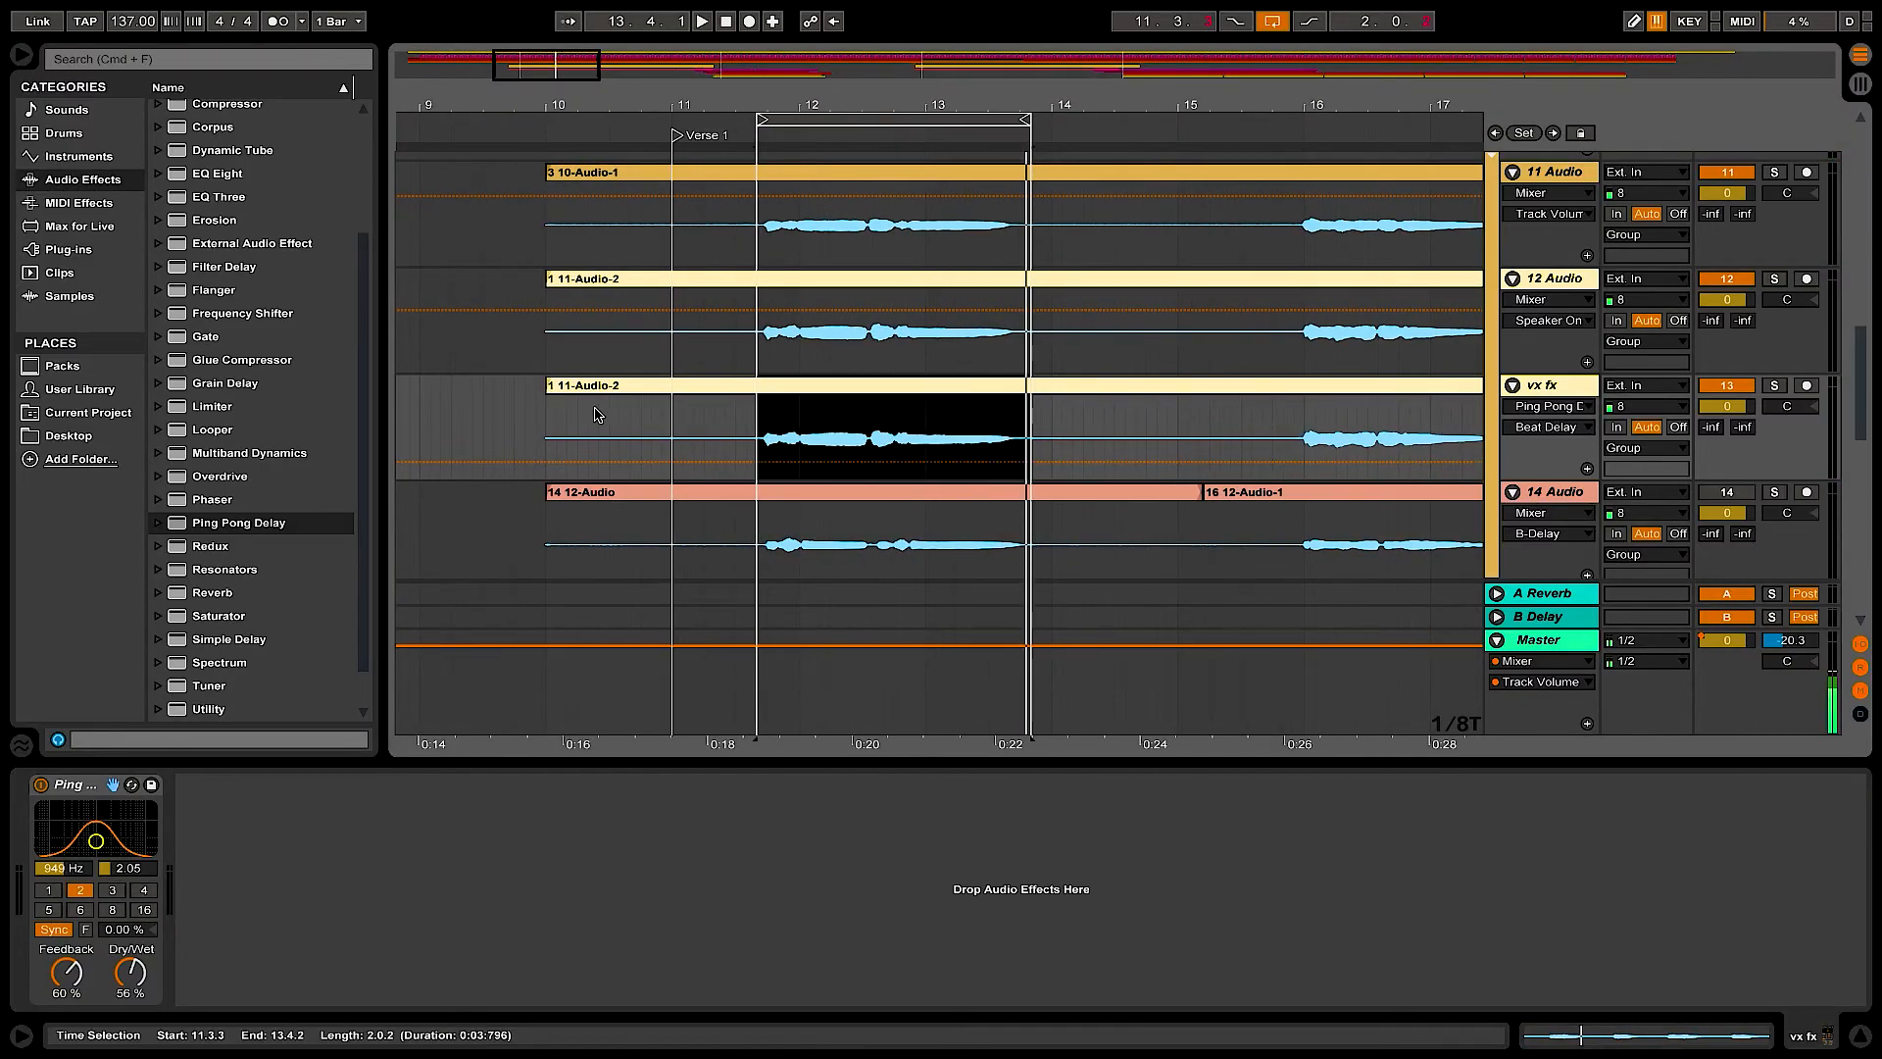
left_click_drag(547, 390, 866, 394)
left_click(740, 441)
key("space")
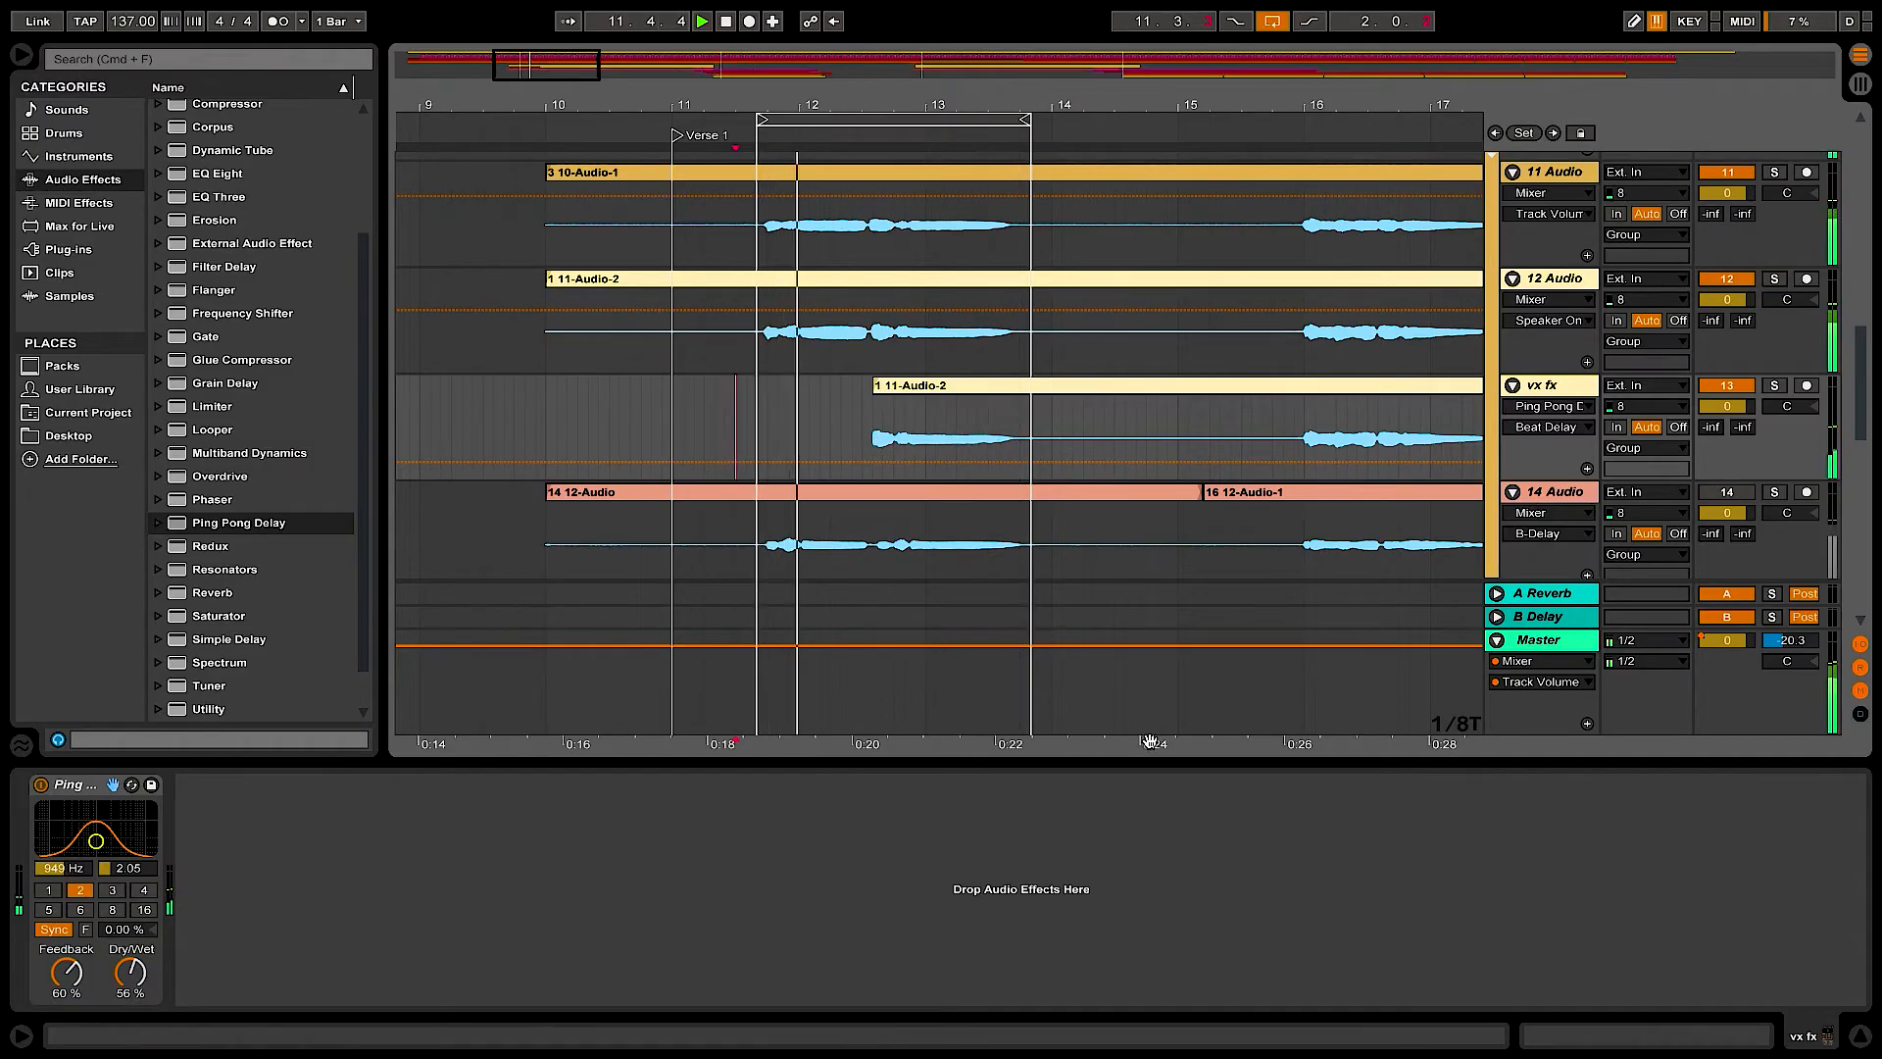
left_click_drag(1140, 745, 1009, 747)
left_click_drag(766, 387, 786, 387)
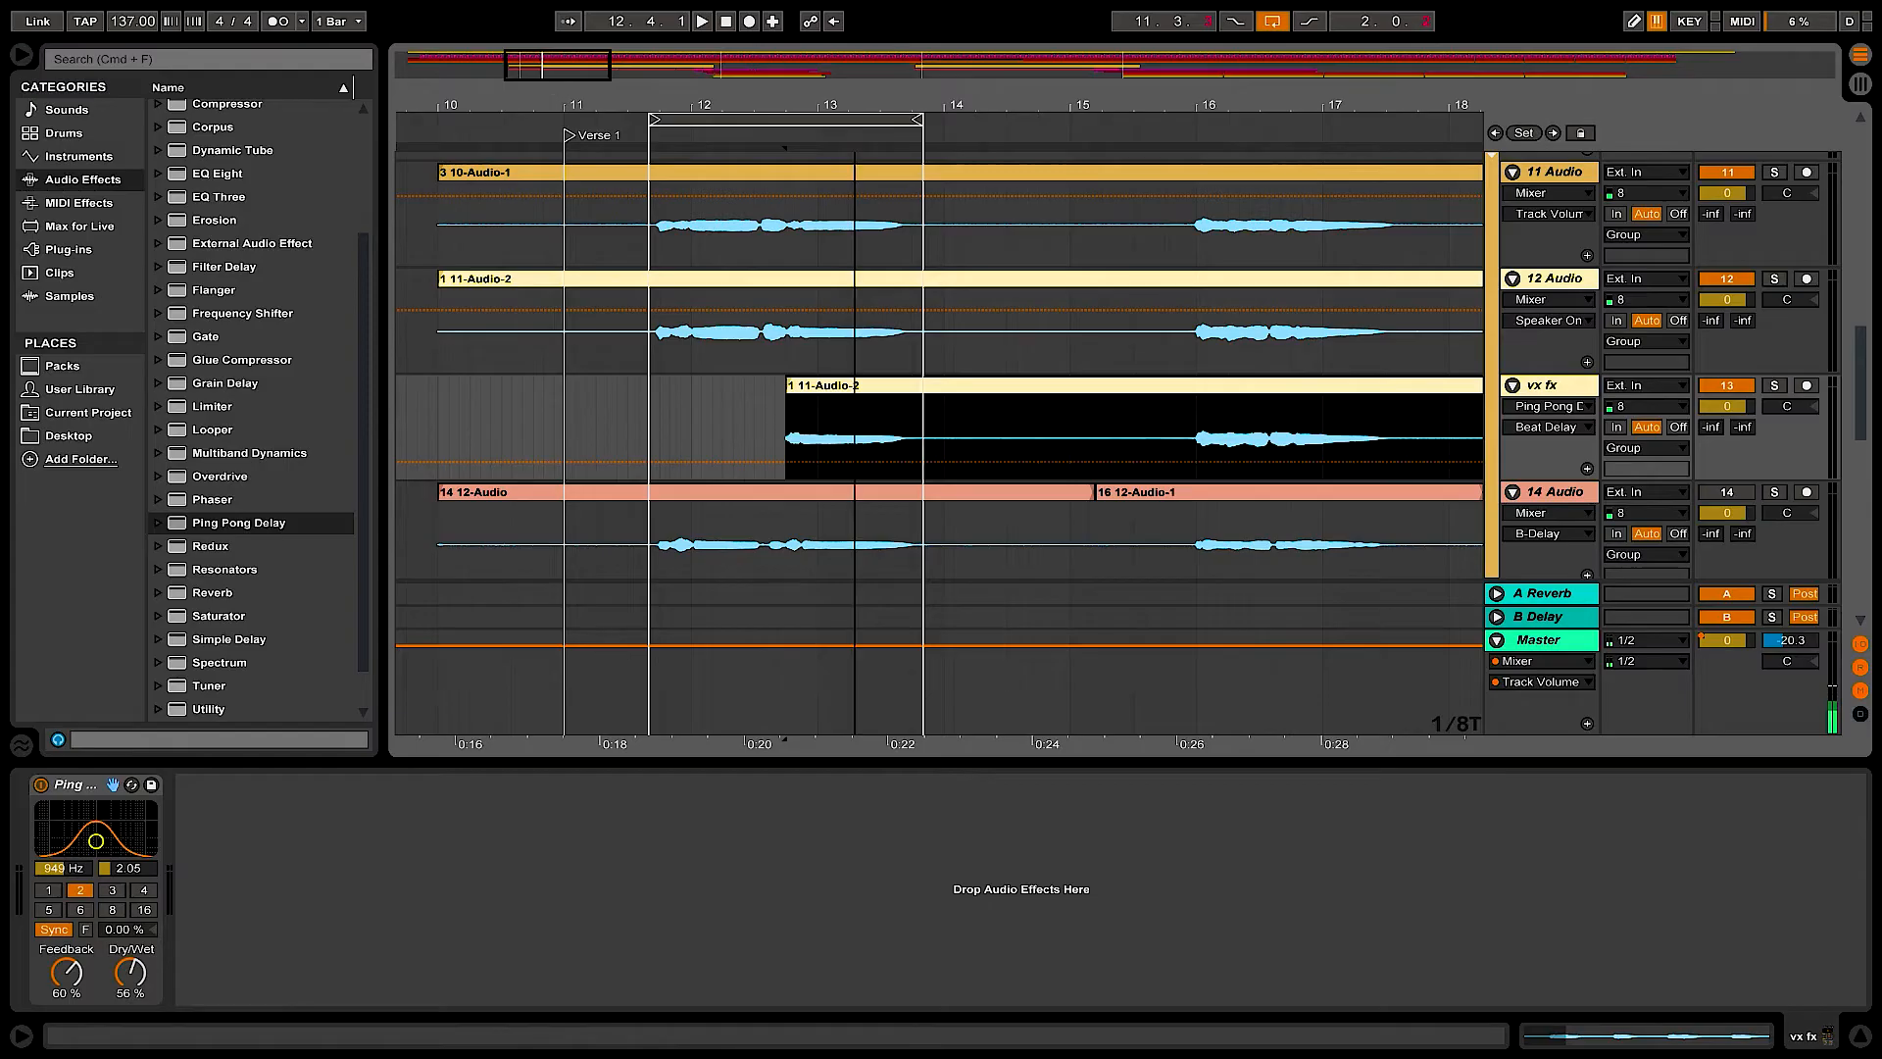
- Play back the trimmed delay clip and extend the loop end to 15.2.1
key("plus")
key("plus")
left_click(569, 449)
key("space")
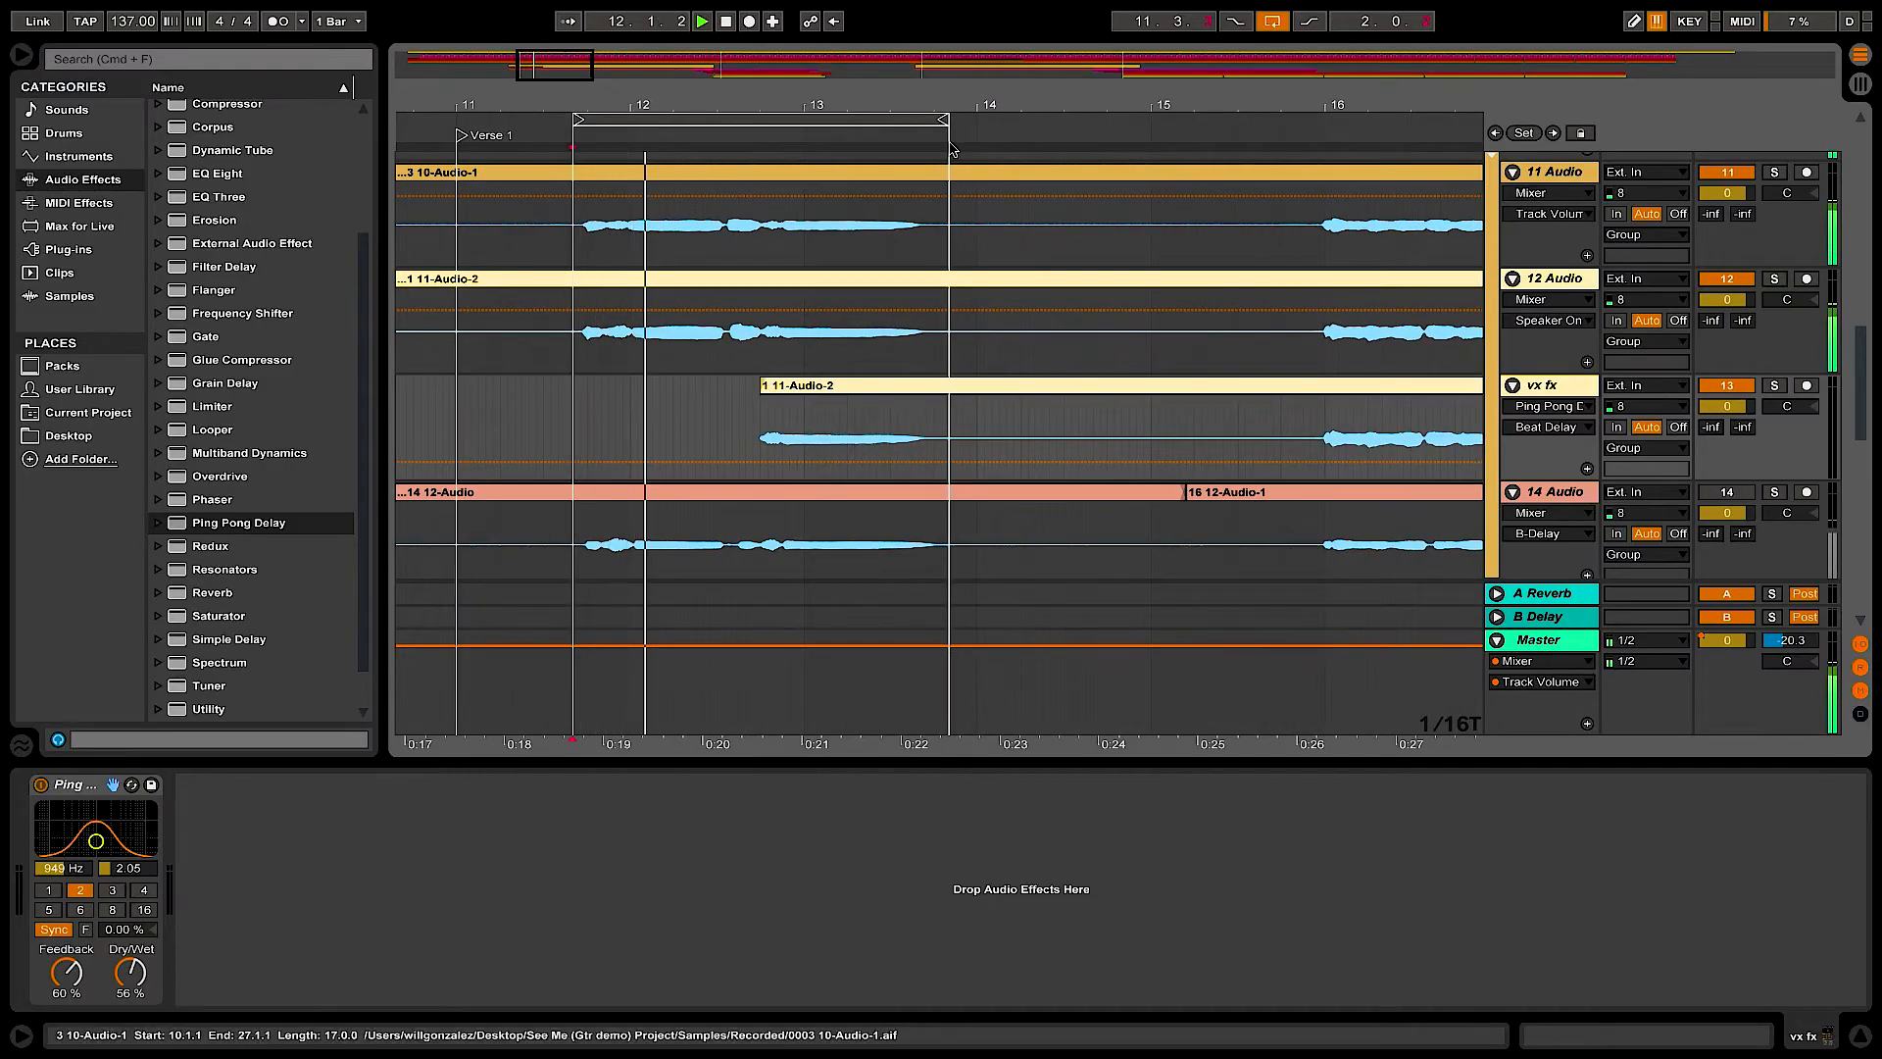
left_click_drag(953, 124, 1188, 124)
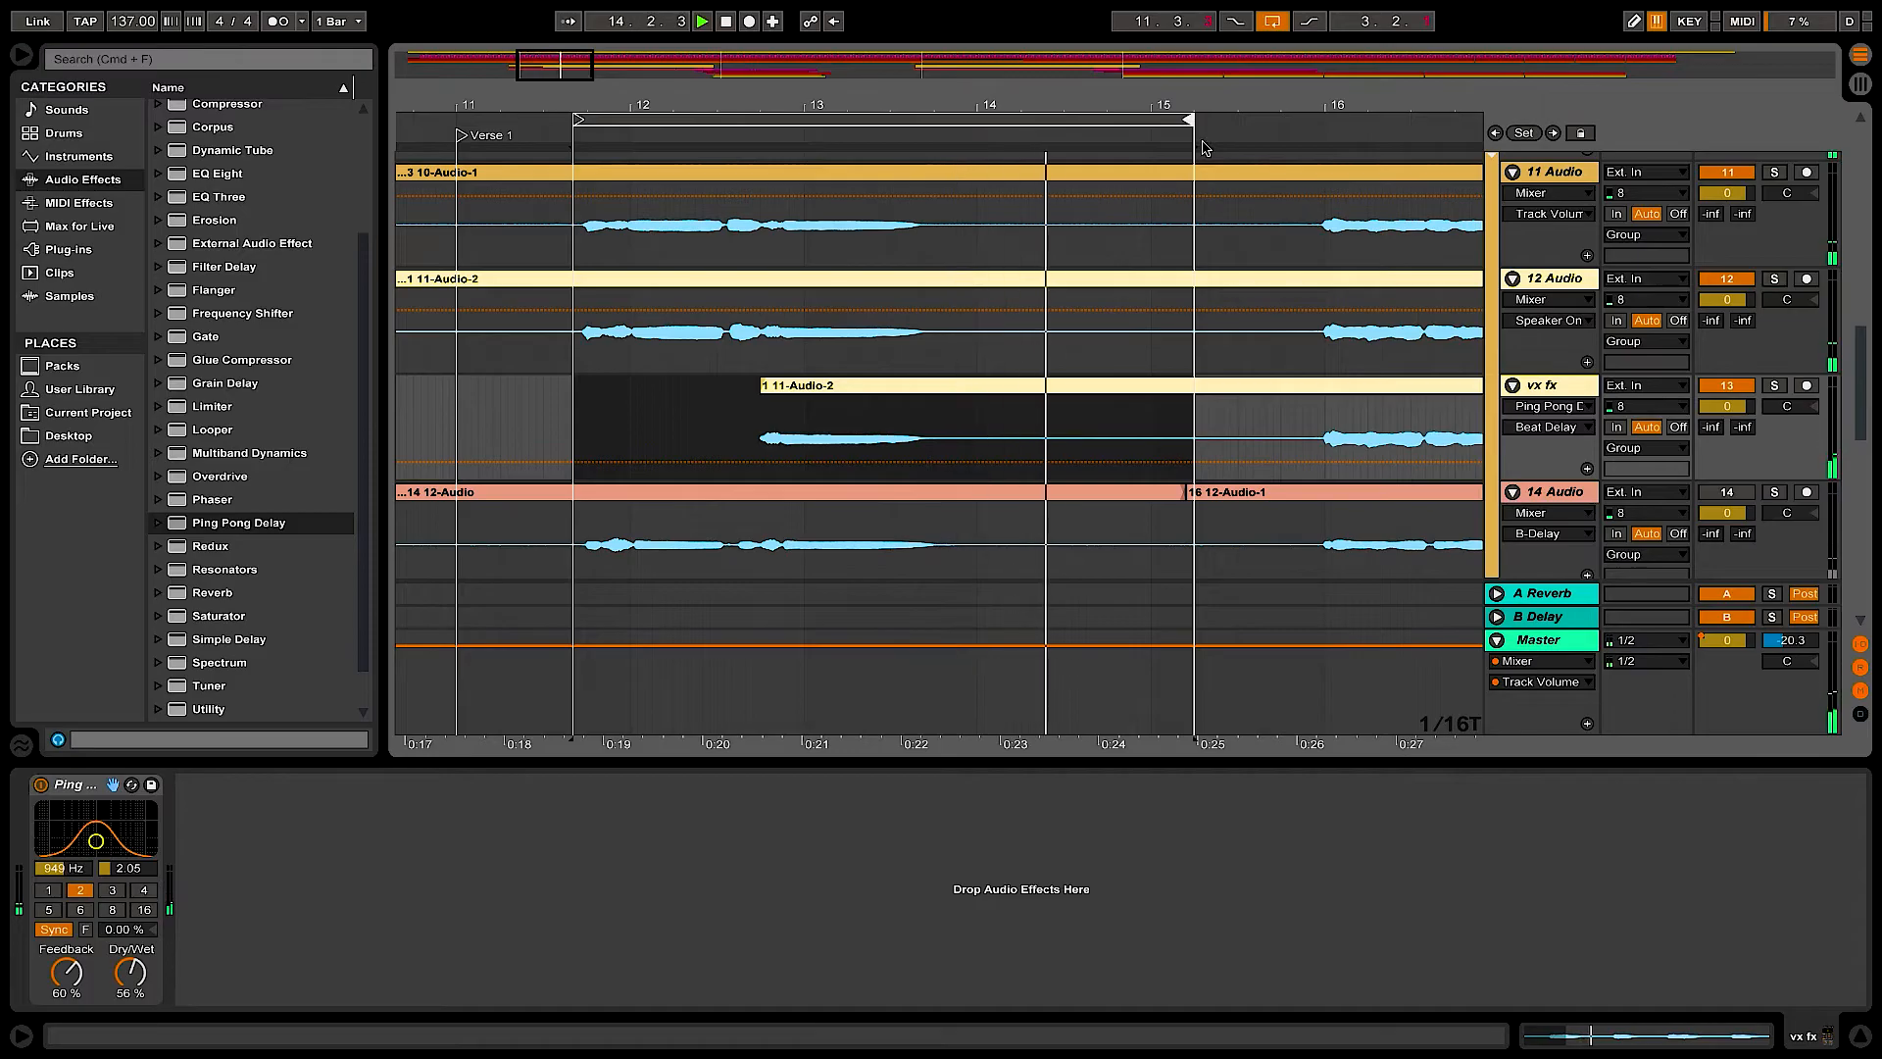
- Set the Ping Pong Delay's beat delay to 1, Feedback to 68 % and Dry/Wet to 100 %, and audition it
left_click(48, 889)
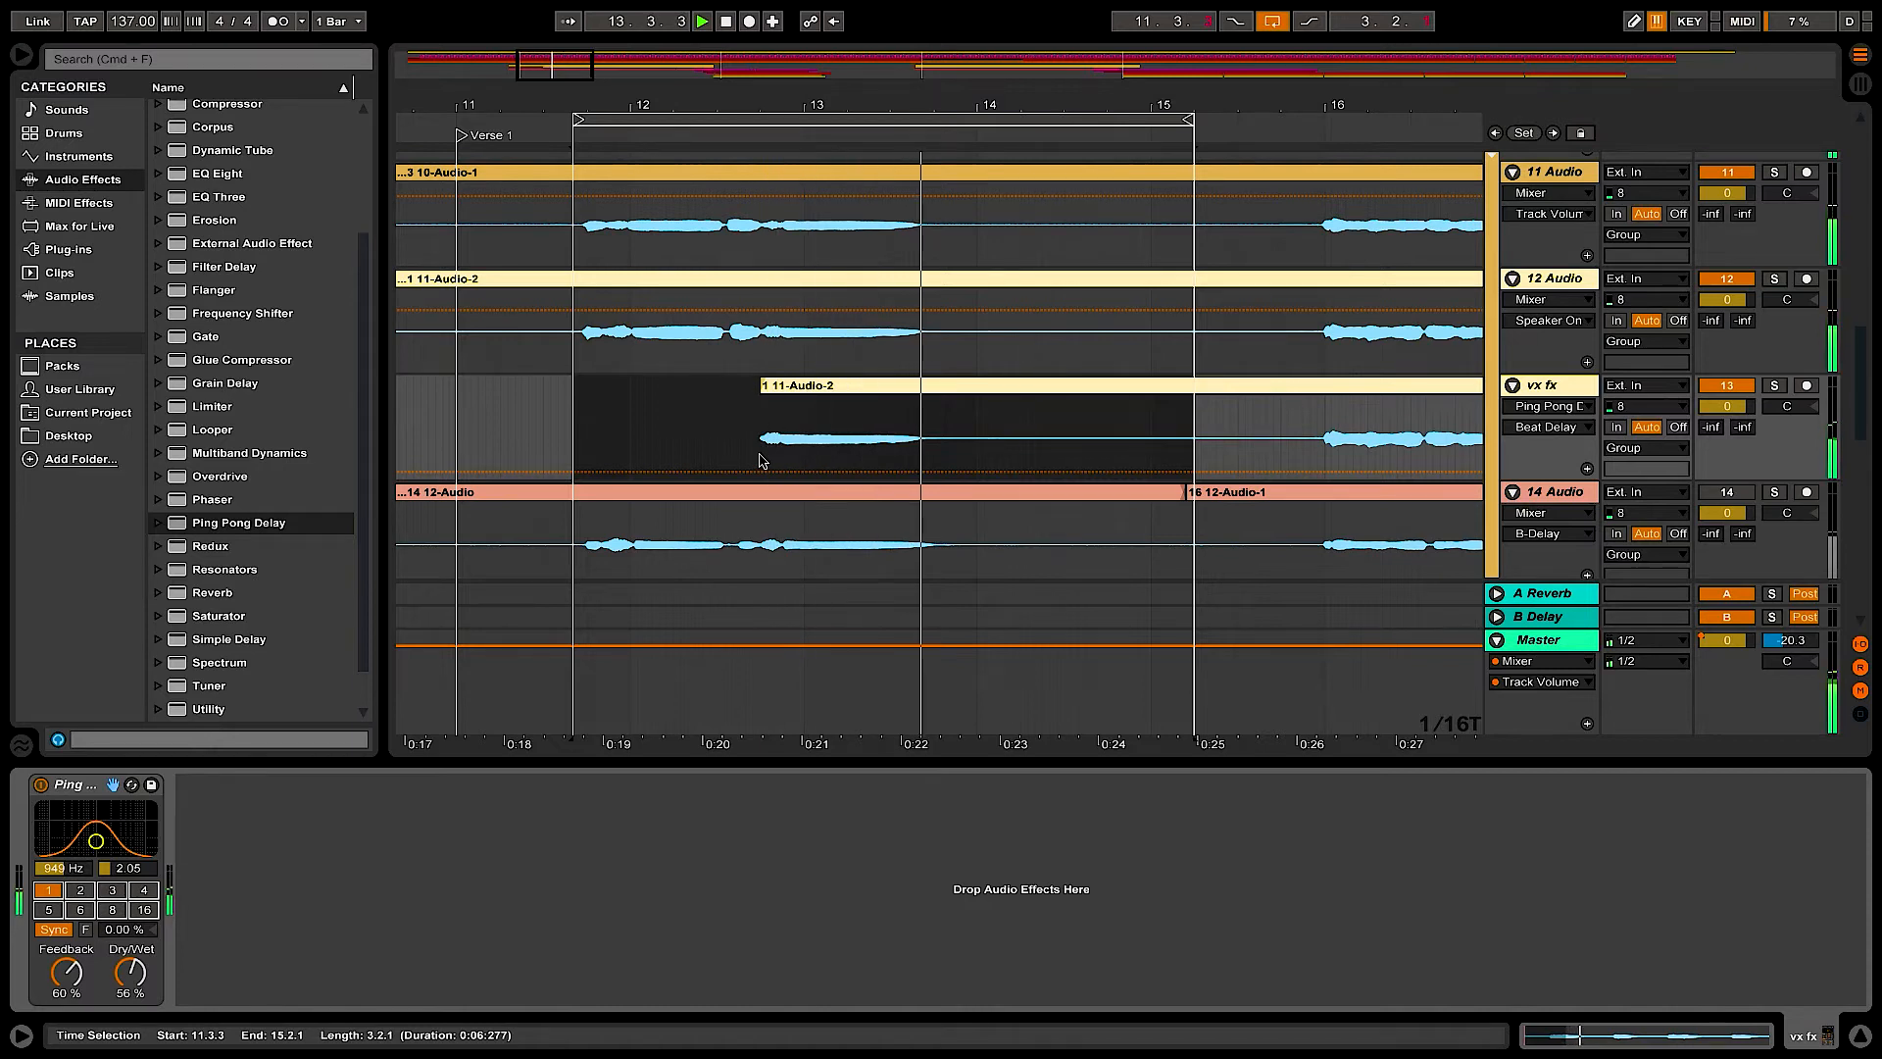
key("space")
left_click(67, 973)
left_click_drag(66, 973, 132, 972)
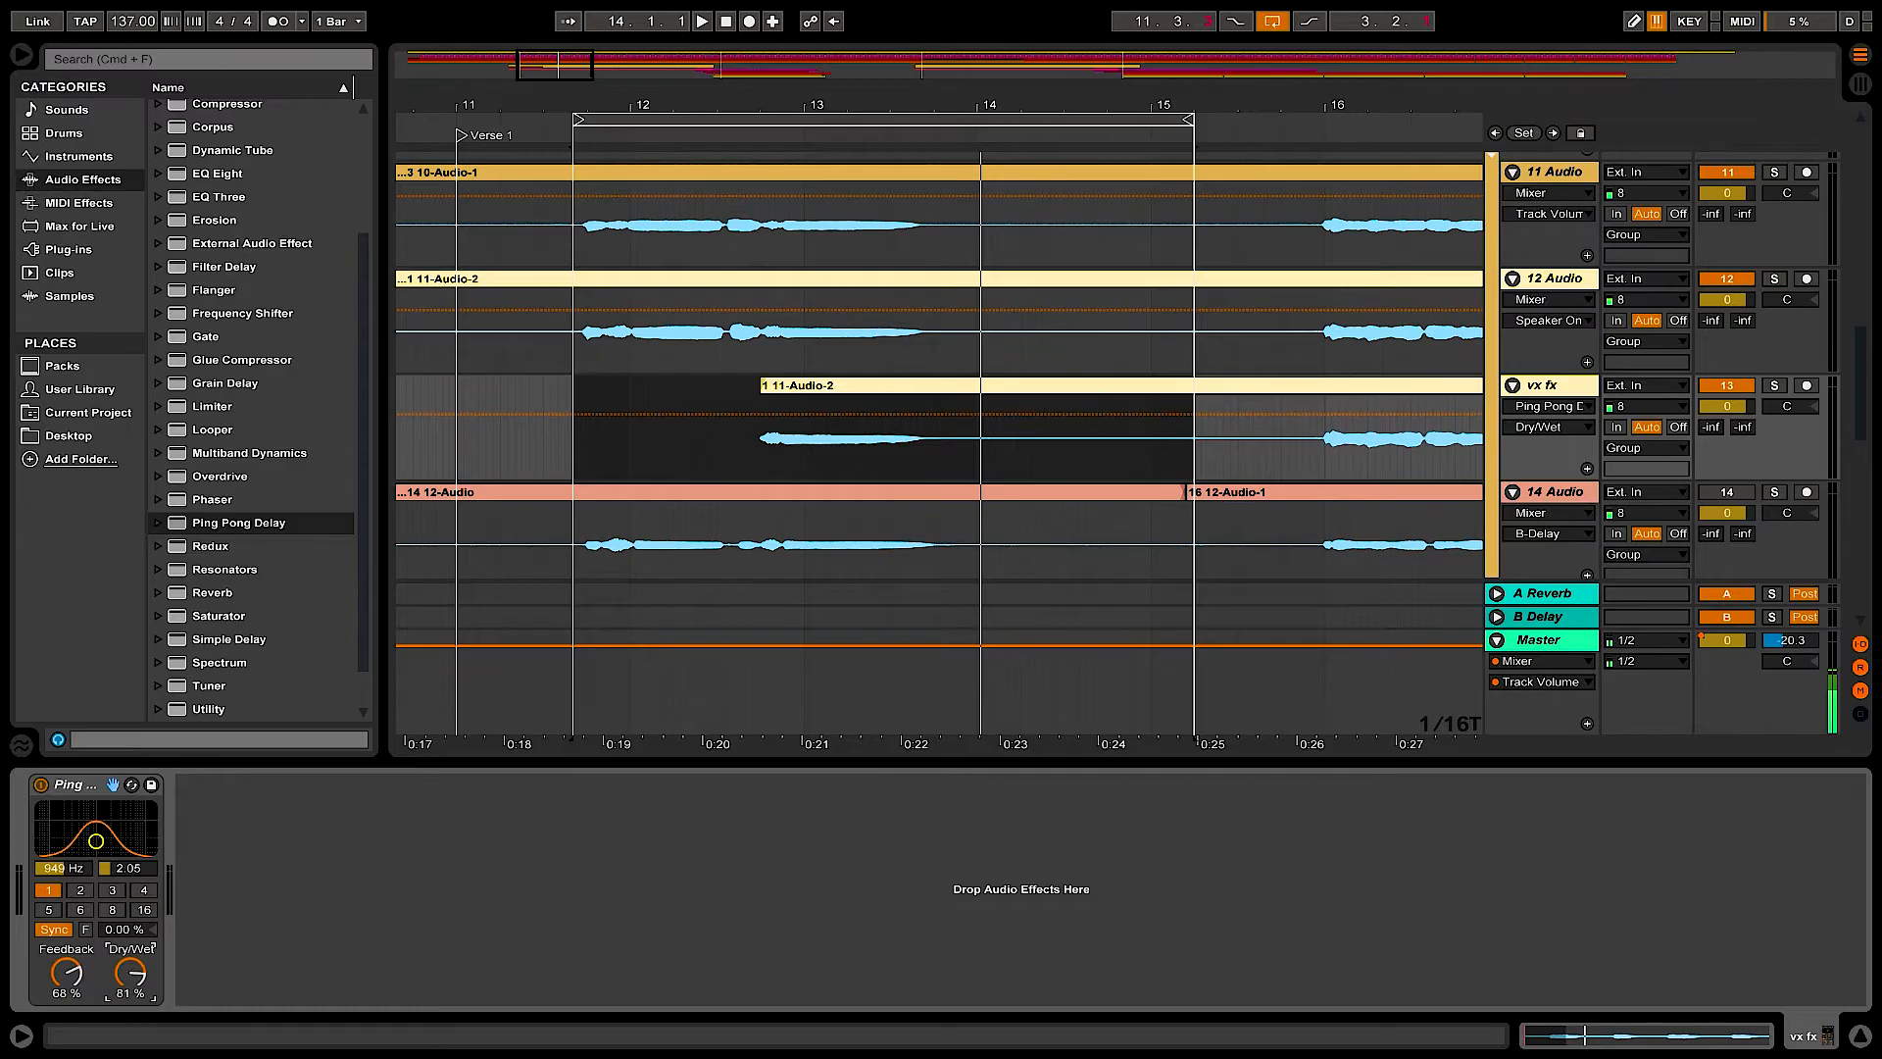
left_click(746, 452)
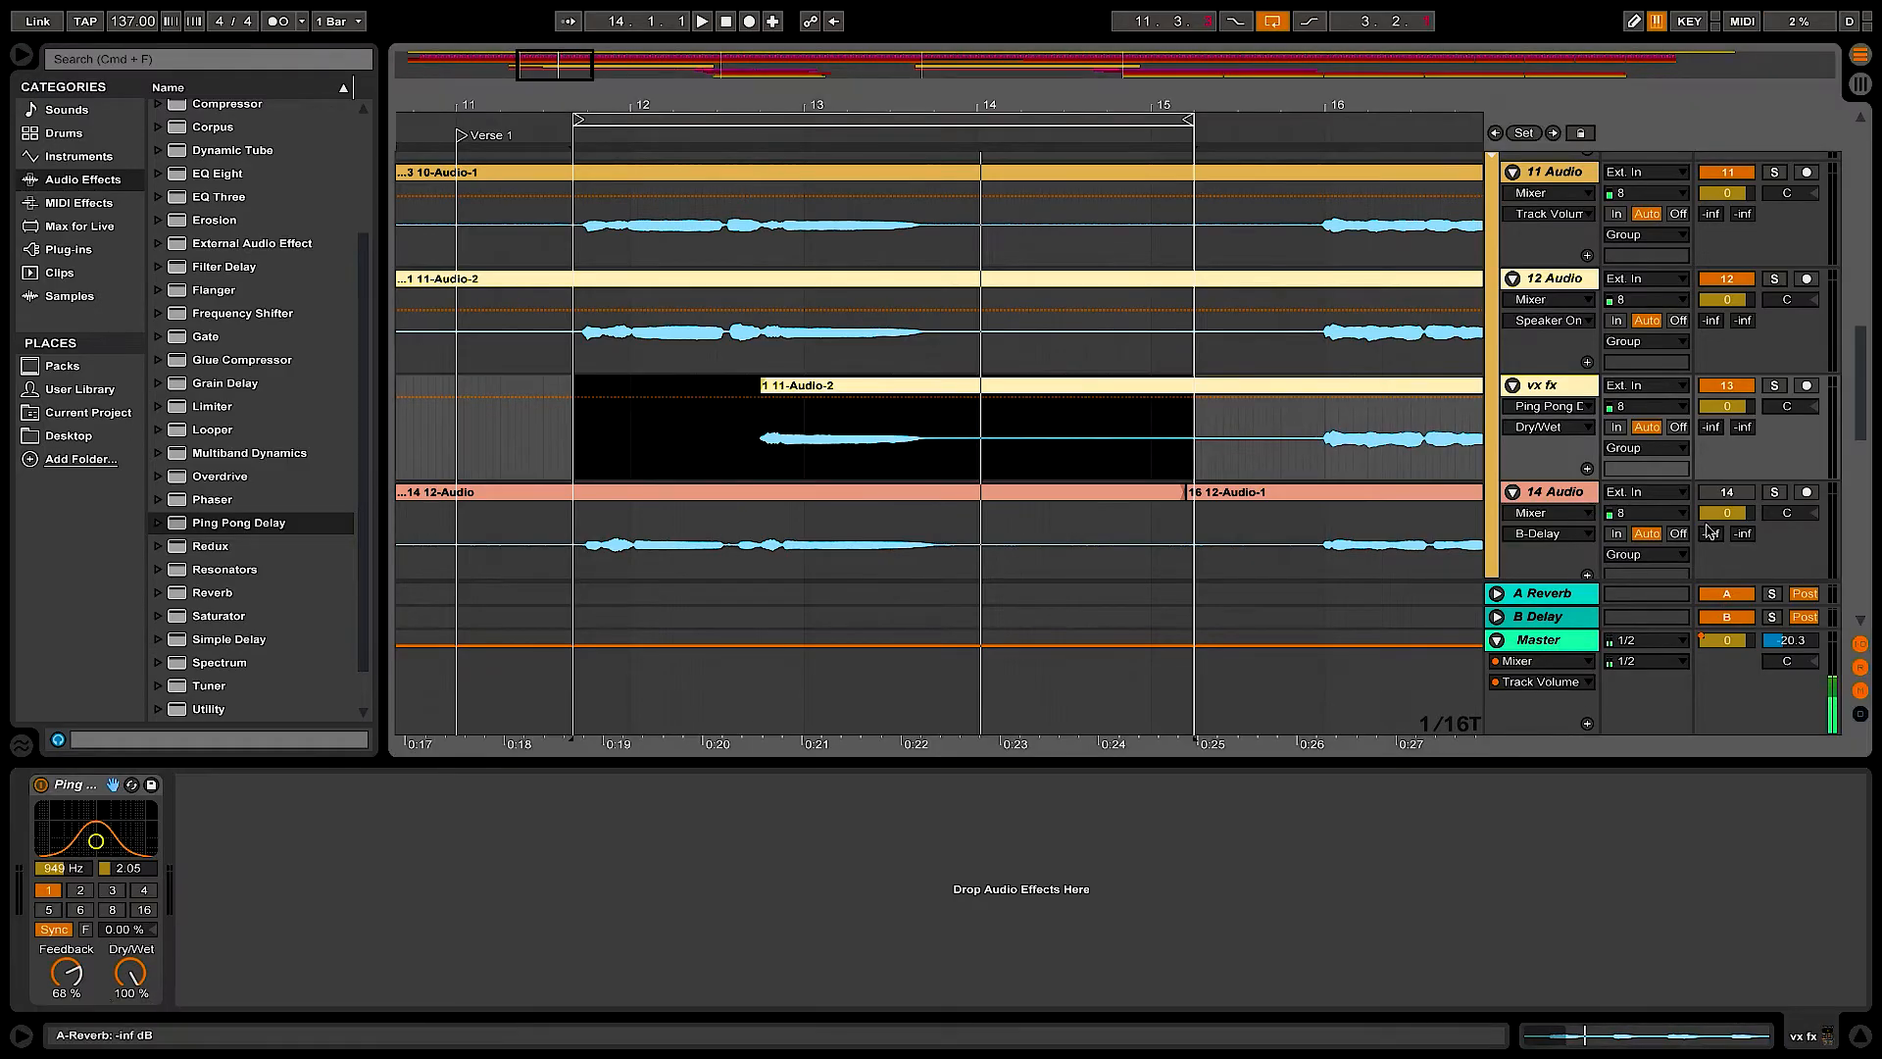
left_click(752, 453)
key("space")
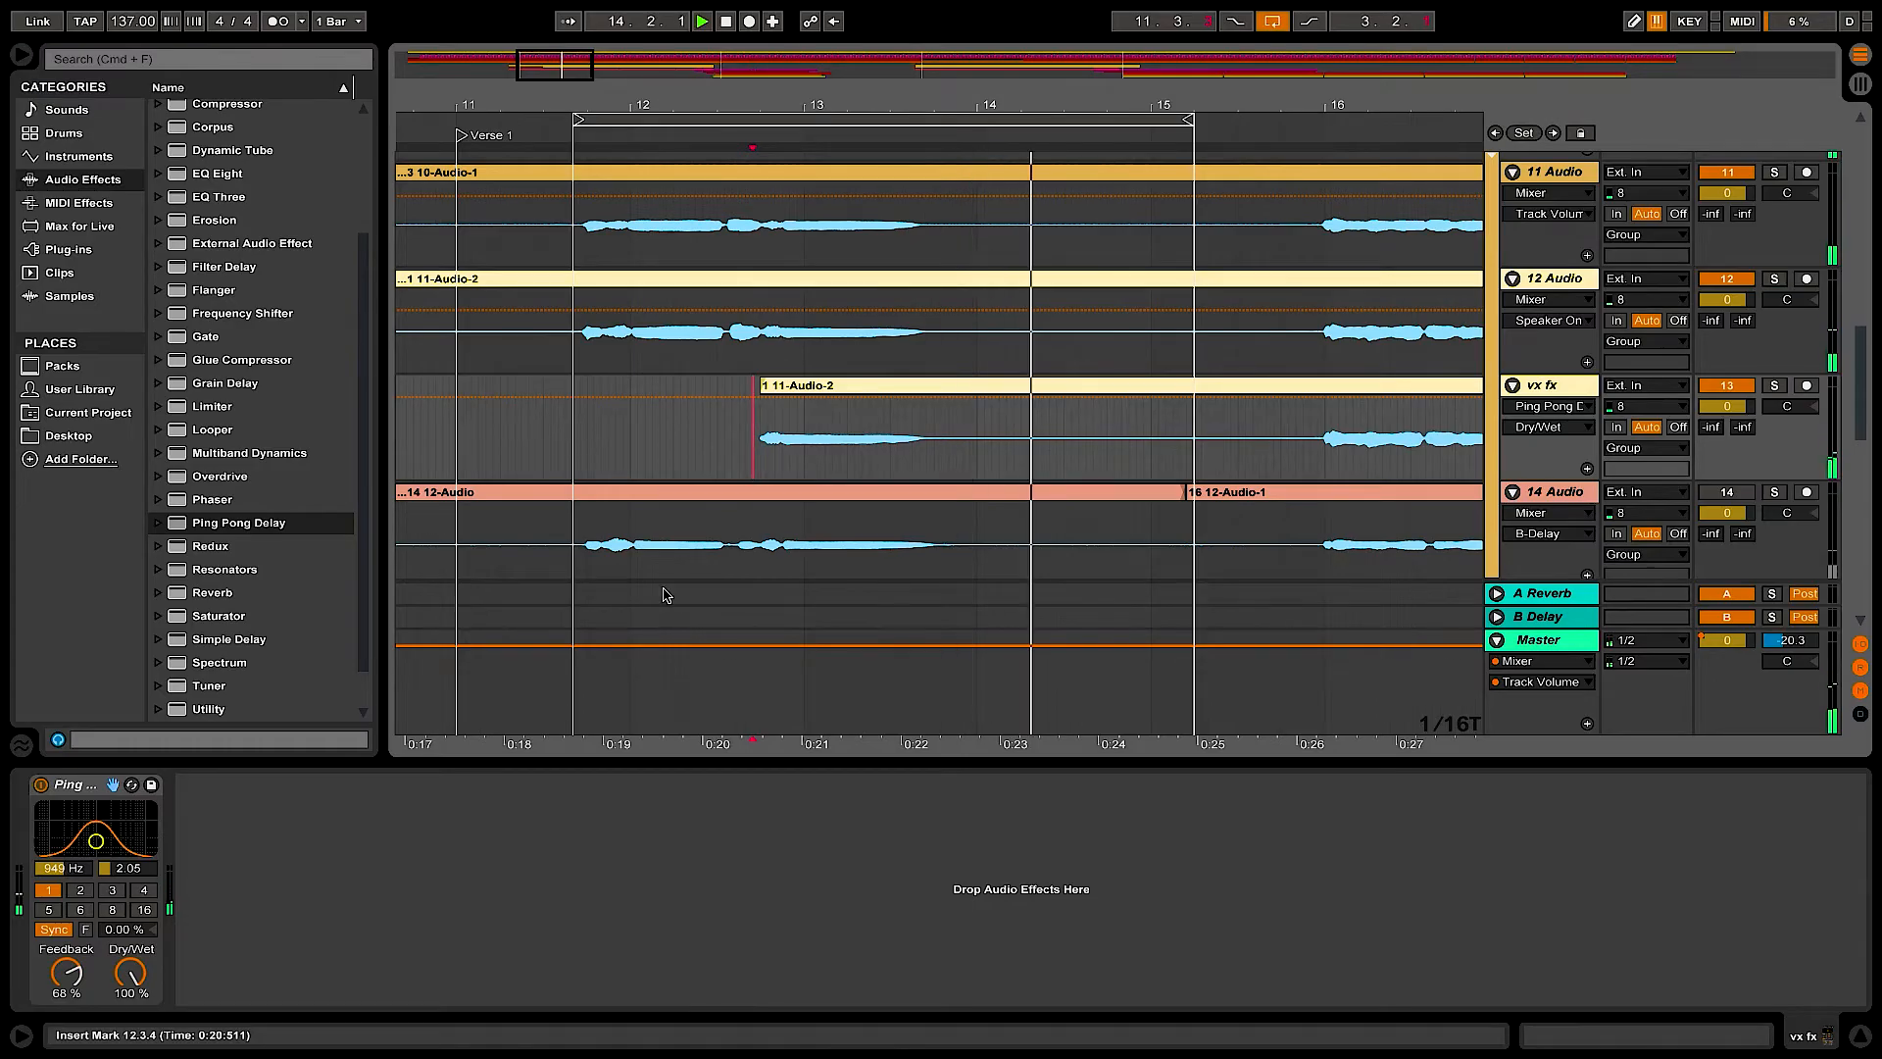
- Set the Ping Pong Delay's Feedback to 72 %, audition beat delays 2 and 3, and choose 4
left_click(67, 972)
left_click_drag(67, 972, 67, 970)
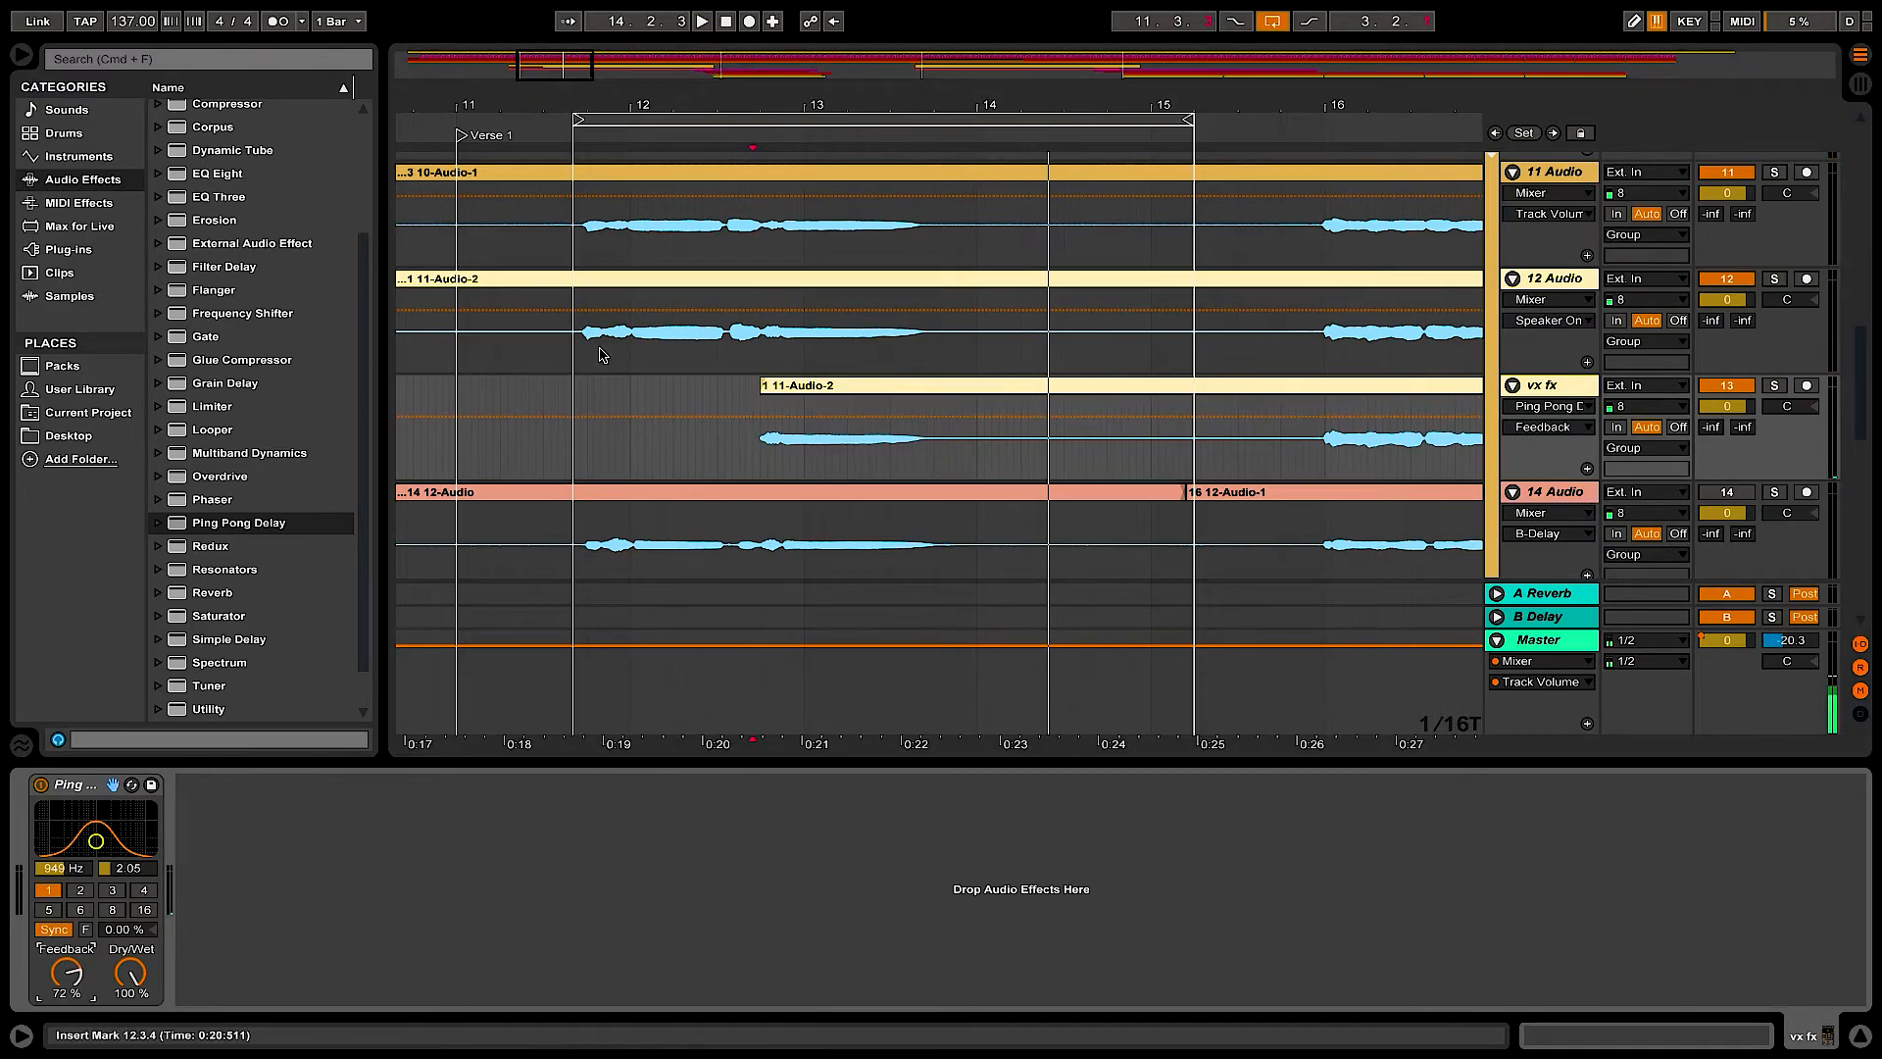
left_click(104, 892)
key("space")
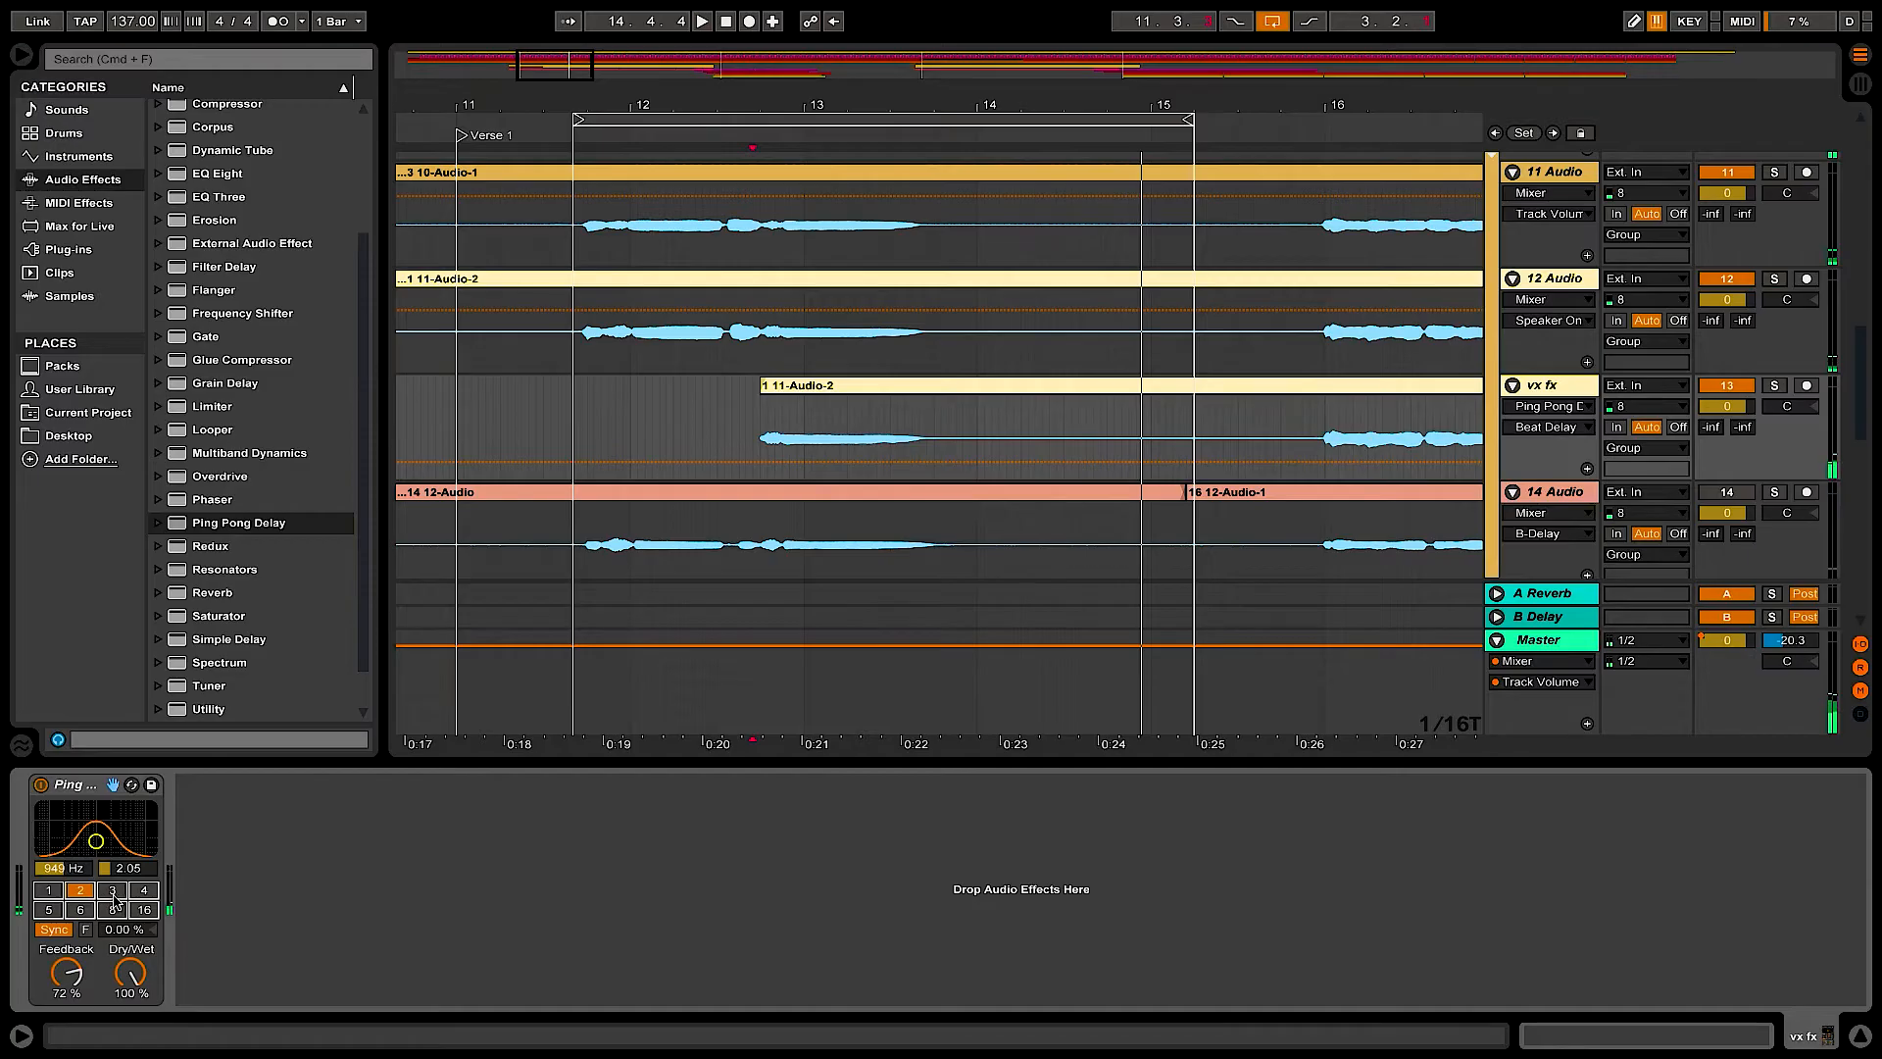
key("space")
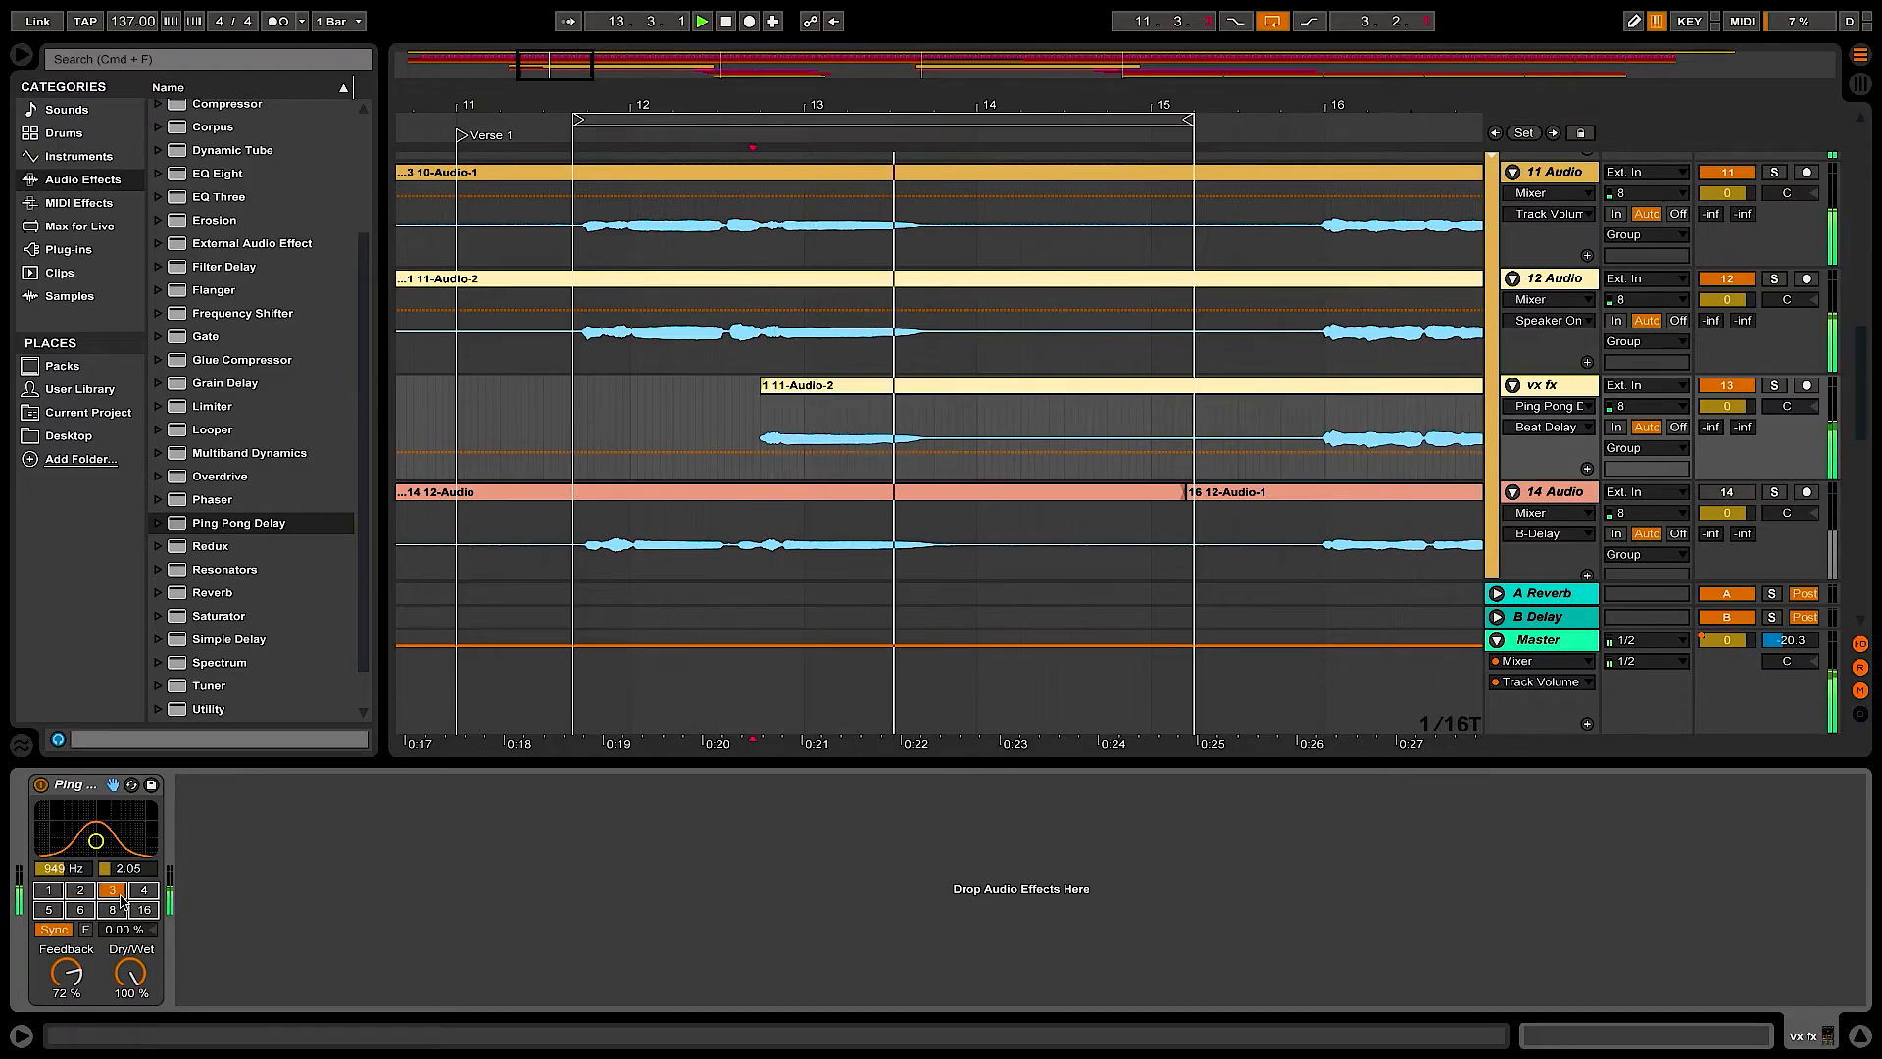
key("space")
left_click(149, 891)
key("space")
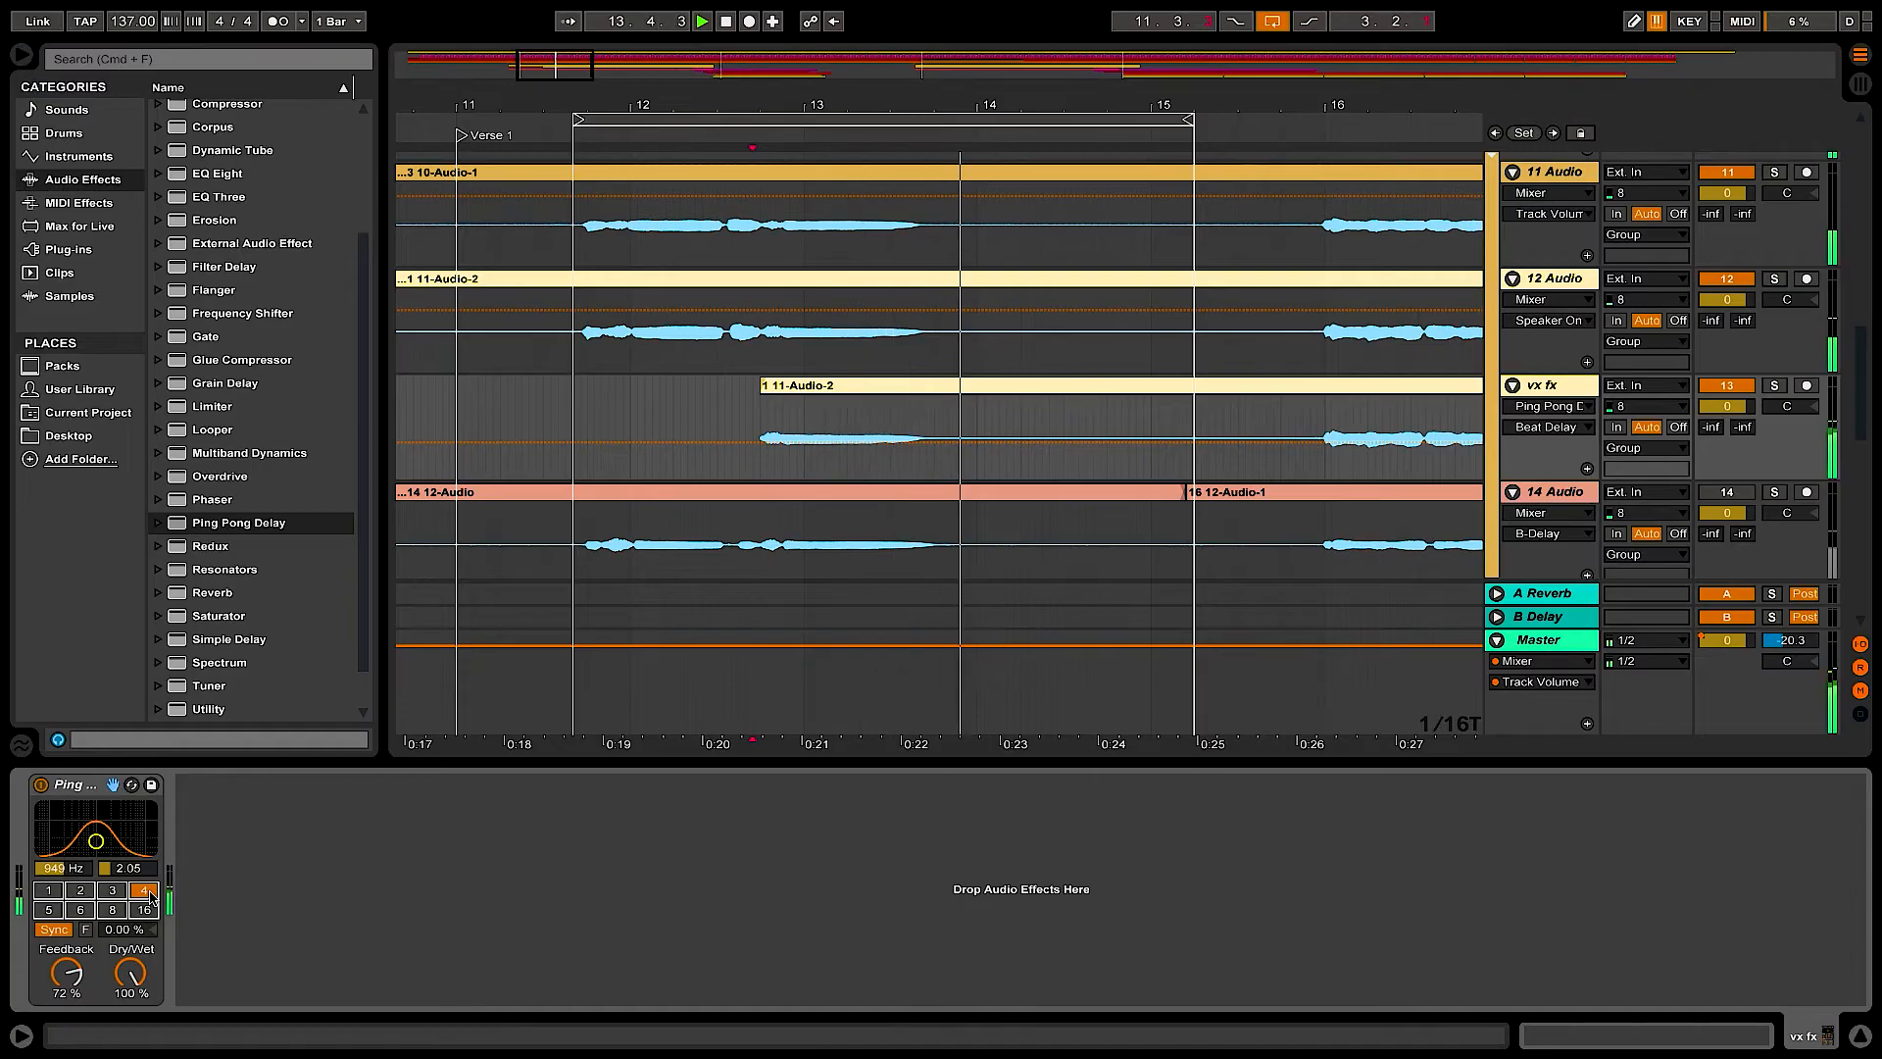
- Extend the loop through the second vocal phrase and add an EQ Eight after the Ping Pong Delay on vx fx
left_click_drag(552, 72, 564, 22)
left_click_drag(963, 120, 1114, 120)
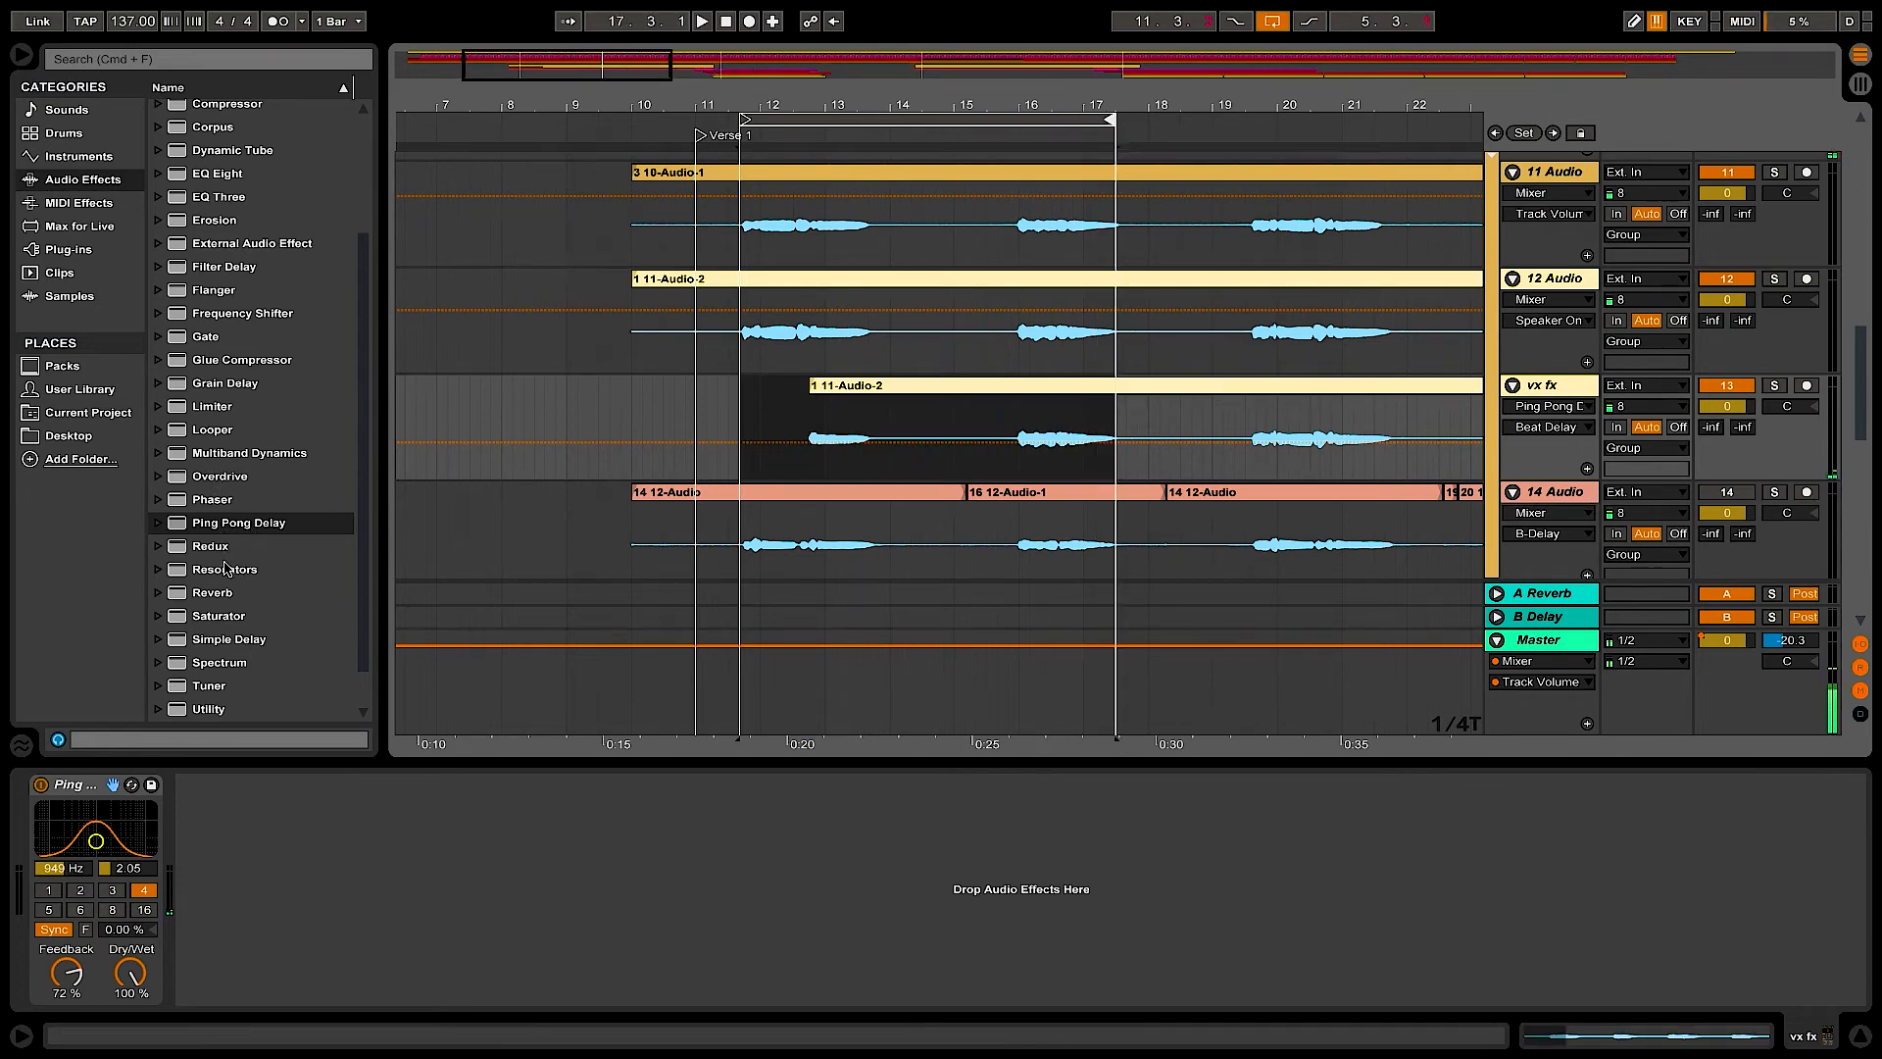
scroll(260, 585, "down", 2)
scroll(250, 578, "up", 3)
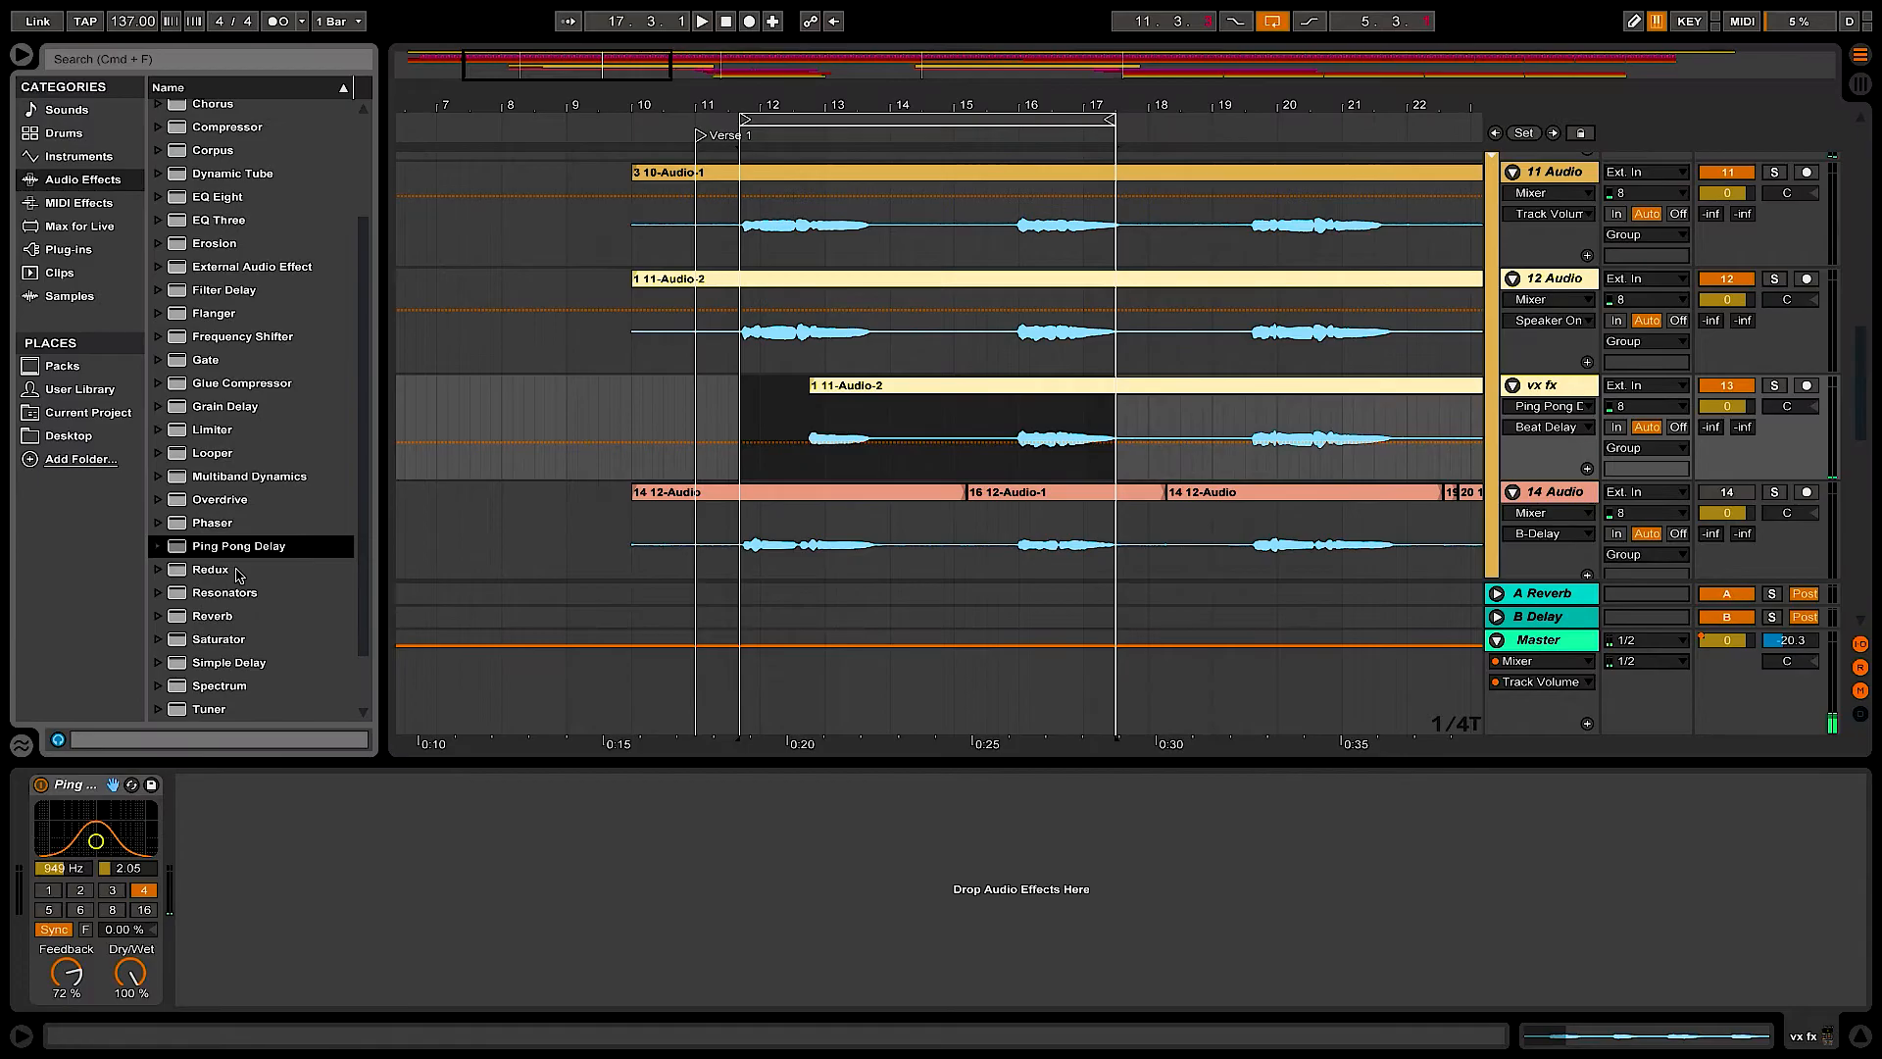
left_click_drag(181, 199, 260, 857)
key("space")
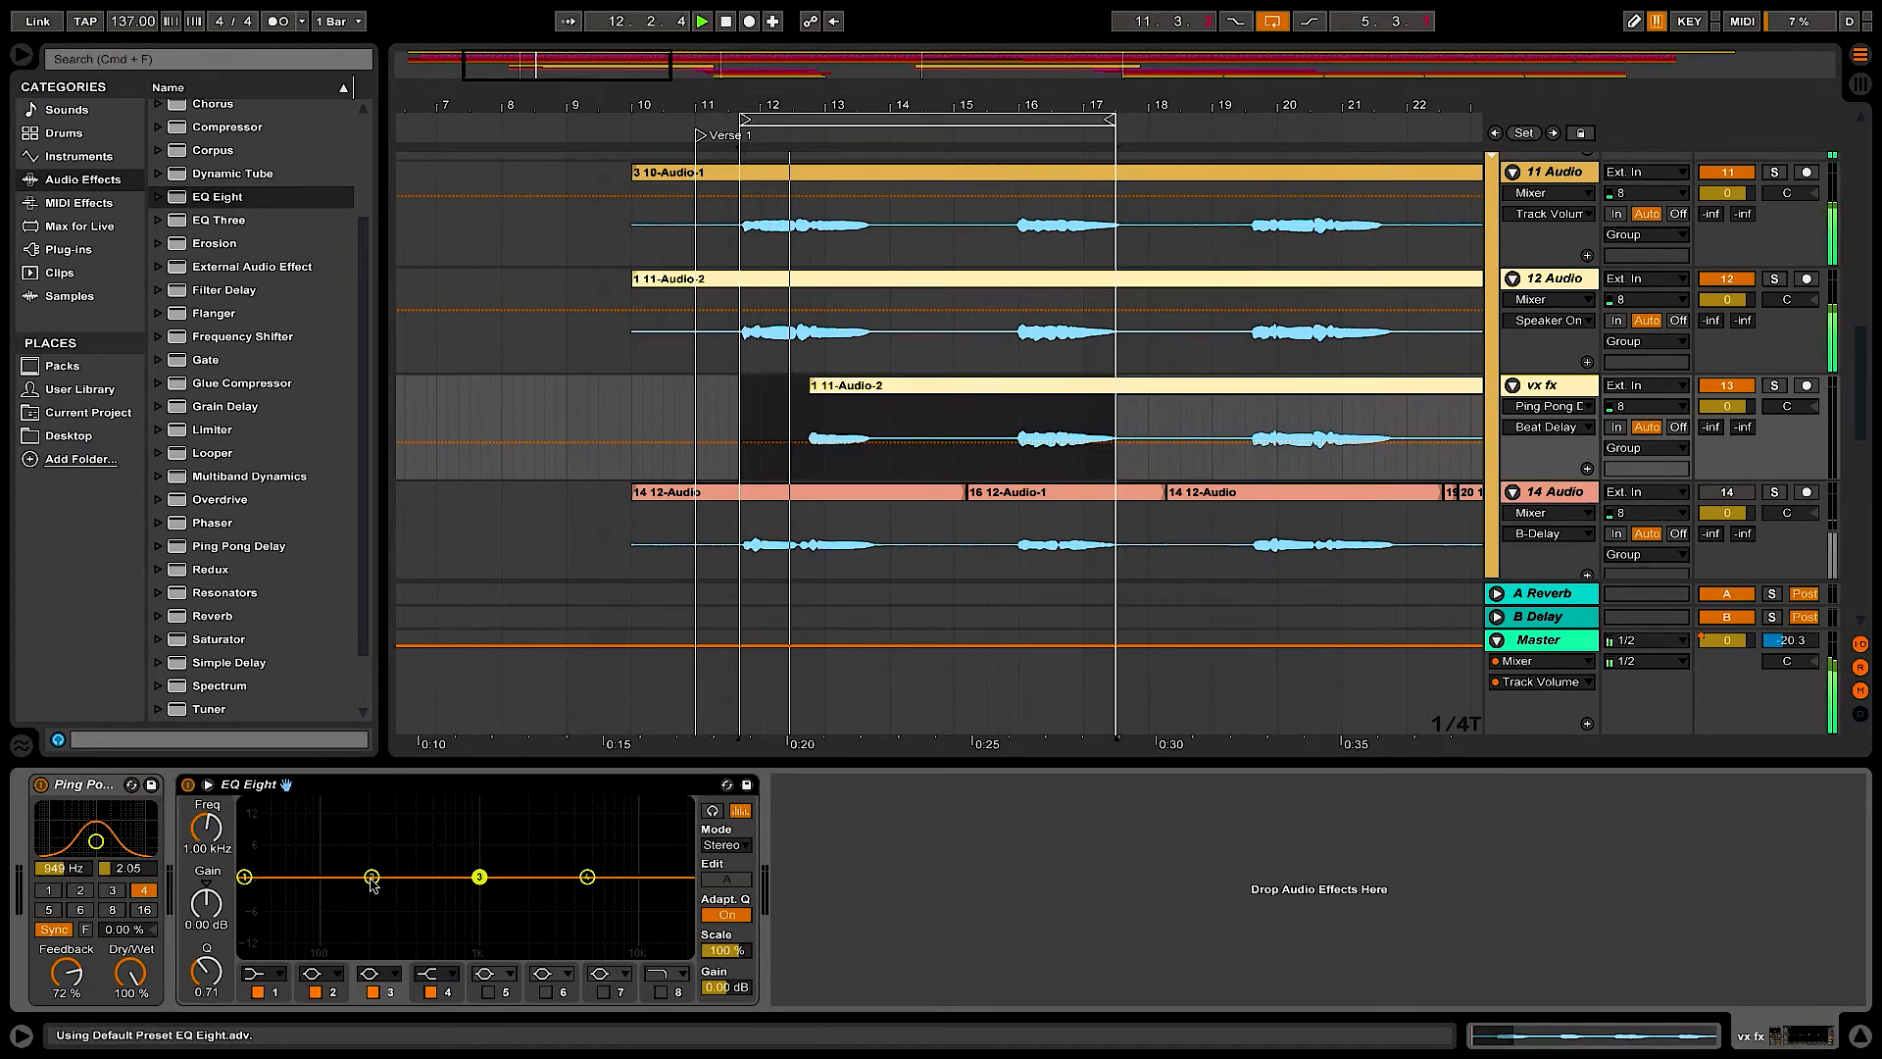
- Sweep a 14.3 dB boost with a Q of 2.11 on EQ Eight band 2 around 850 Hz to search for resonances, then flatten it
left_click_drag(373, 880, 435, 804)
left_click_drag(206, 971, 206, 936)
mouse_move(436, 805)
left_mouse_down()
mouse_move(463, 805)
mouse_move(467, 862)
mouse_move(468, 808)
left_mouse_up()
key("space")
key("space")
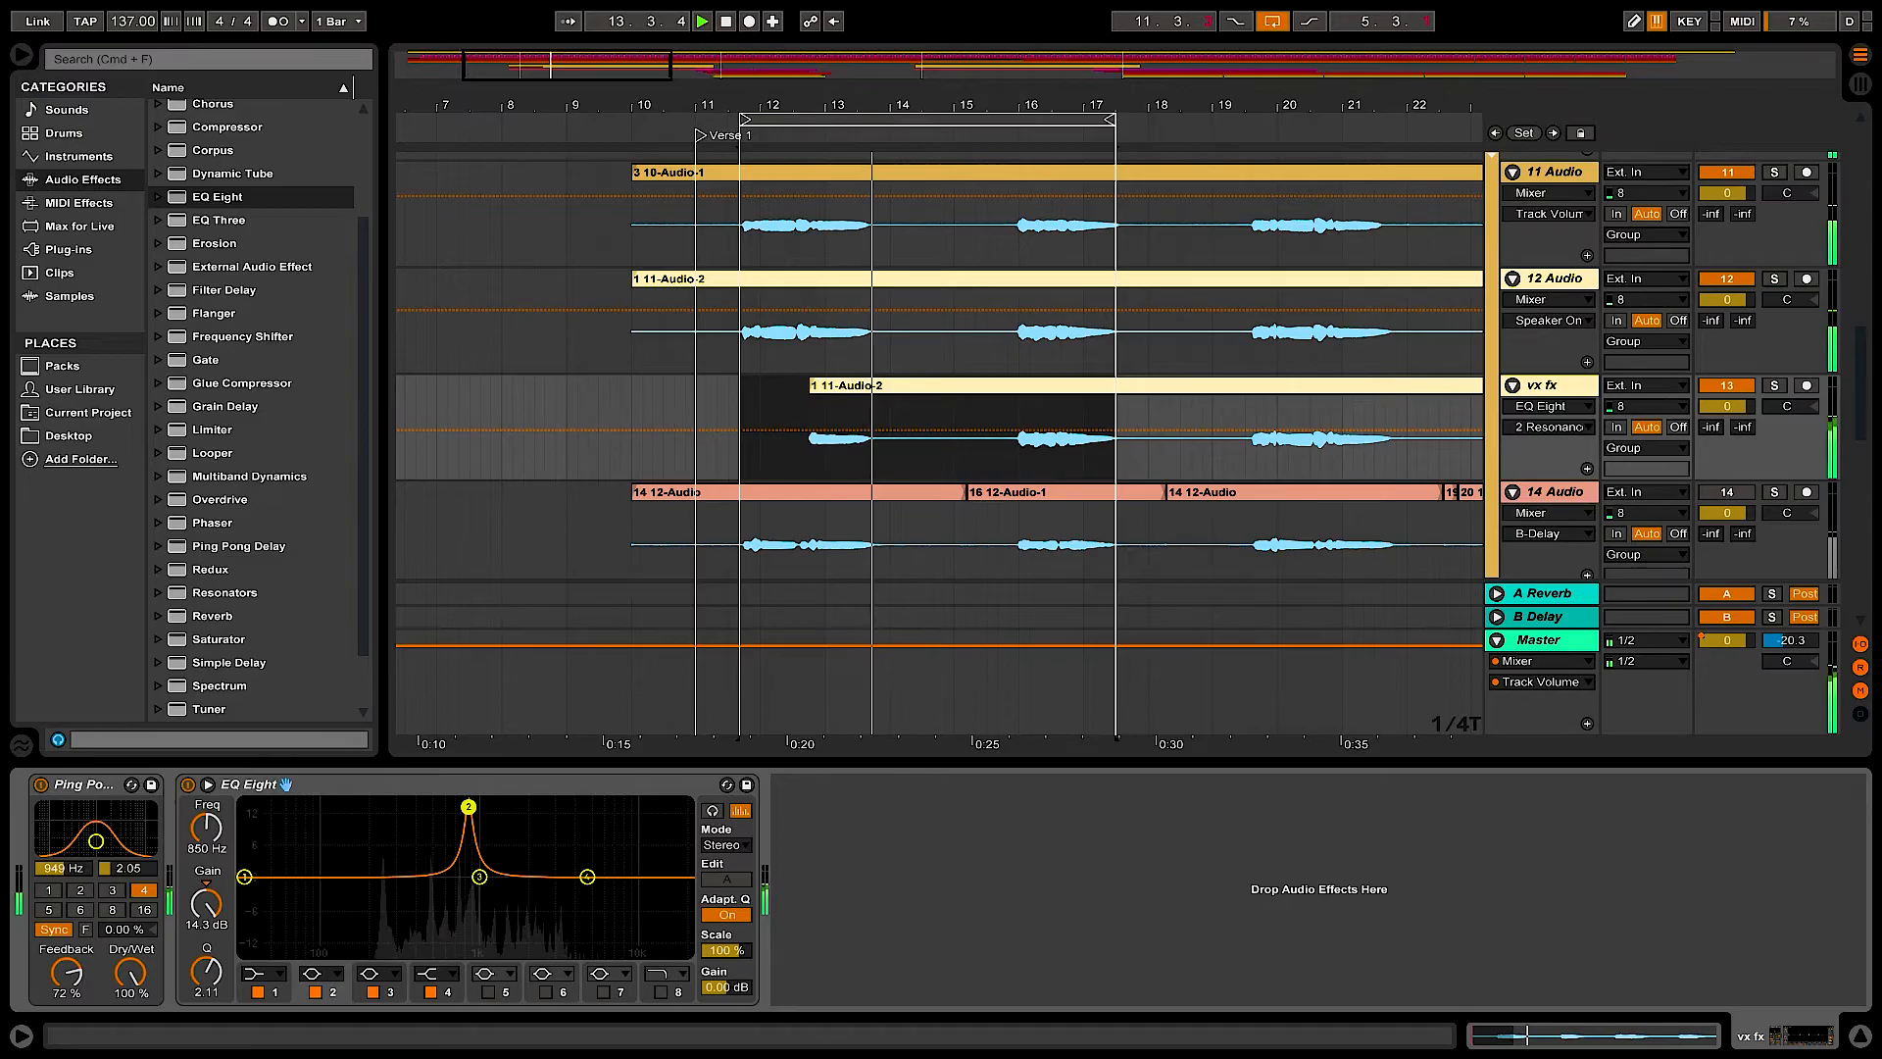
left_click_drag(468, 807, 462, 874)
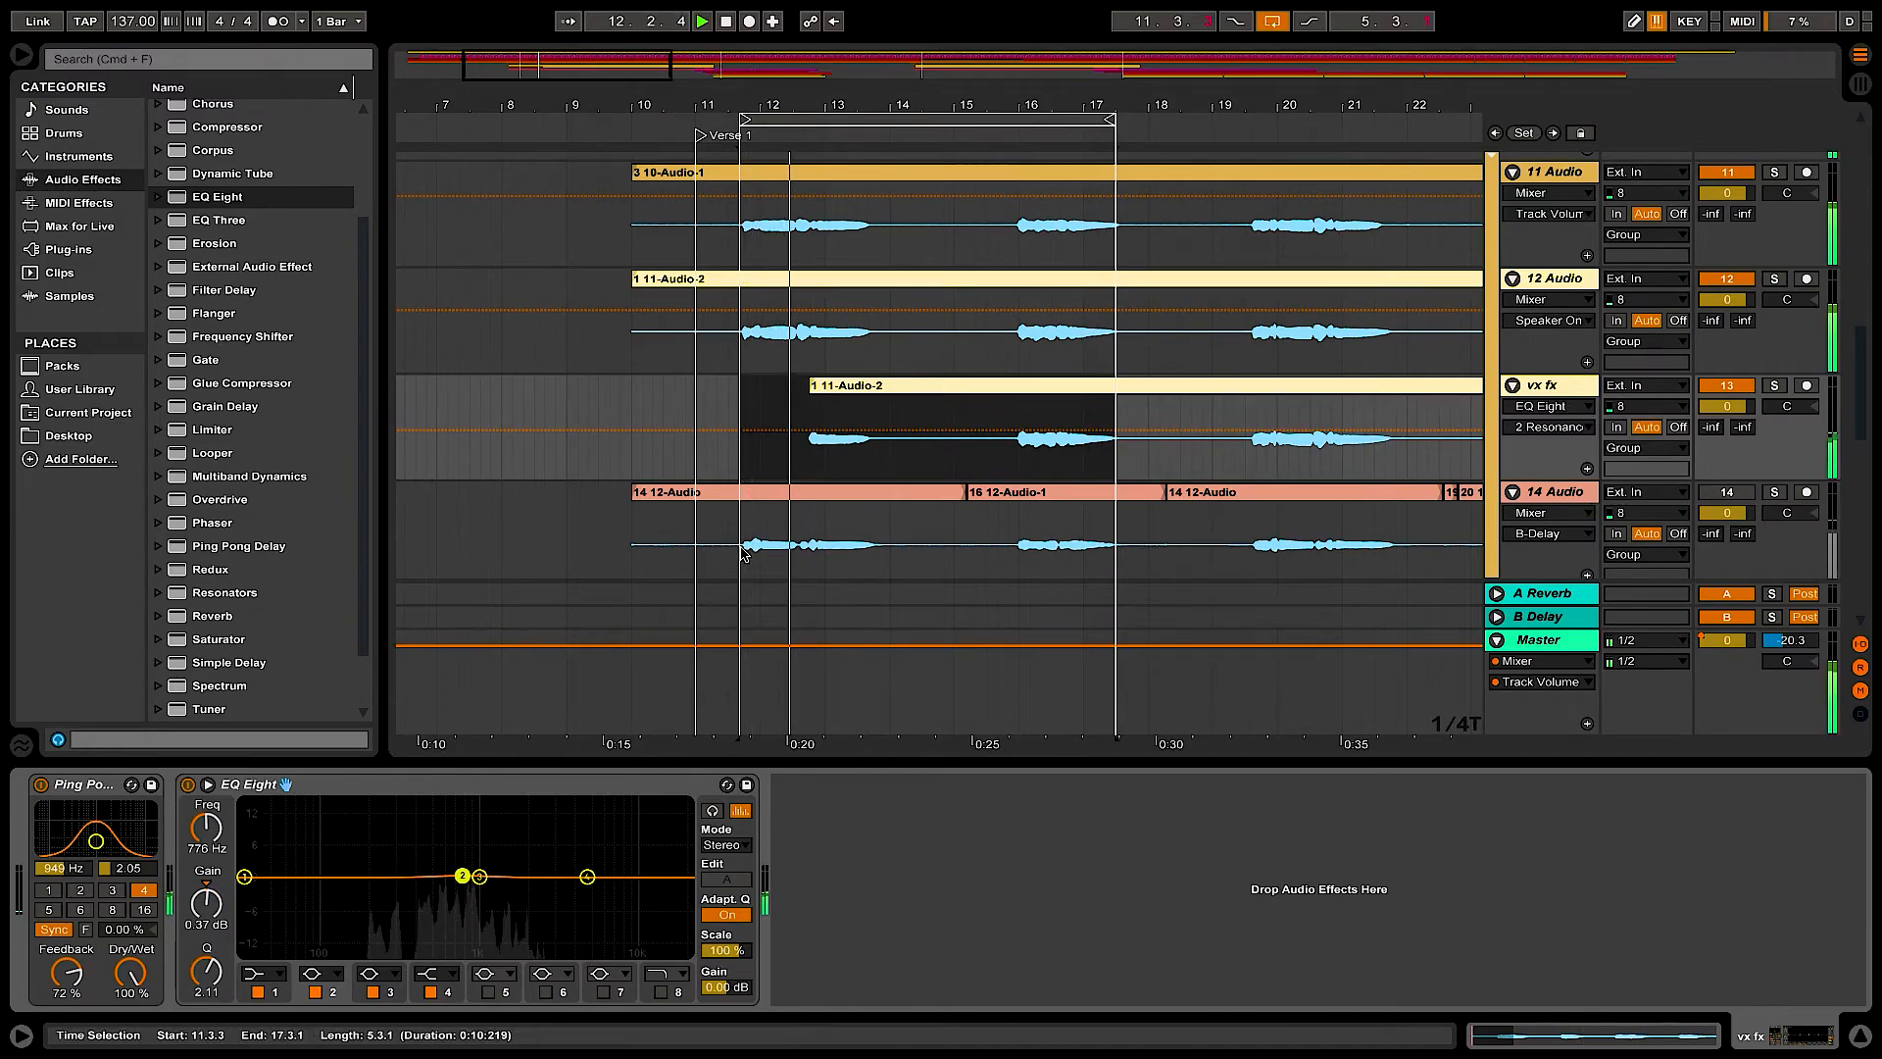
- Set EQ Eight band 2 on vx fx to a 5.33 dB cut at 735 Hz with a Q of 4.25 and audition it
left_click_drag(463, 879, 459, 806)
key("space")
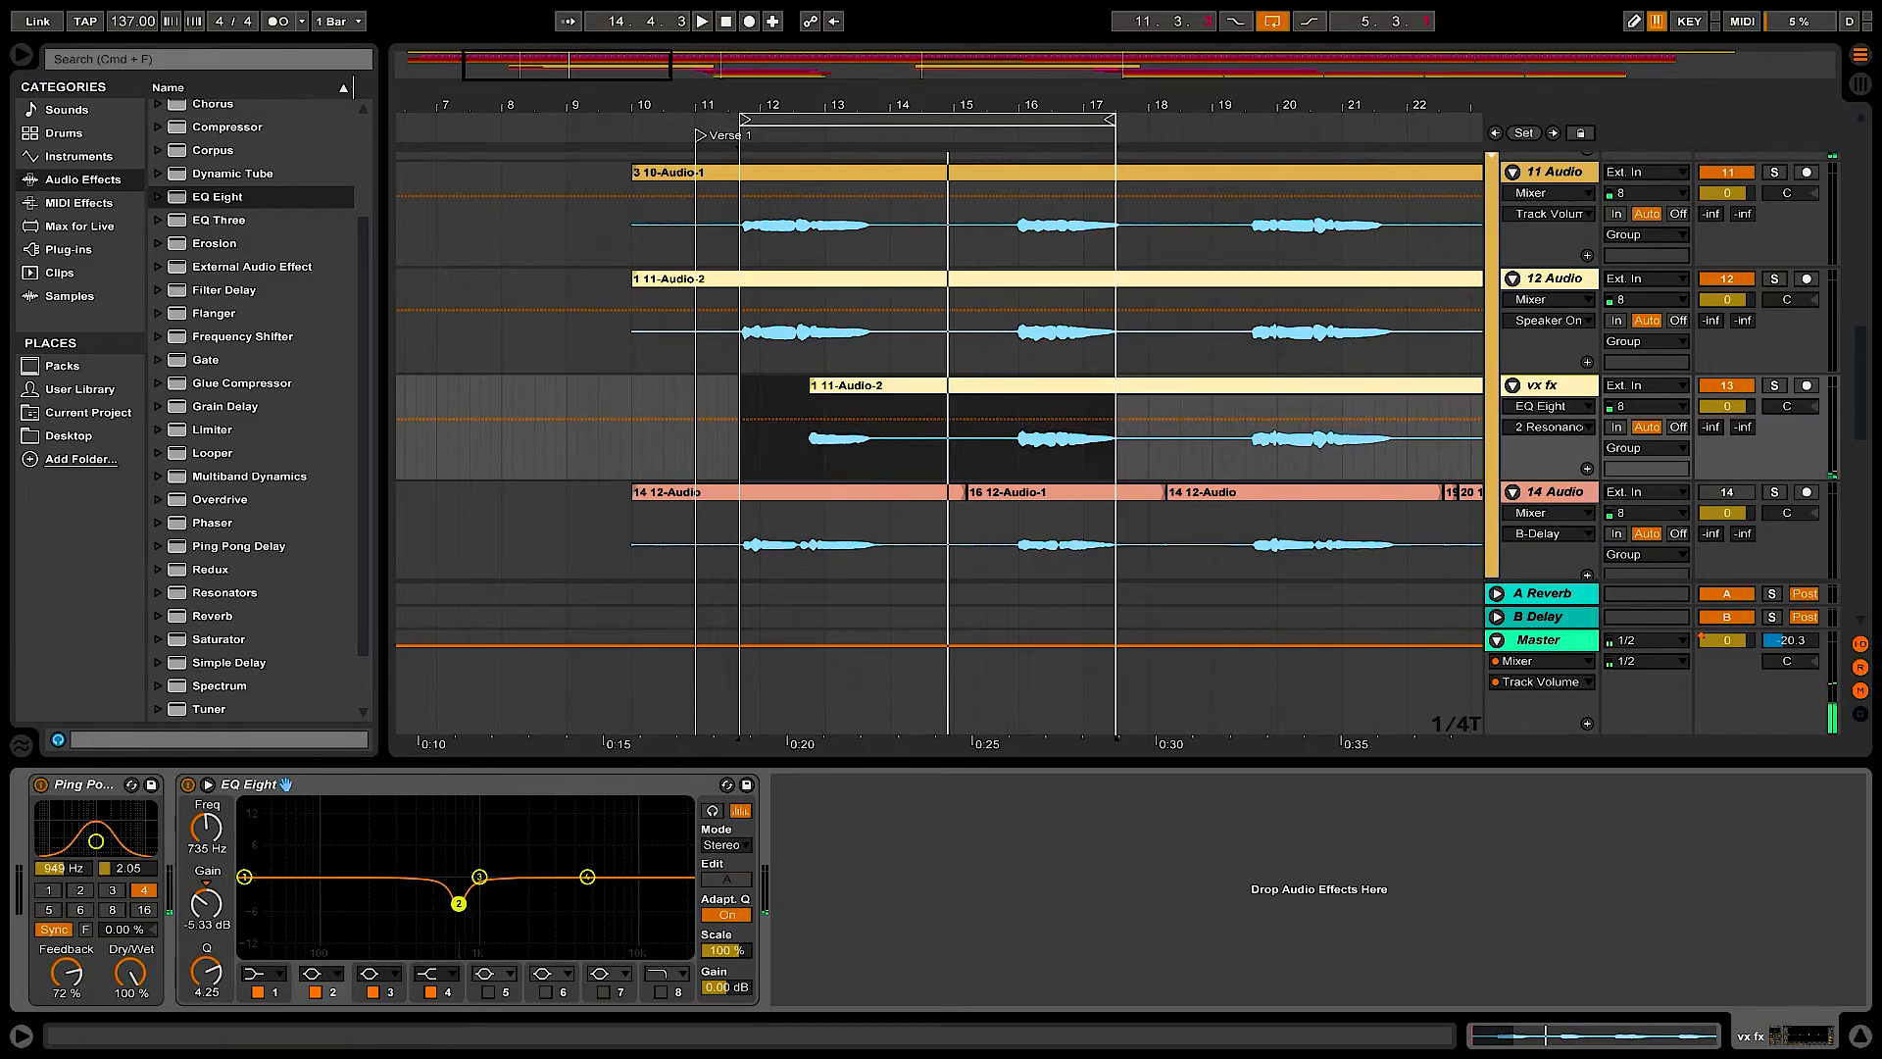
key("space")
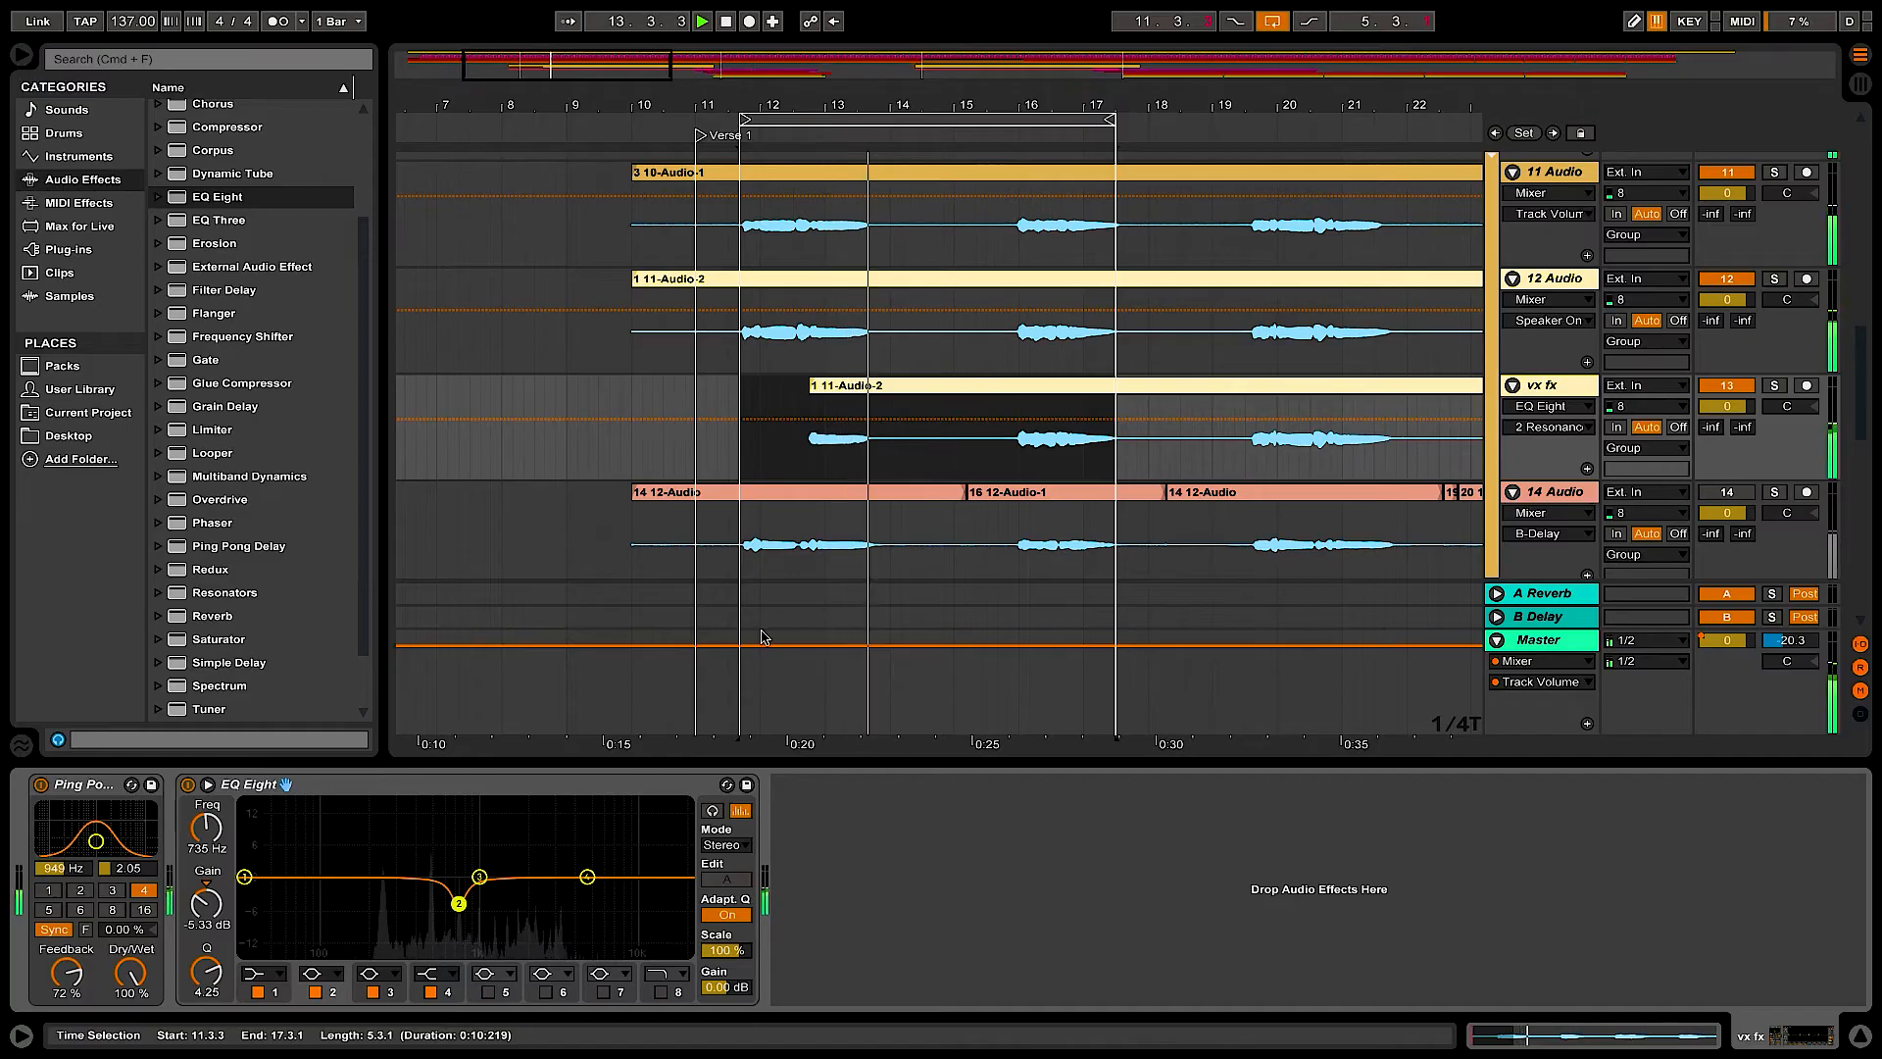
key("space")
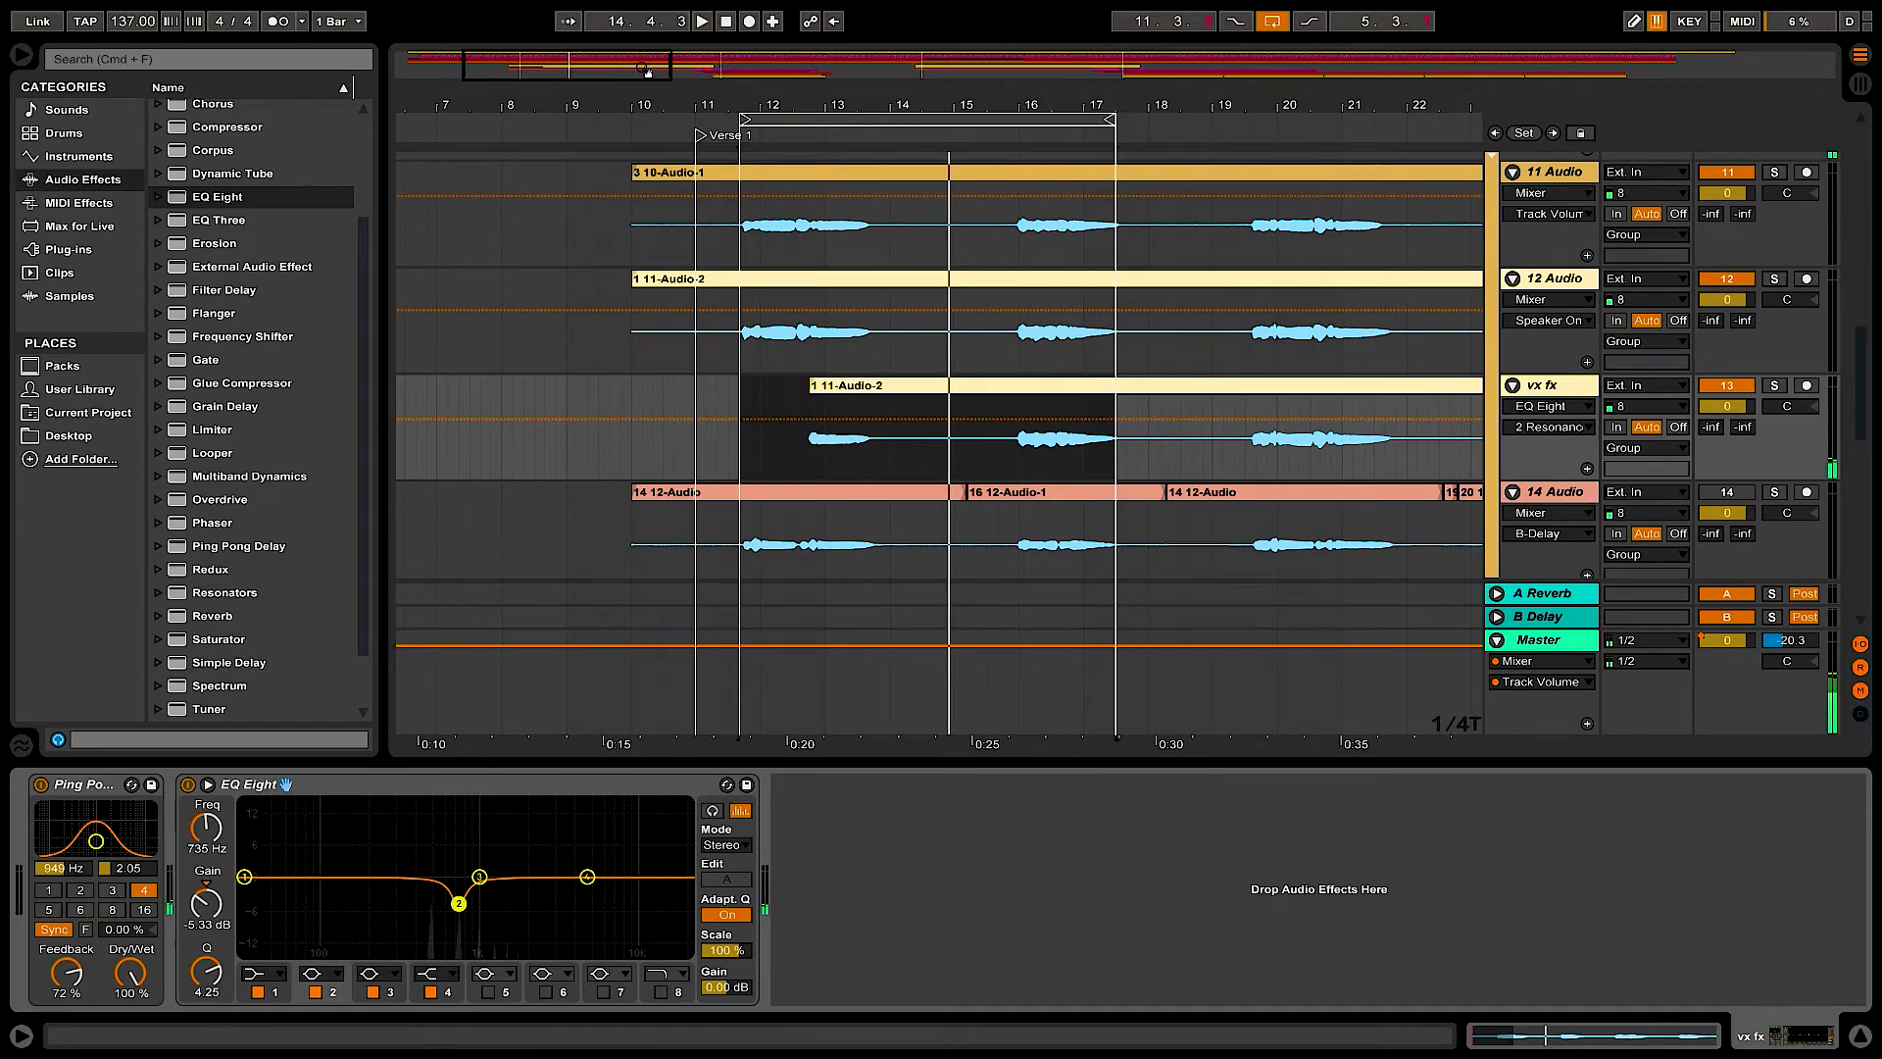
- Extend the loop past the third phrase, delete 15.4.2 to 16.3.2 from the vx fx clip and play it back
left_click_drag(1120, 130, 1328, 126)
left_click(1012, 470)
key("space")
left_click_drag(1012, 471, 1052, 461)
left_click_drag(622, 67, 621, 122)
left_click_drag(664, 472, 784, 464)
key("Delete")
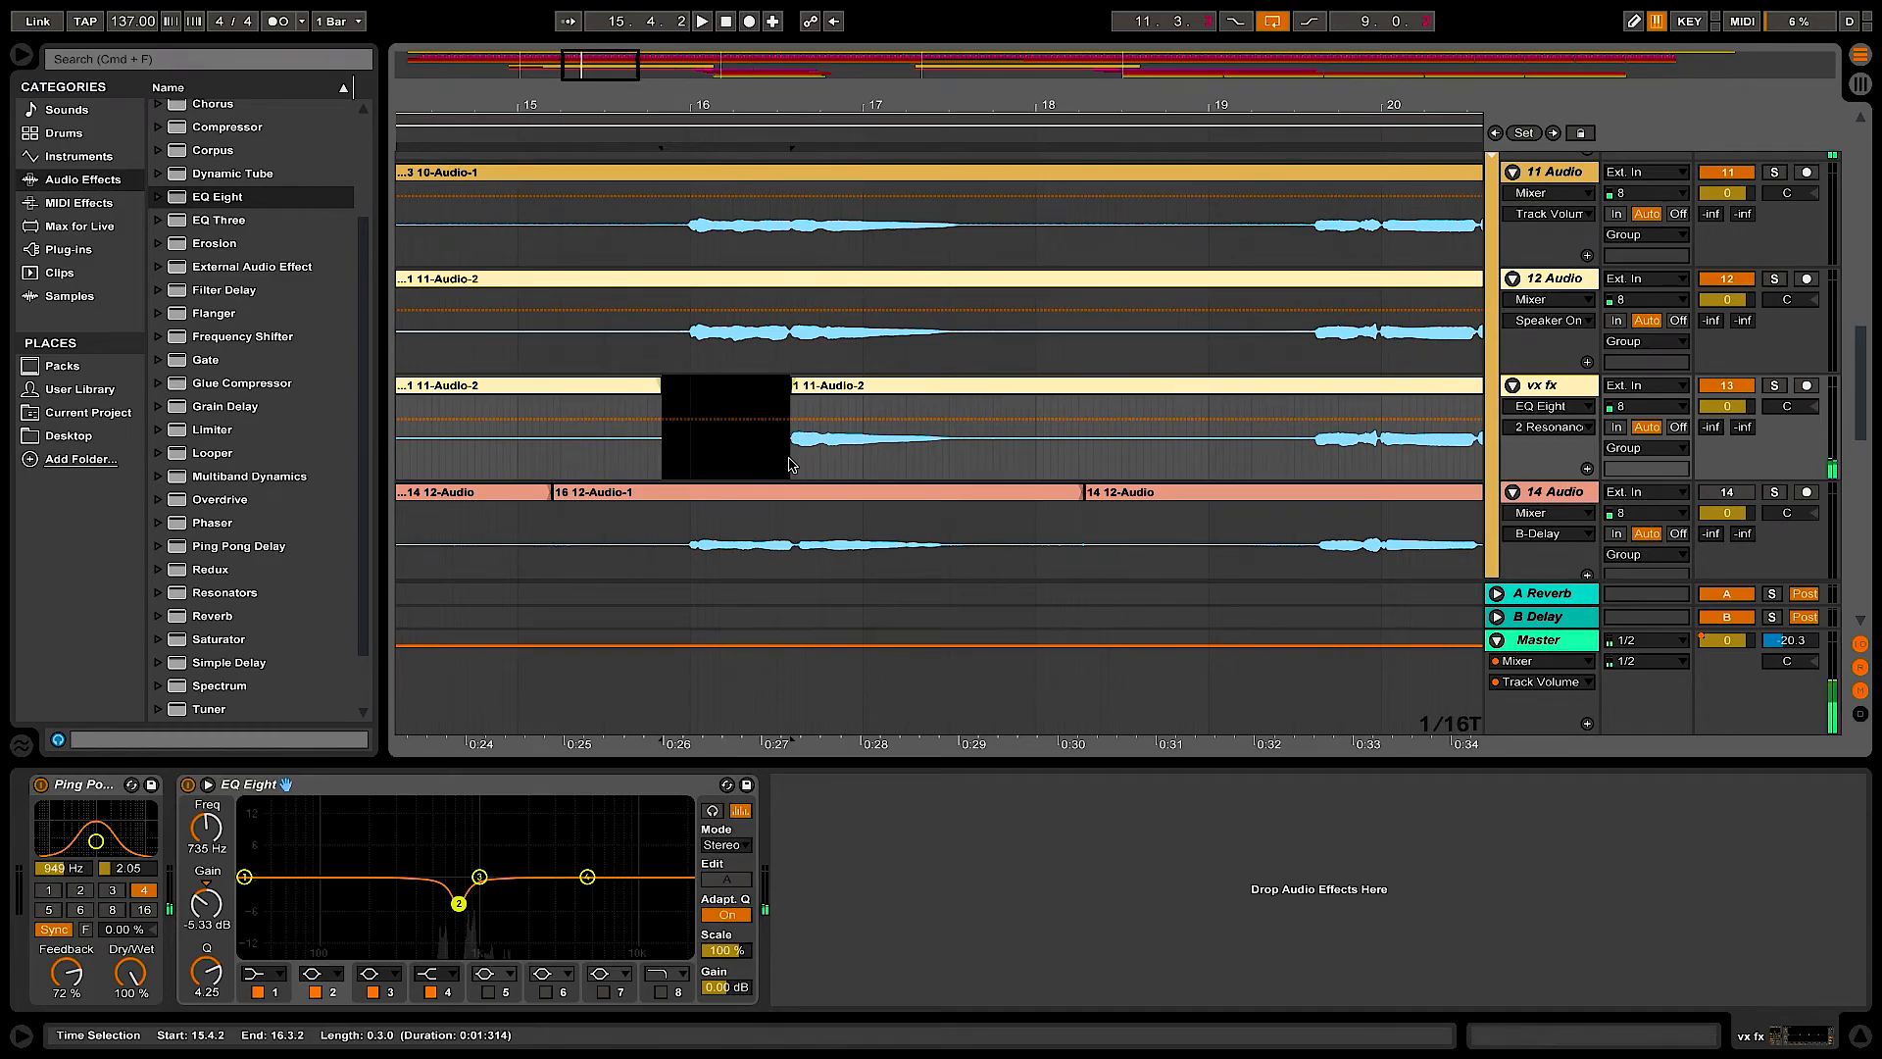
left_click(632, 466)
key("space")
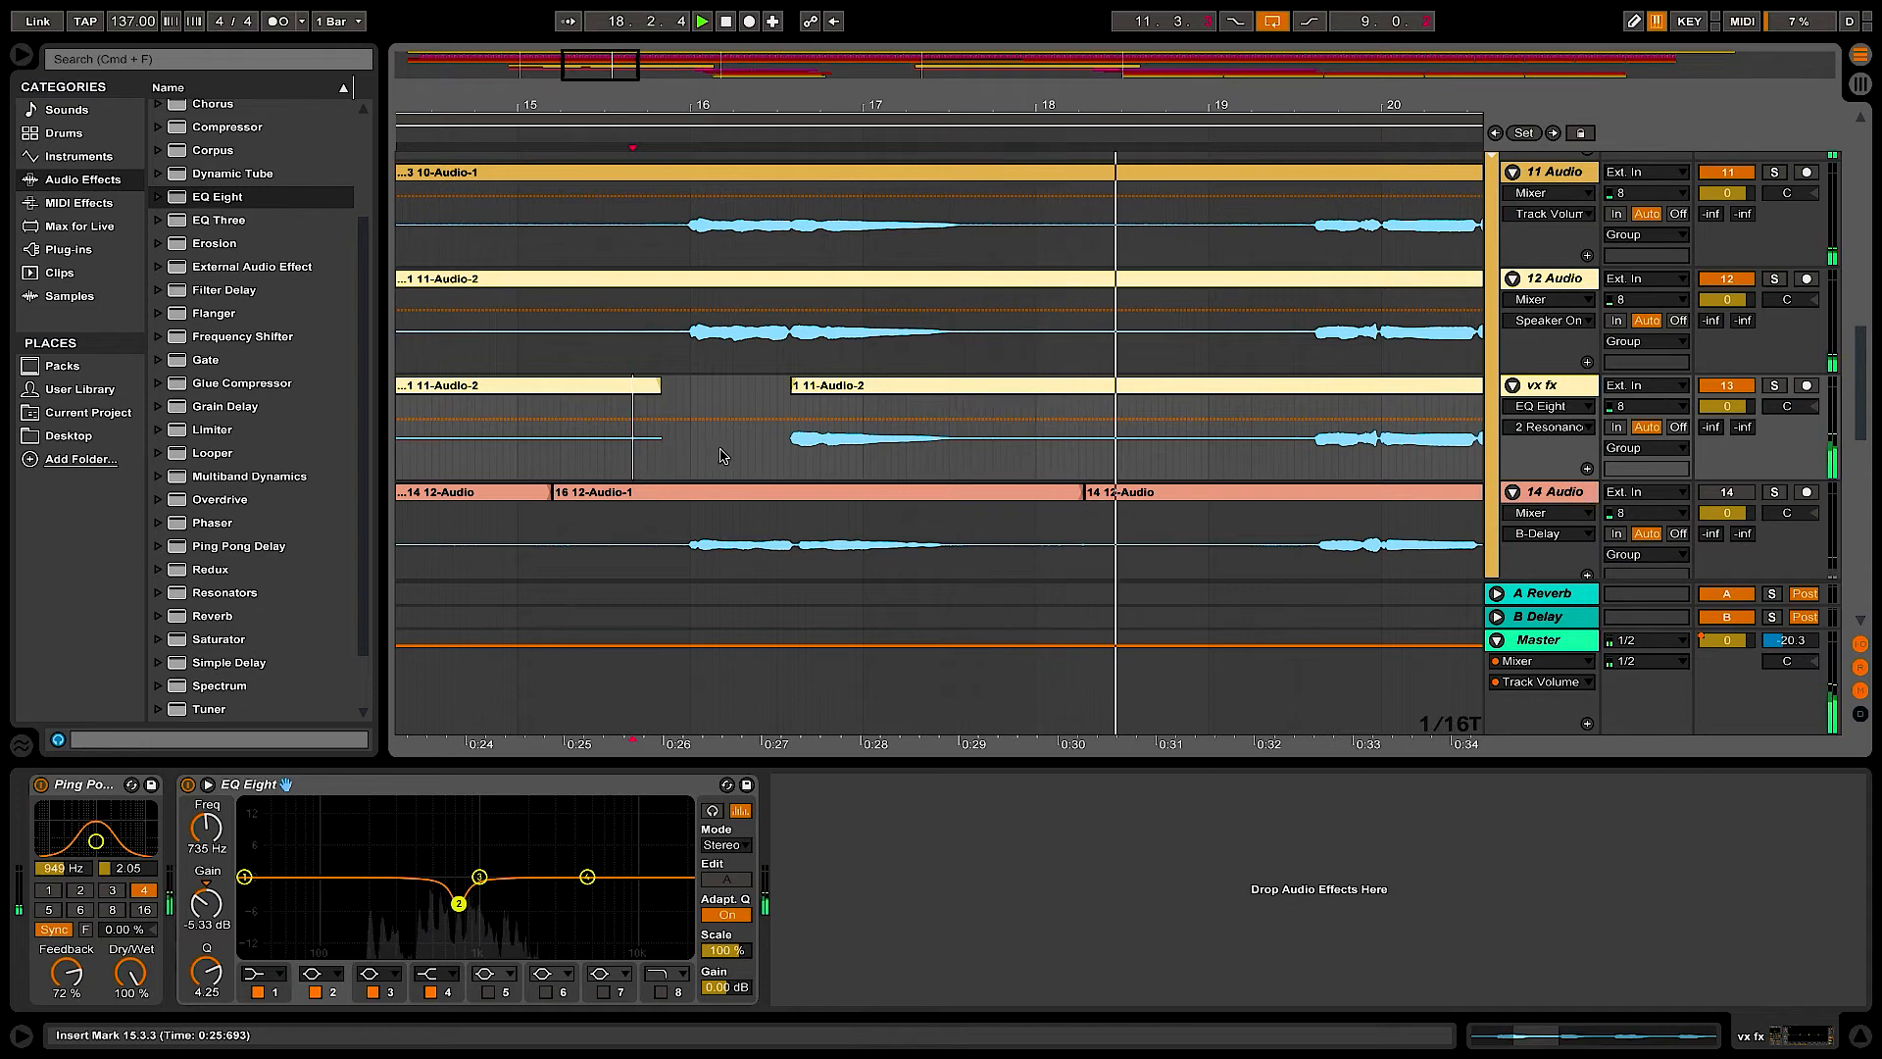
- Extend the loop end to 23.1.3 and hide the browser to widen the arrangement
left_click_drag(608, 83, 639, 127)
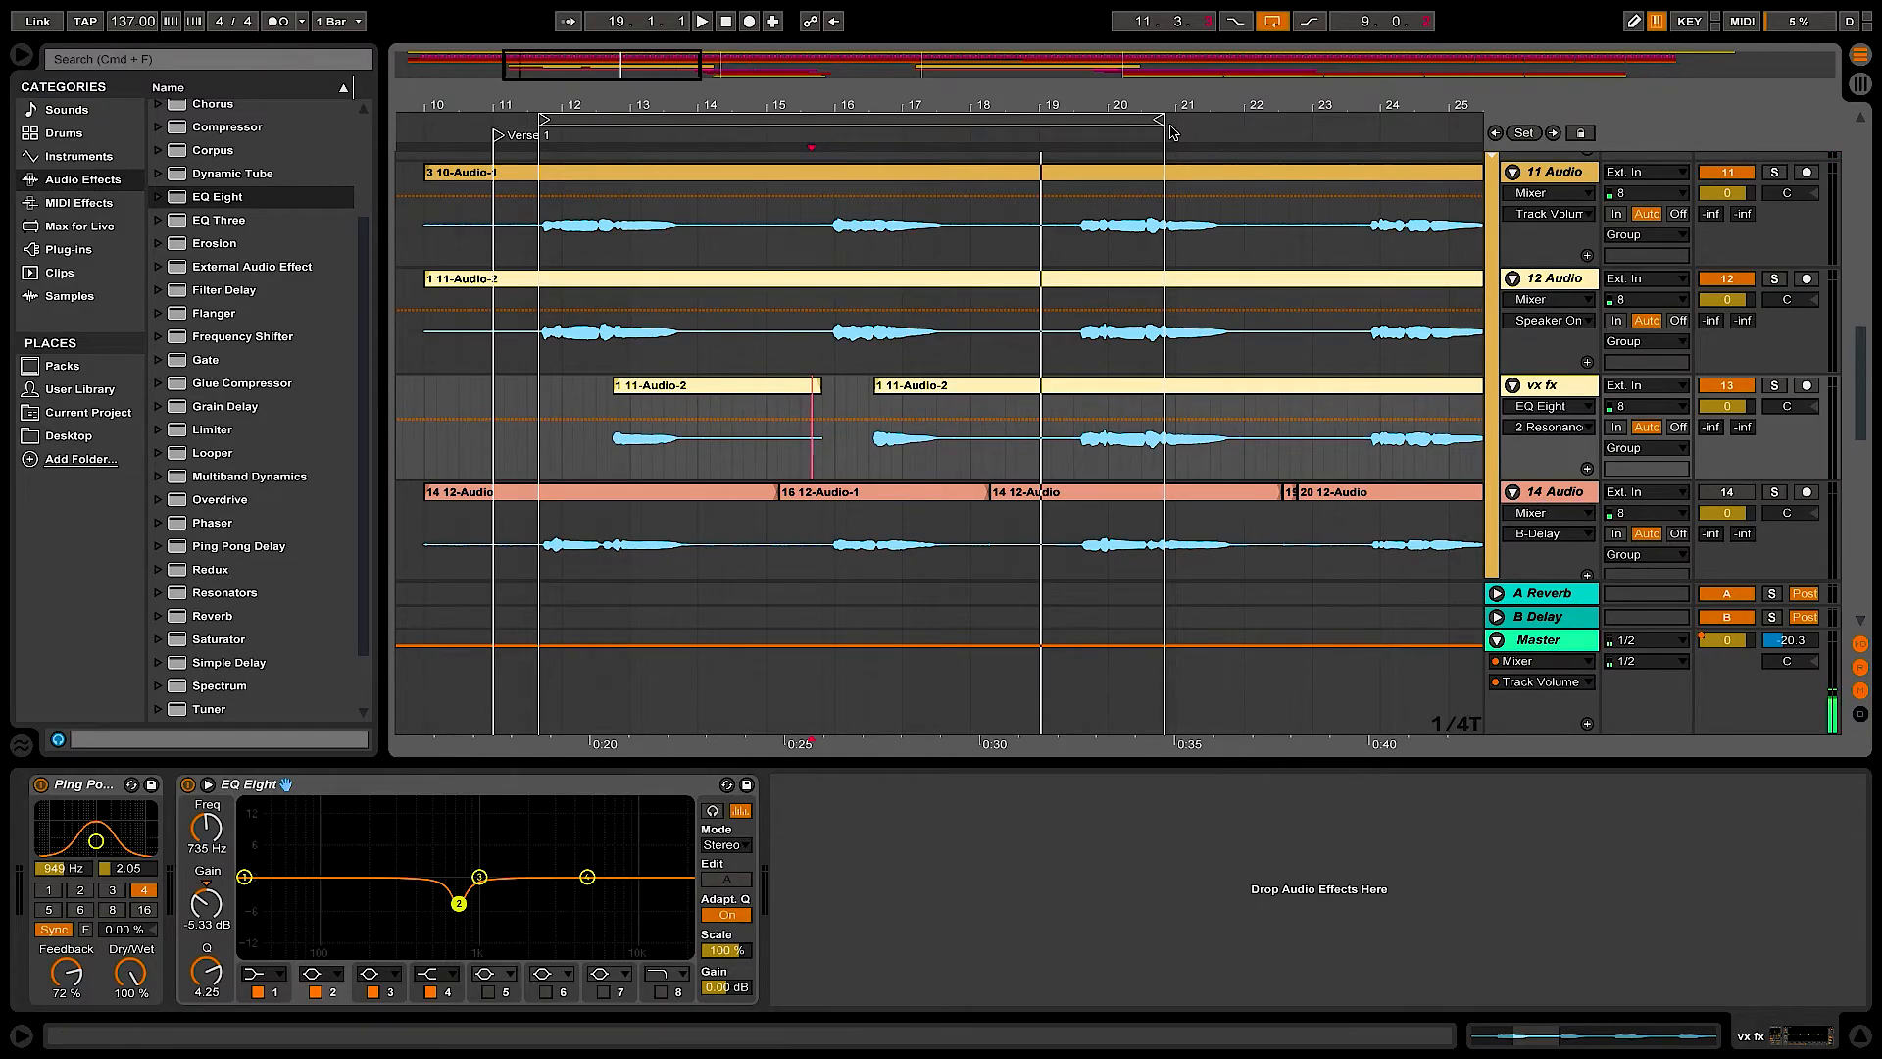
left_click_drag(1160, 122, 1318, 119)
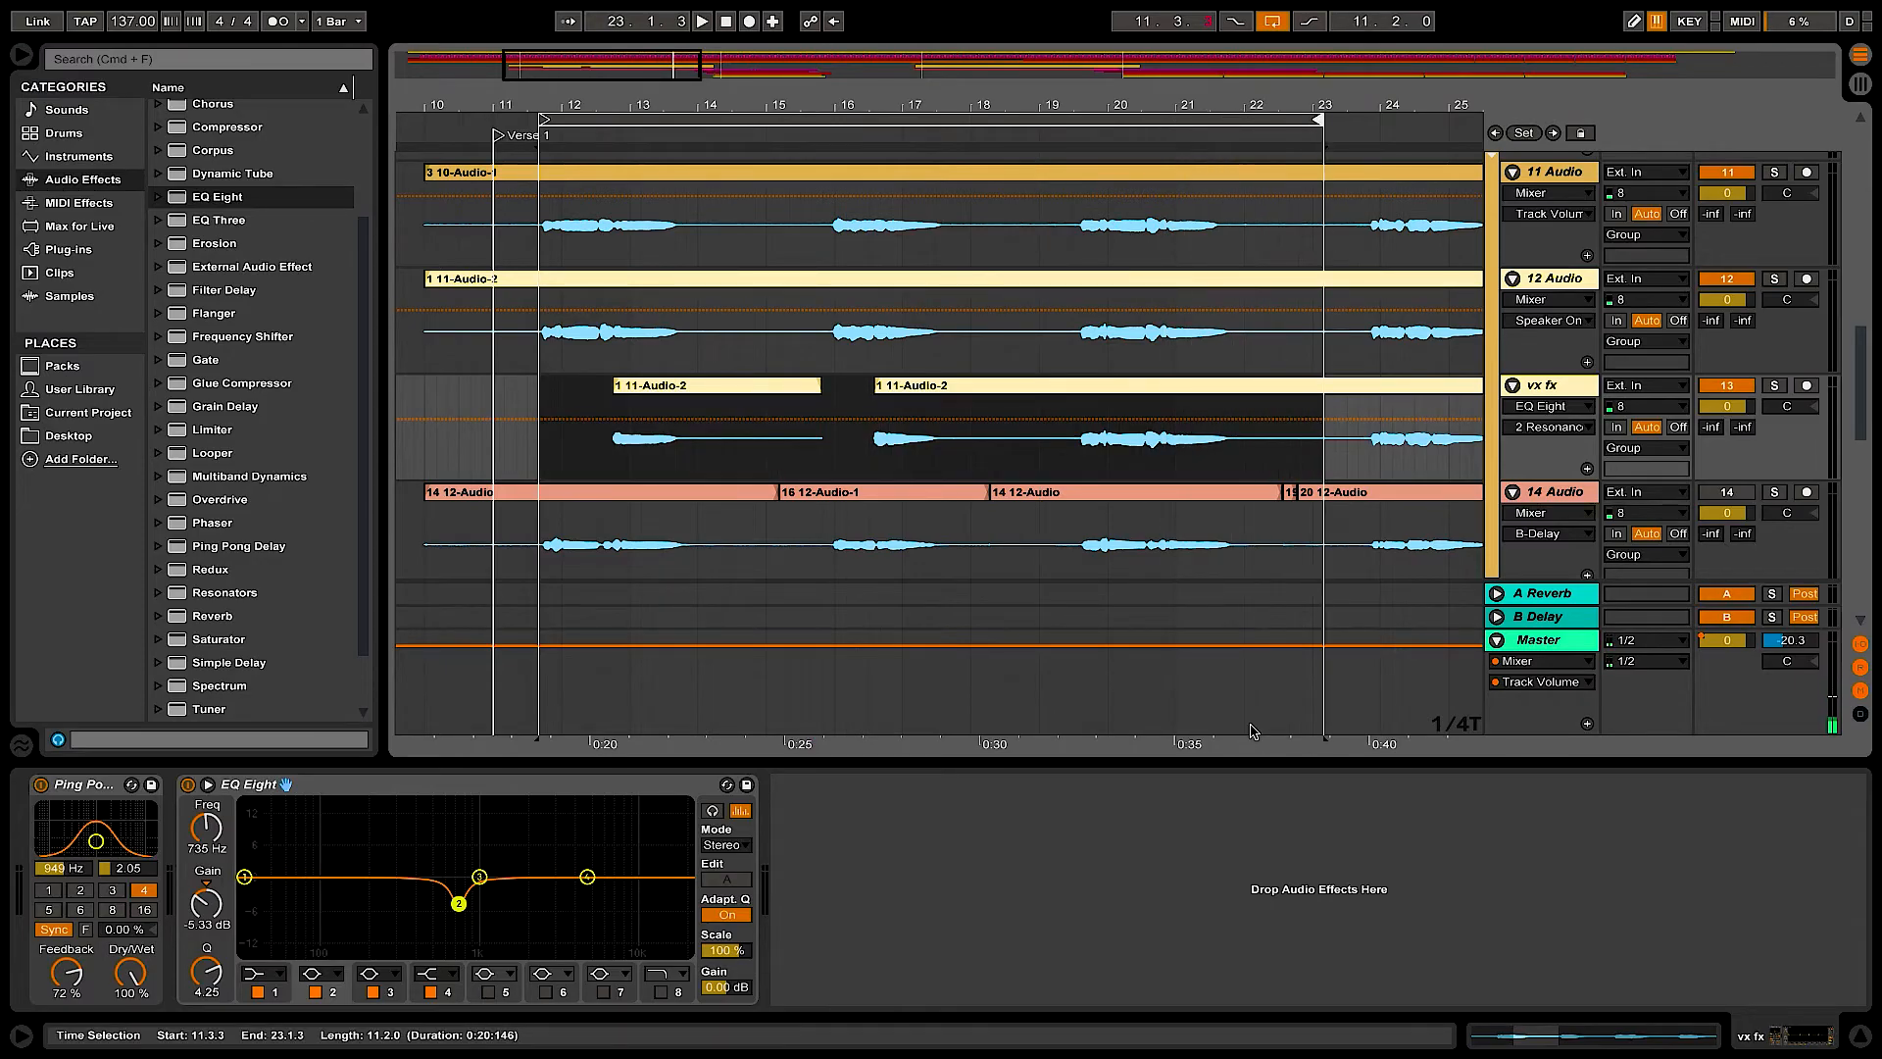
left_click_drag(1184, 747, 1019, 754)
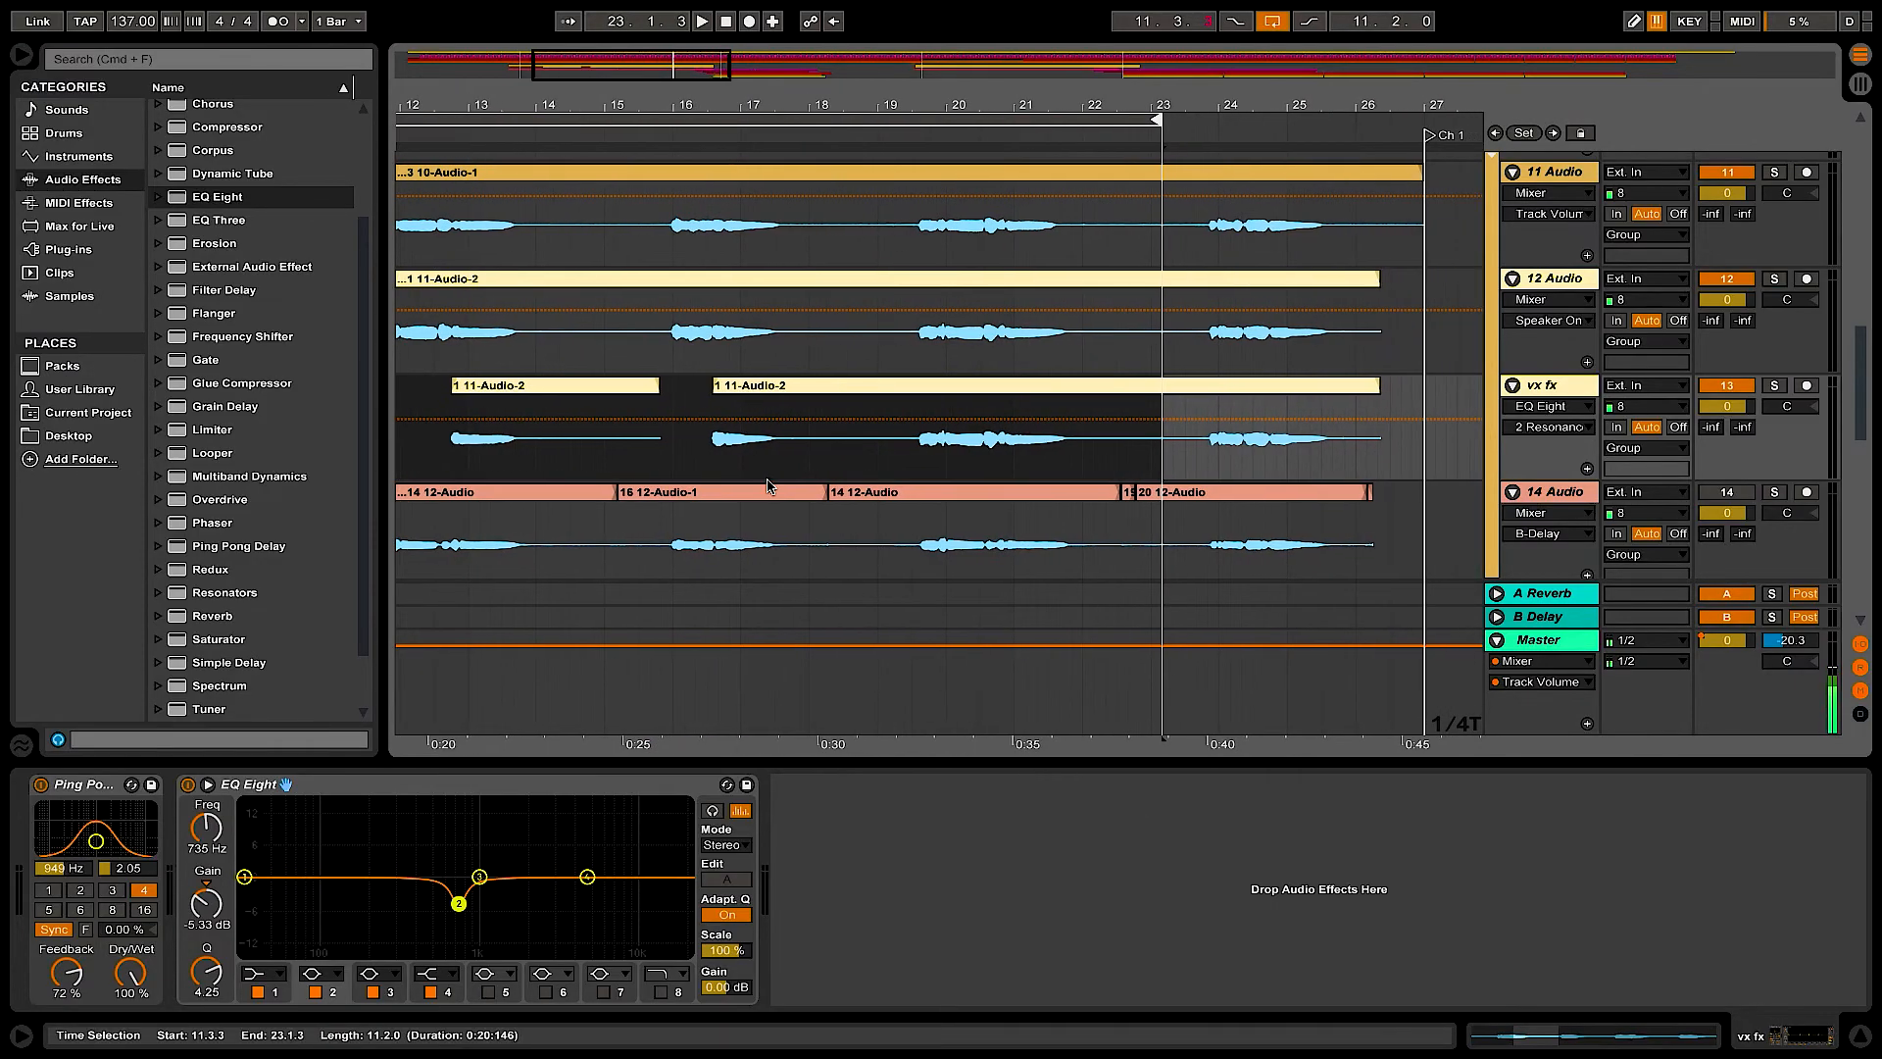
left_click_drag(349, 60, 356, 27)
left_click_drag(710, 743, 739, 743)
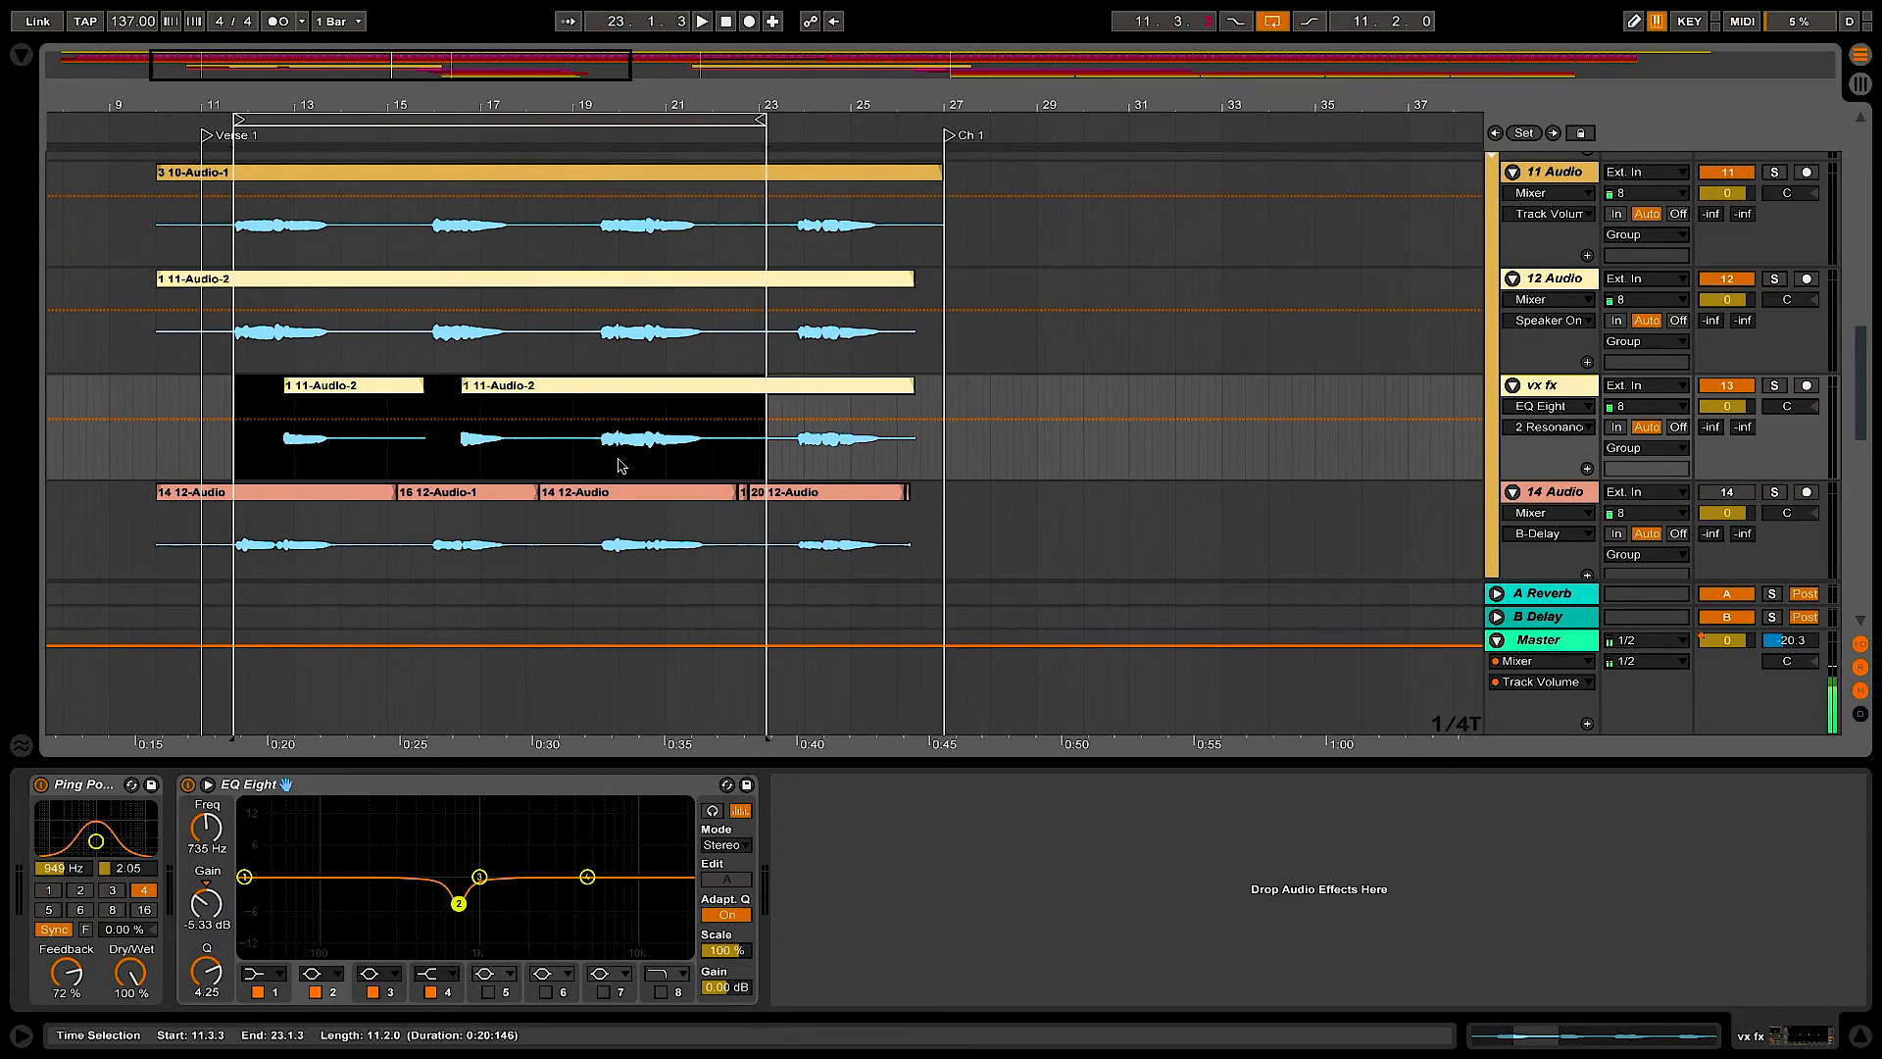
- Delete the opening part of the third vocal phrase on vx fx, starting at 19.3.2, and play back the rest
left_click_drag(431, 73, 429, 147)
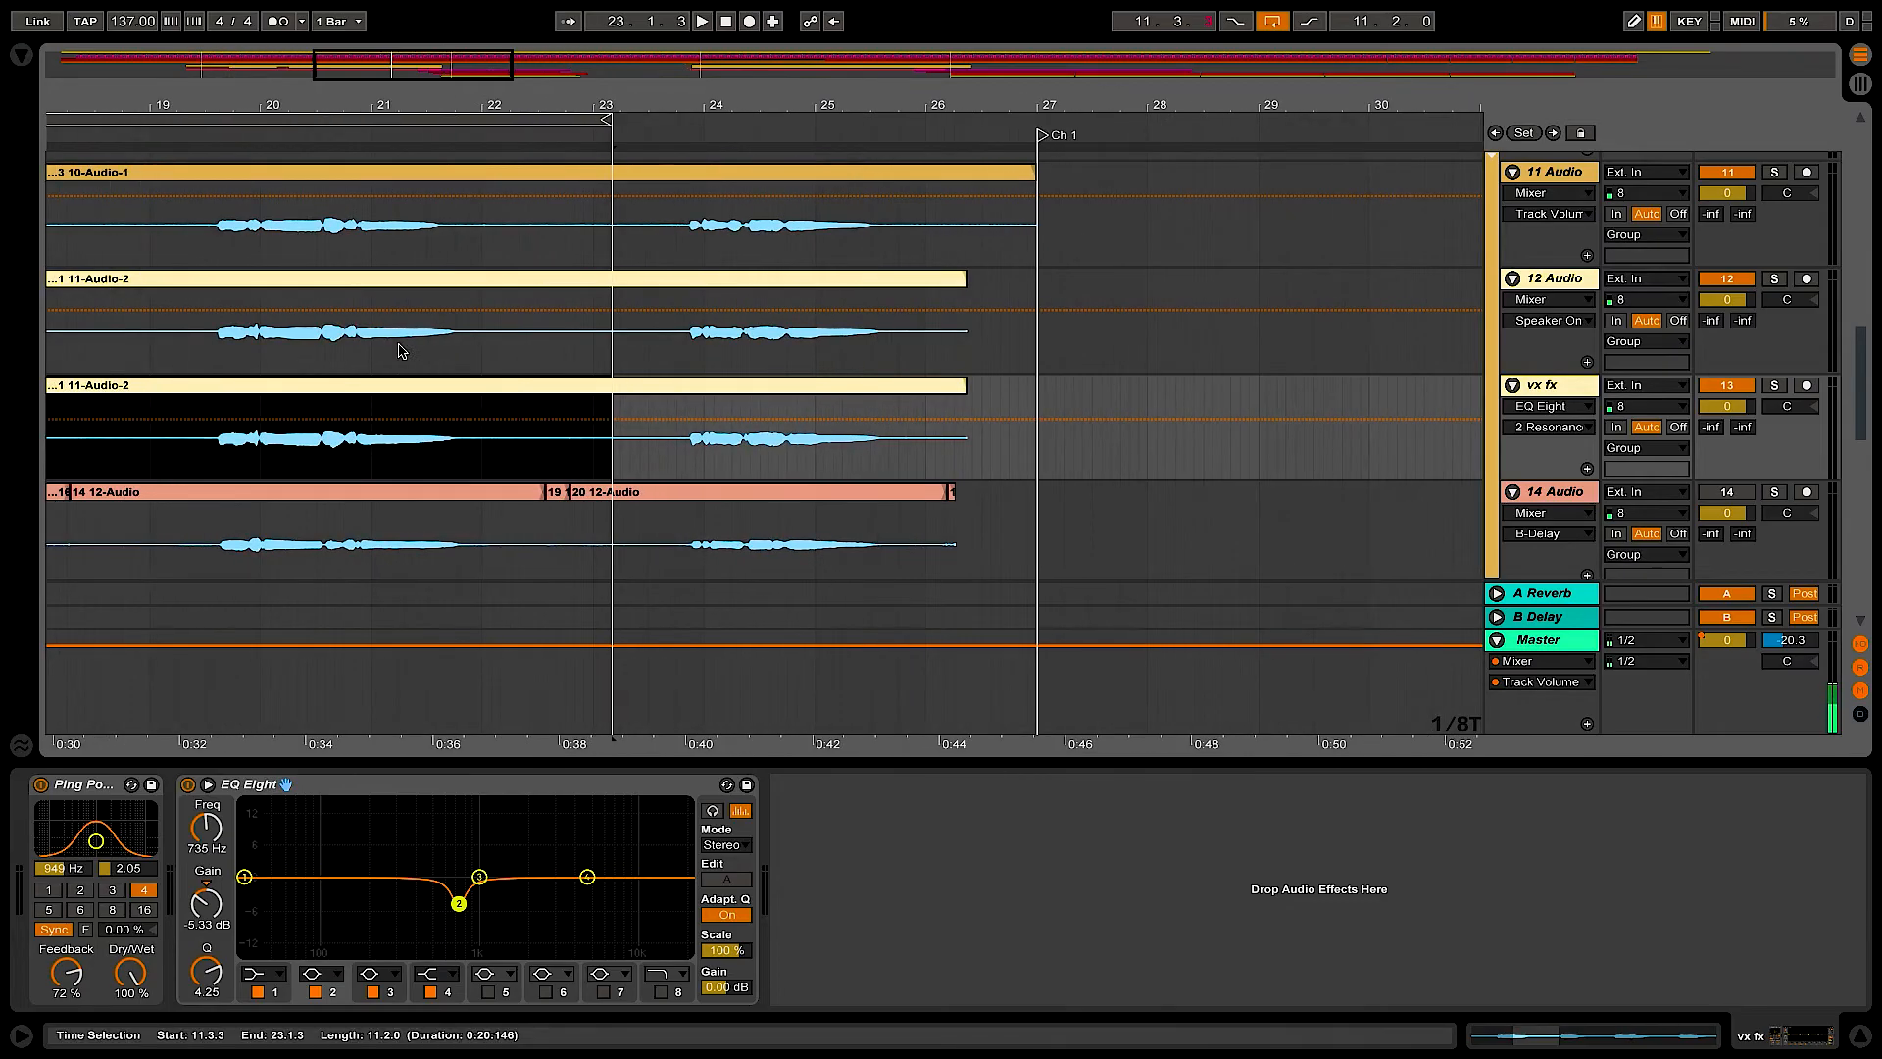
left_click(223, 467)
left_click_drag(210, 468, 313, 457)
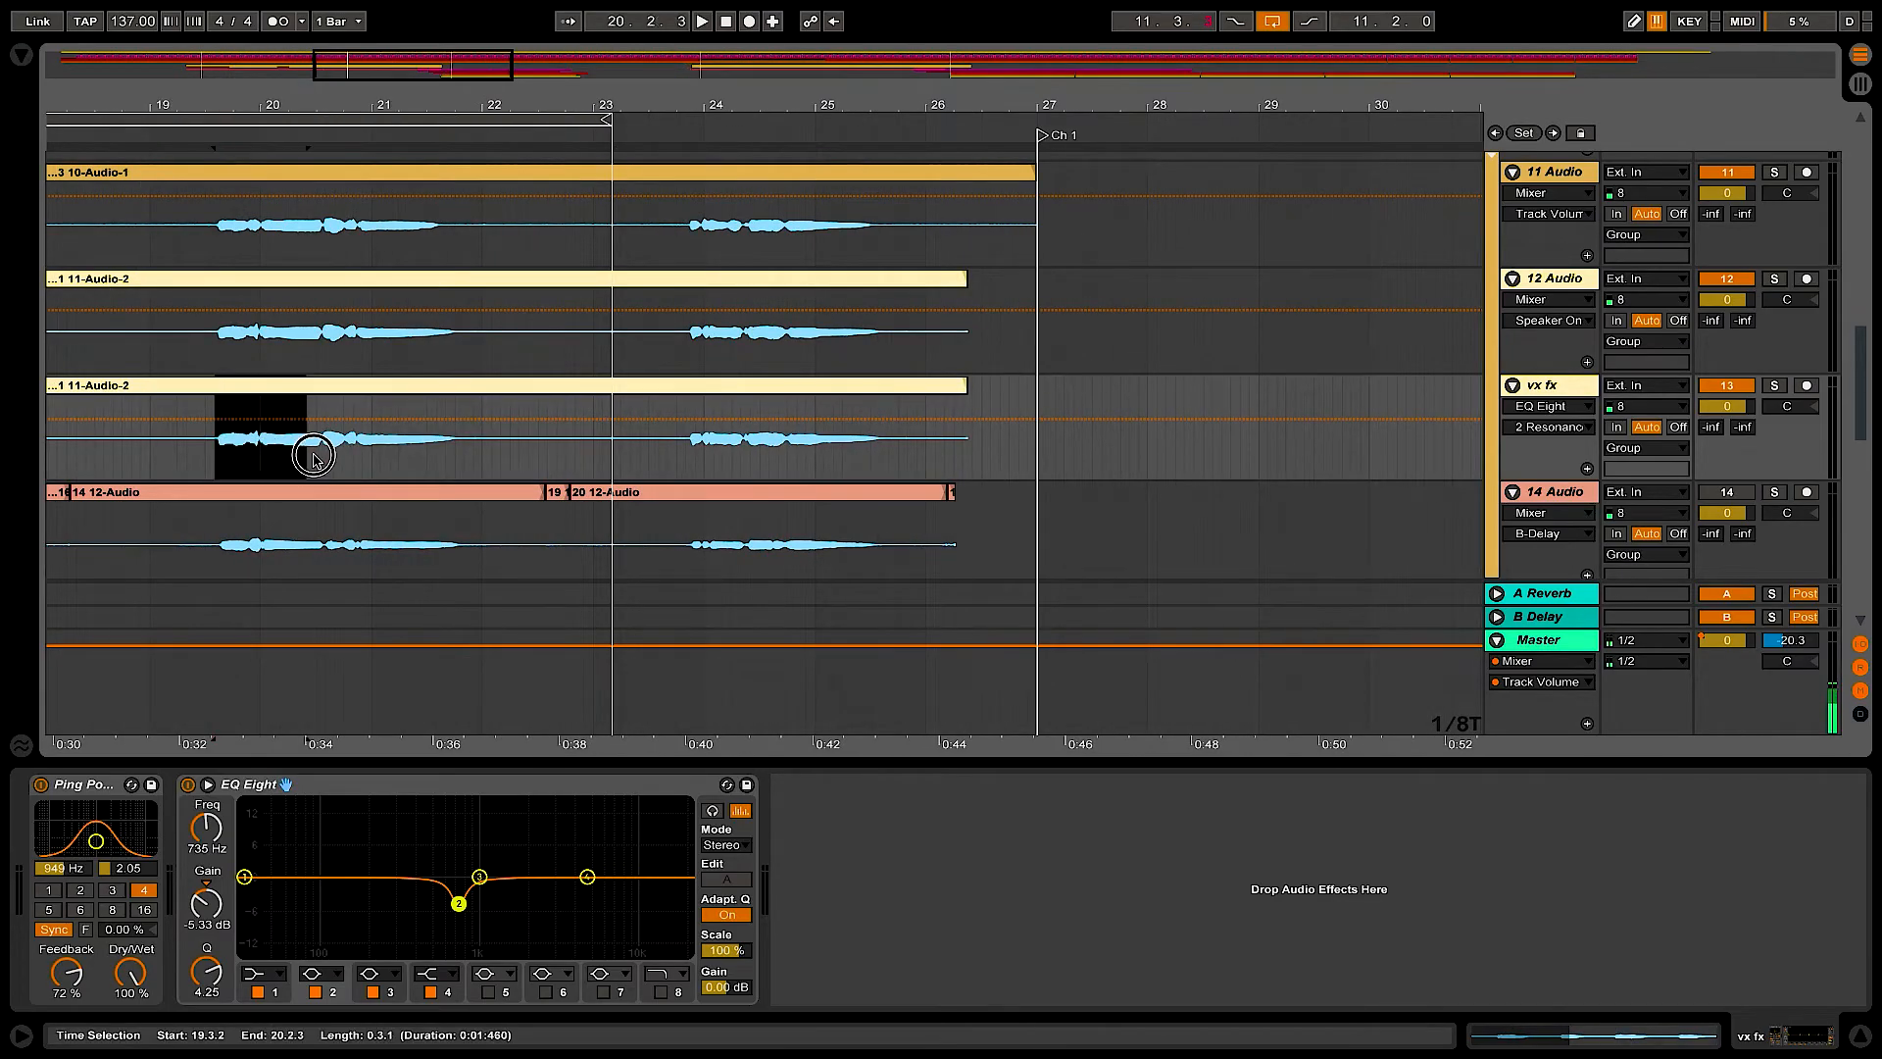
key("Delete")
left_click(309, 468)
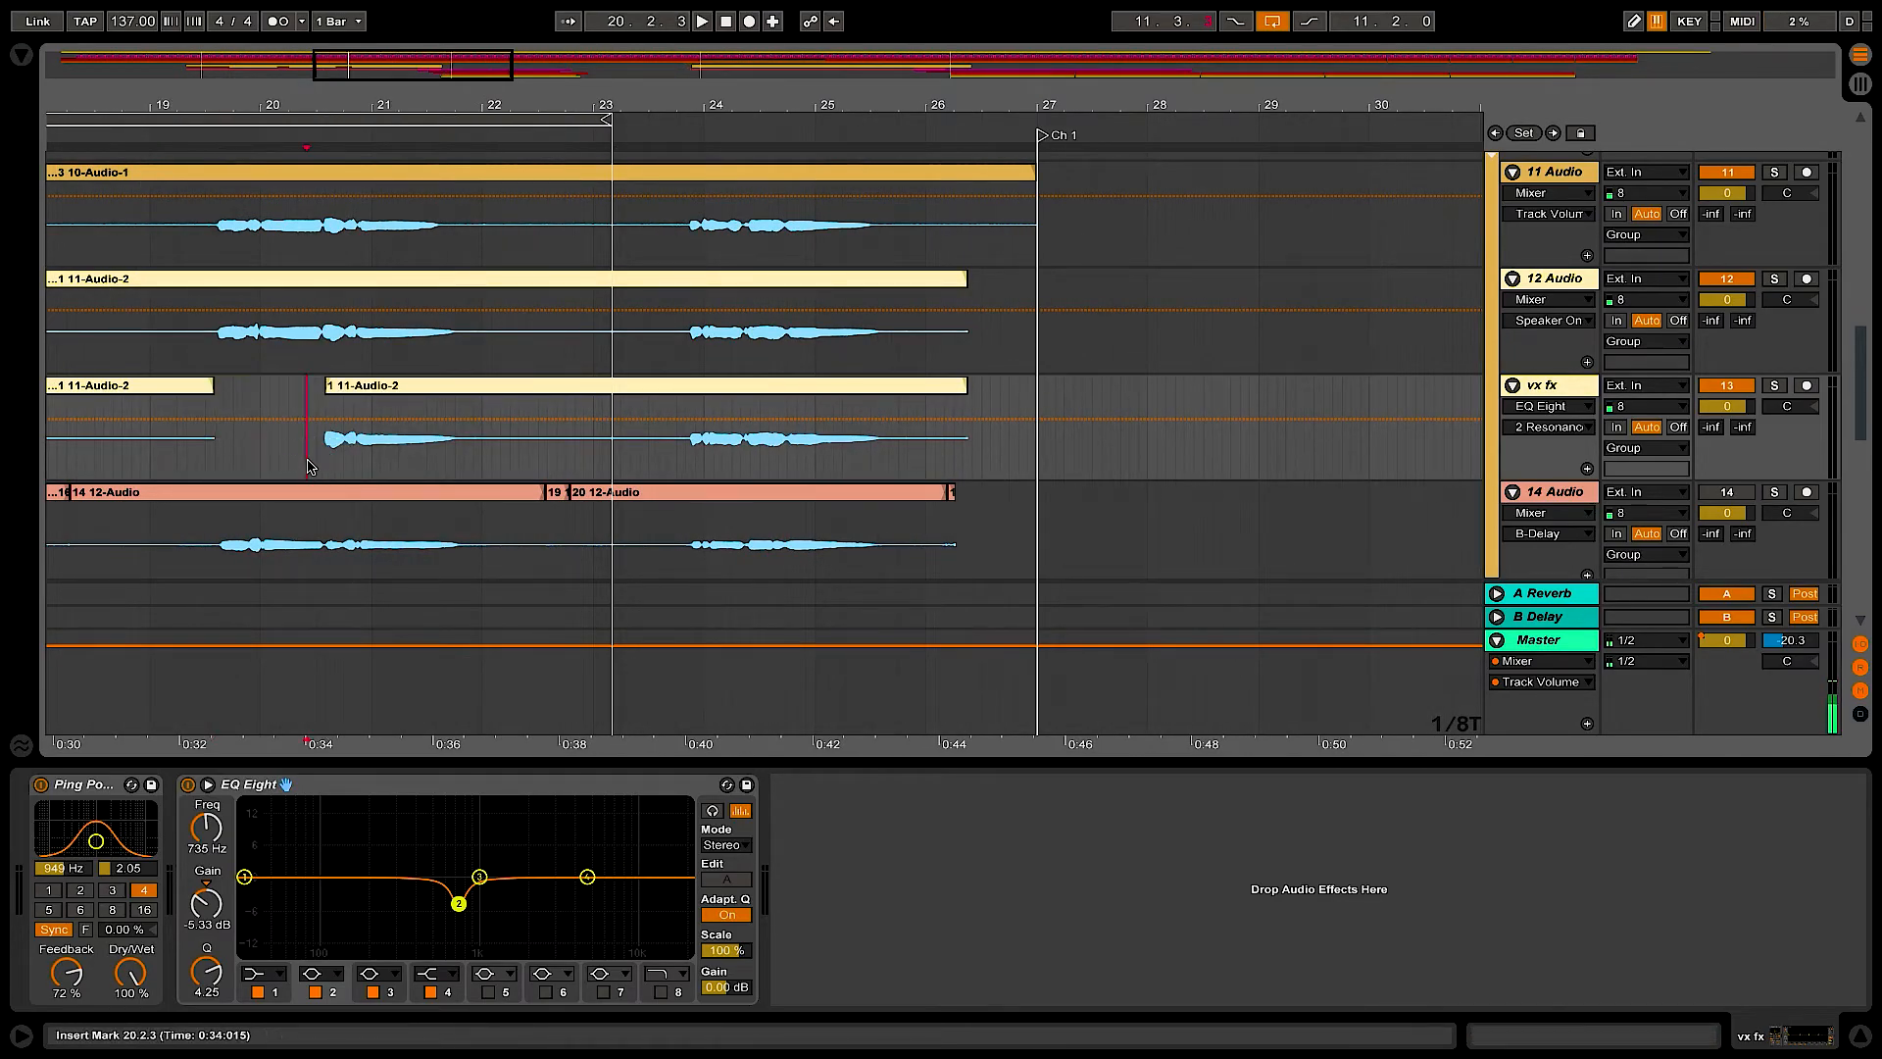
key("space")
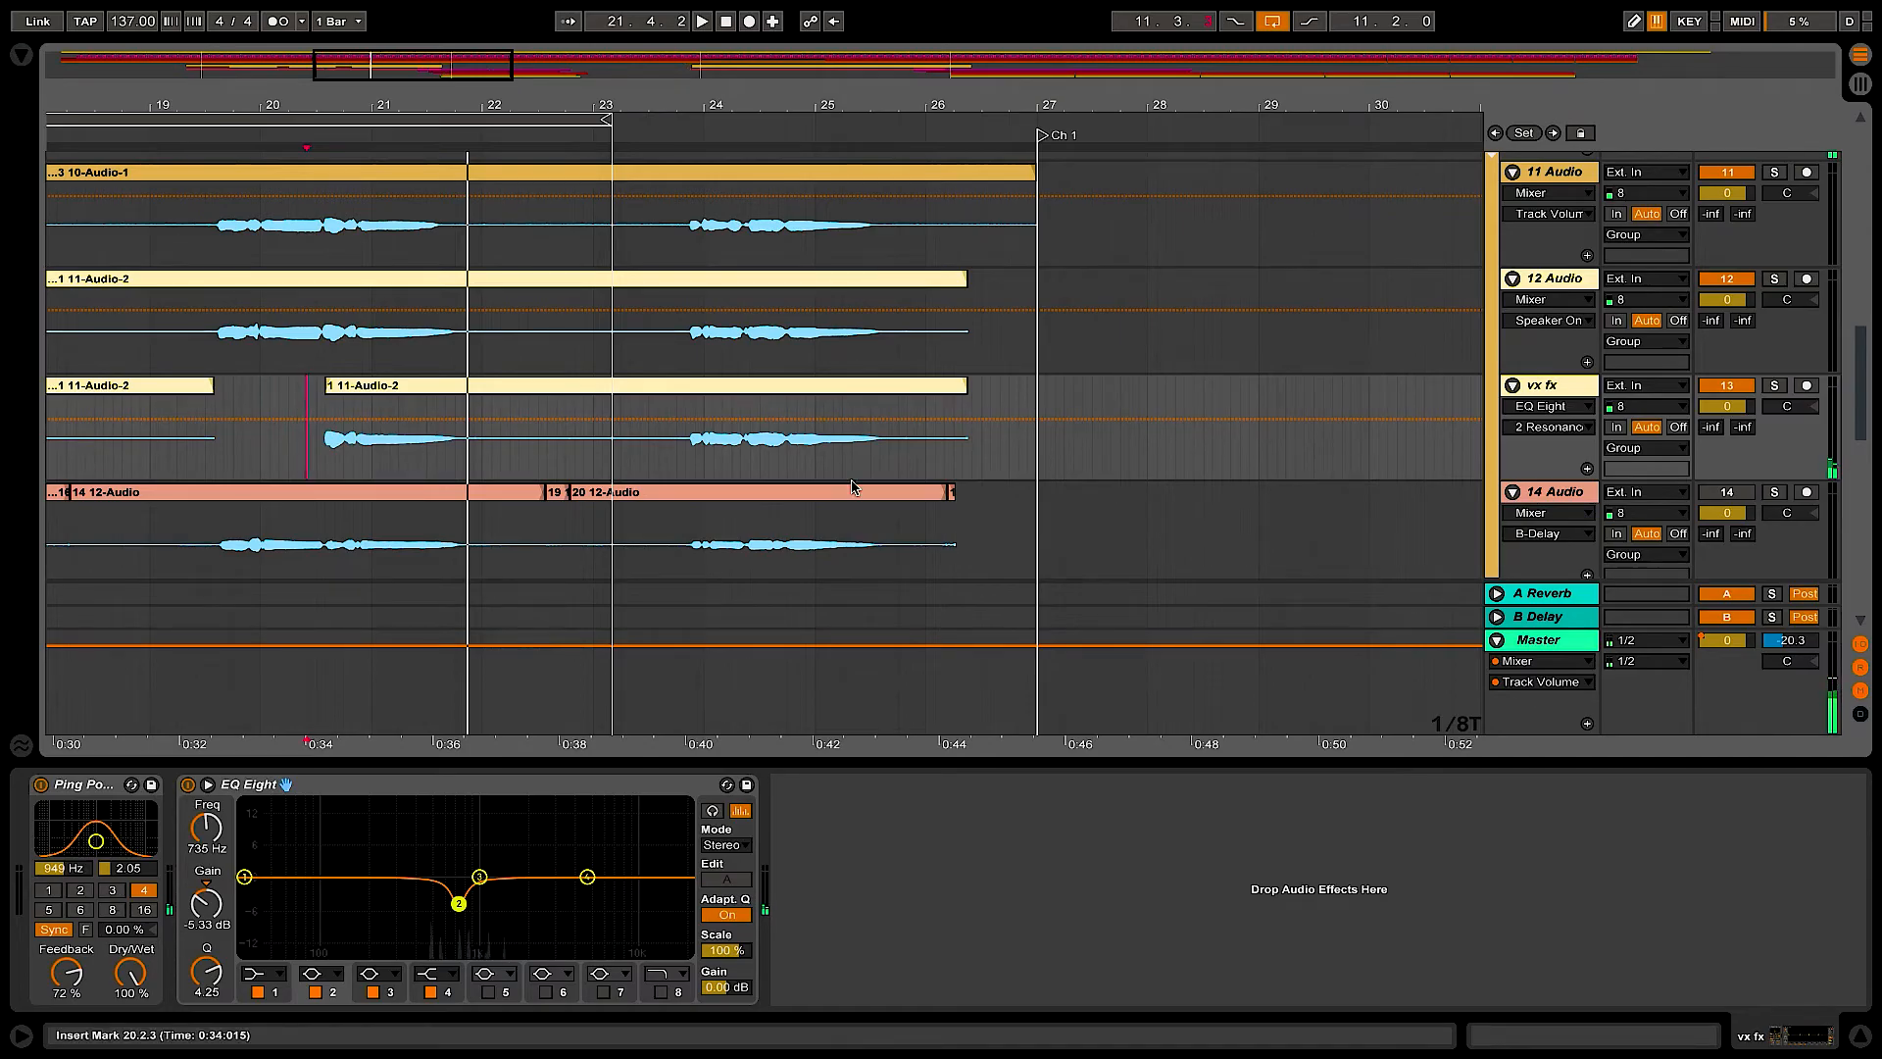
- Look through the instrument tracks and play back the vocals with the trimmed delay clips from 11.2.1
left_click_drag(1864, 431, 1825, 155)
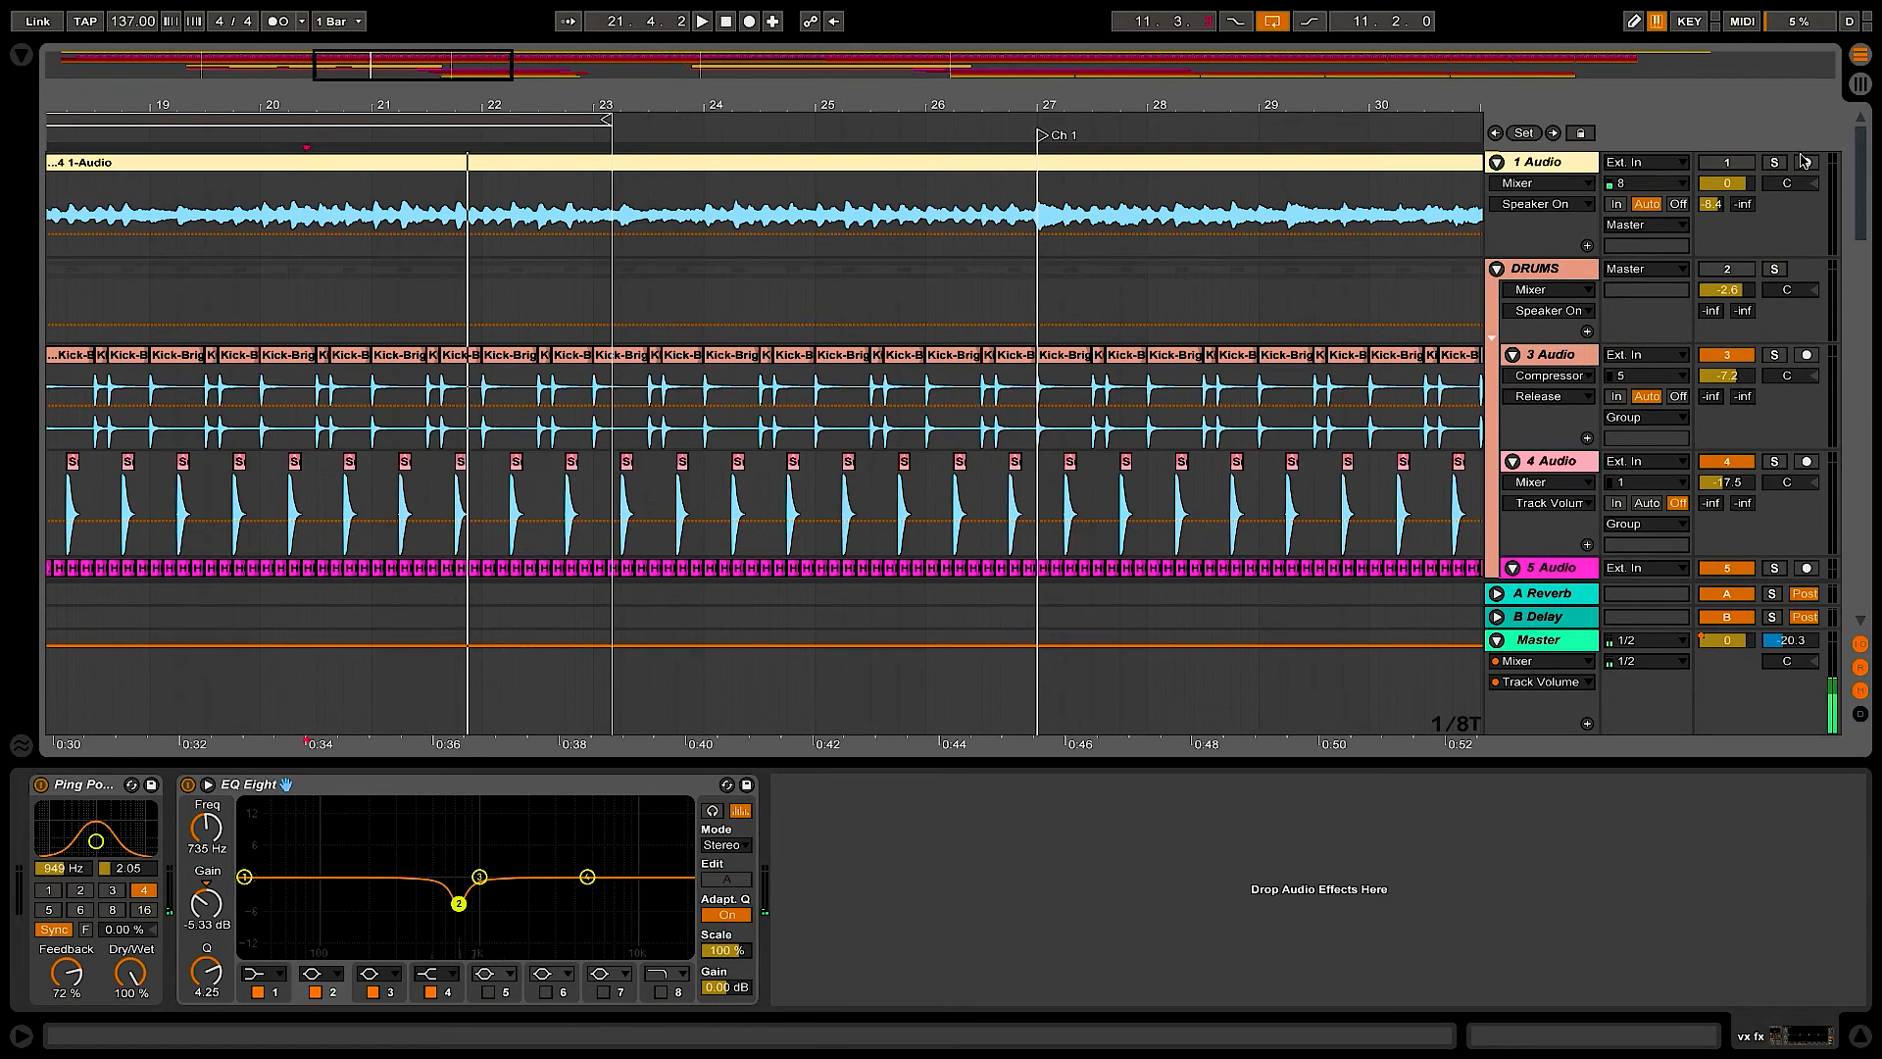
scroll(1716, 274, "down", 5)
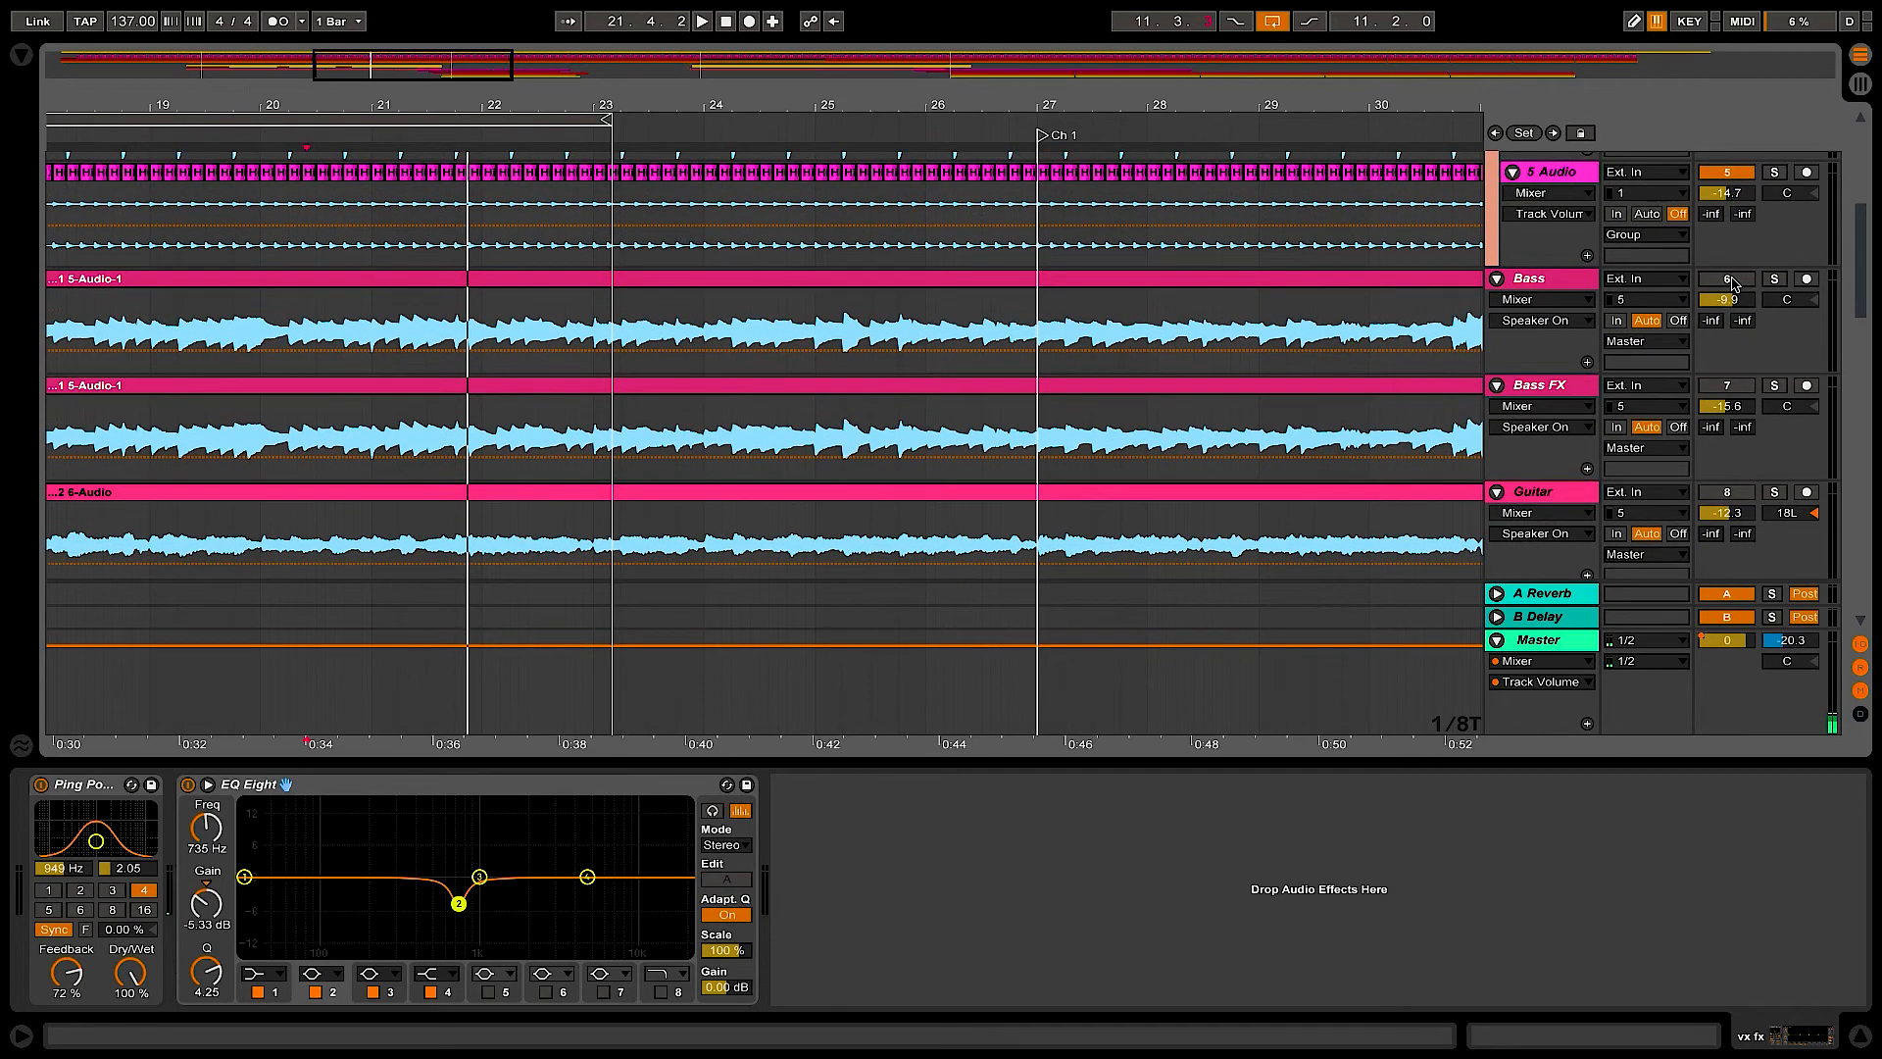
scroll(1725, 492, "down", 5)
scroll(686, 460, "left", 8)
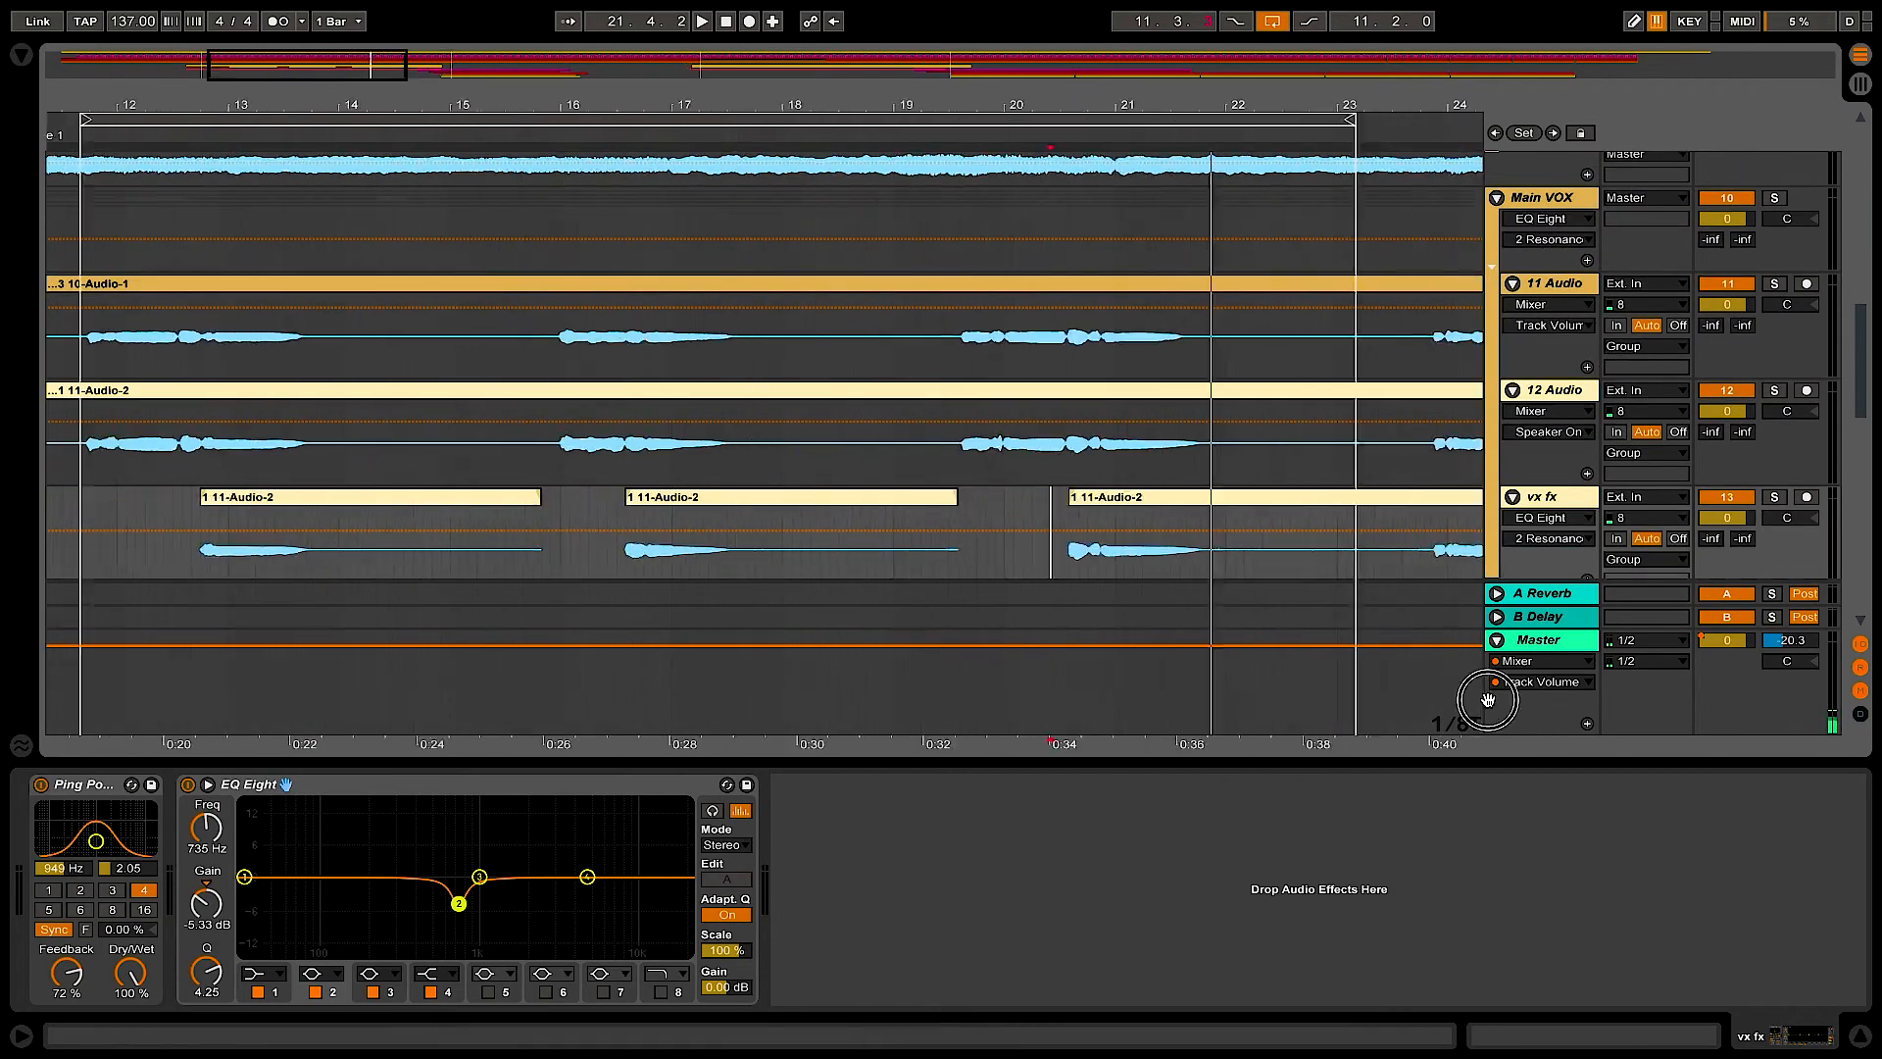
left_click(365, 469)
key("space")
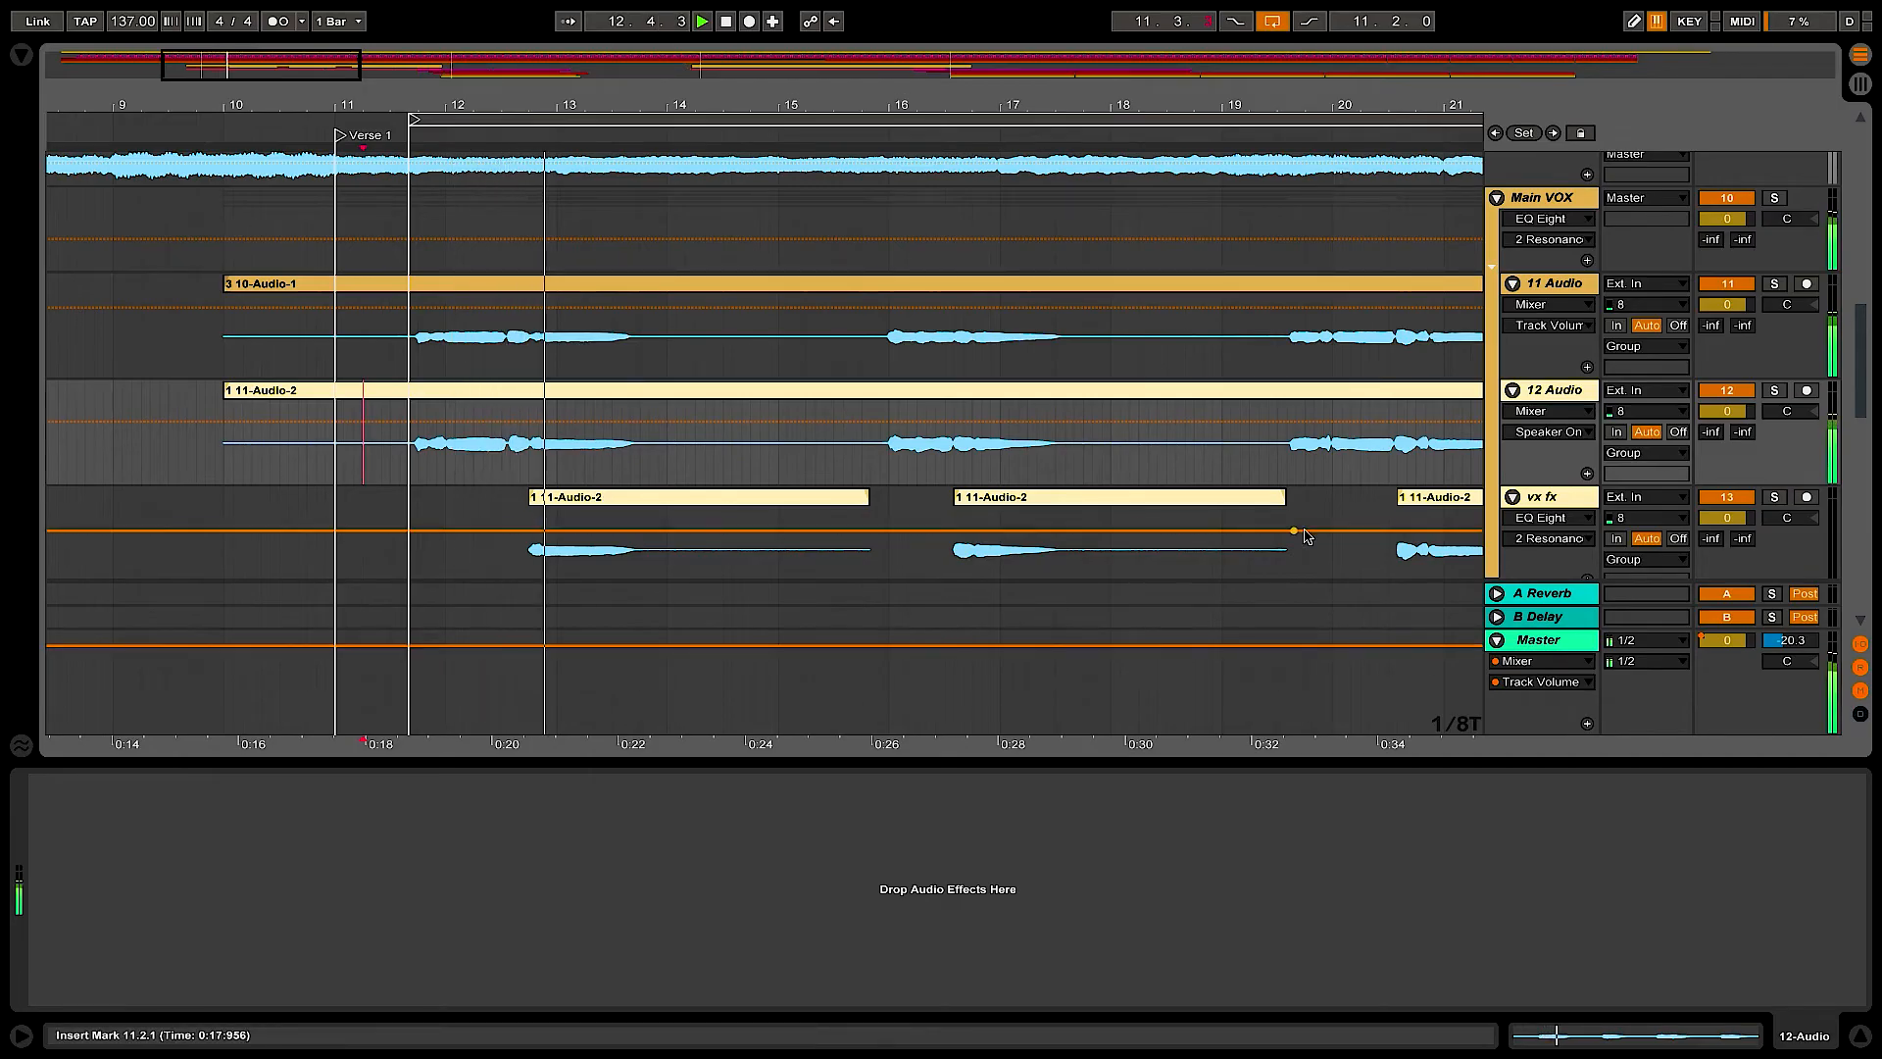
- Audition beat delays 6, 8 and 2 on the vx fx track's Ping Pong Delay and choose 1
left_click(1518, 501)
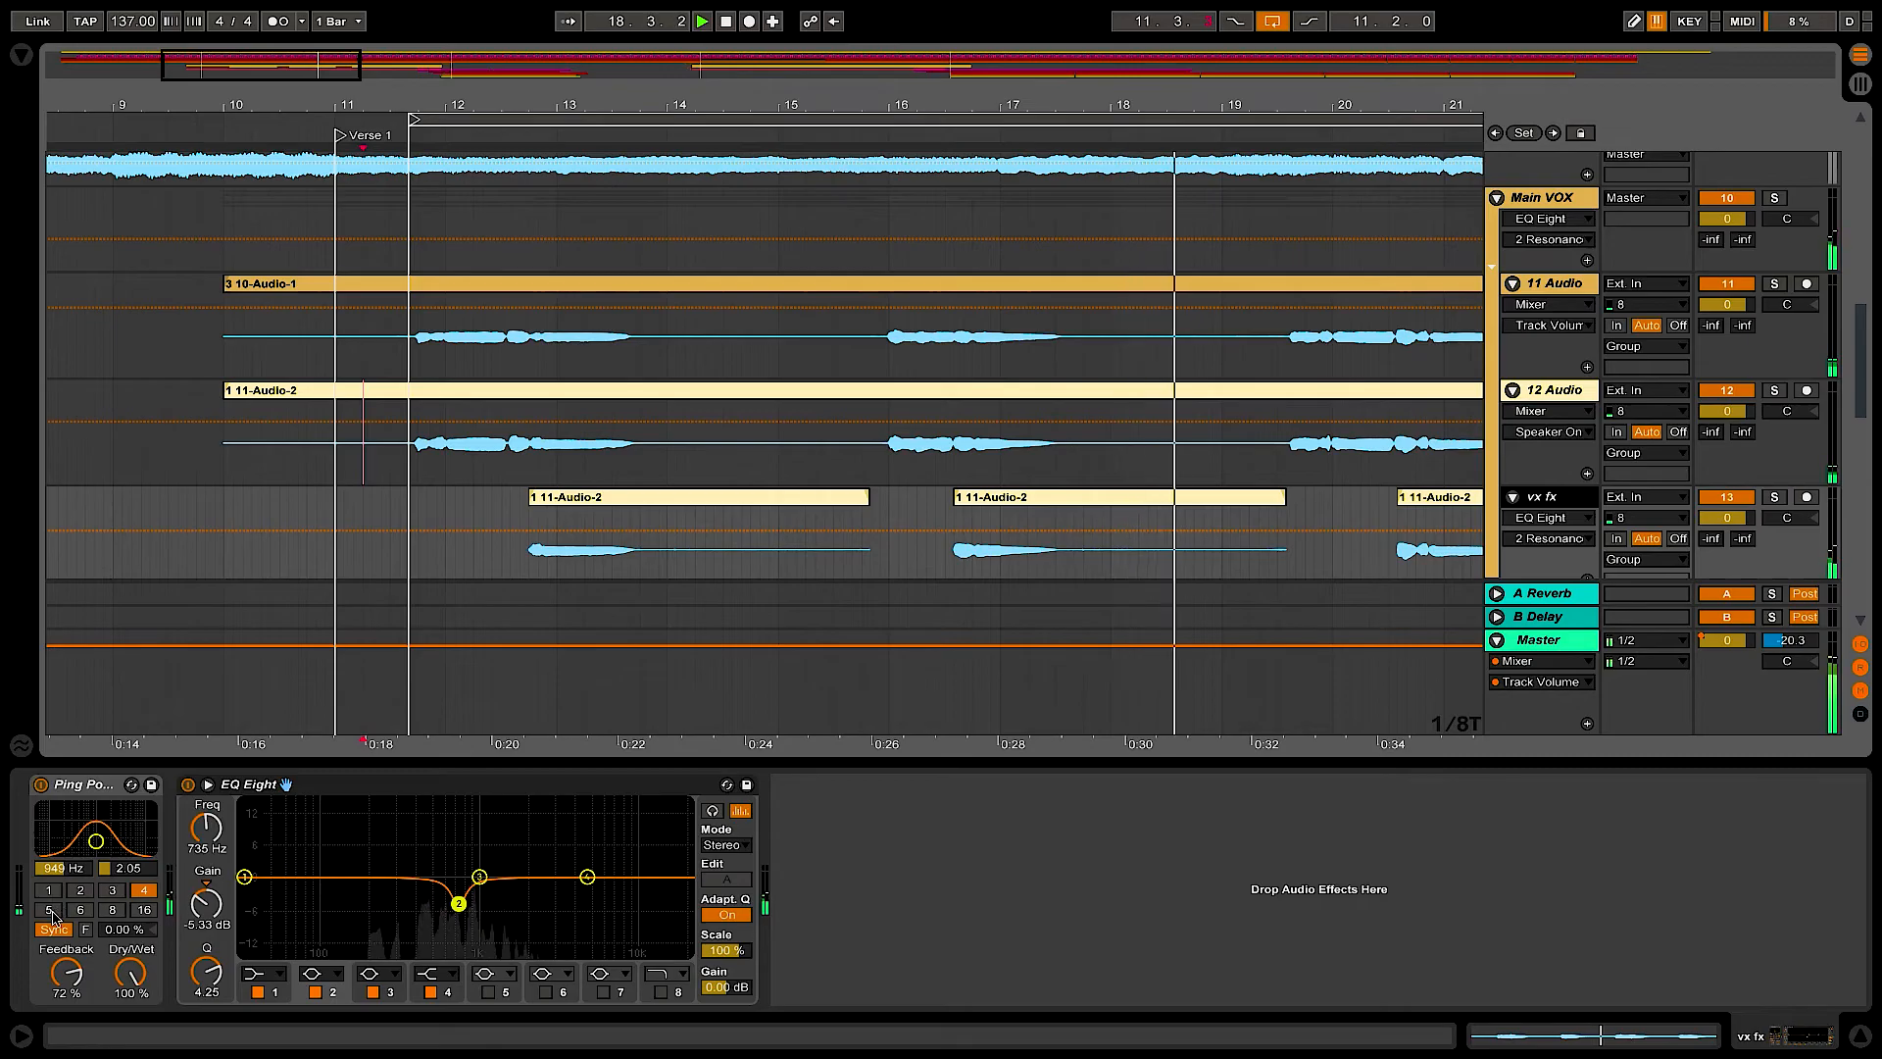
left_click(82, 911)
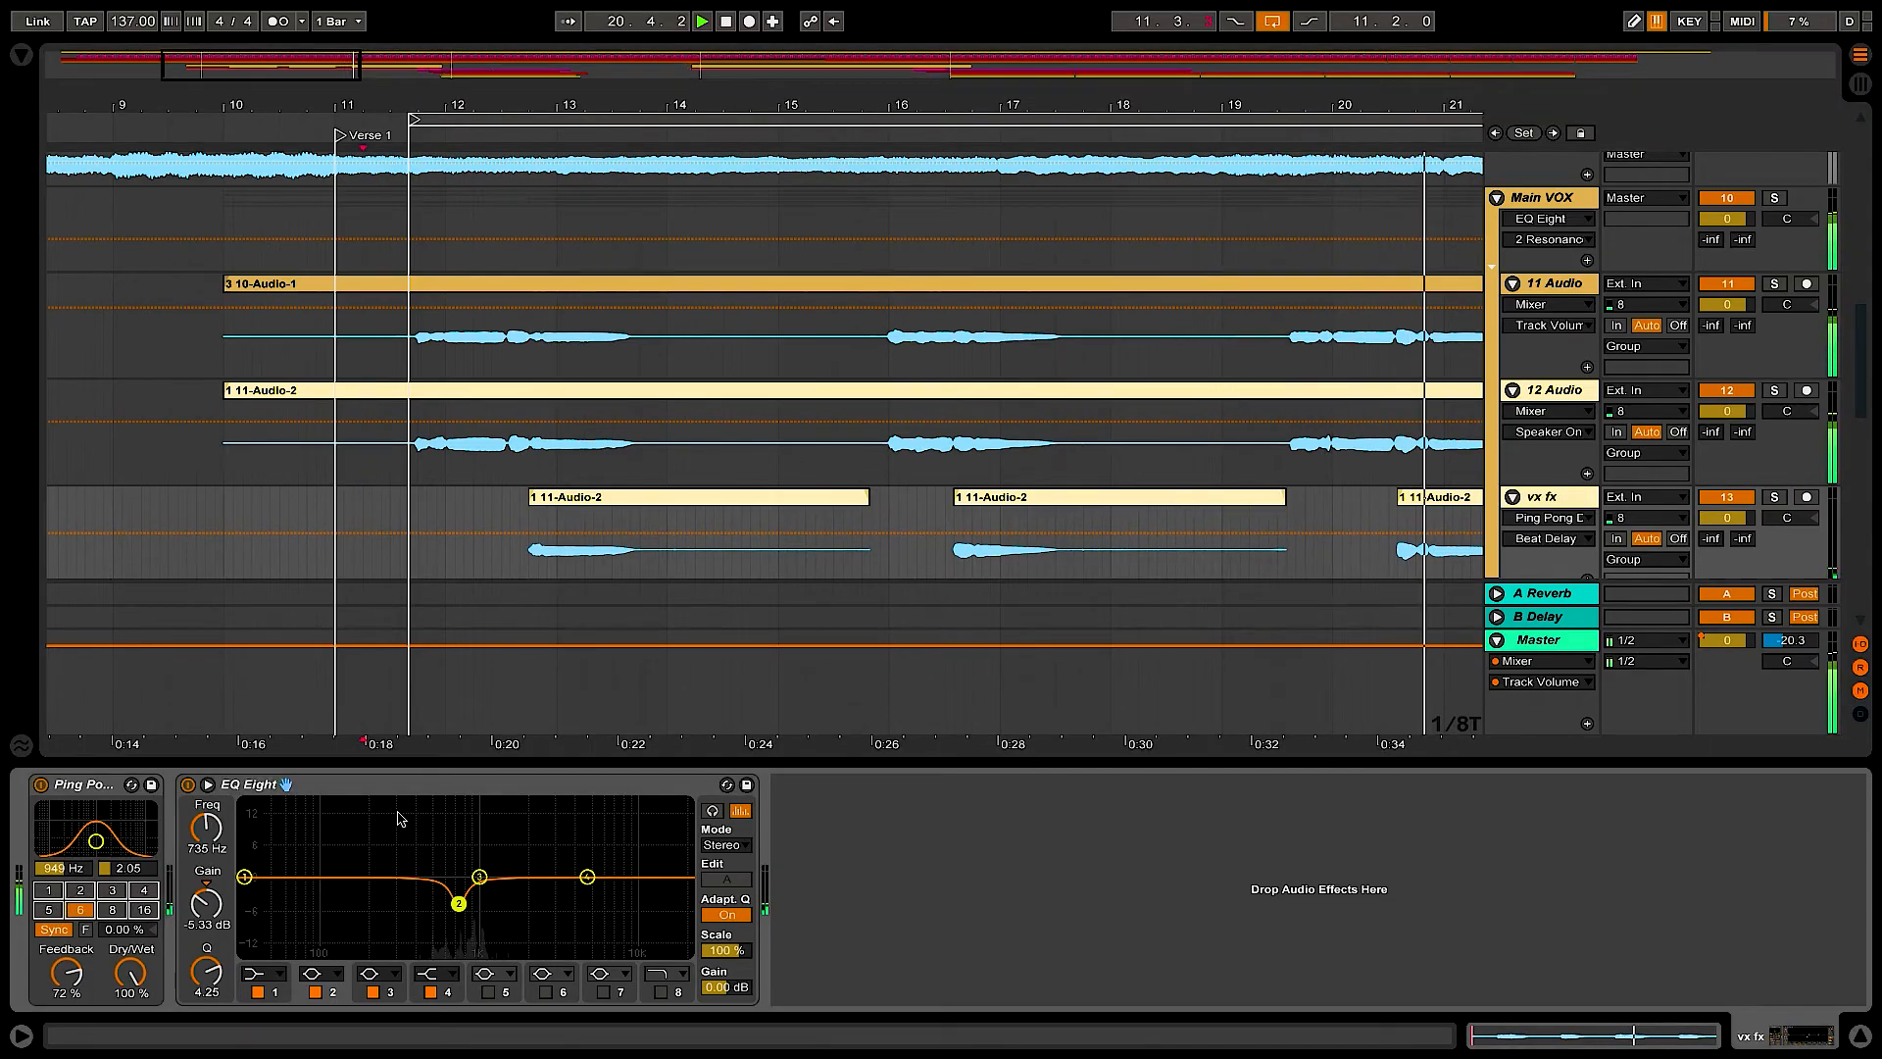
left_click(114, 910)
left_click(484, 569)
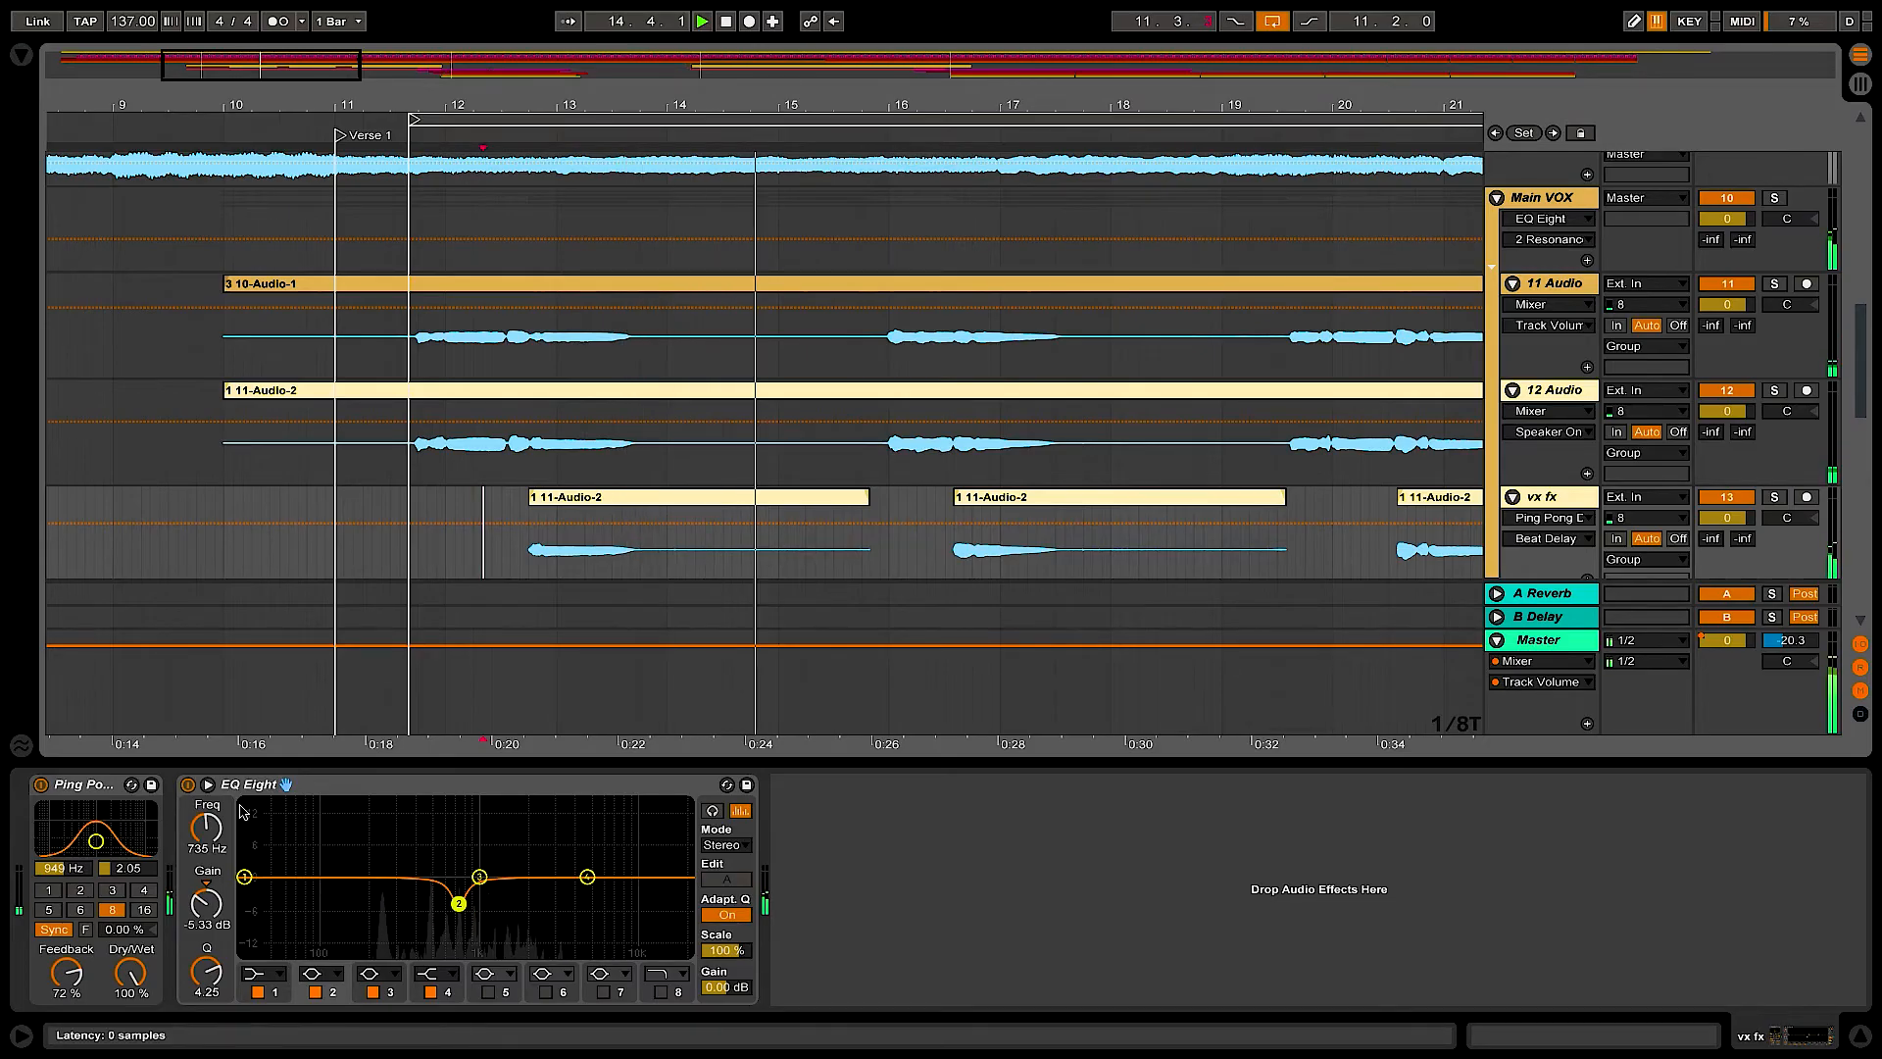
left_click(80, 890)
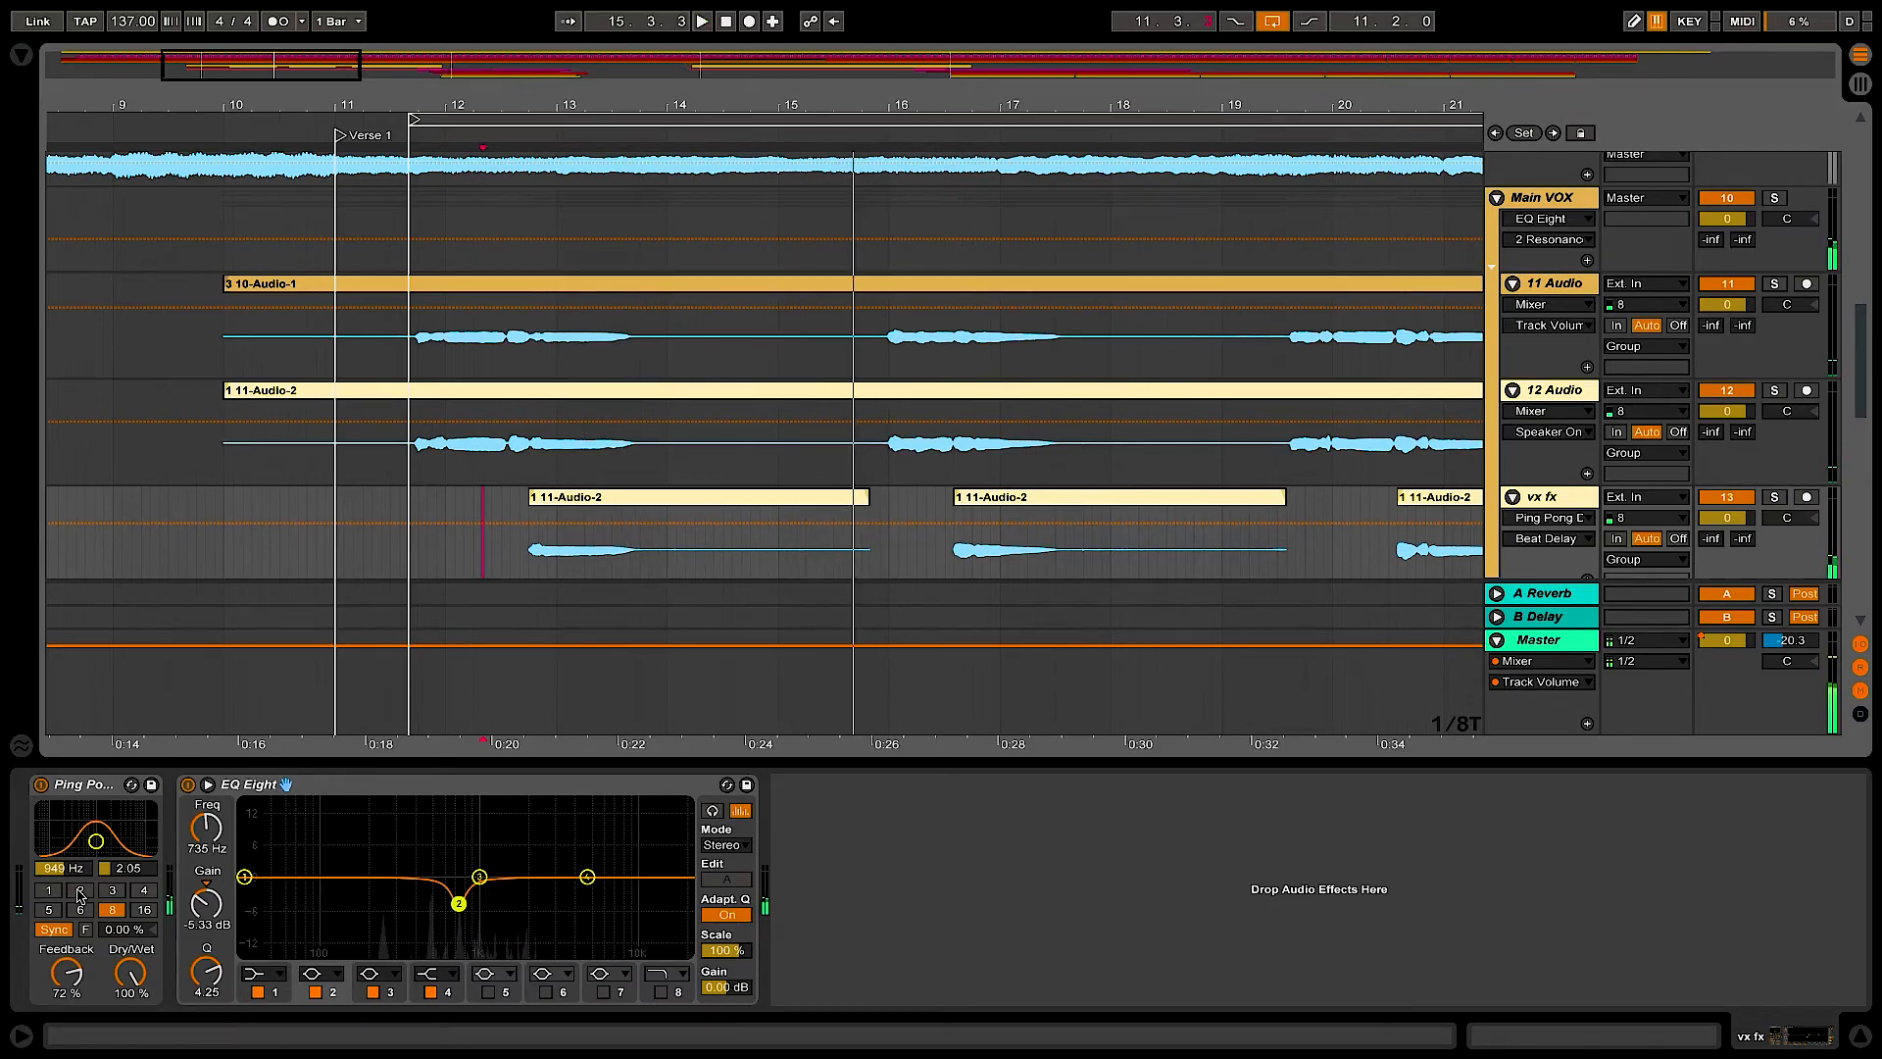
left_click(482, 530)
key("space")
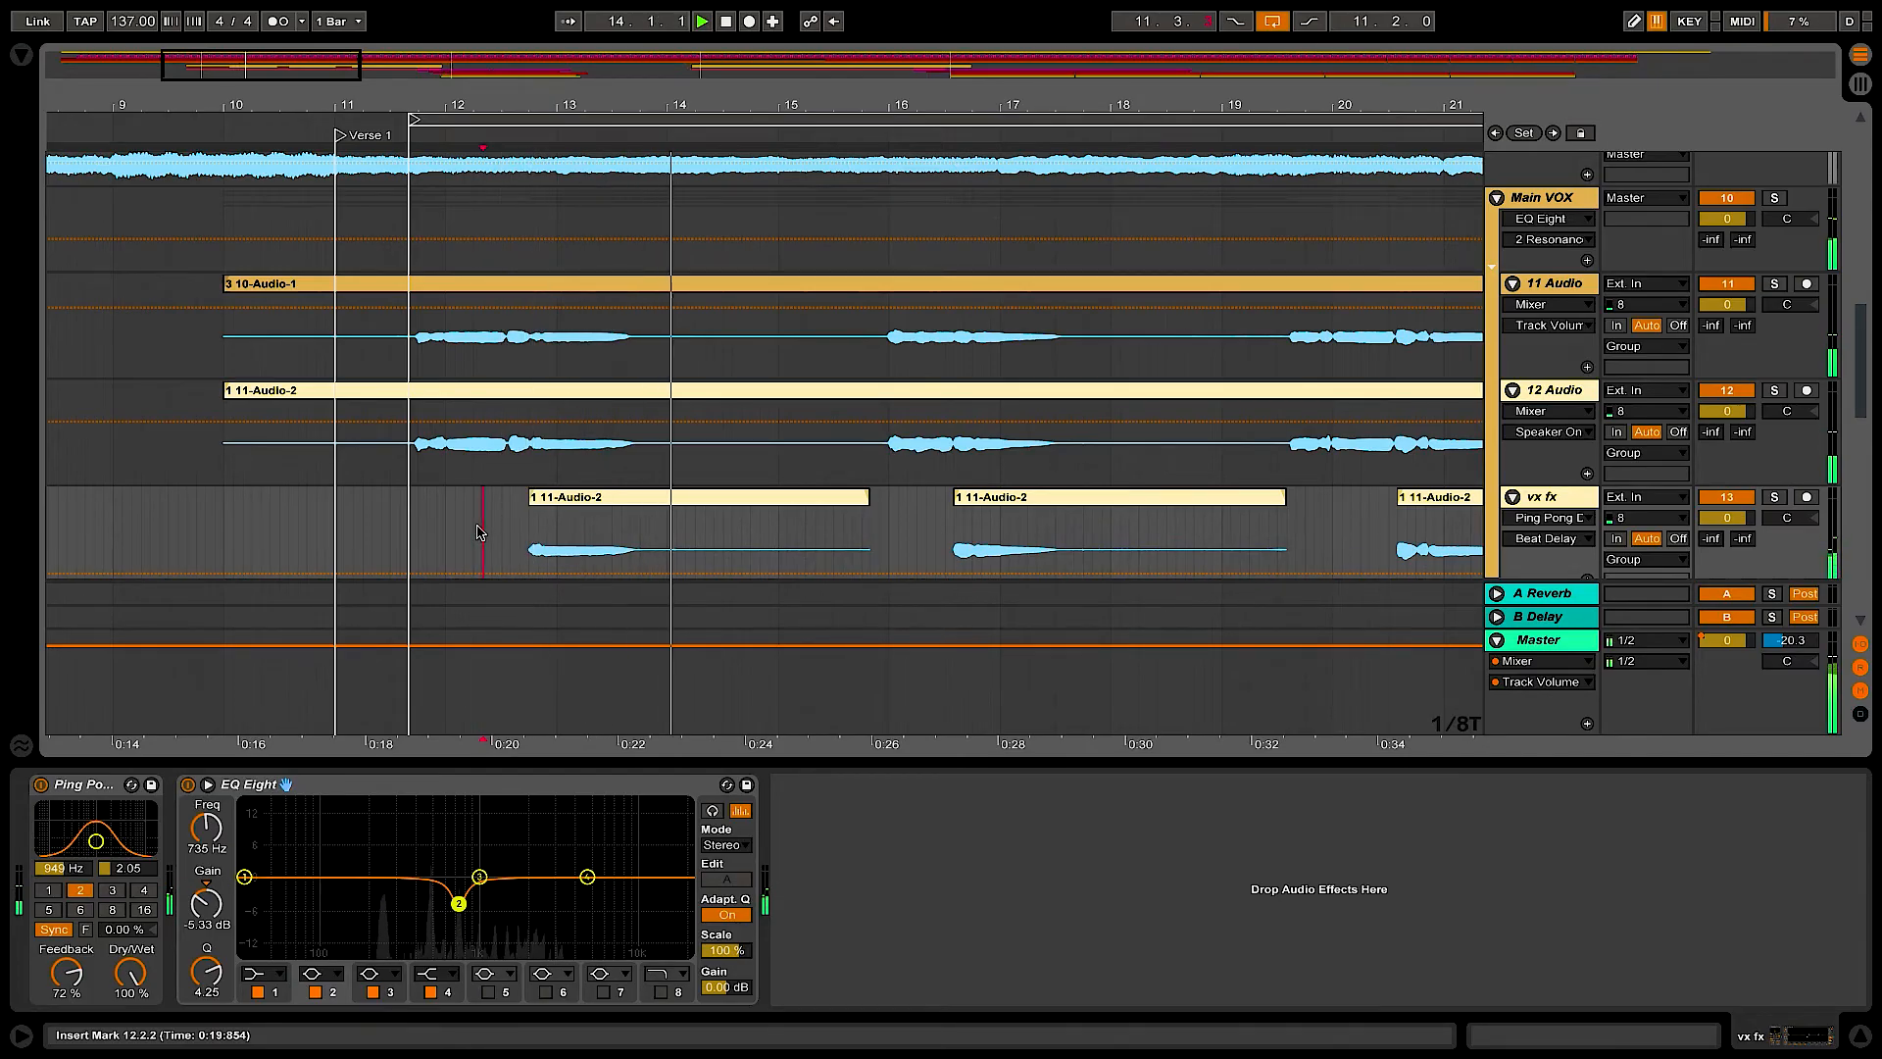
left_click(48, 890)
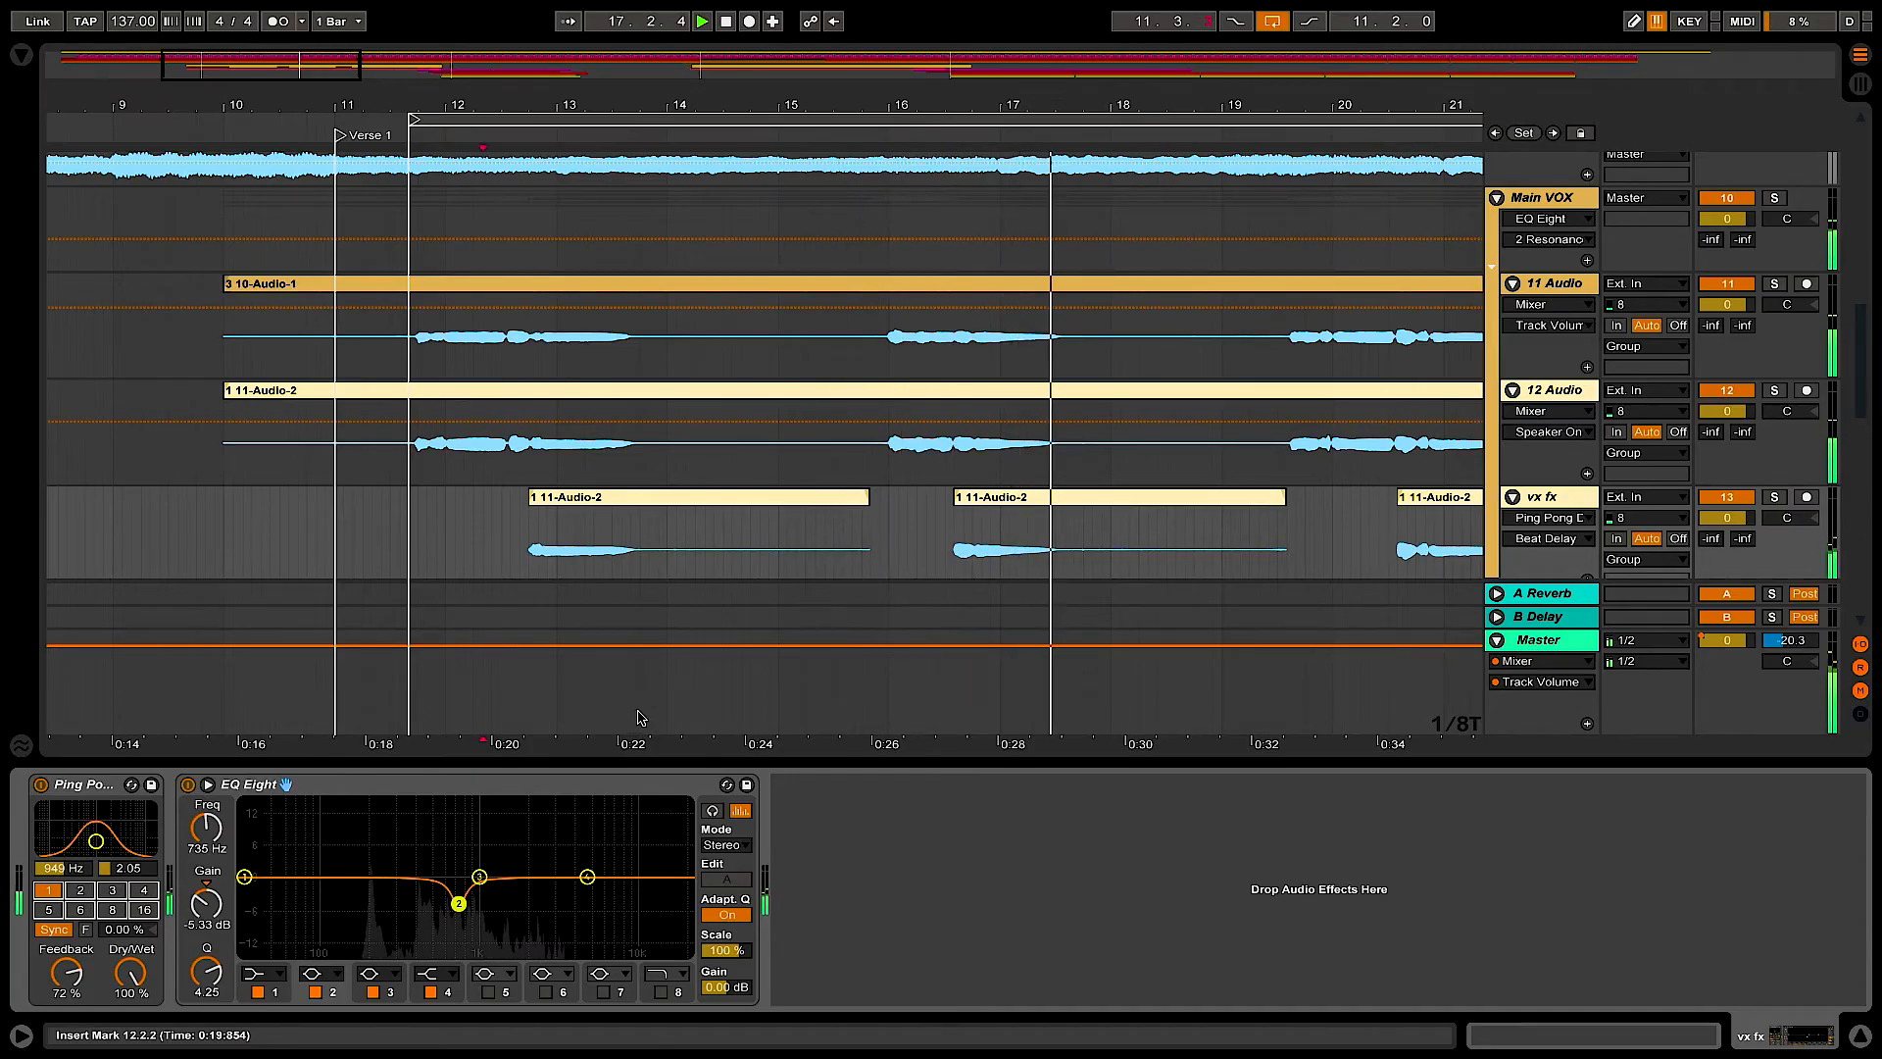
- Raise the Ping Pong Delay's Feedback to 83 % while auditioning the first vocal phrase
left_click_drag(60, 988, 61, 975)
left_click(460, 493)
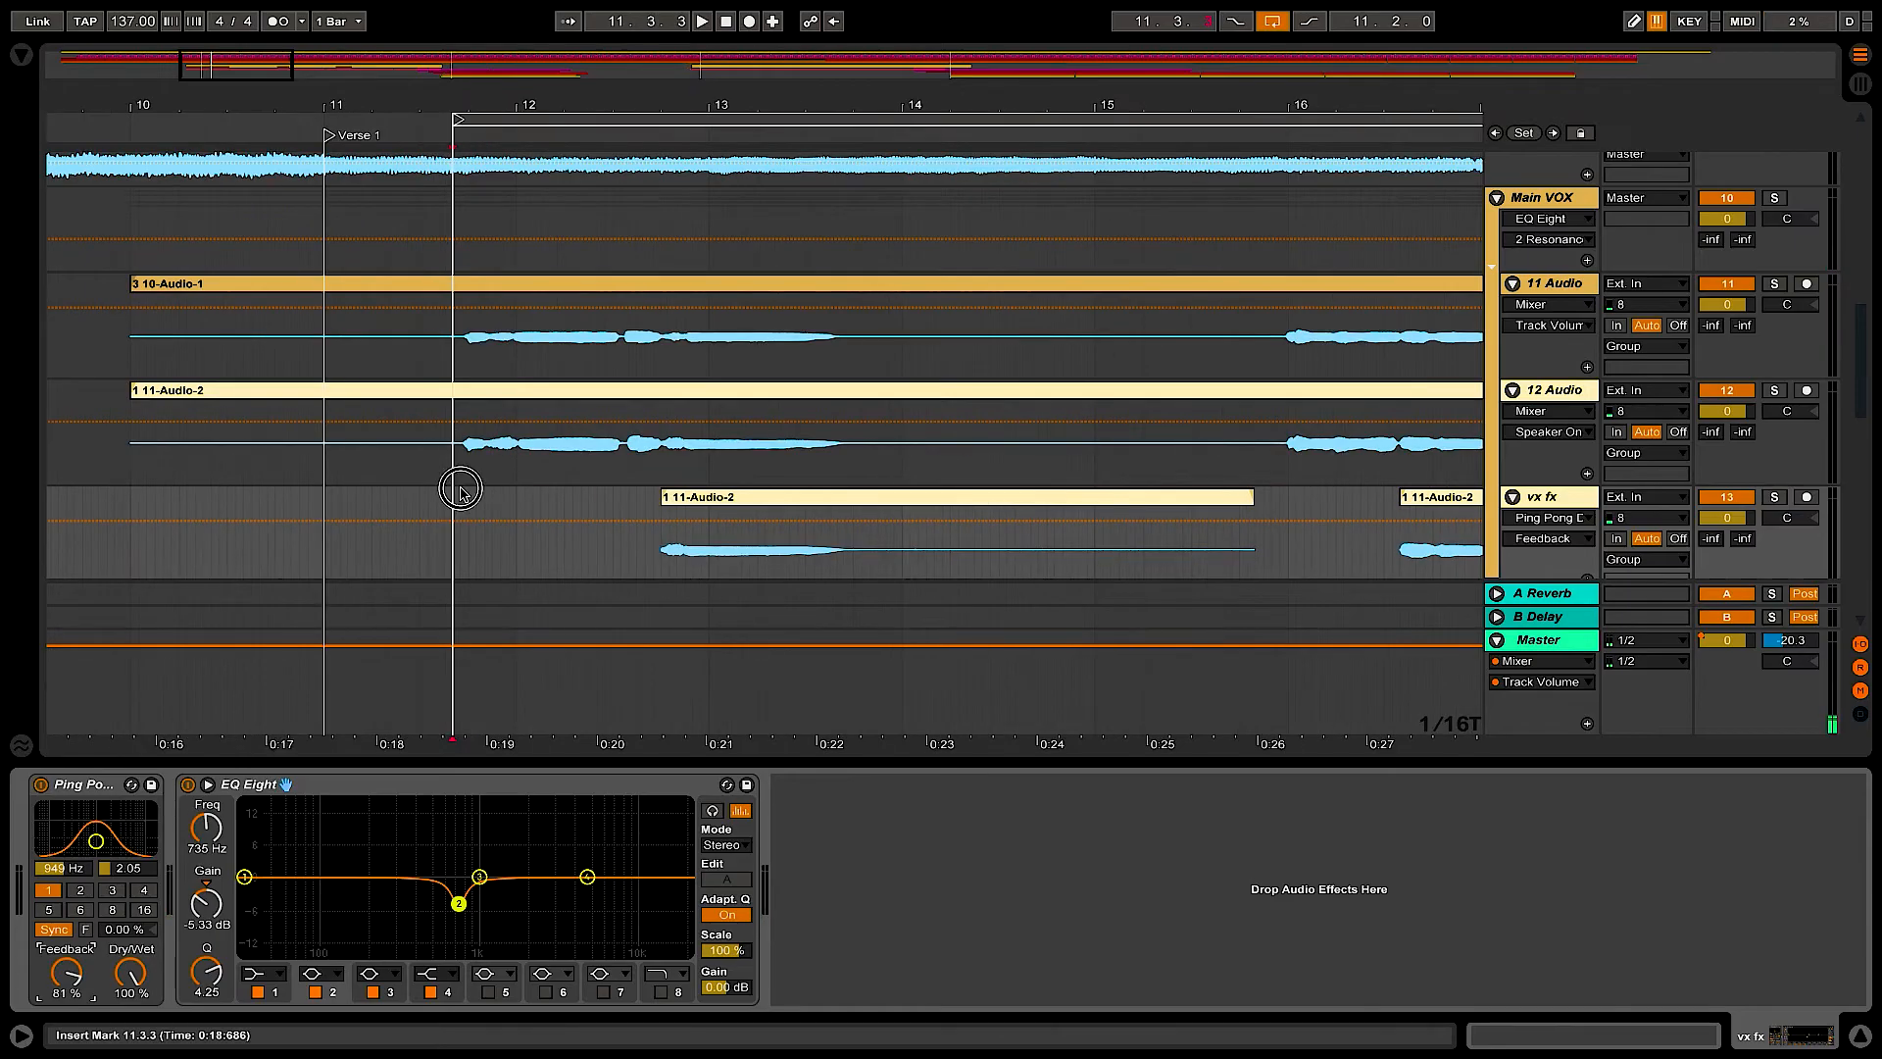
key("space")
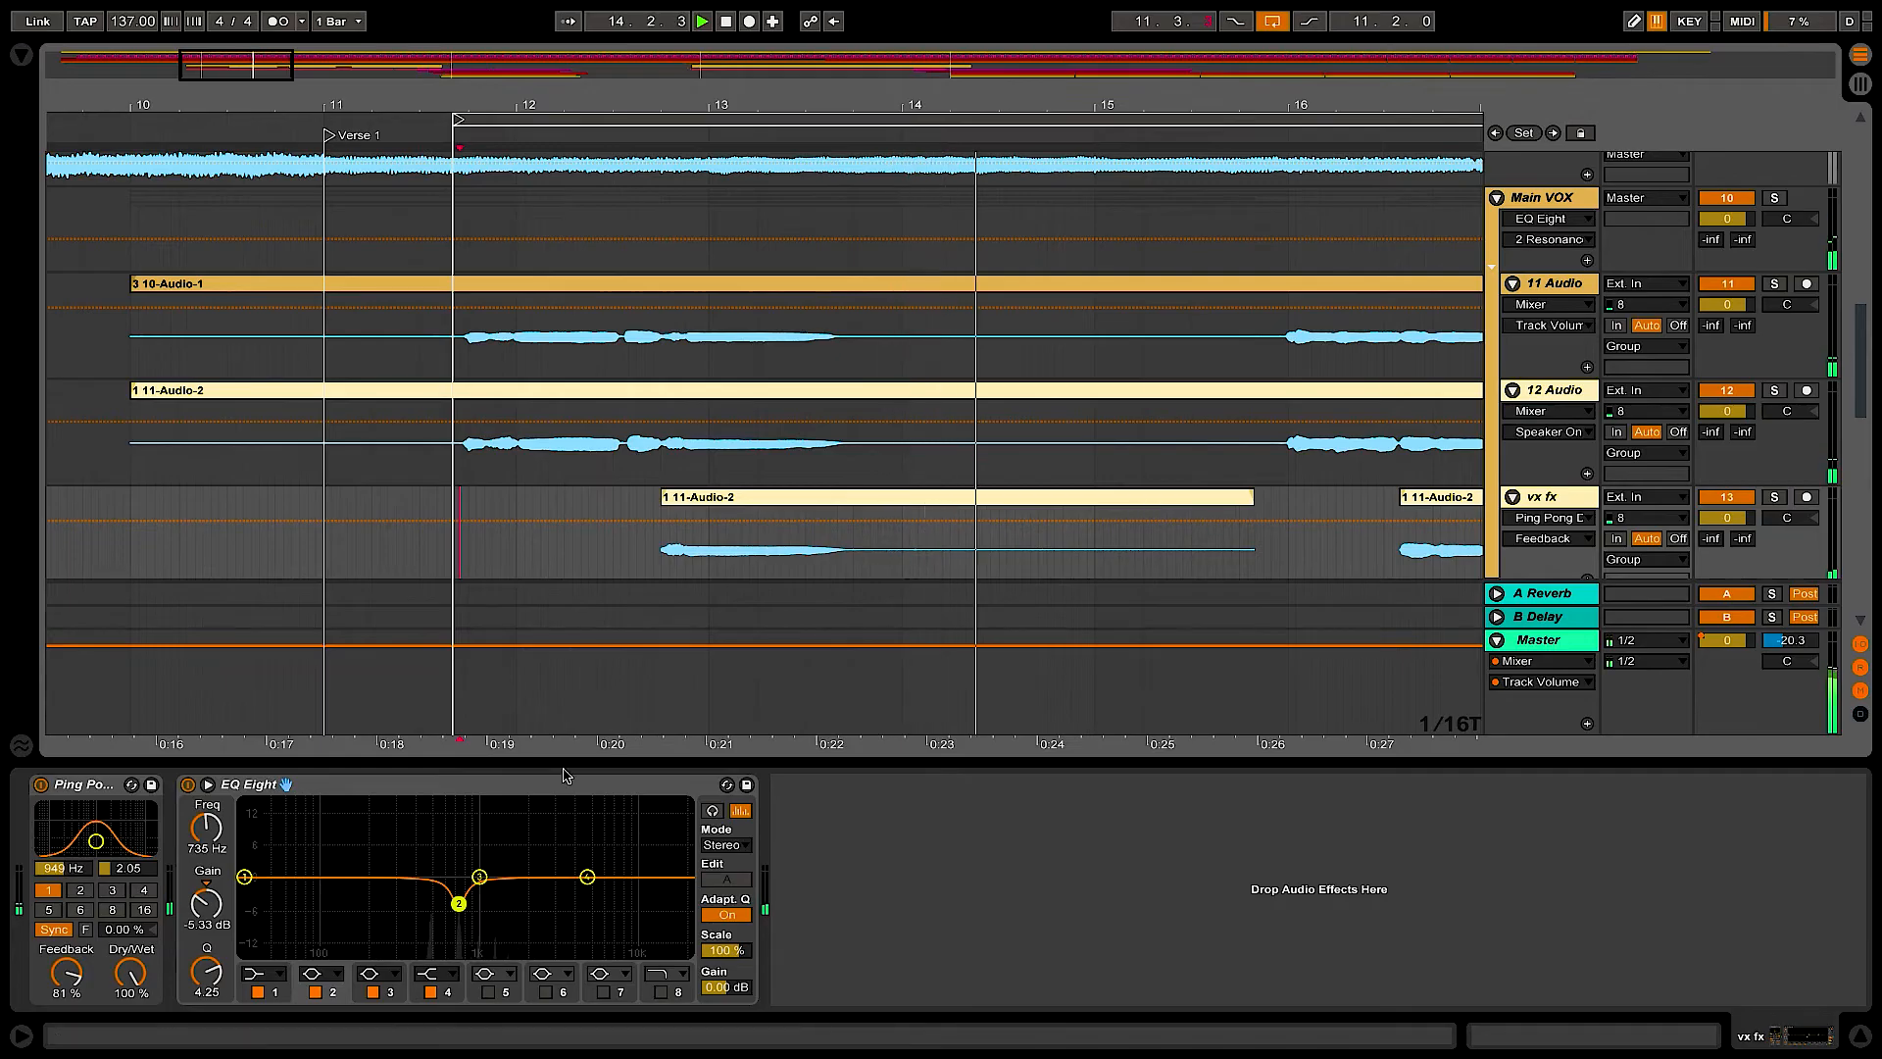
left_click_drag(65, 973, 66, 970)
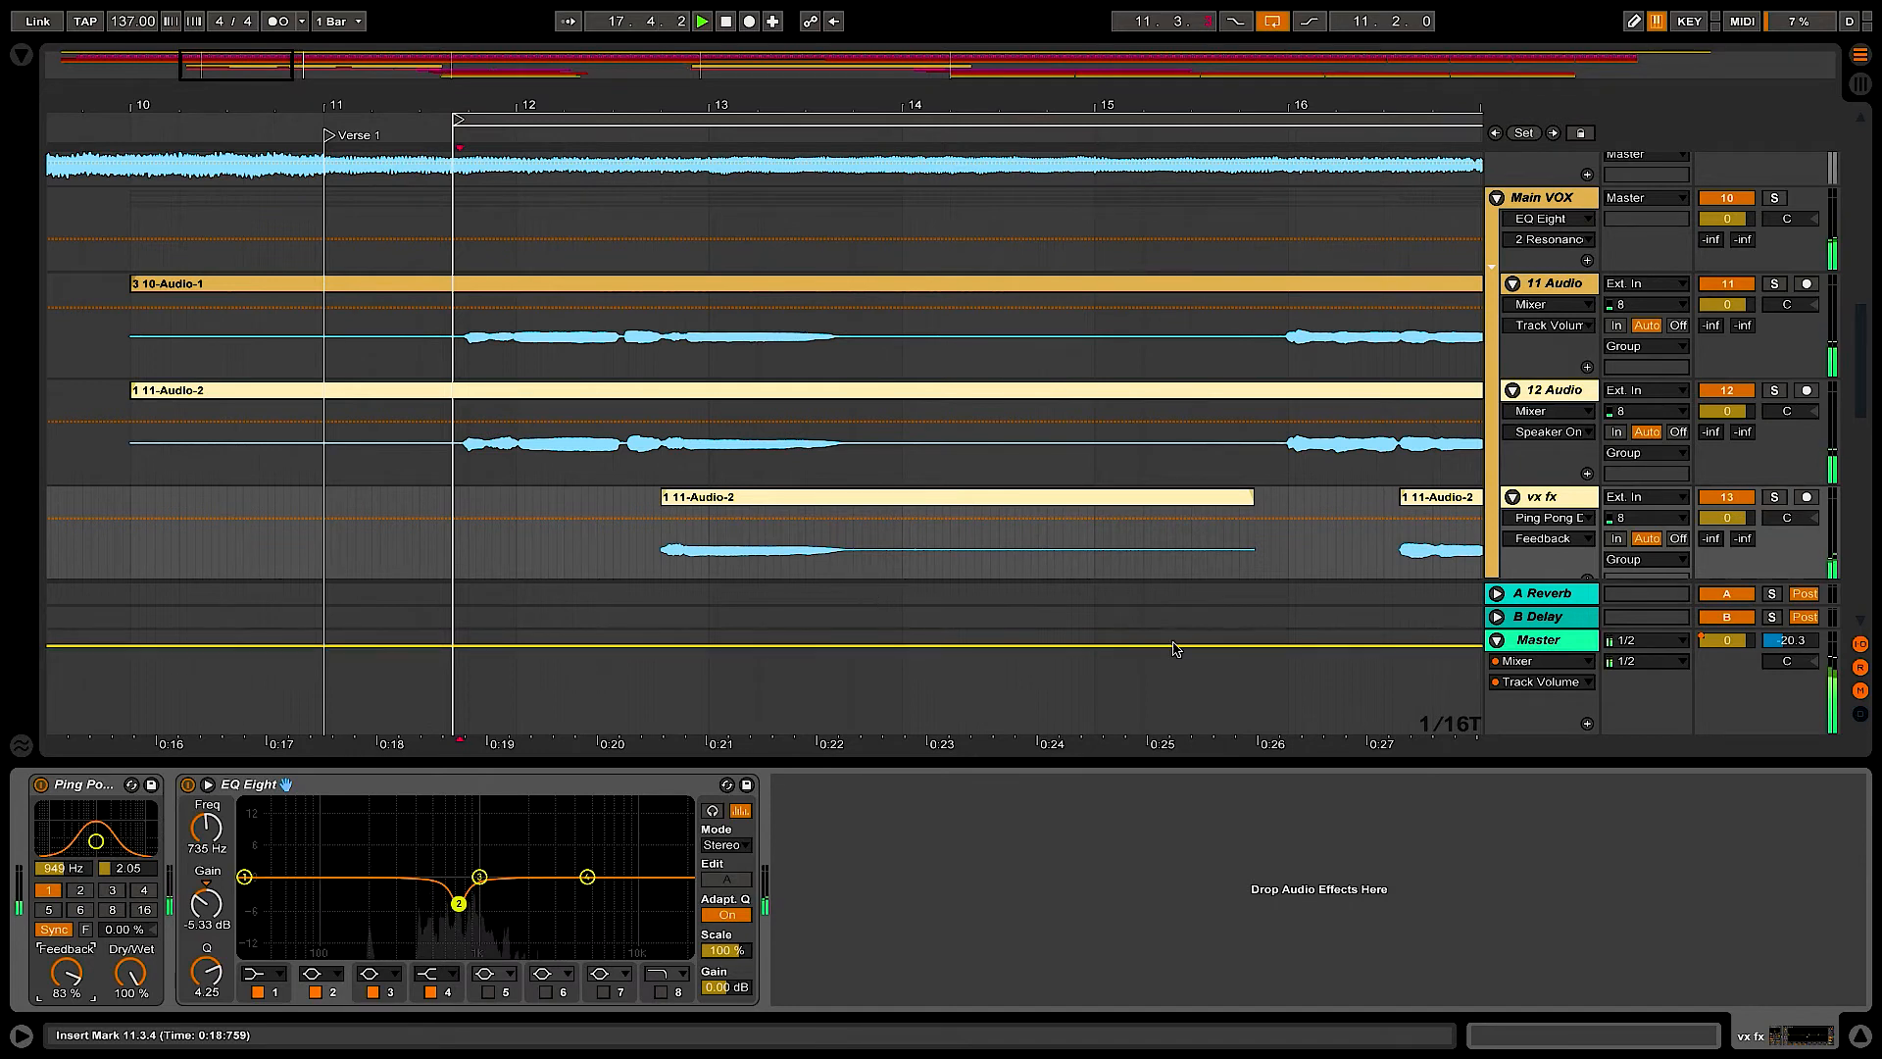
key("space")
- Extend the first vx fx clip's start back to 12.3.1 and set the track volume to -4.7 dB during playback
left_click_drag(663, 501, 629, 502)
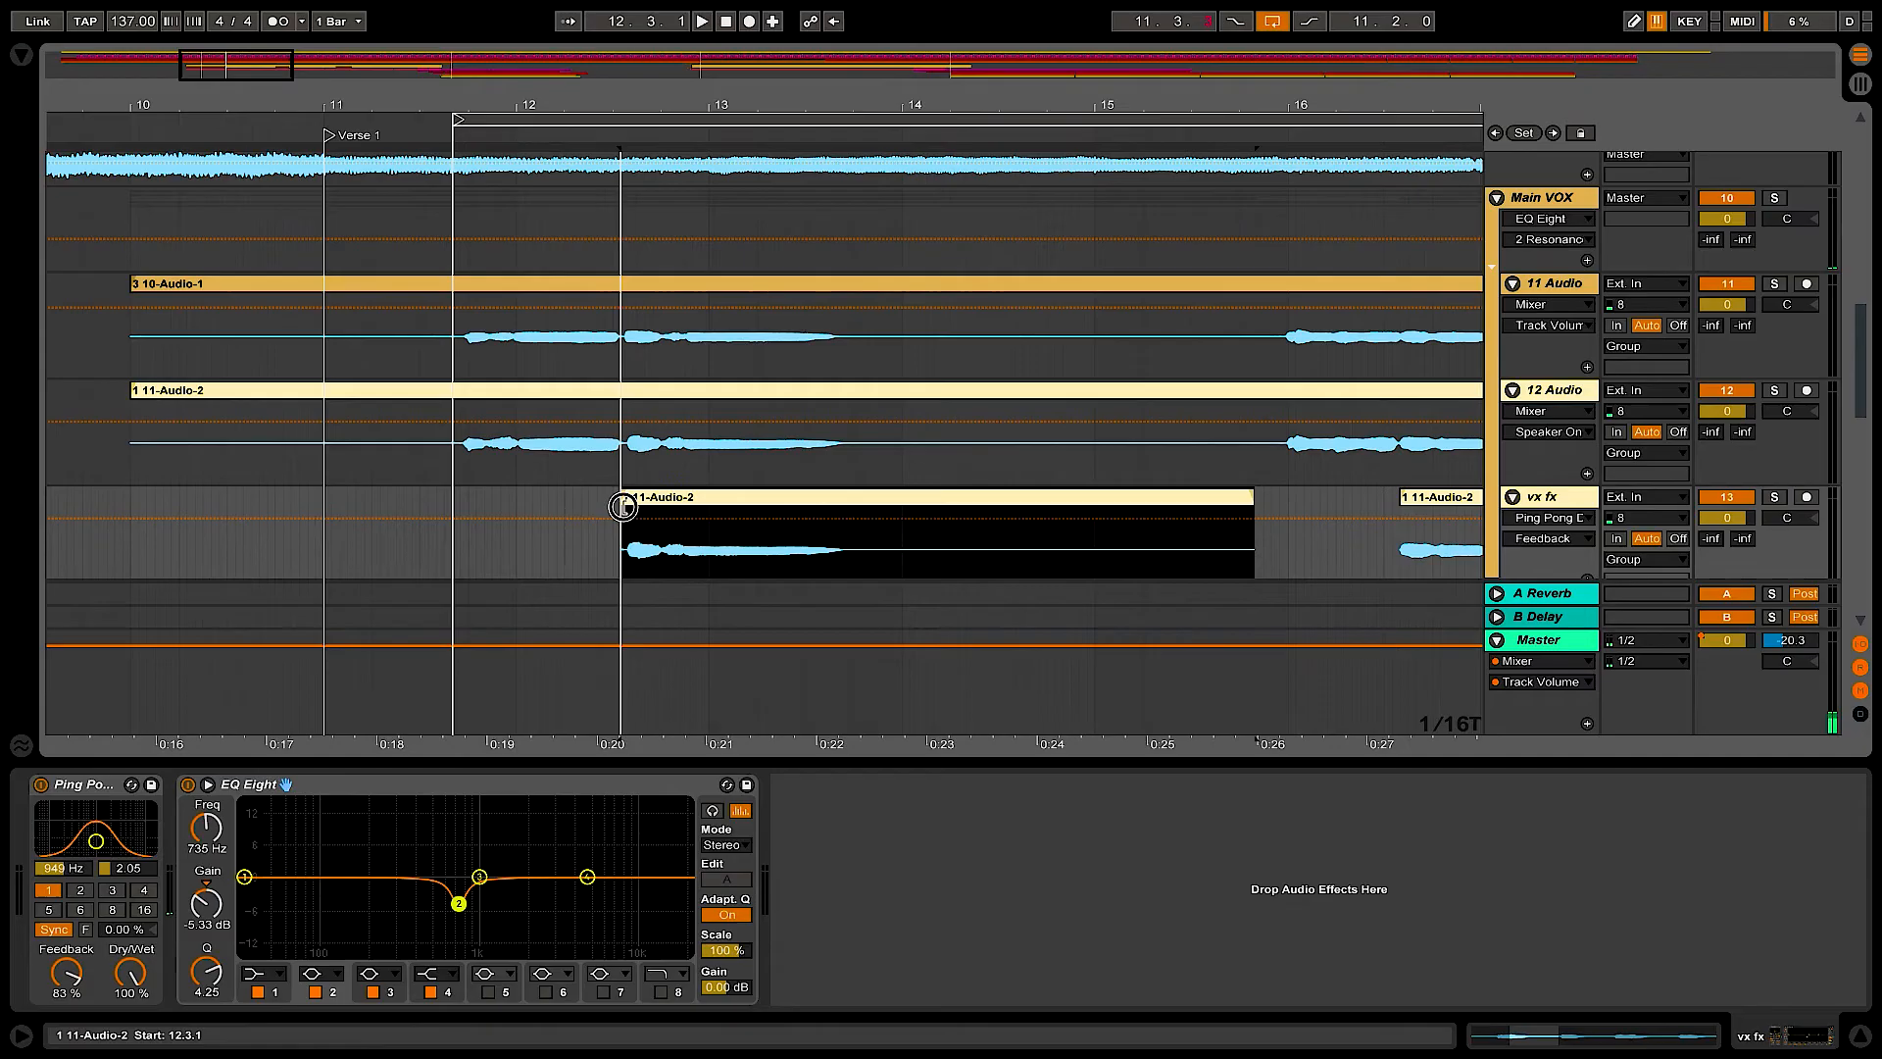
left_click(581, 558)
key("space")
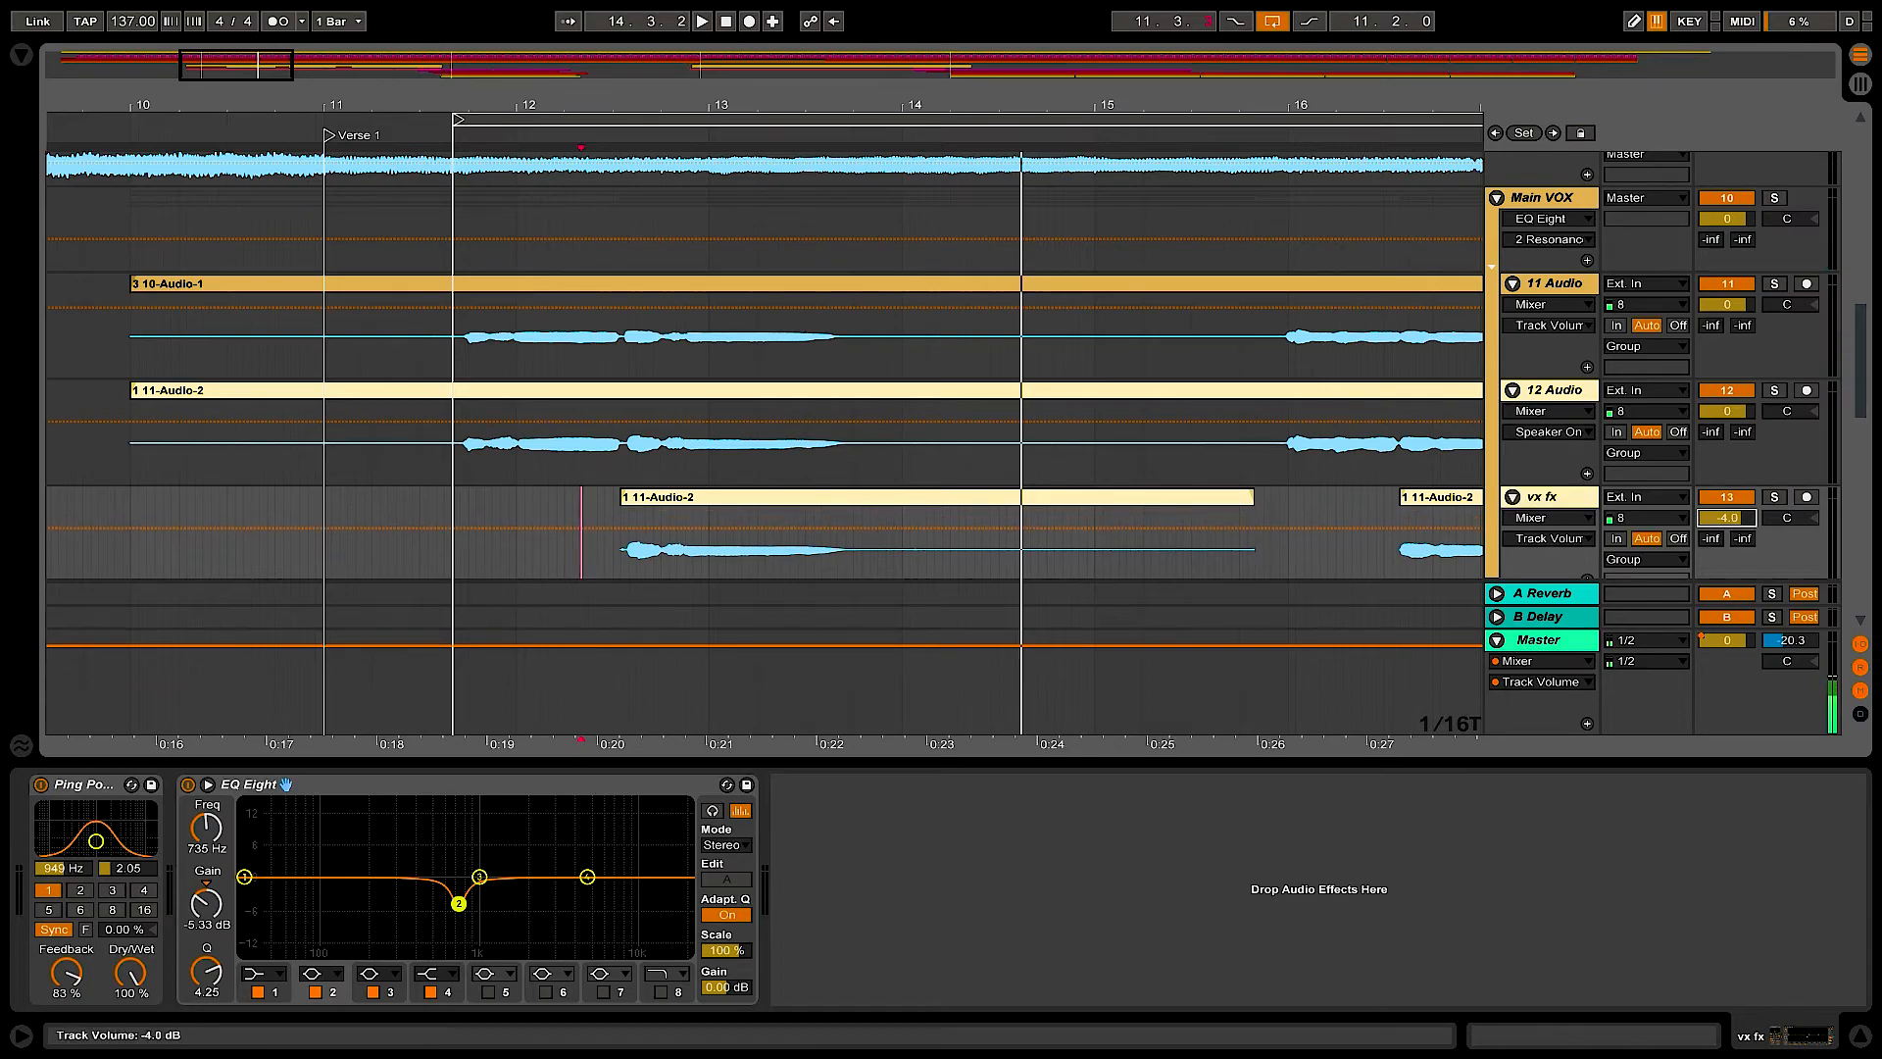
left_click(597, 554)
key("space")
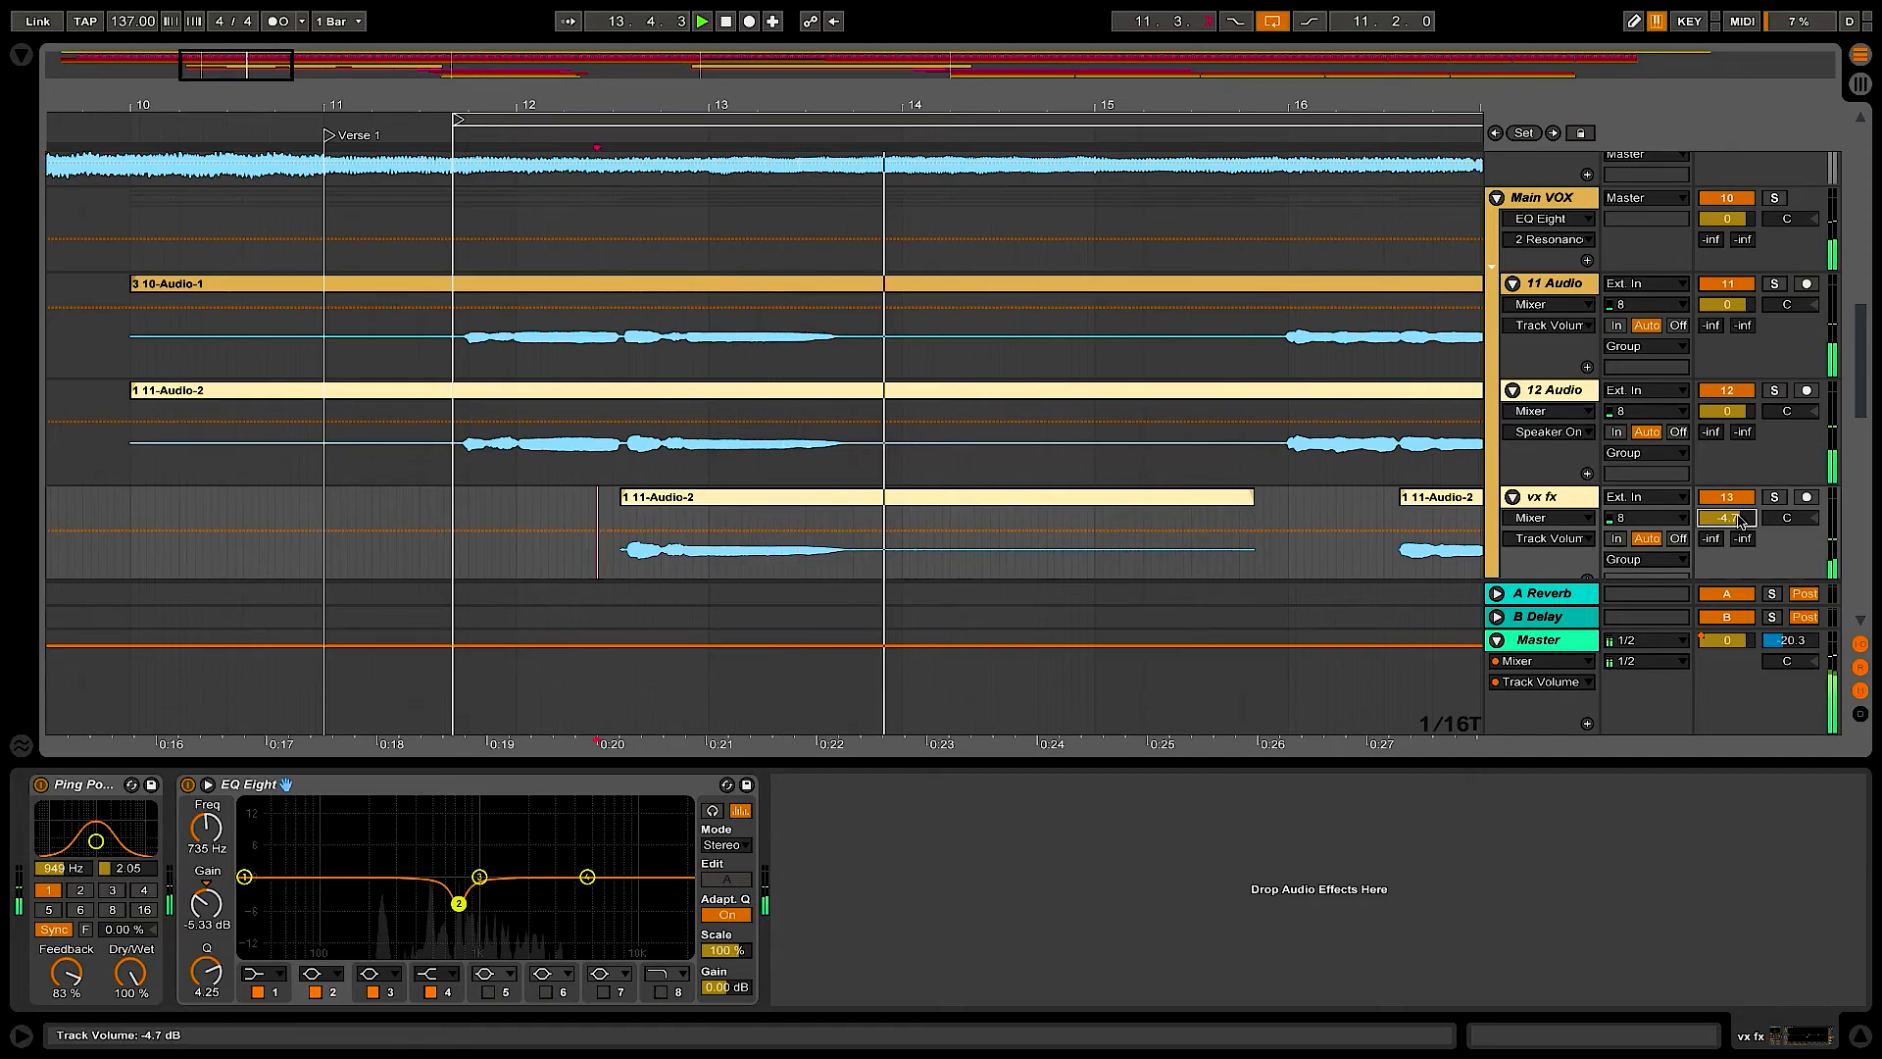
- Add a Reverb after the EQ Eight on vx fx and set its Quality to Mid
left_click(21, 57)
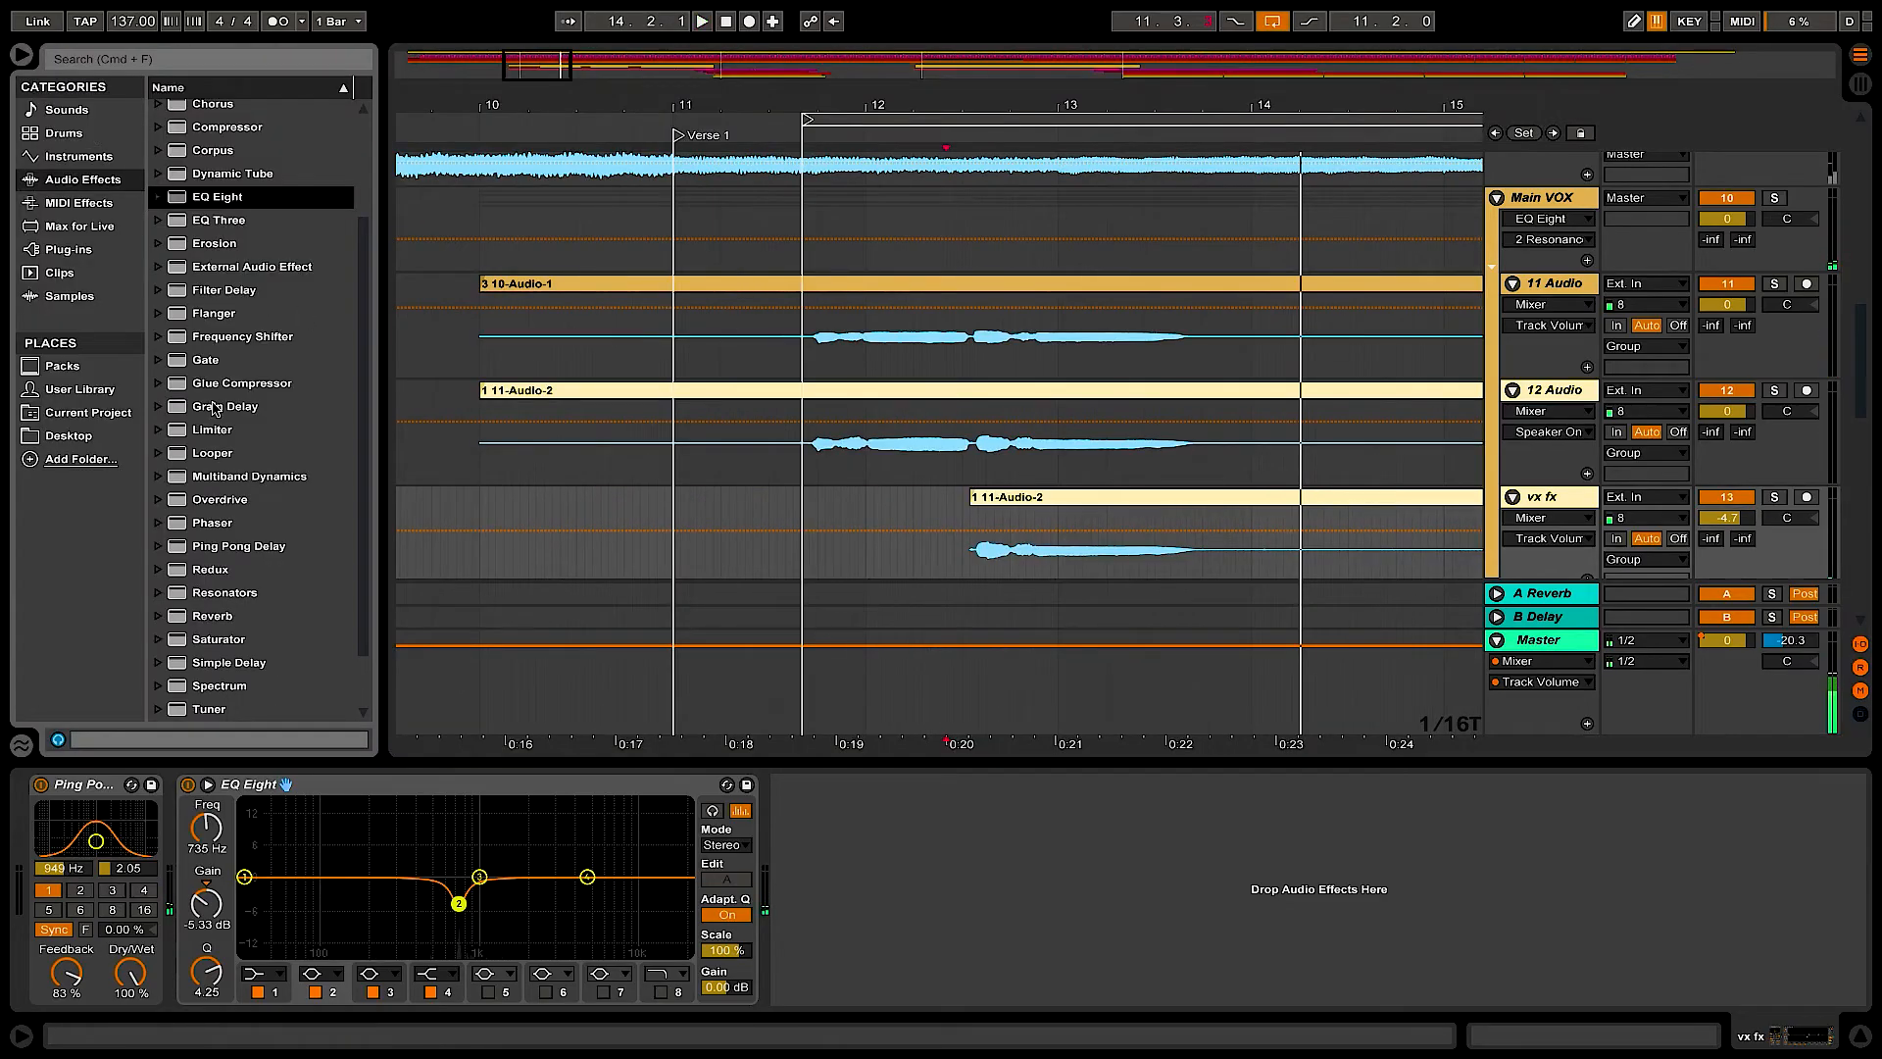
scroll(261, 551, "down", 3)
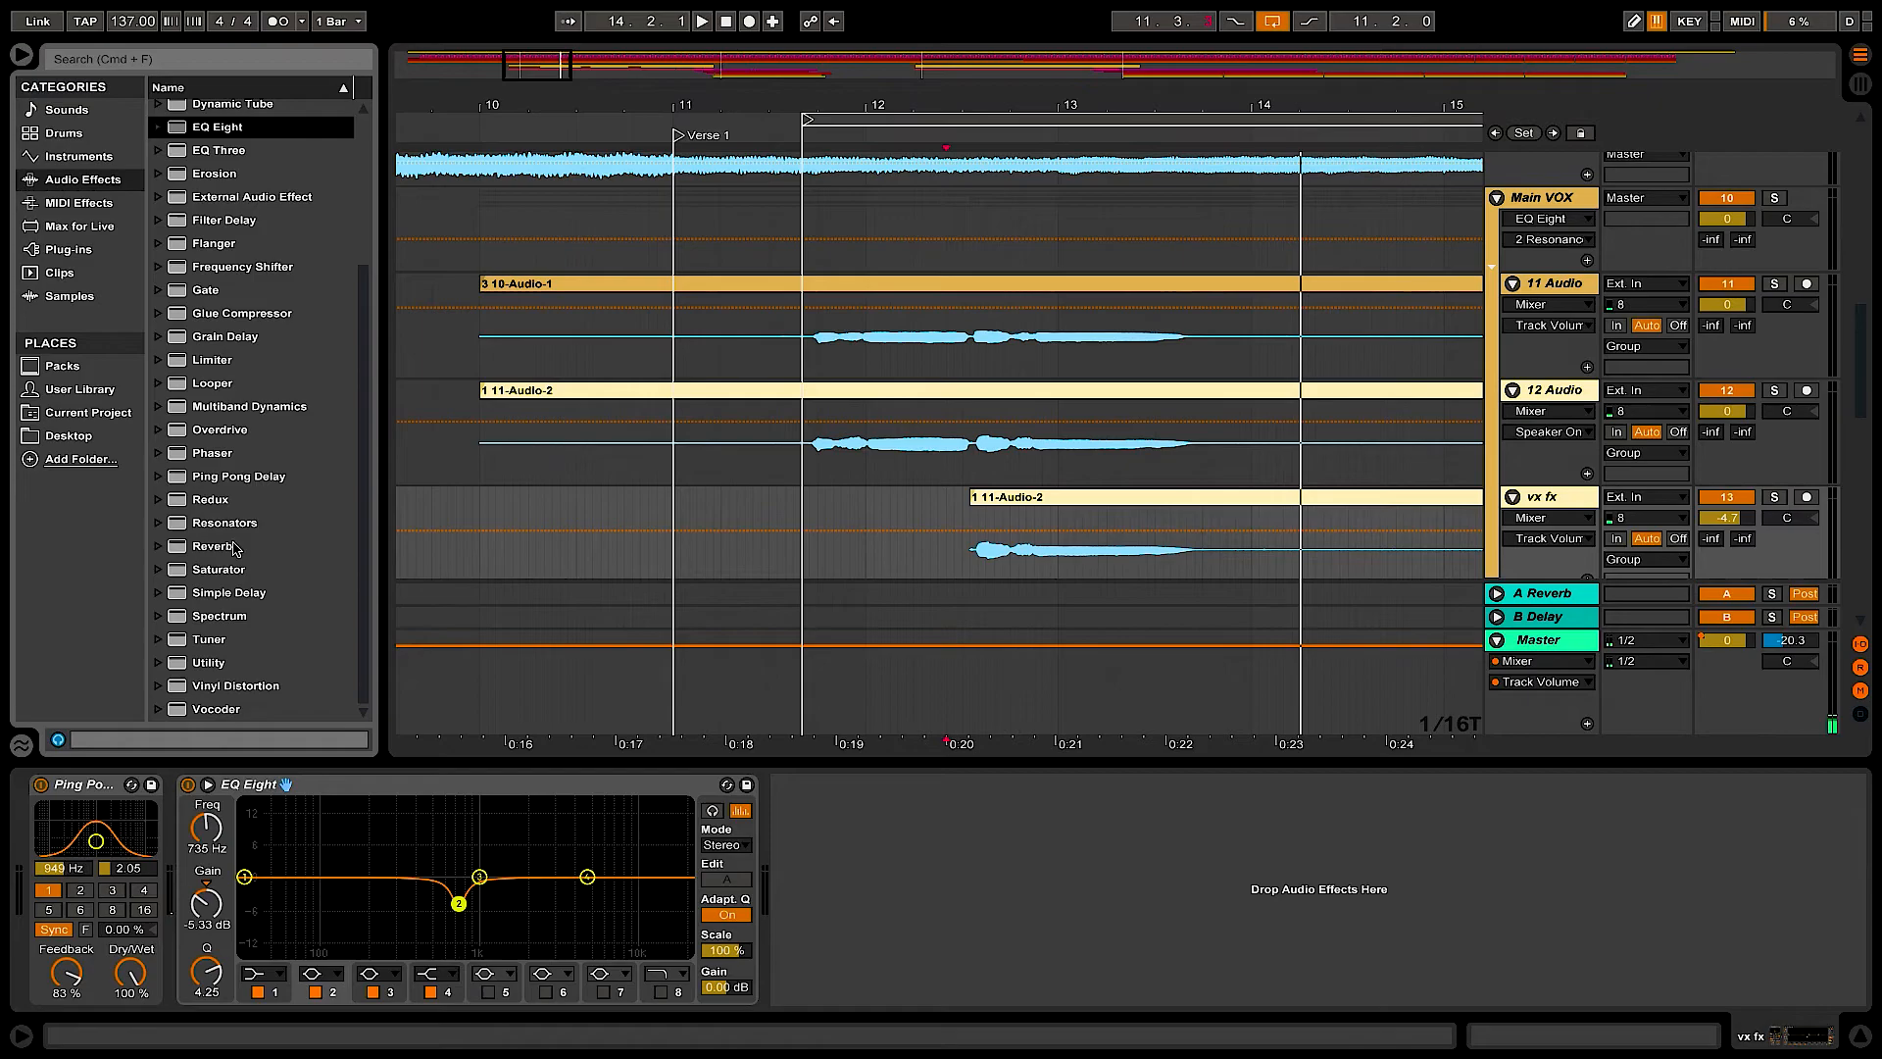
left_click_drag(184, 555, 841, 870)
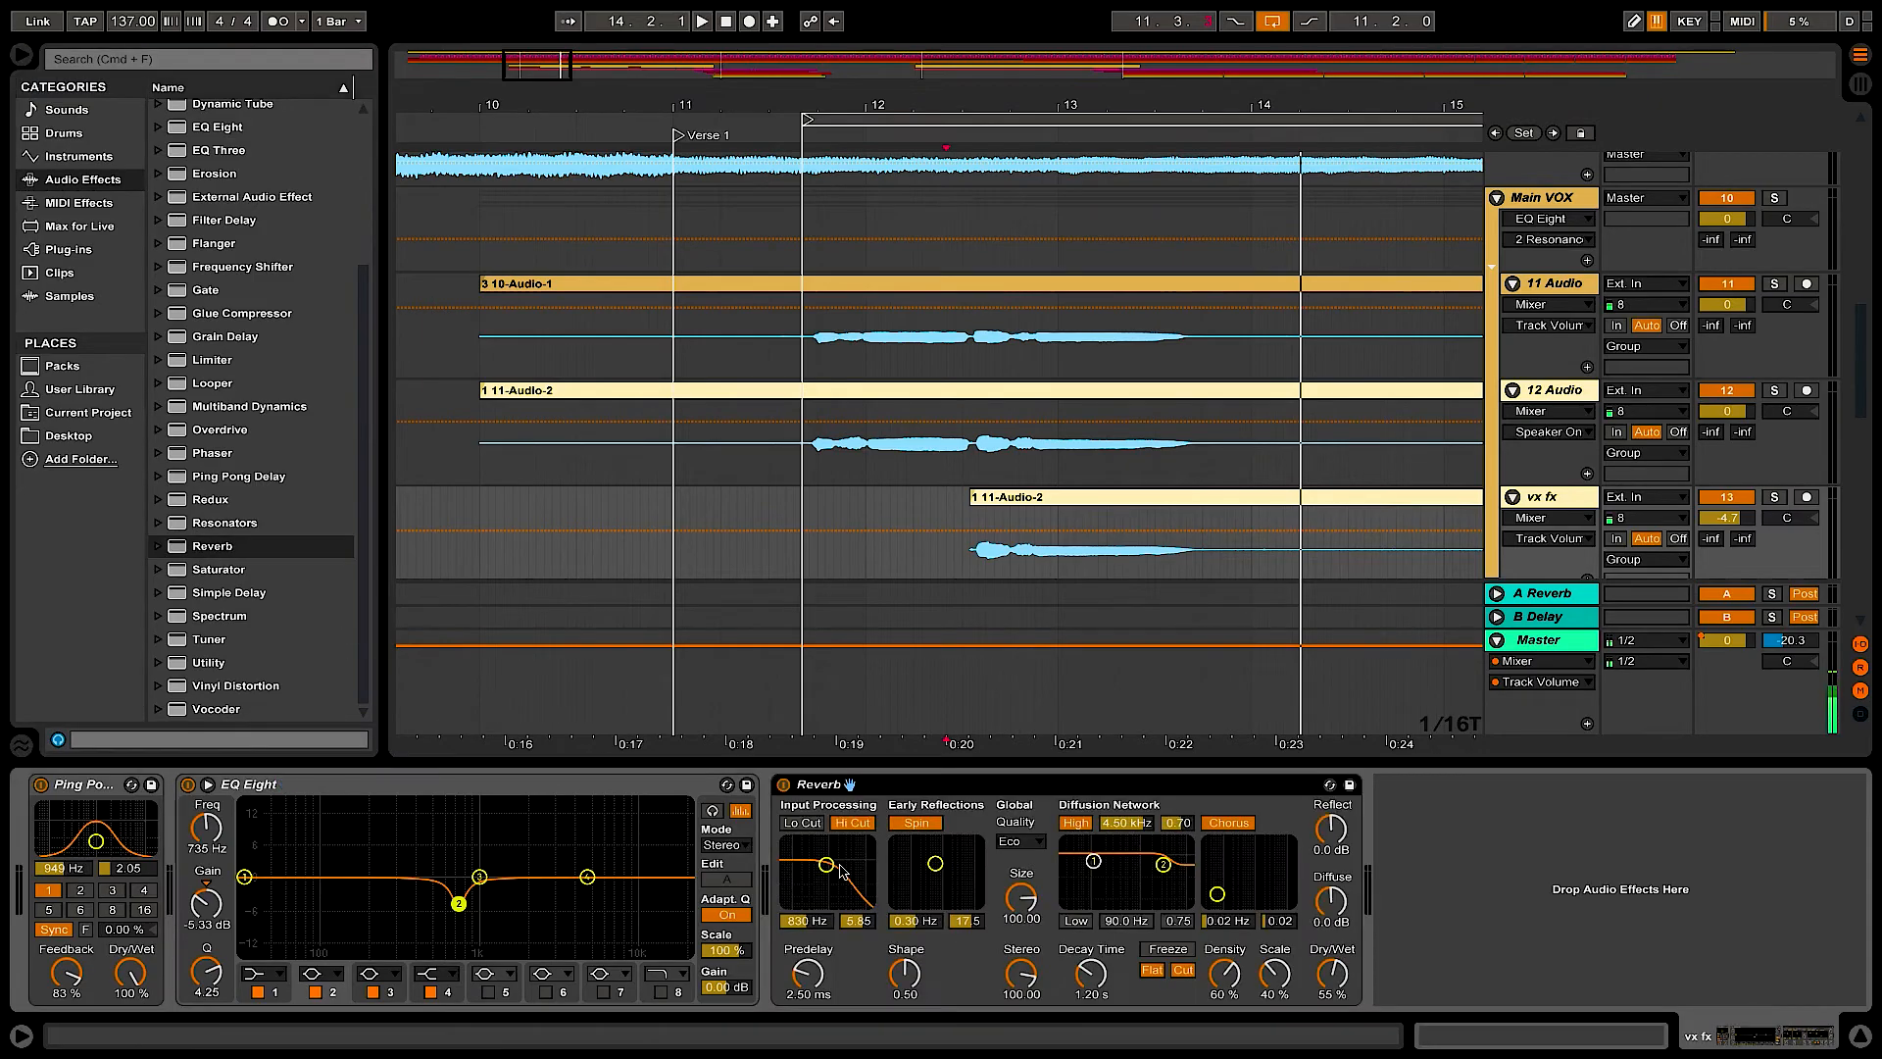
left_click(1025, 841)
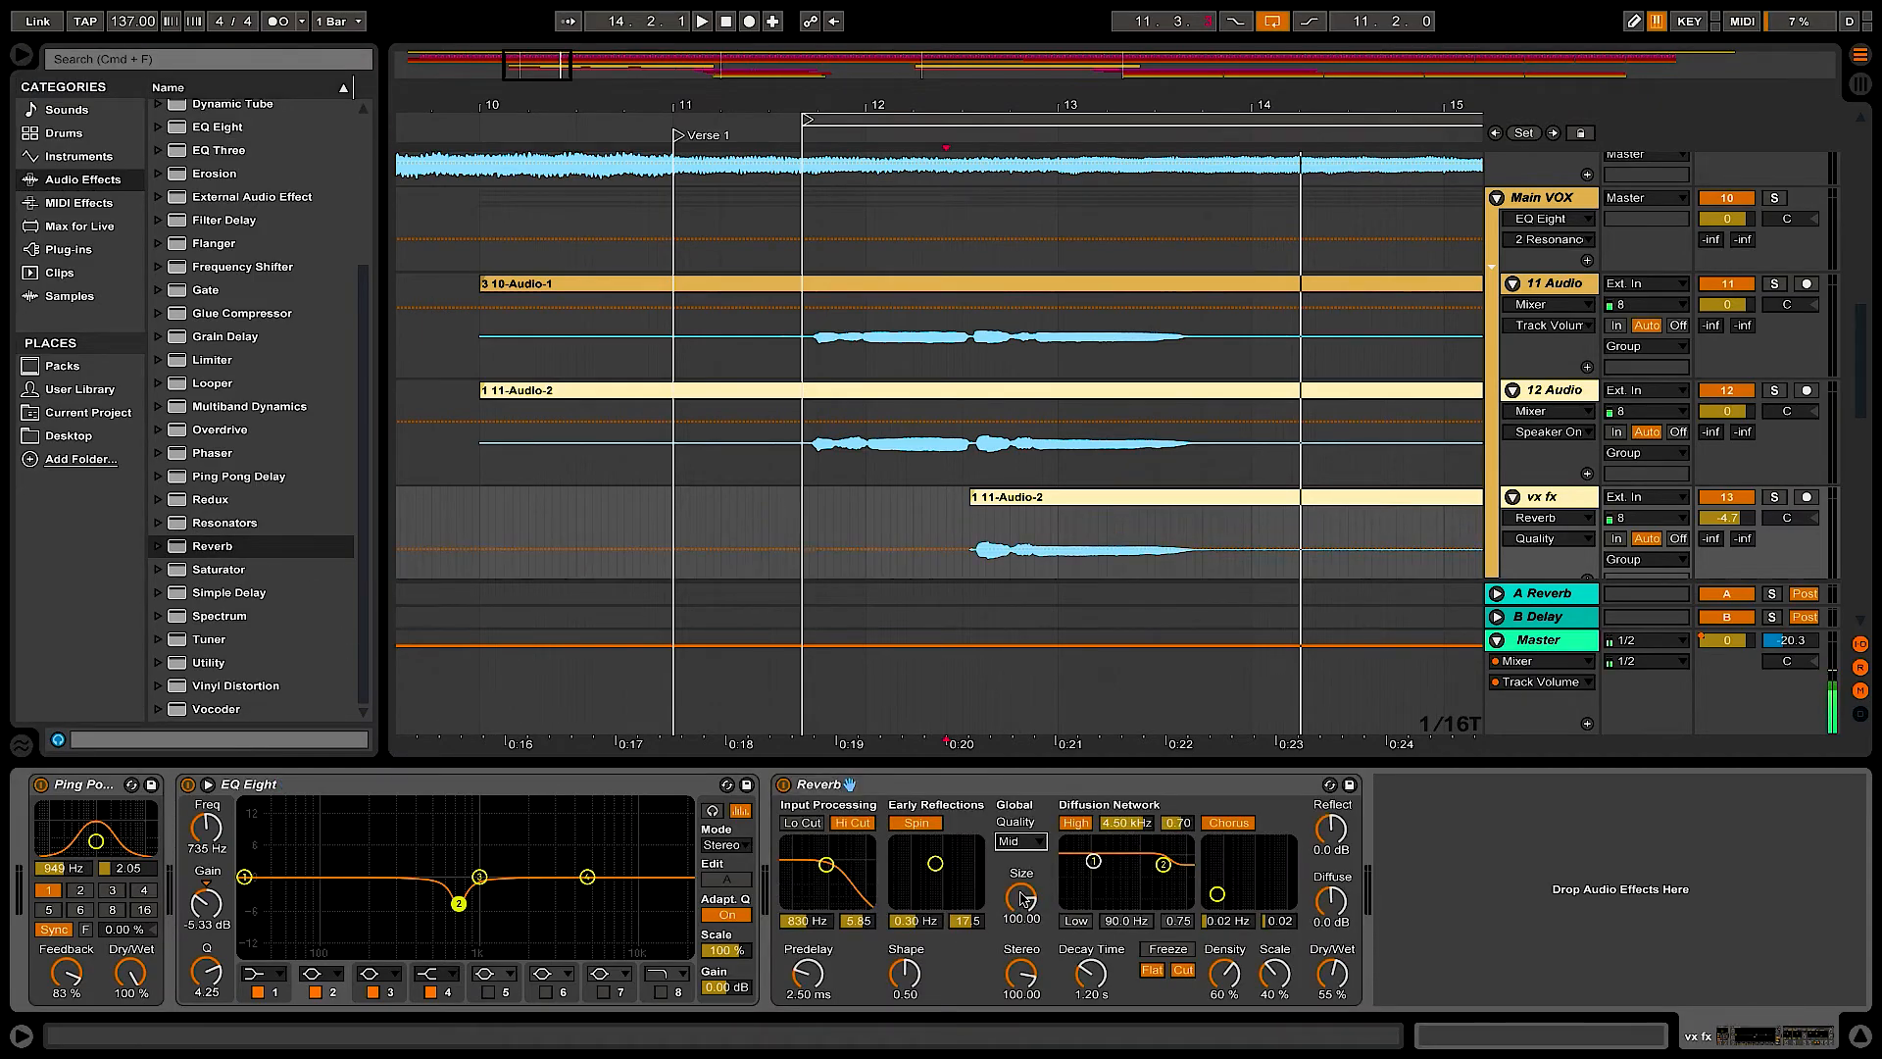
- Shape the vx fx Reverb: enable the low shelf, disable Chorus, set Size to 53.69, Decay Time to 2.64 s, Diffuse to 1.7 dB and Dry/Wet to 52 %
left_click(1078, 921)
key("space")
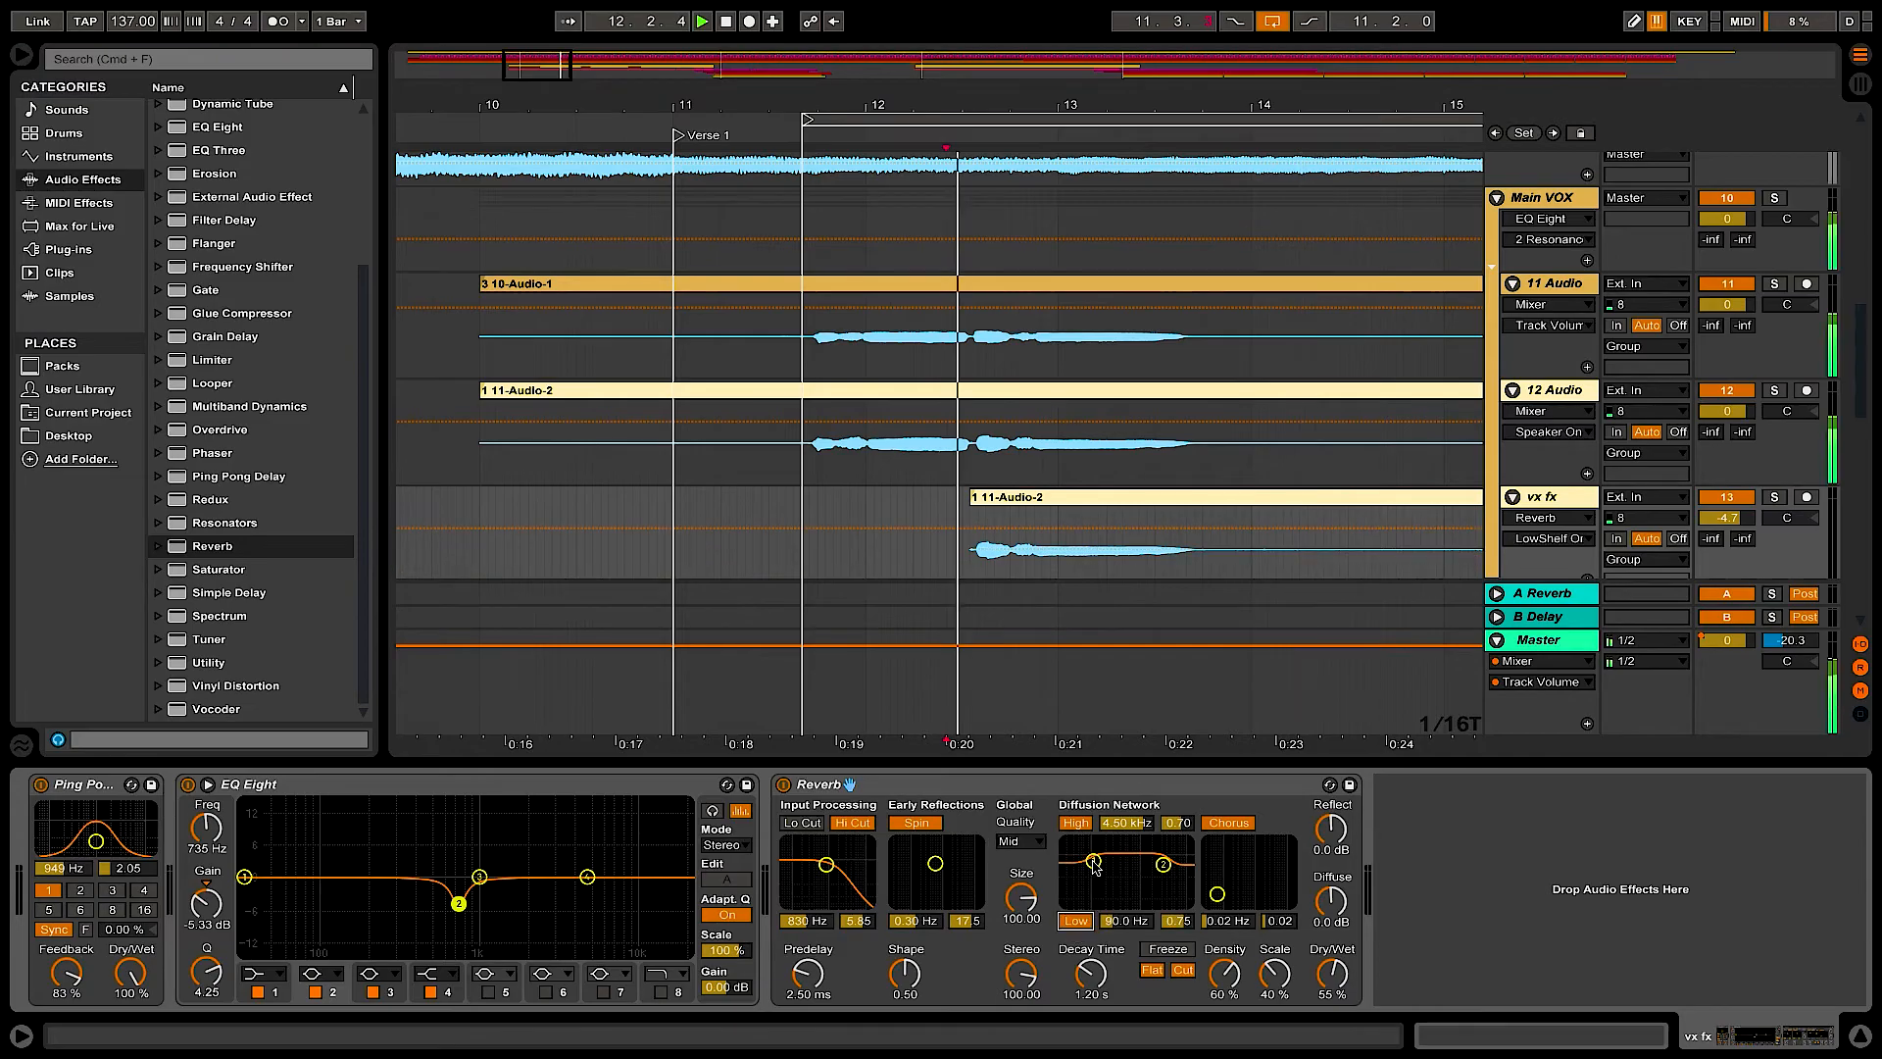
left_click(1215, 828)
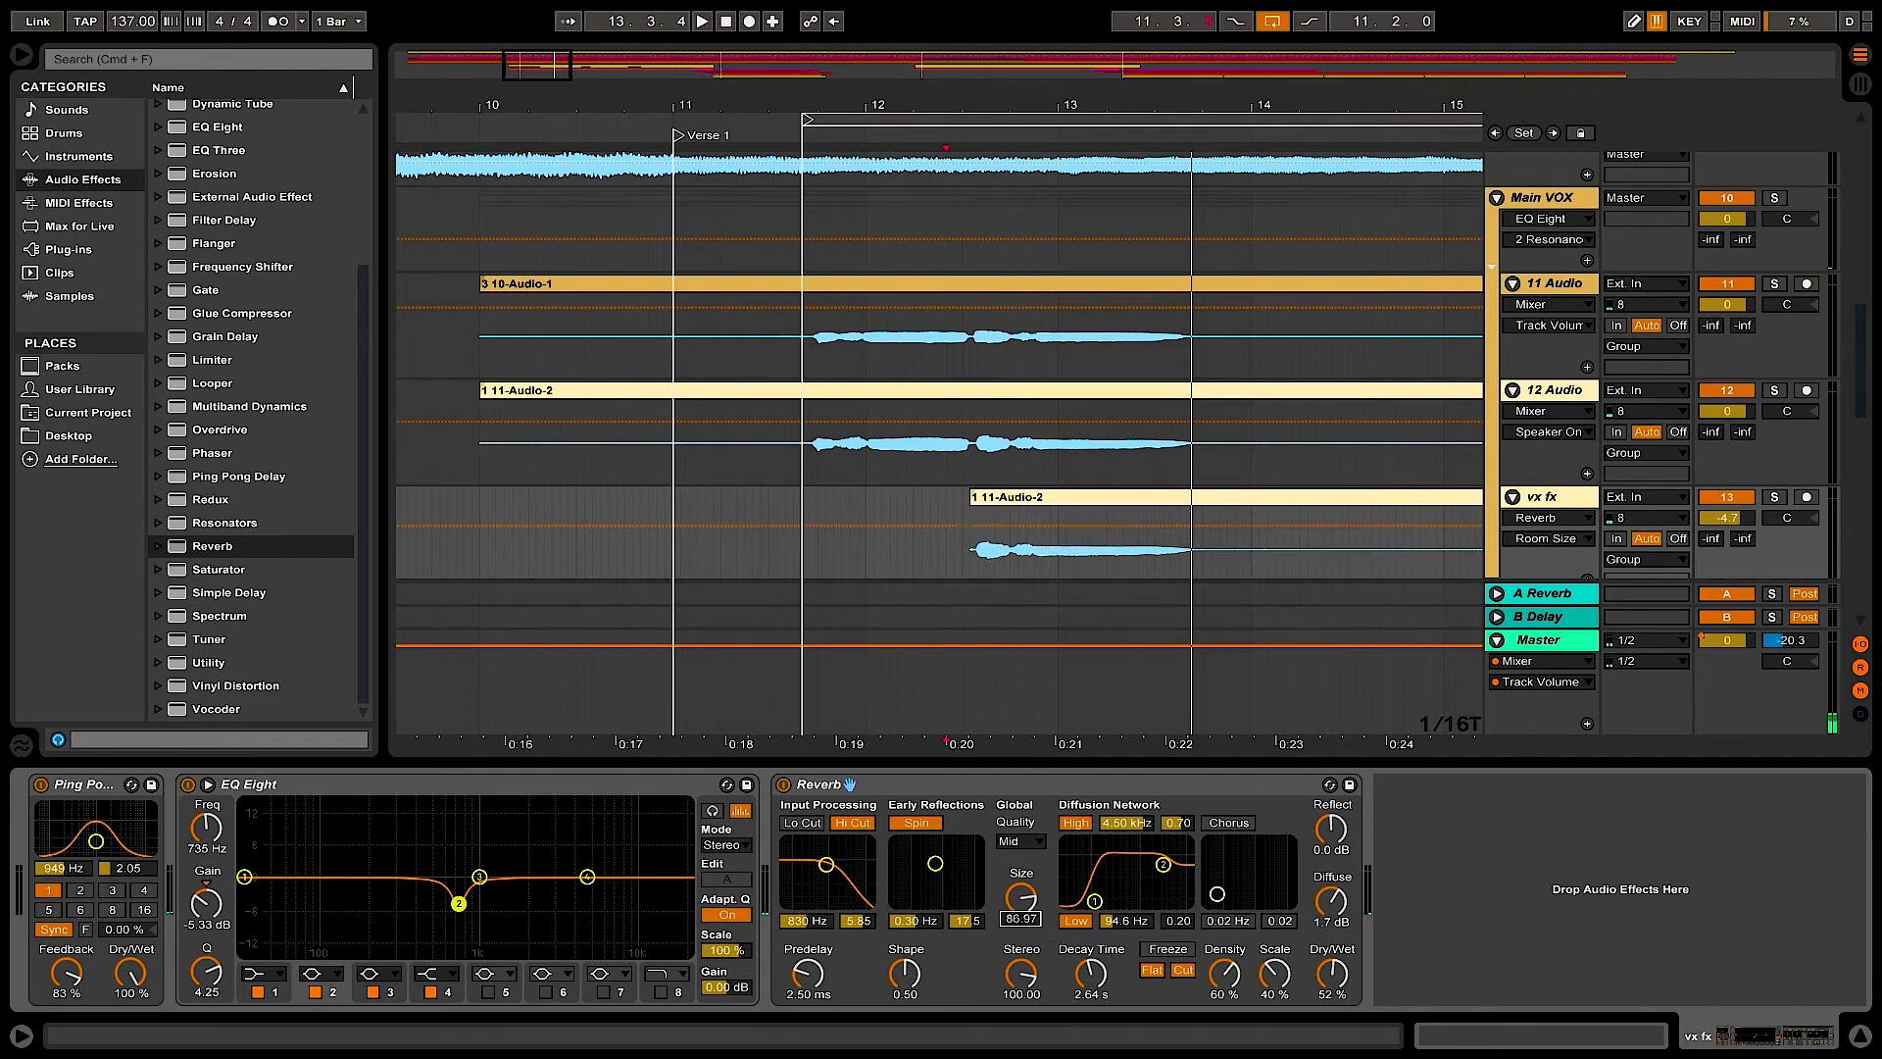
key("space")
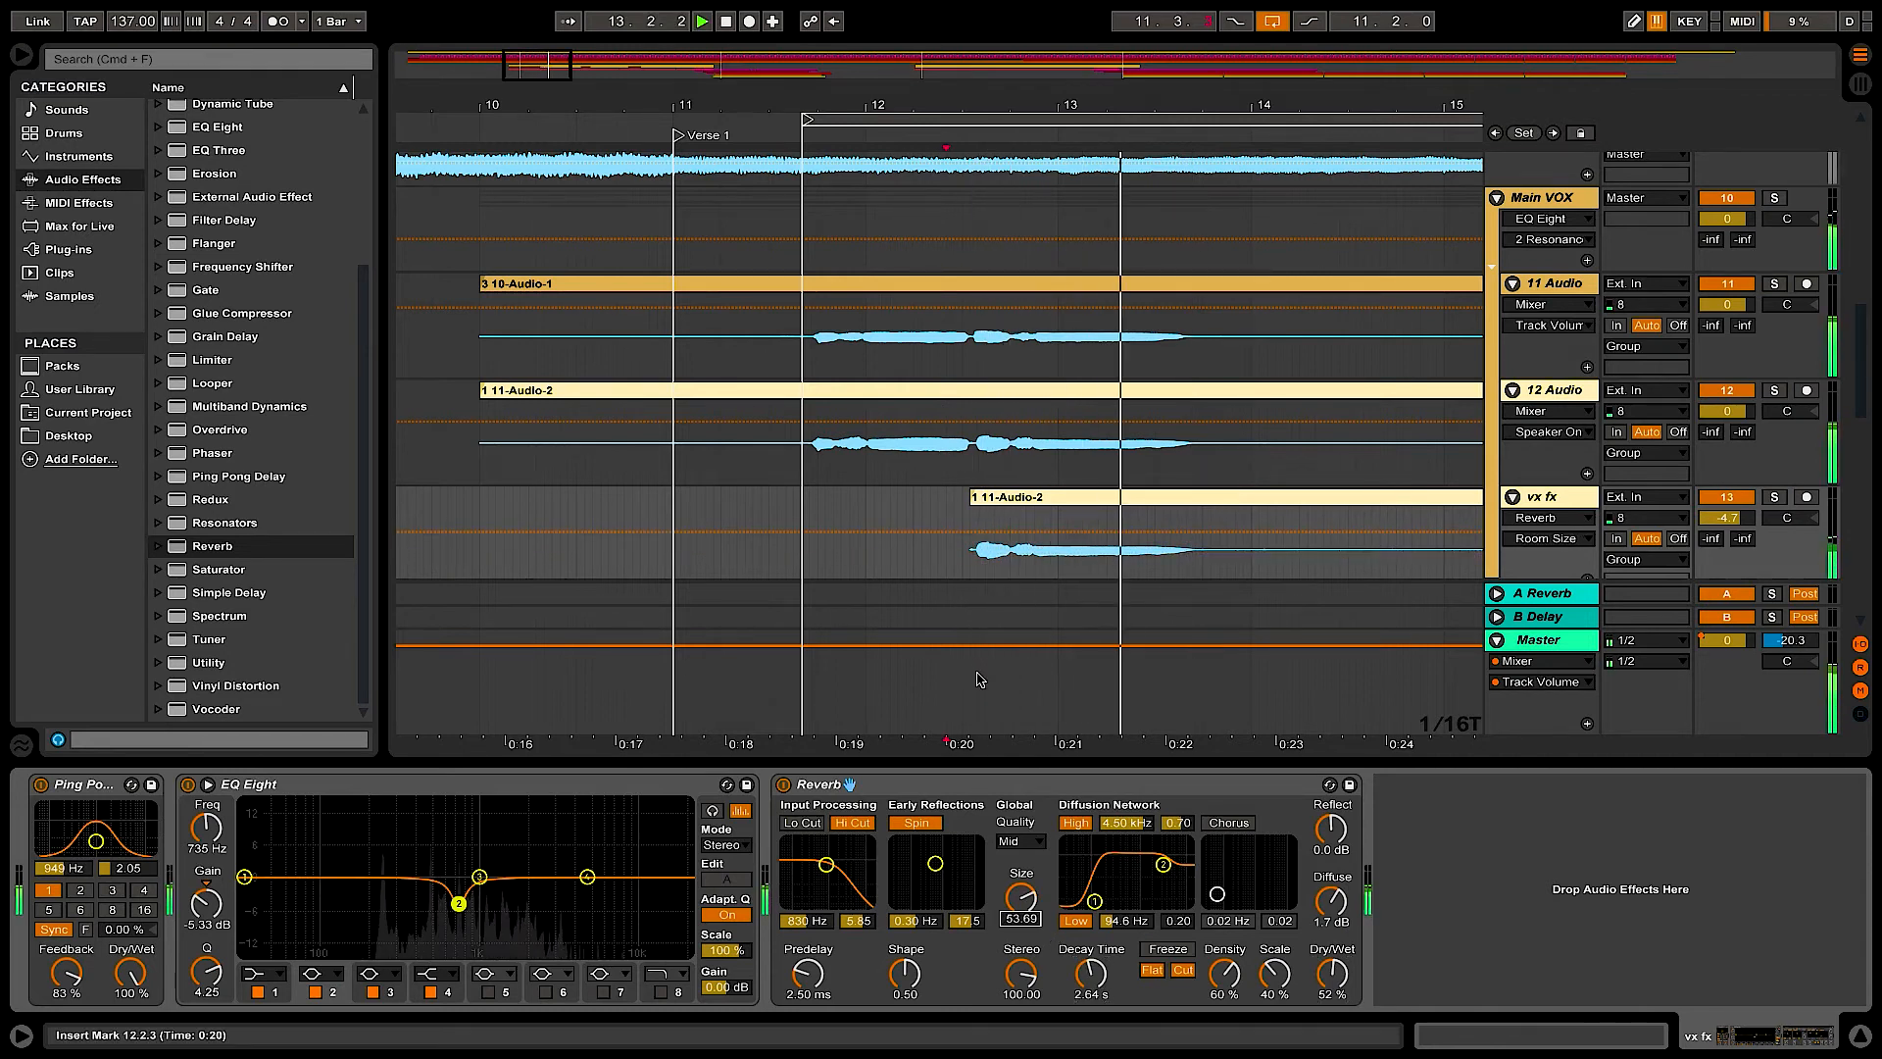
- Set the vx fx track's Ping Pong Delay beat delay to 2 and audition the first vocal phrase
left_click(1727, 518)
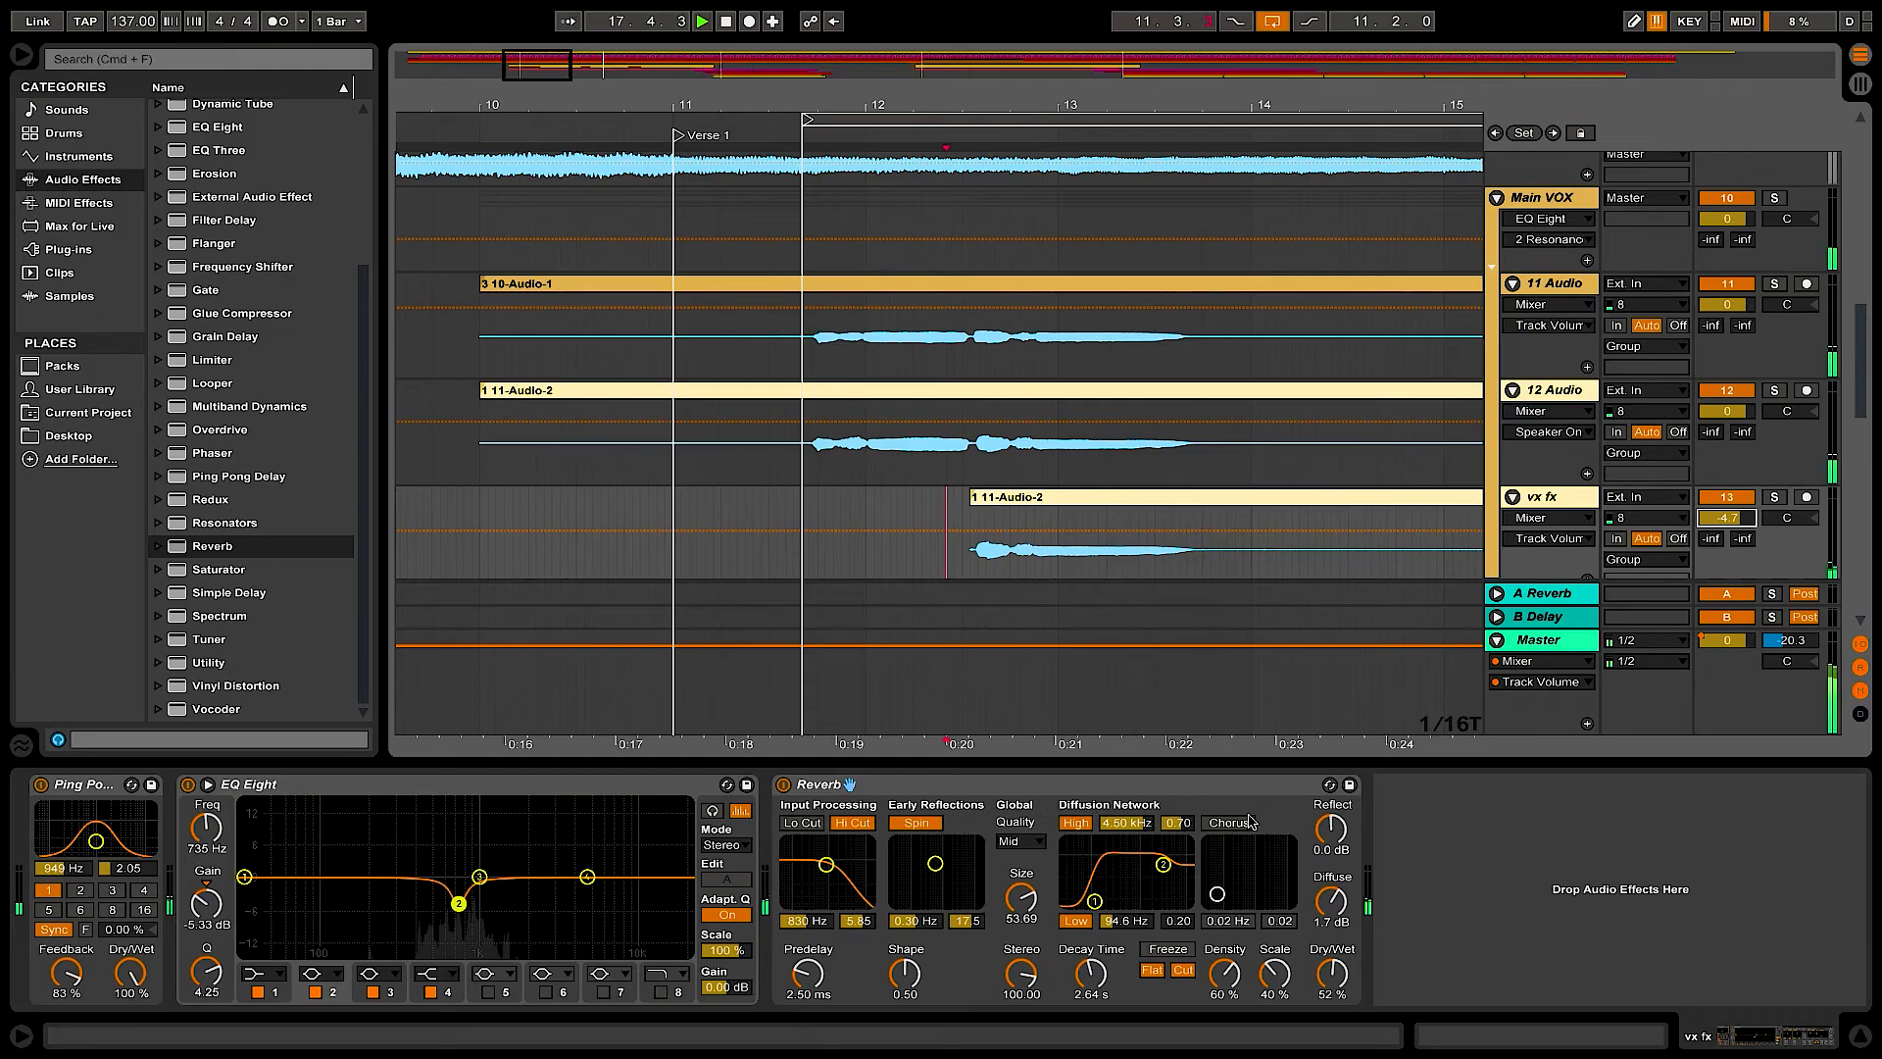
left_click(81, 893)
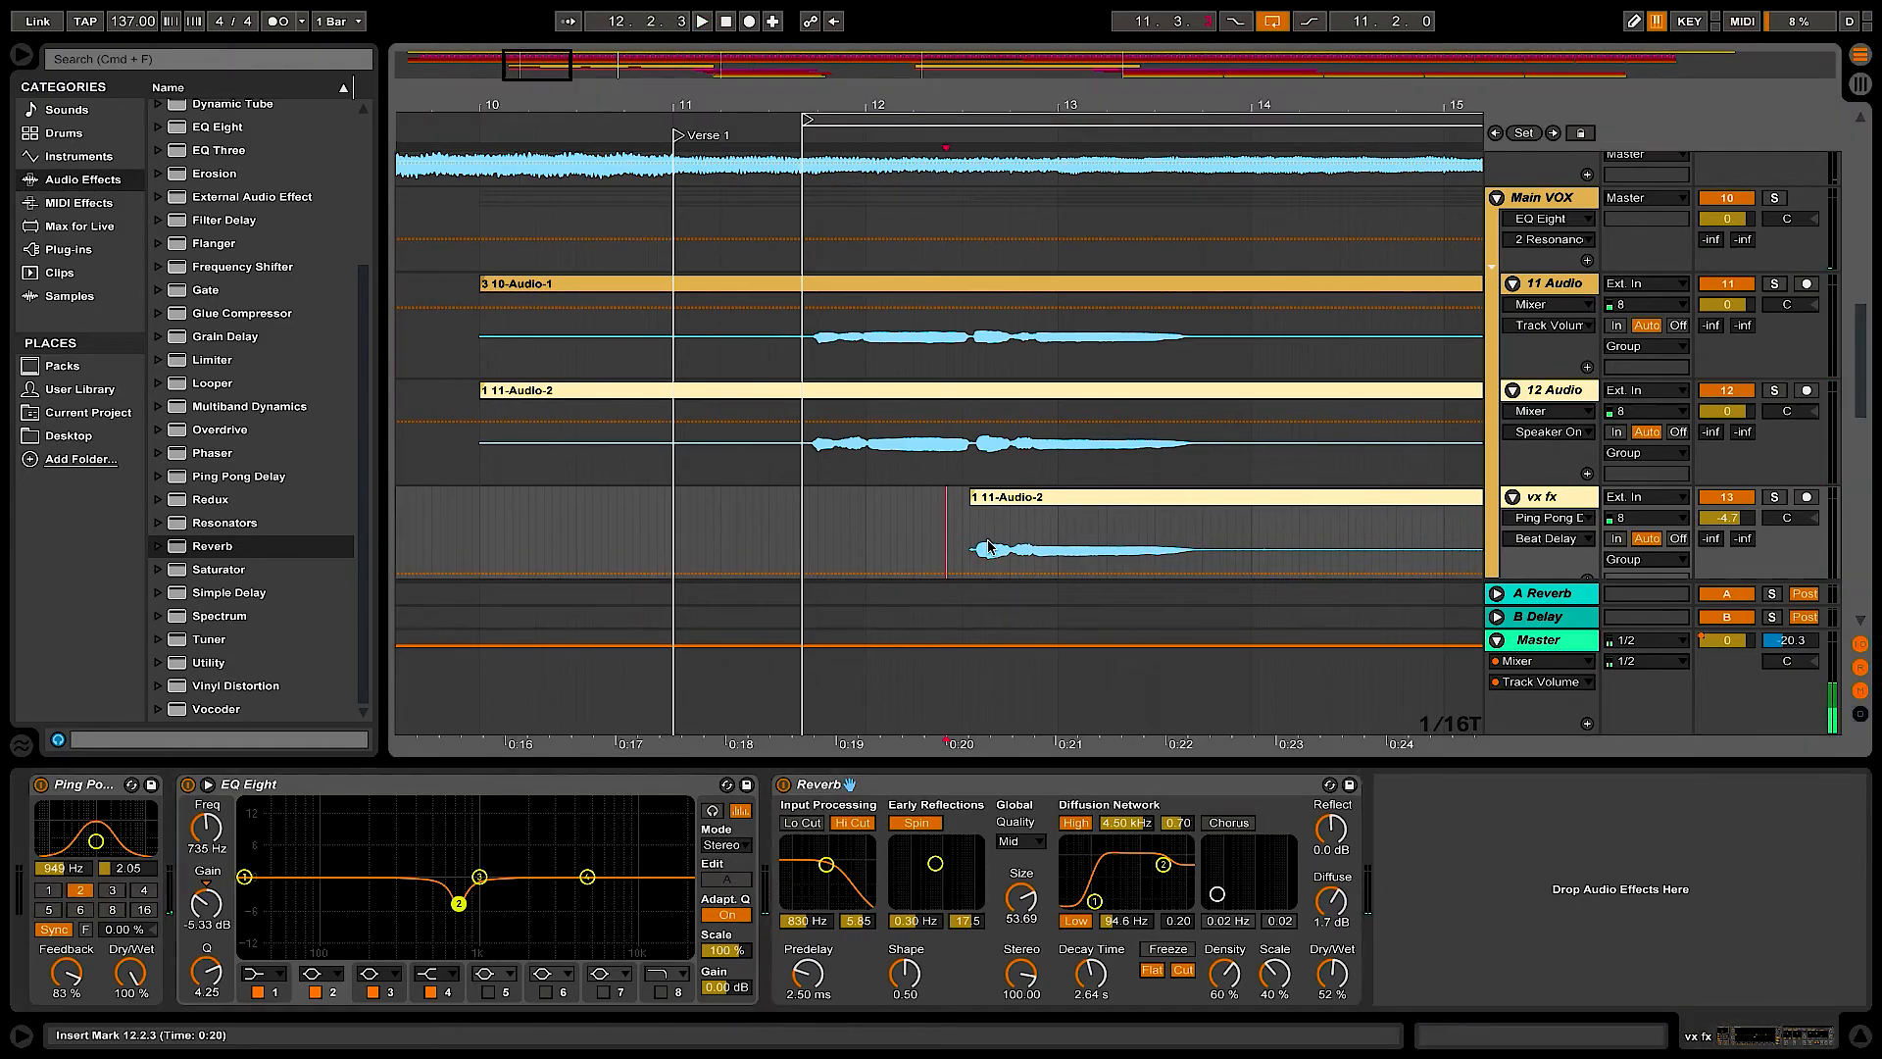
key("space")
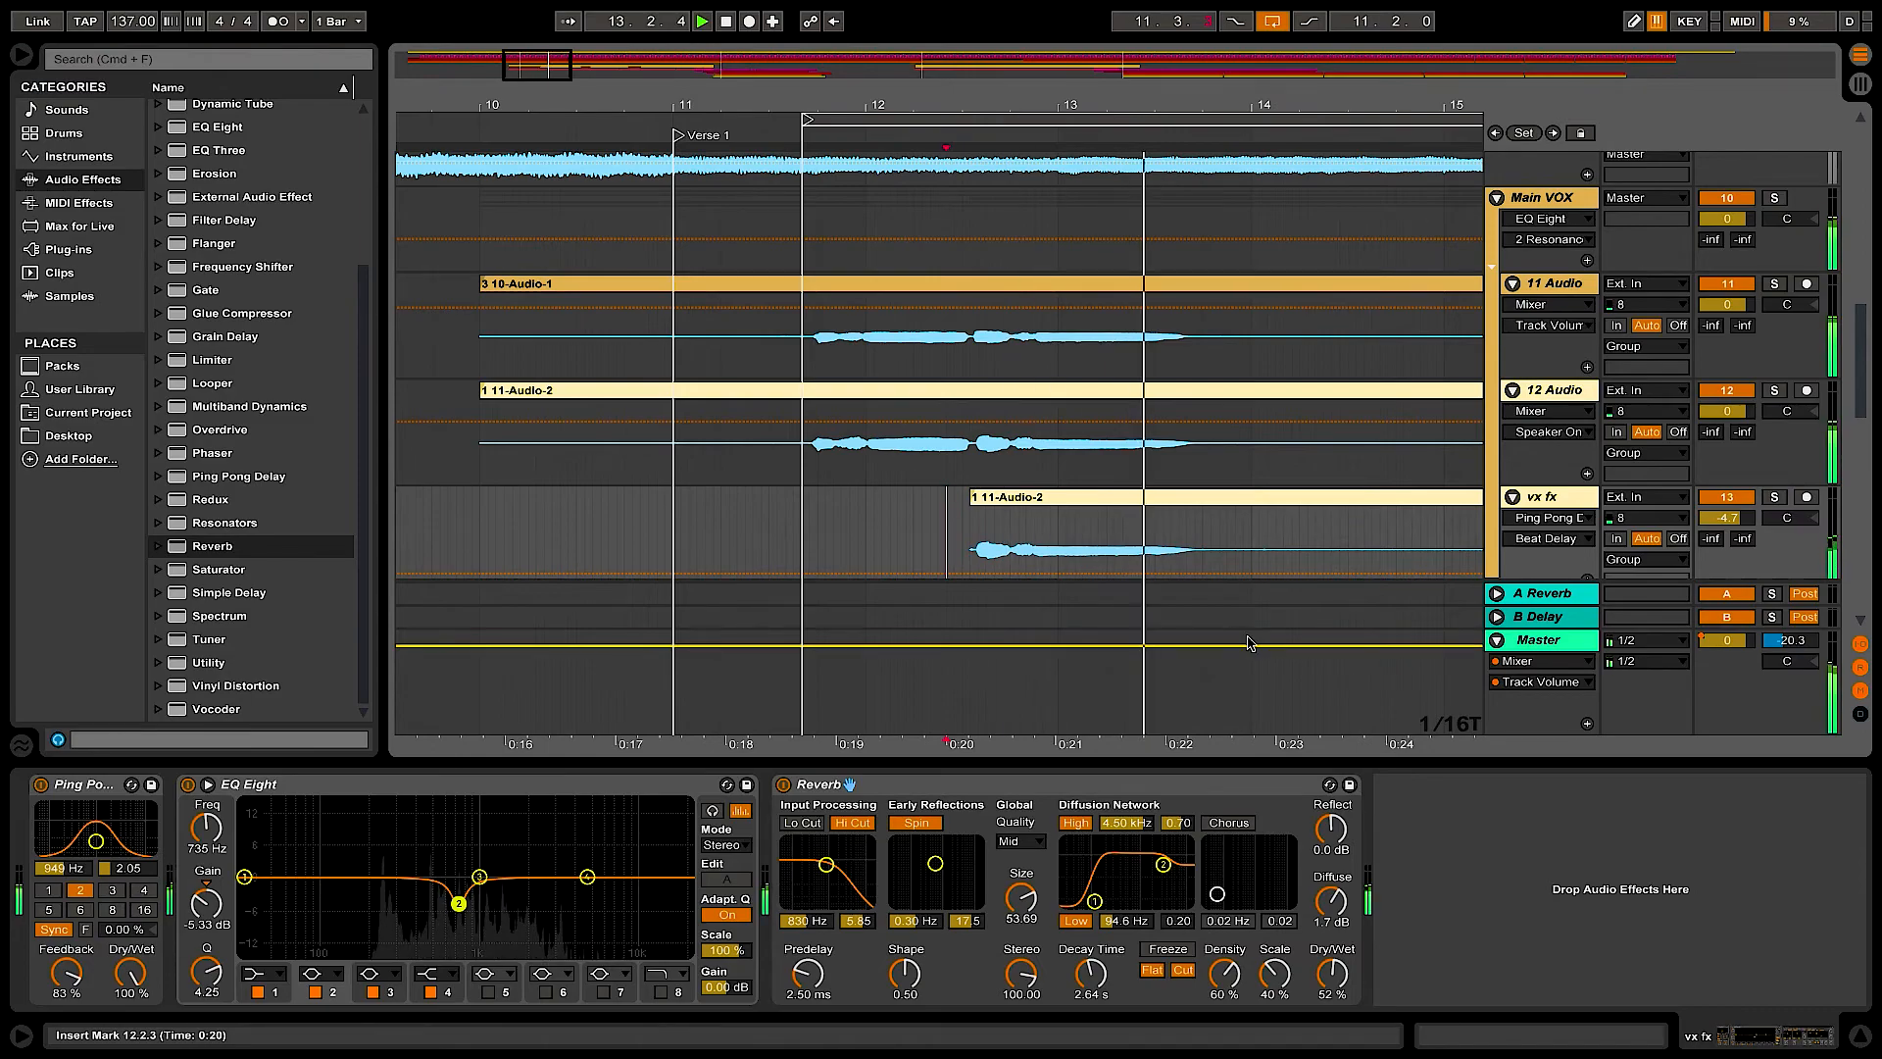
key("space")
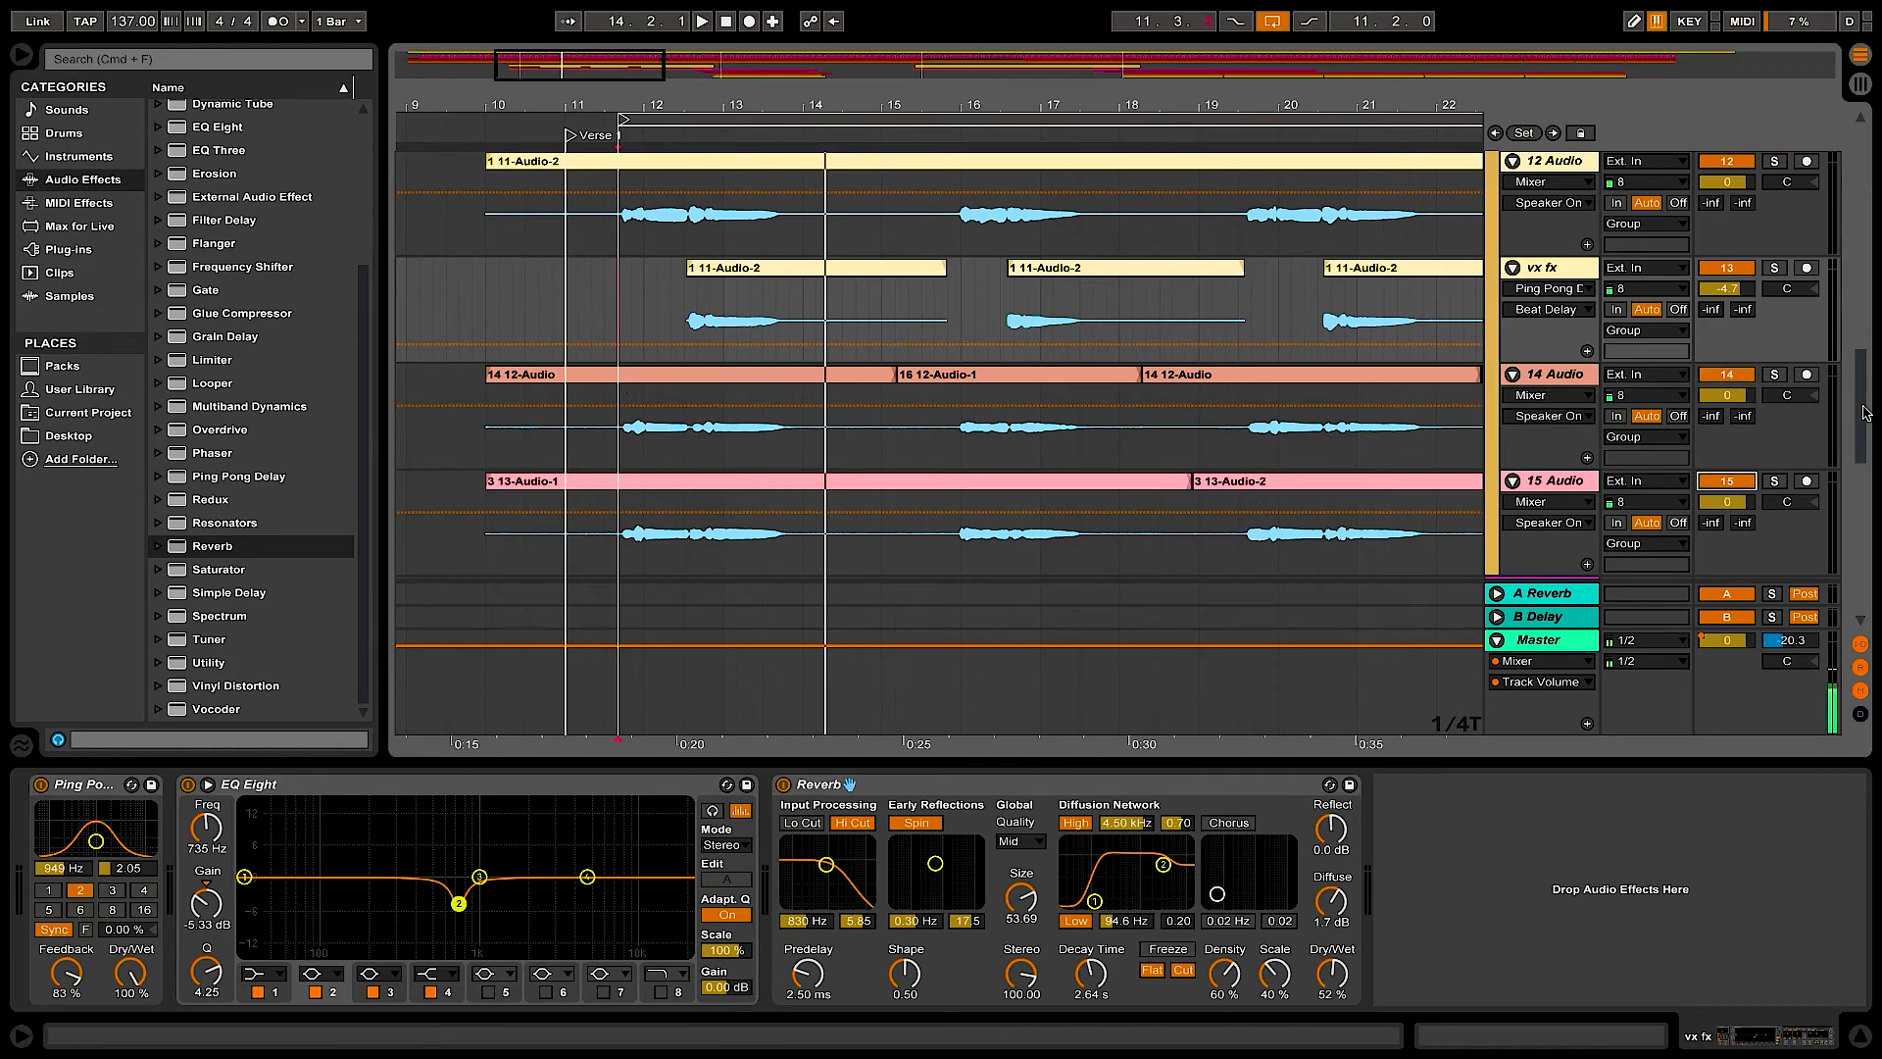
- Rename the tracks 11 Audio, 12 Audio and vx fx as Vx 1, Vx 2 and vx fx 1
scroll(1865, 413, "up", 5)
left_click(1550, 333)
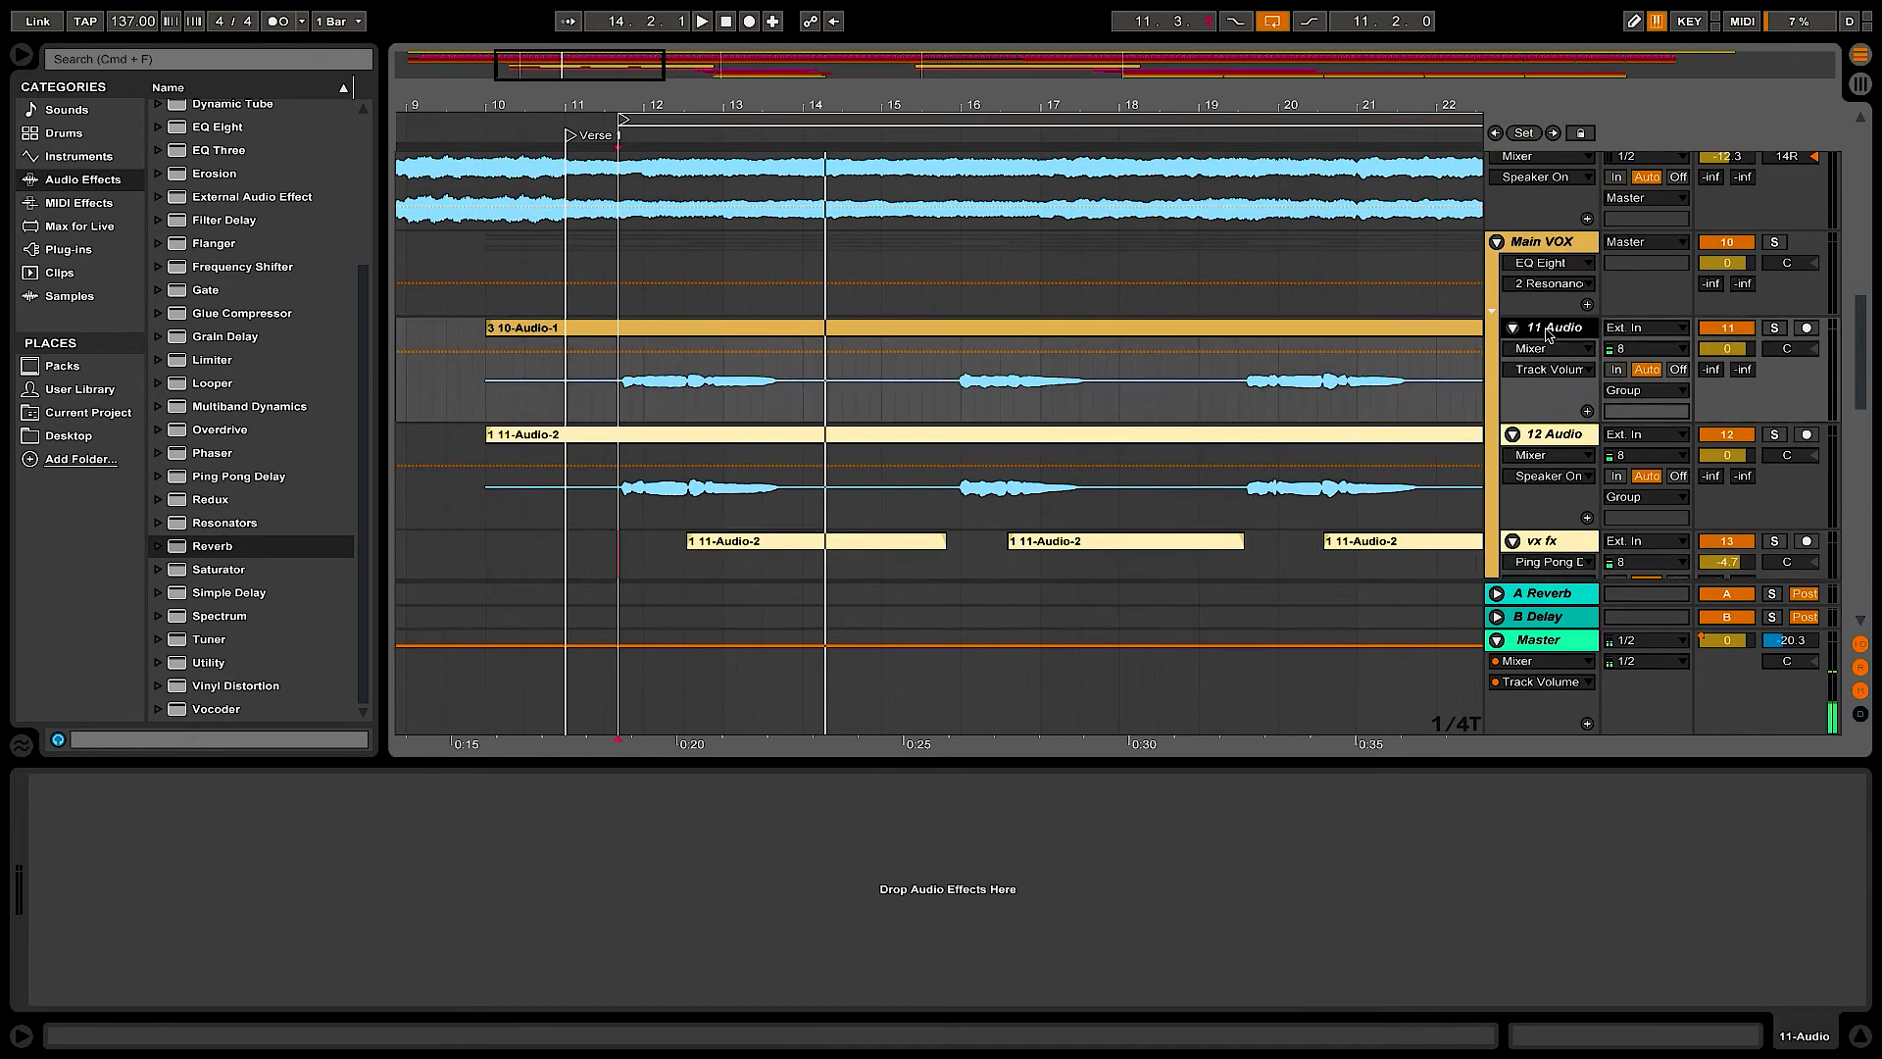
key("space")
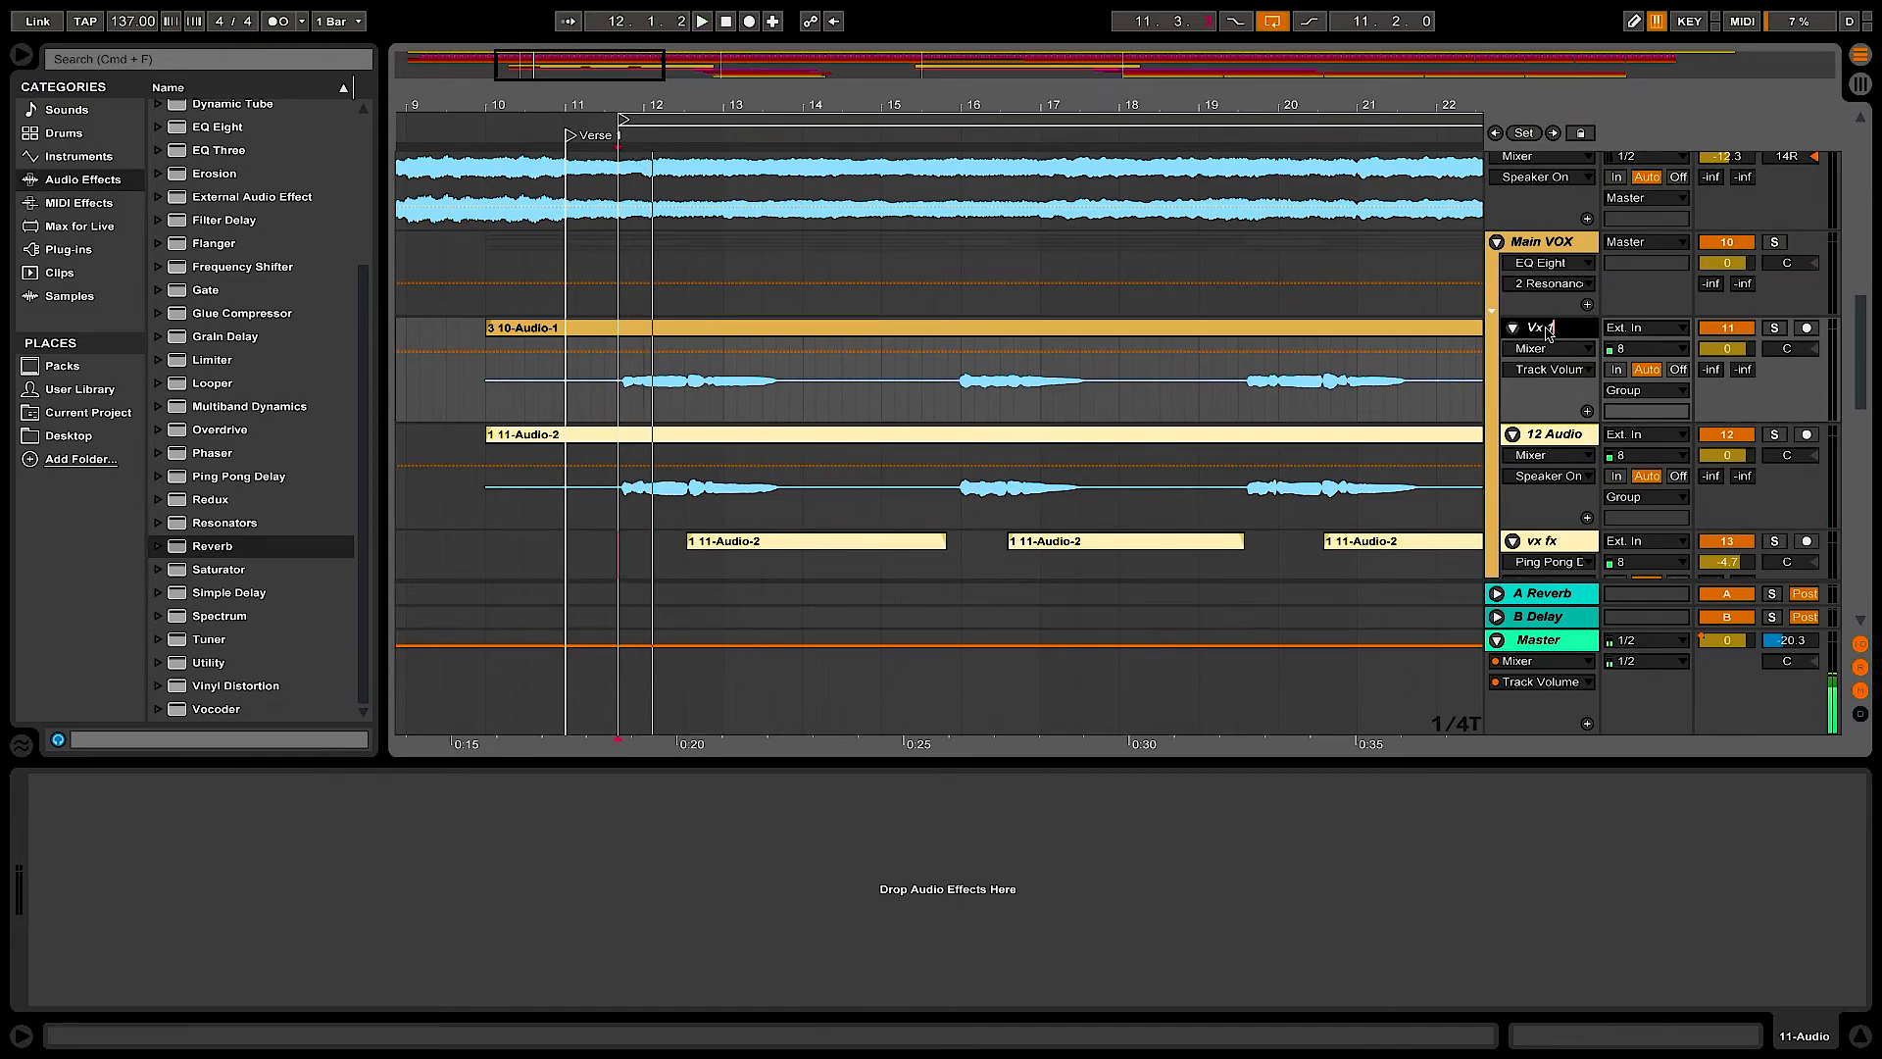
key("Tab")
type("Vx 2")
key("Tab")
type("vx fx 1")
- Rename the harmony tracks 14 and 15 as Hm Vx1 and Hm vx 2, and duplicate the latter as Hm vx FX
key("Tab")
type("Hm Vx1")
key("Tab")
type("Hm")
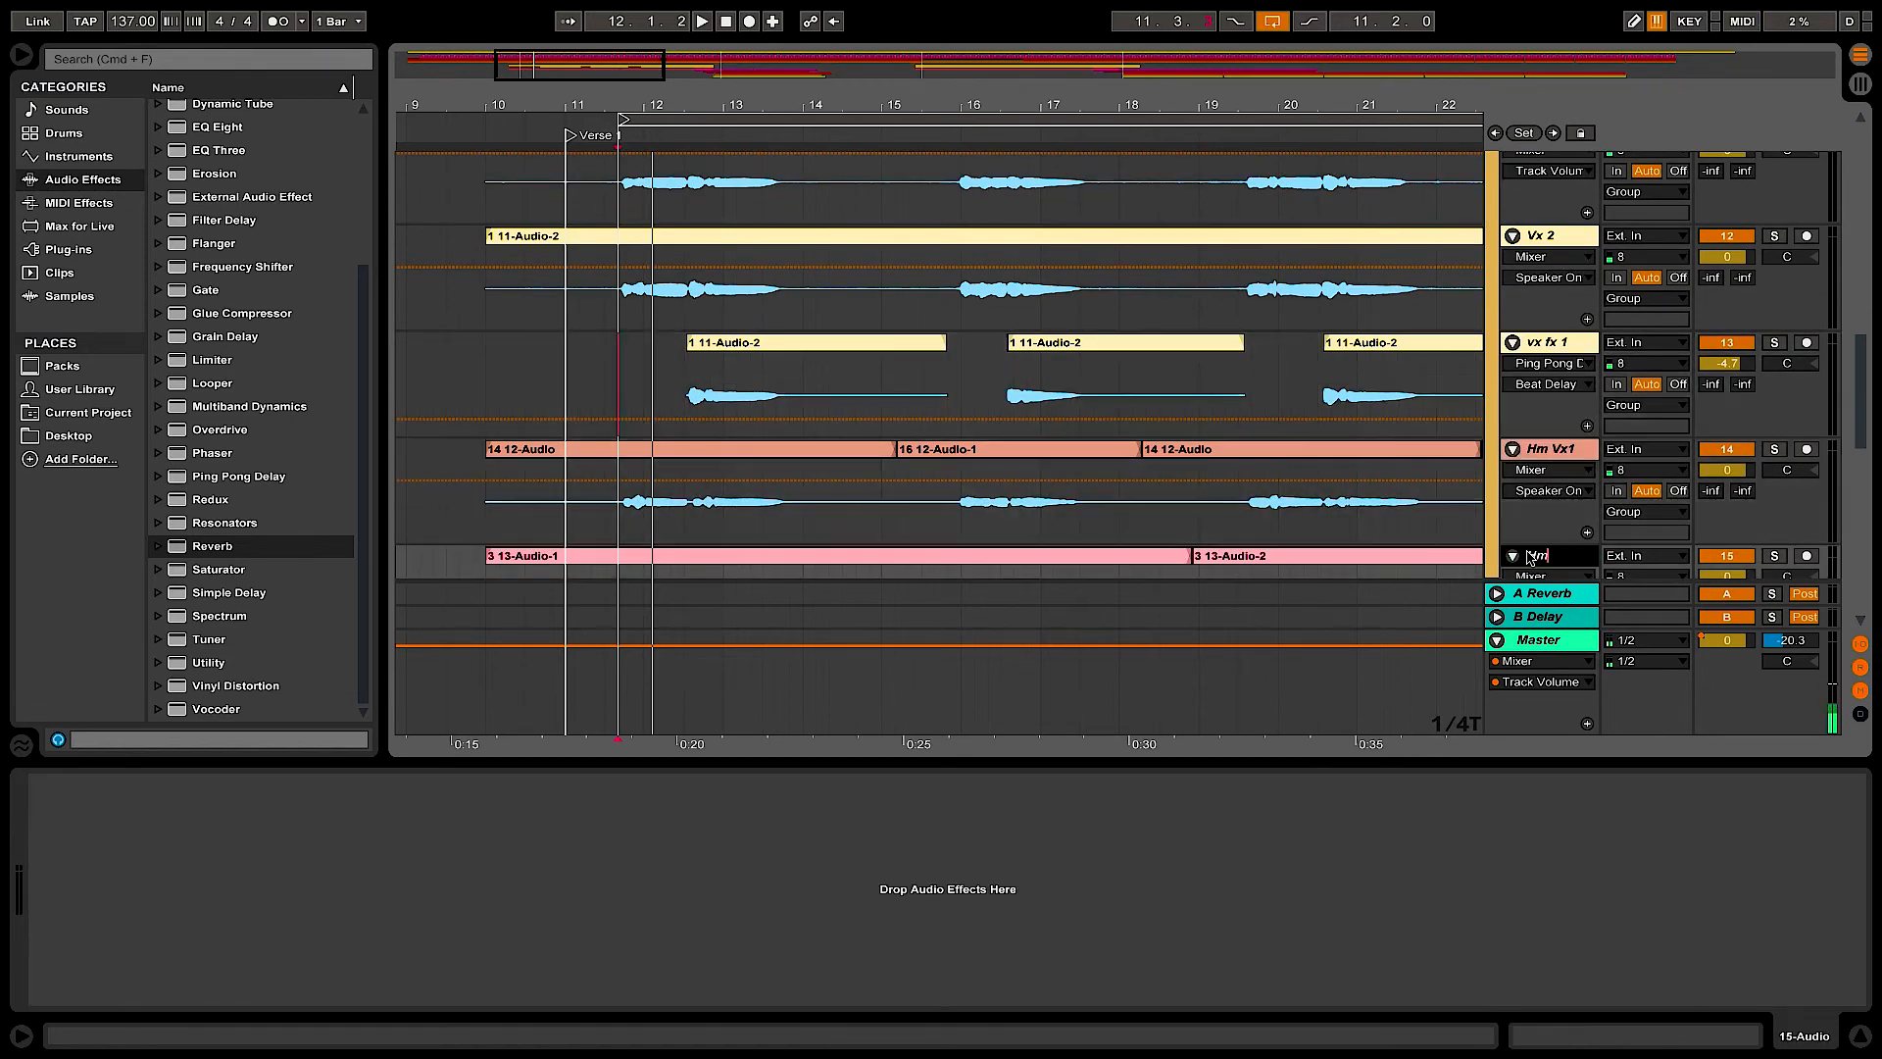
key("Return")
scroll(1592, 473, "down", 5)
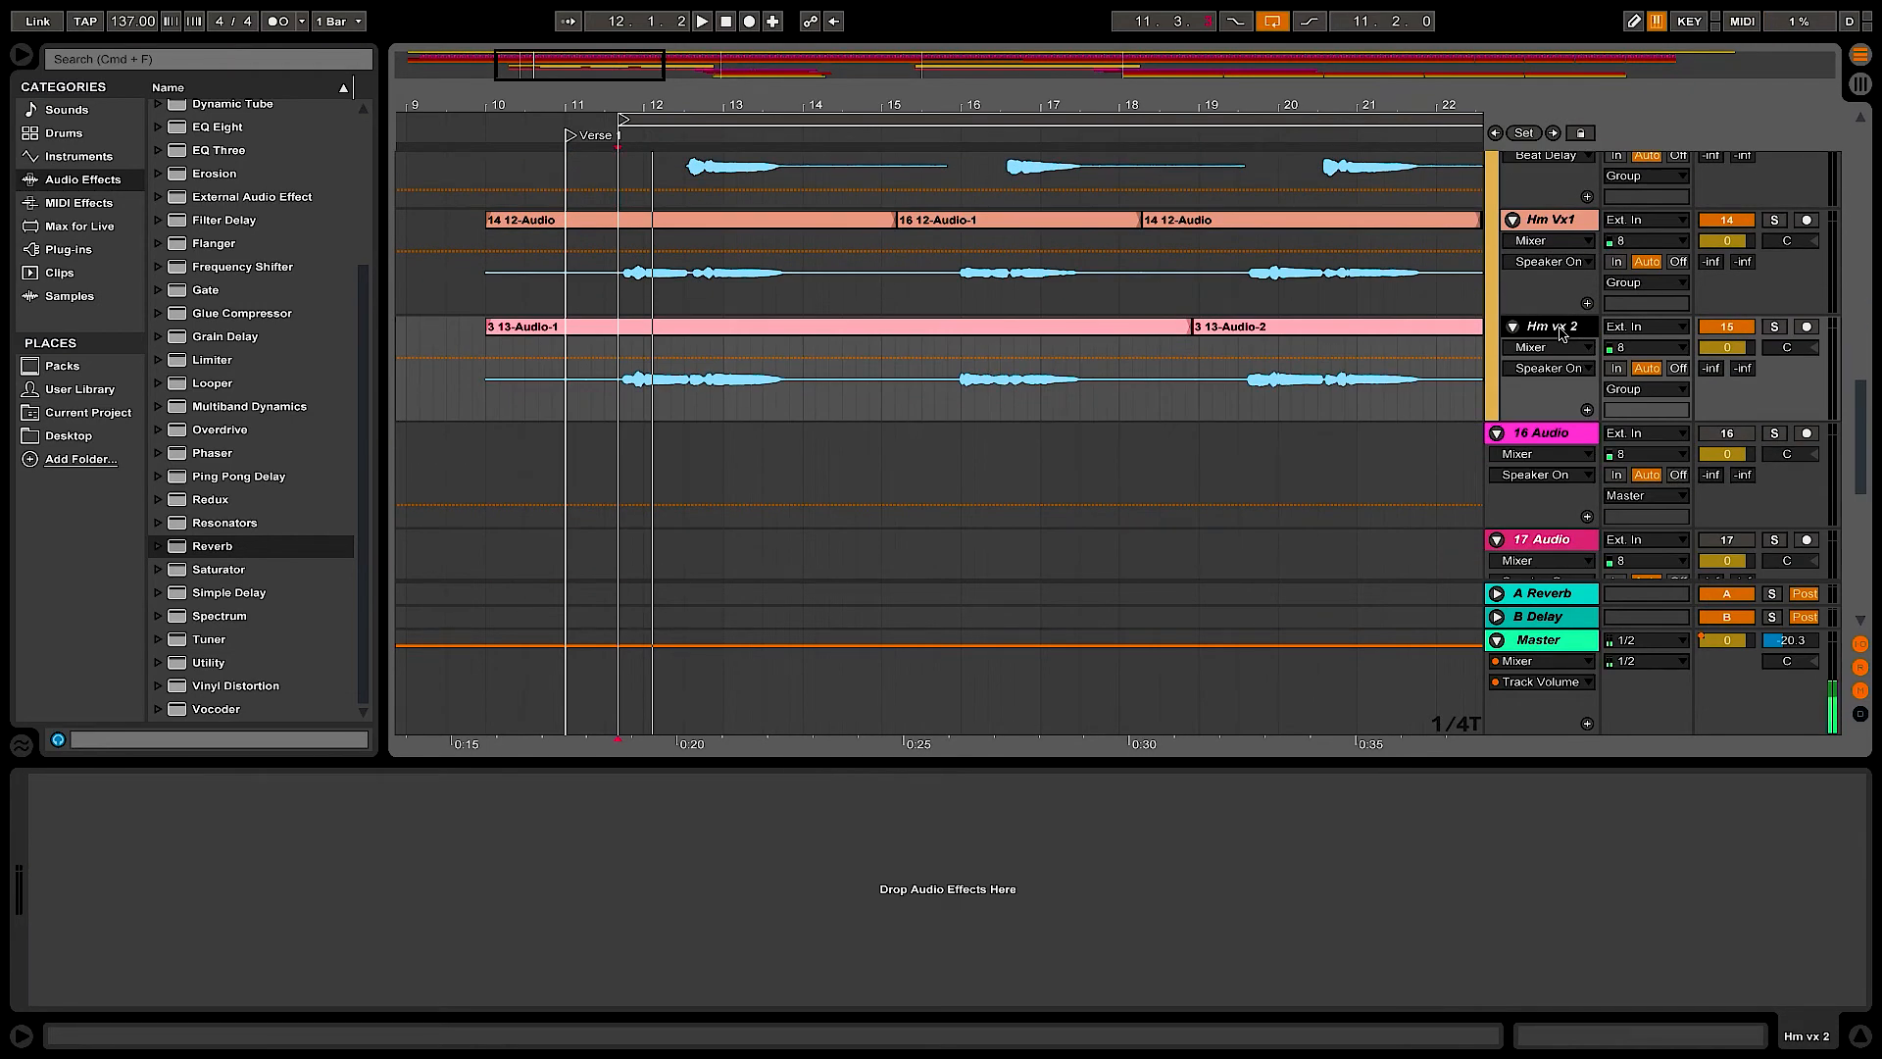
key("super+d")
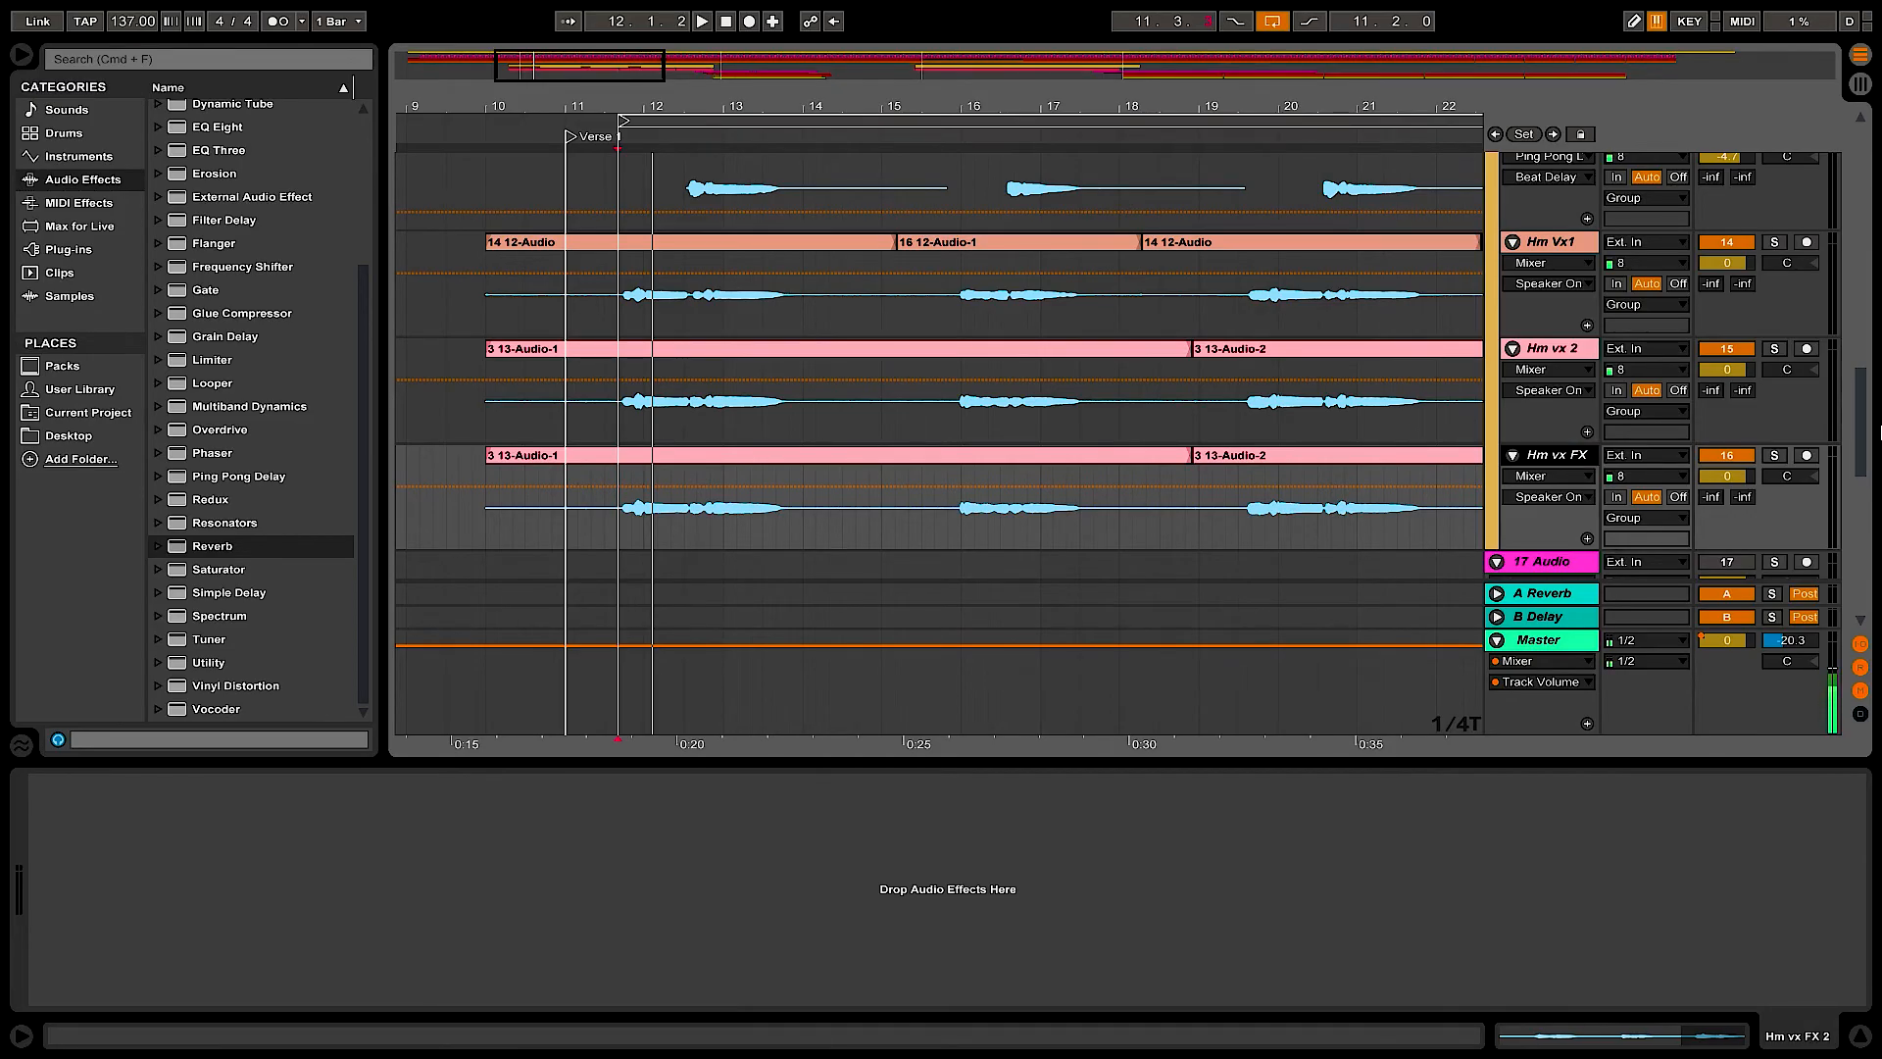
- Try lowering the Hm vx 2 and Hm vx FX track volumes to -13.8 dB while auditioning the verse vocals
left_click_drag(1867, 453, 1851, 397)
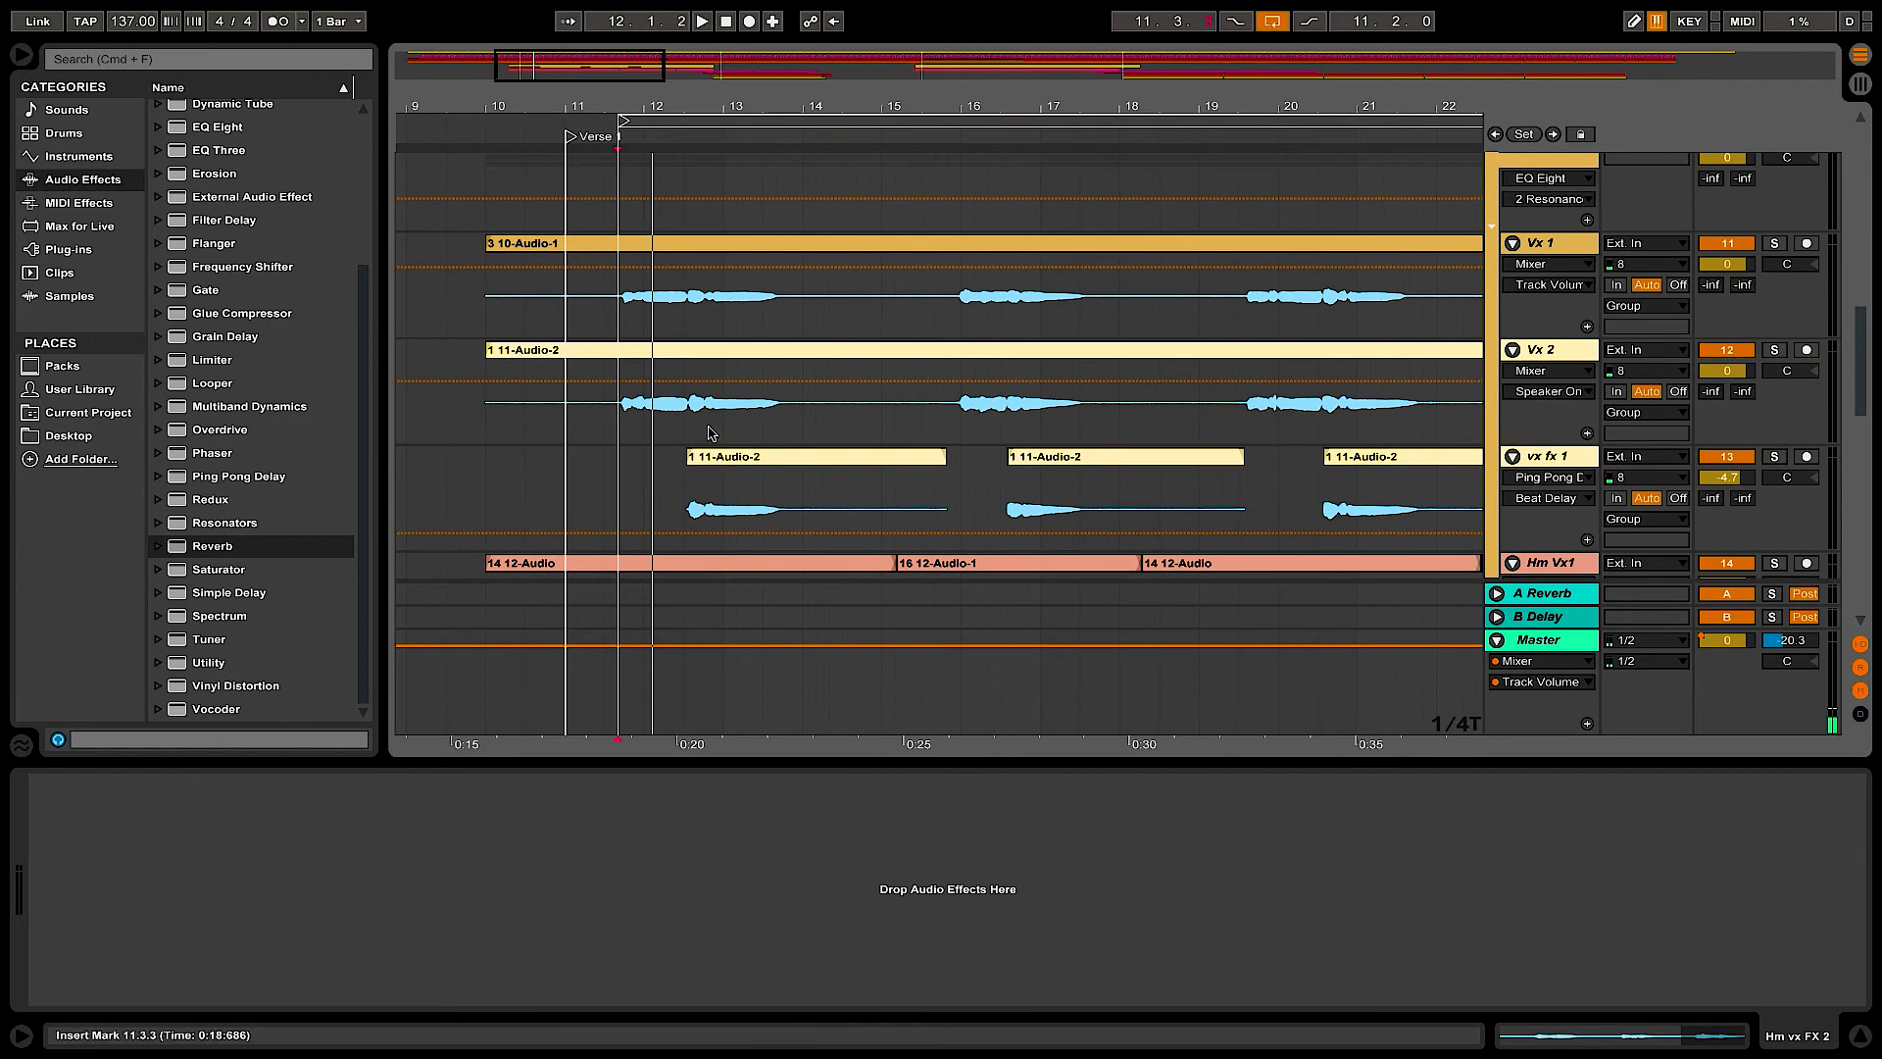
left_click(596, 431)
key("space")
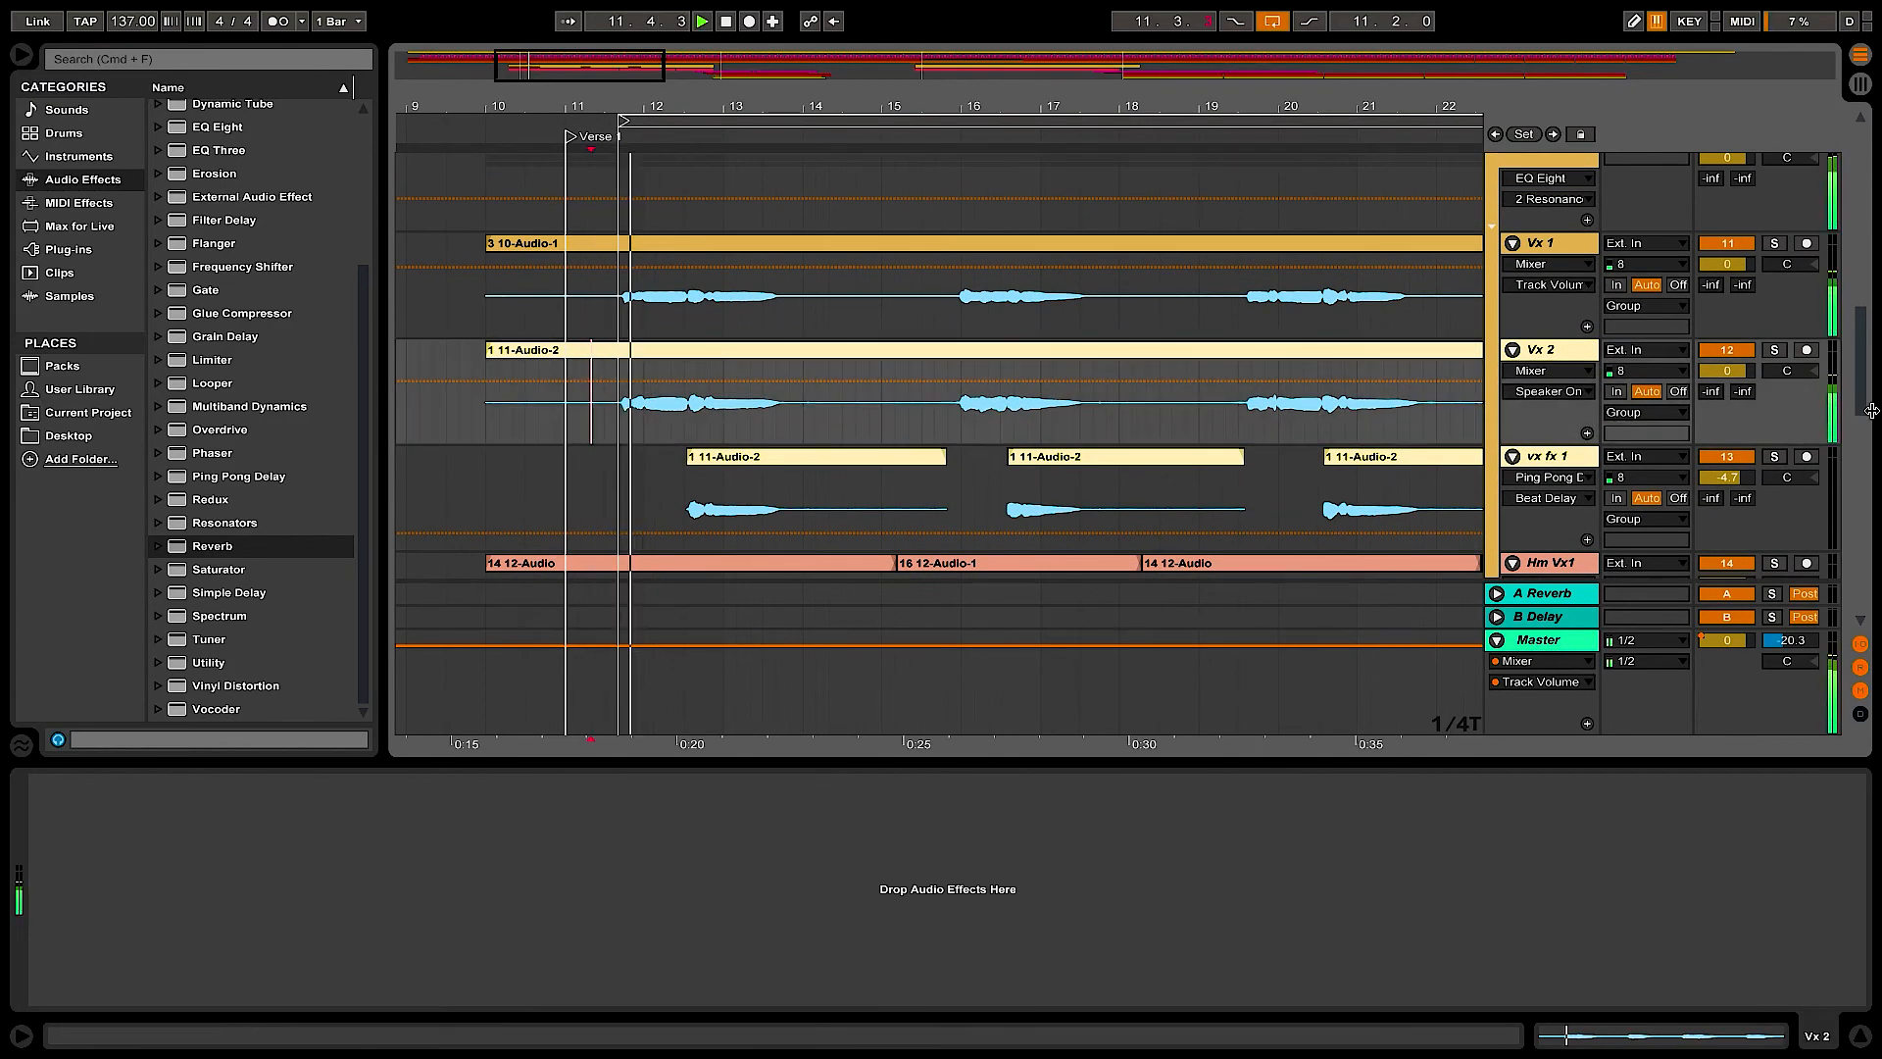
left_click_drag(1865, 404, 1877, 475)
left_click(1548, 290)
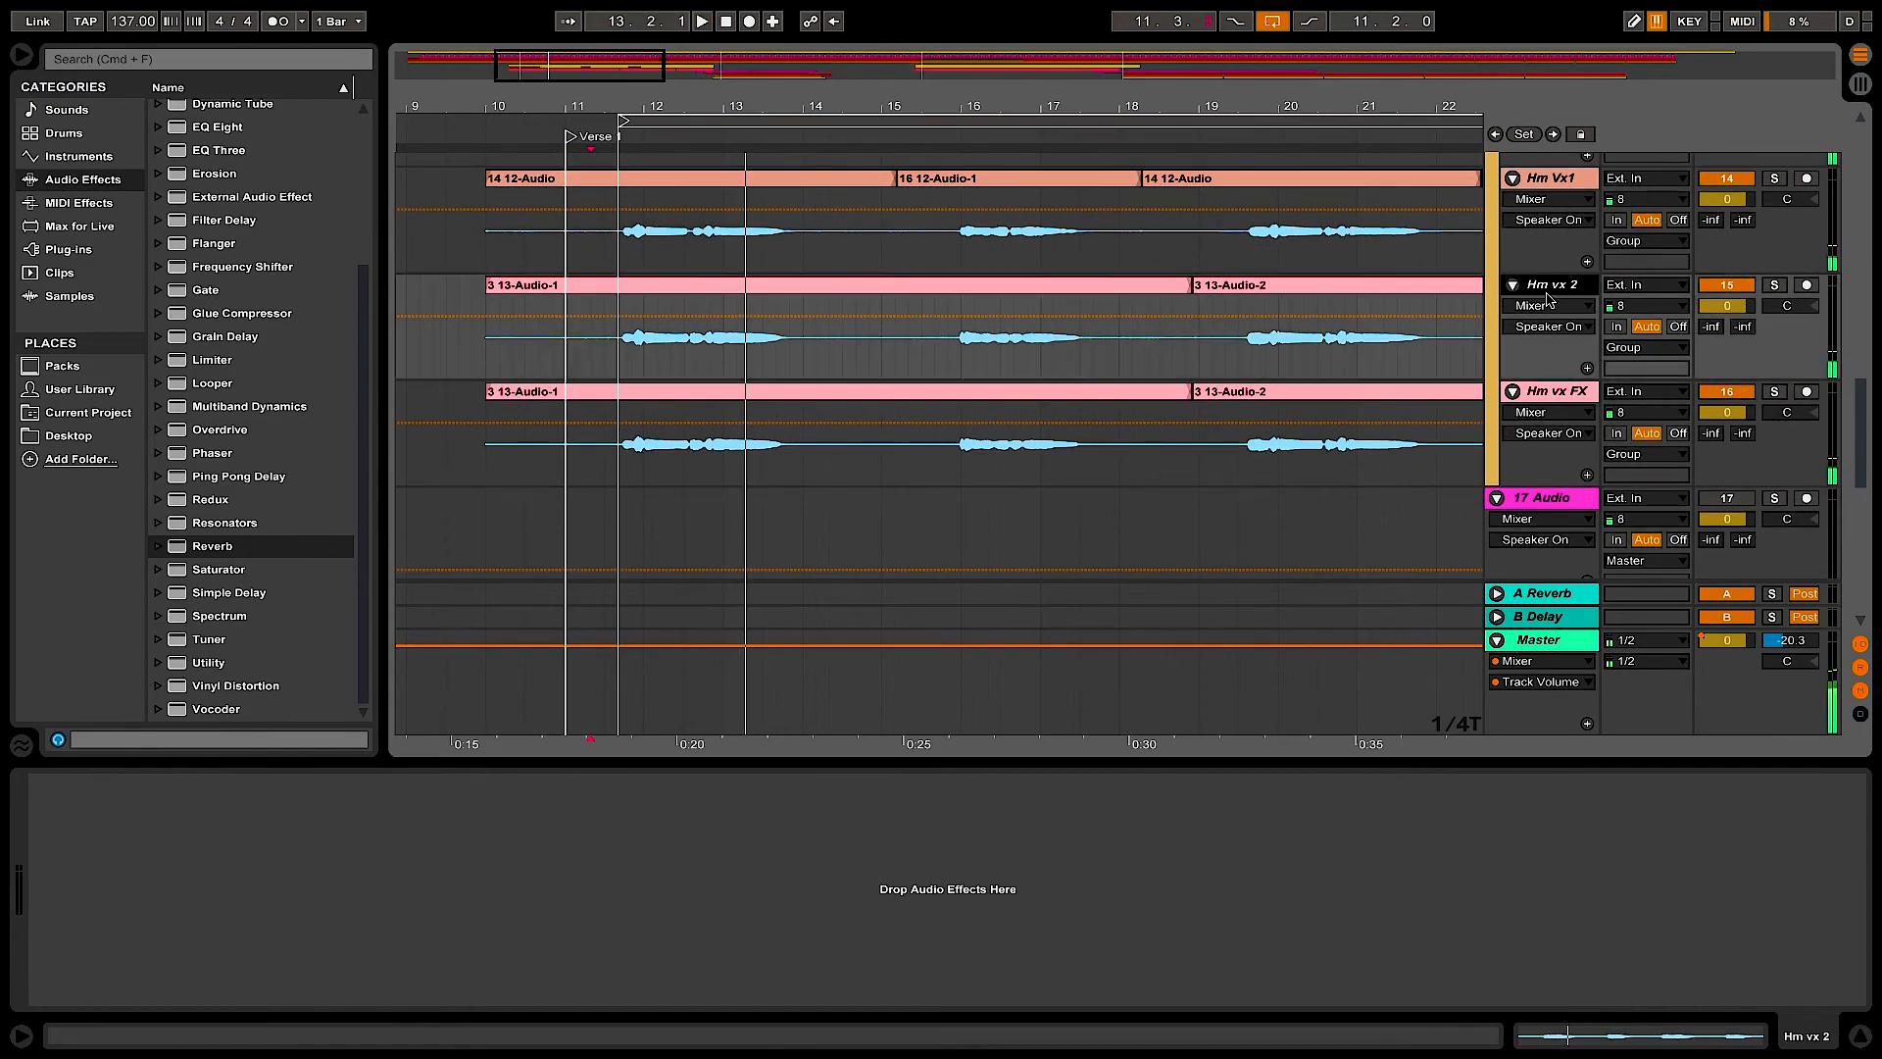
left_click(1550, 405)
left_click_drag(1718, 307, 1711, 328)
key("space")
left_click(619, 355)
key("space")
key("space")
mouse_move(1862, 442)
left_mouse_down()
mouse_move(1865, 384)
mouse_move(1871, 434)
left_mouse_up()
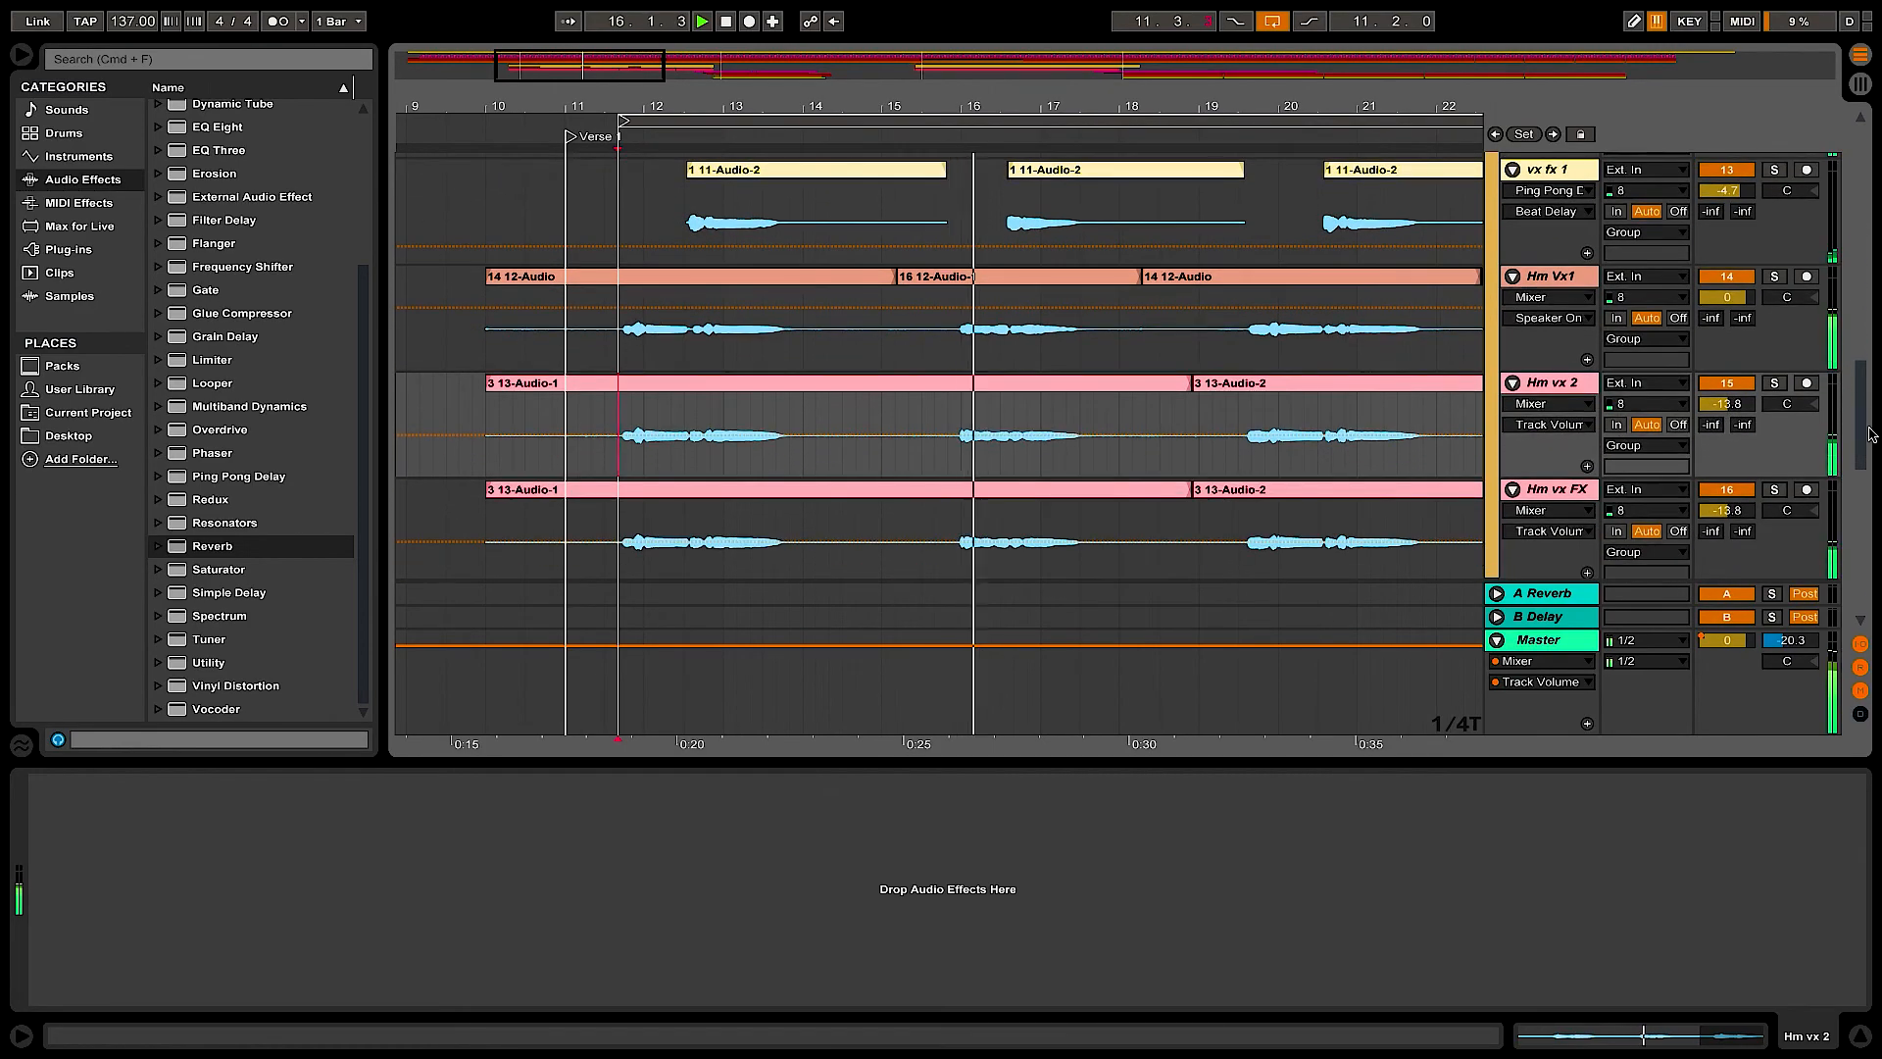
- Try lowering the Hm vx 2 and Hm vx FX track volumes together to -24.6 dB during playback
left_click_drag(1726, 403, 1726, 404)
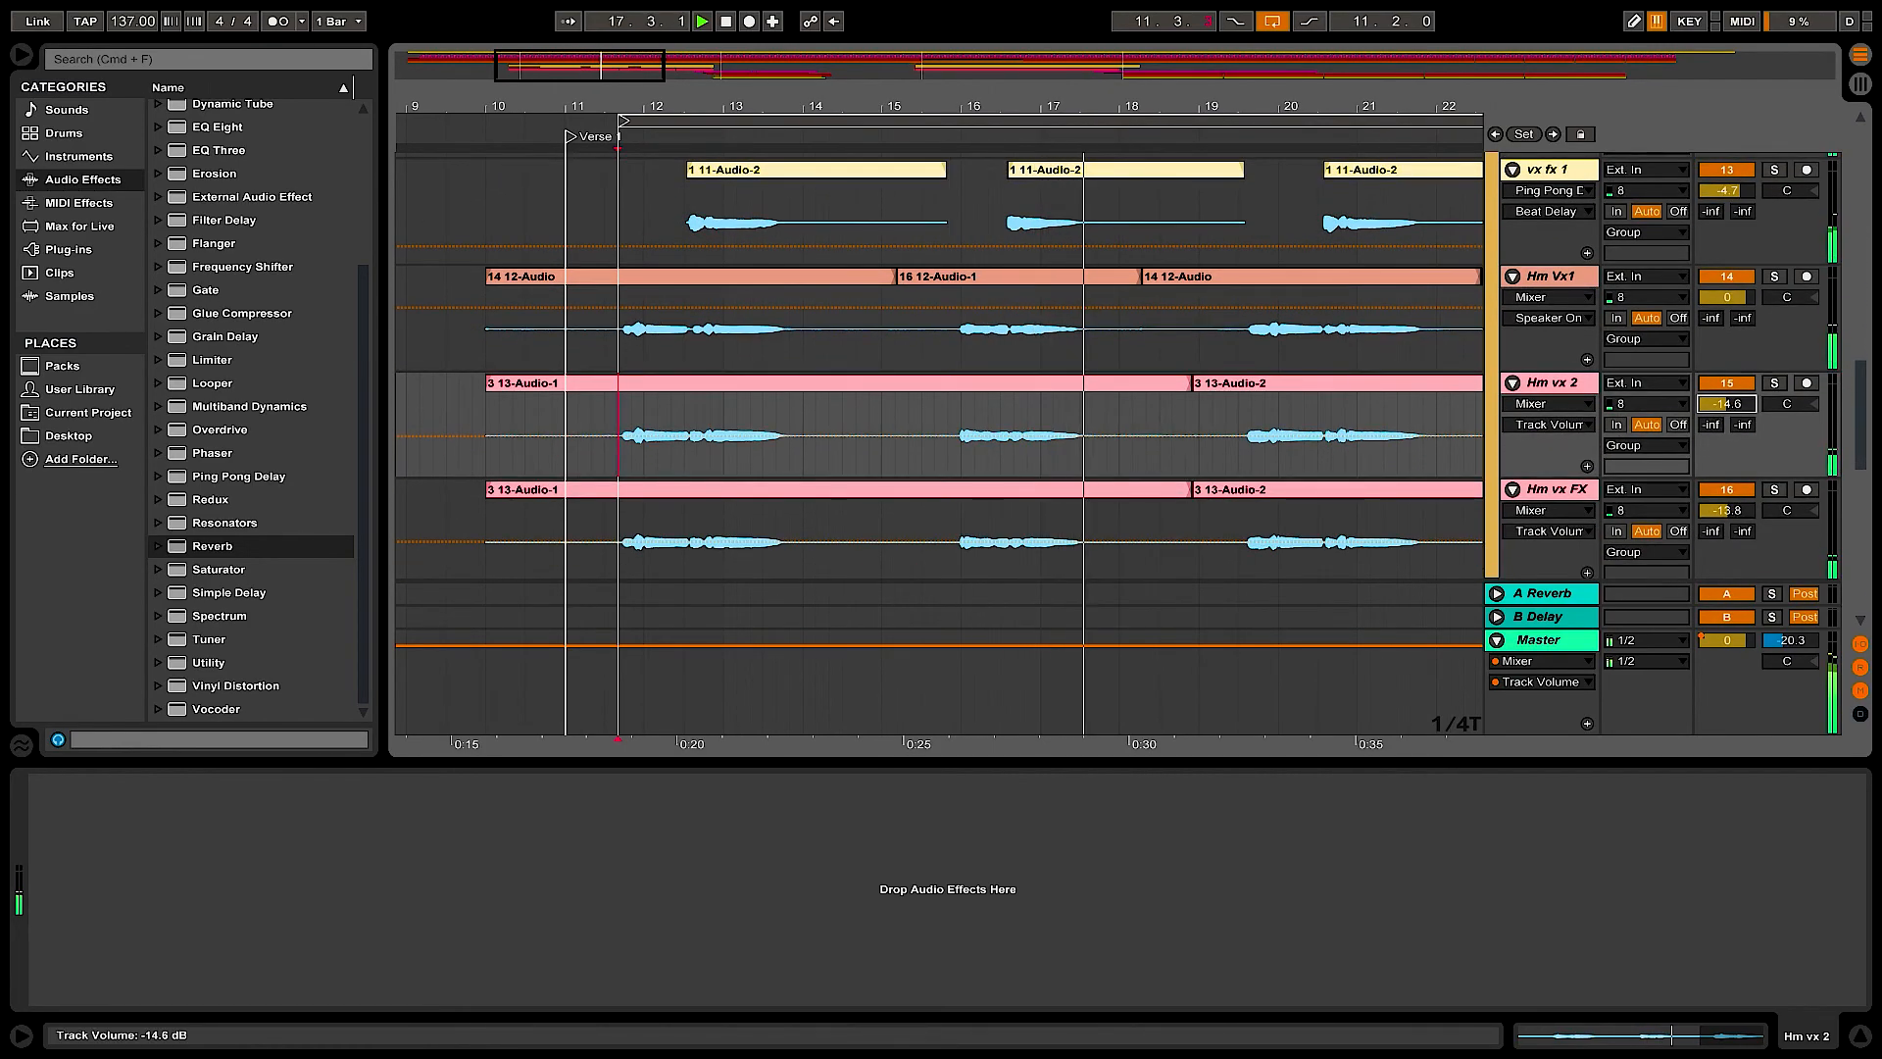
left_click(1566, 388)
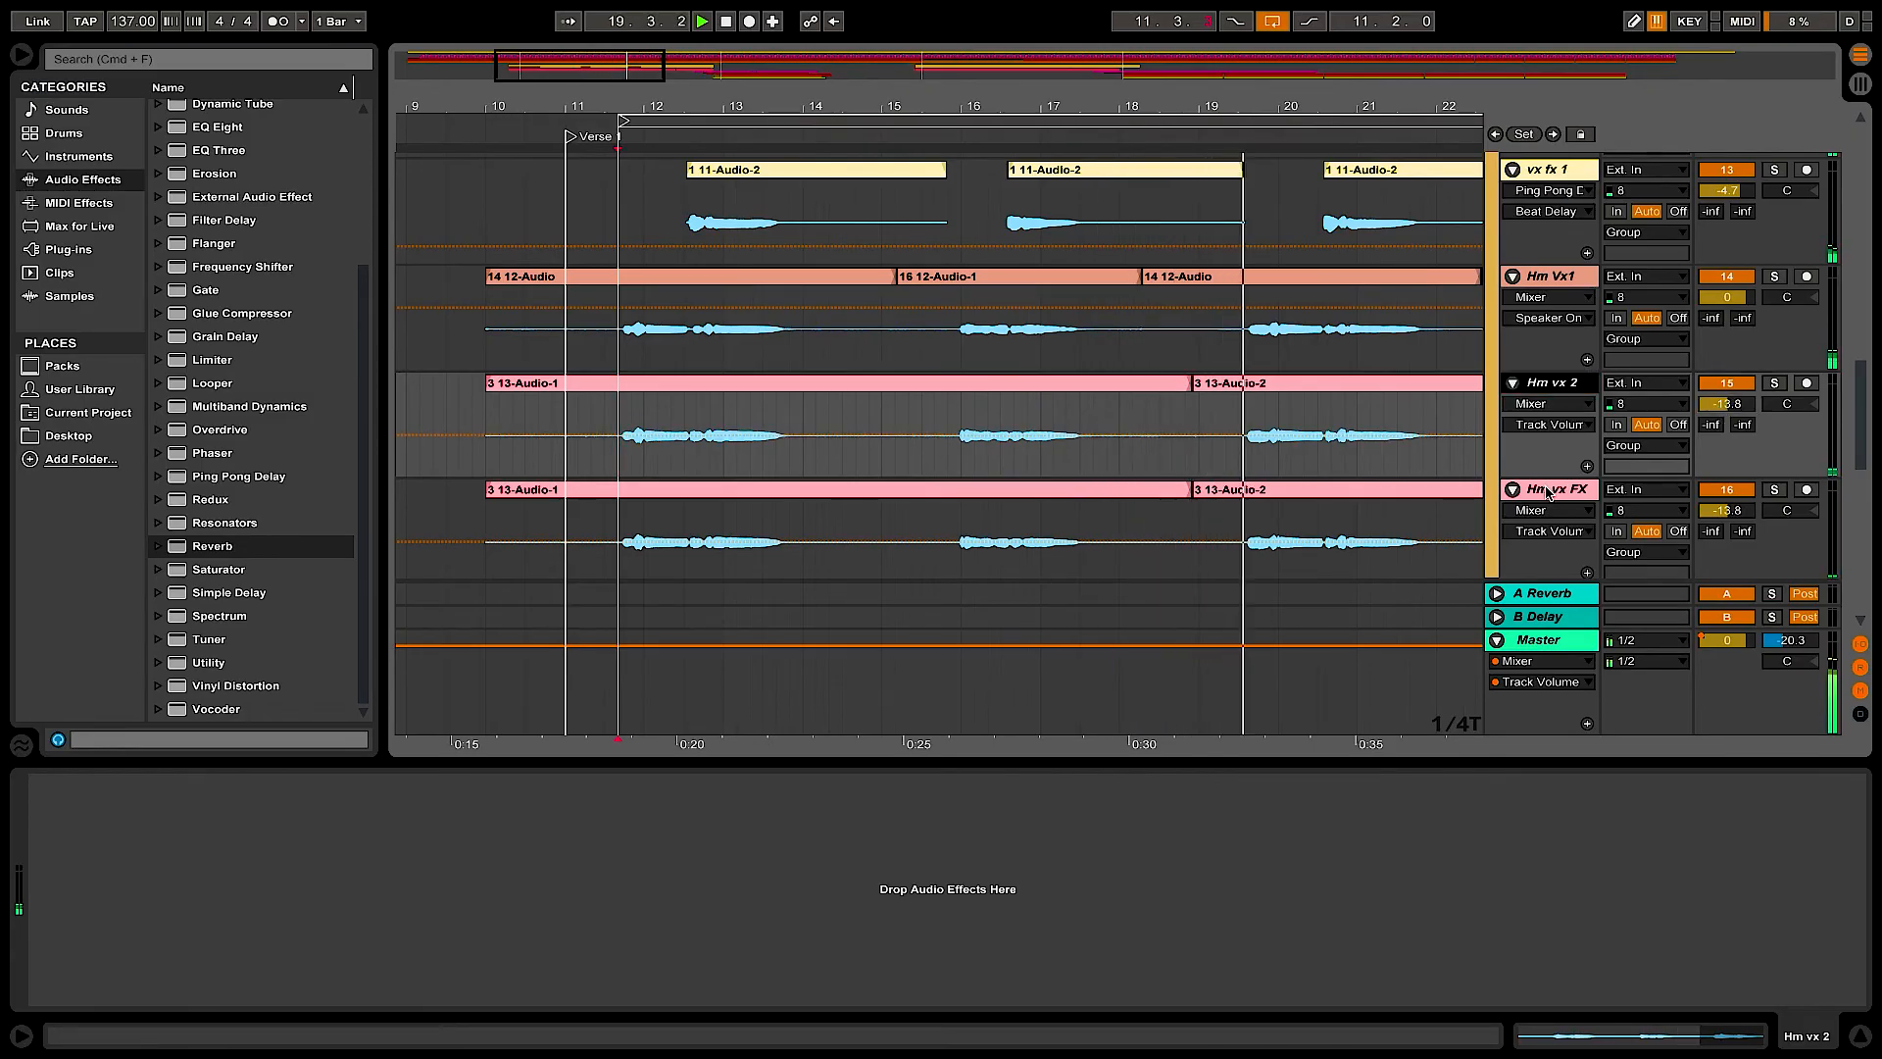
left_click(1548, 490, "shift")
left_click_drag(1726, 403, 1726, 509)
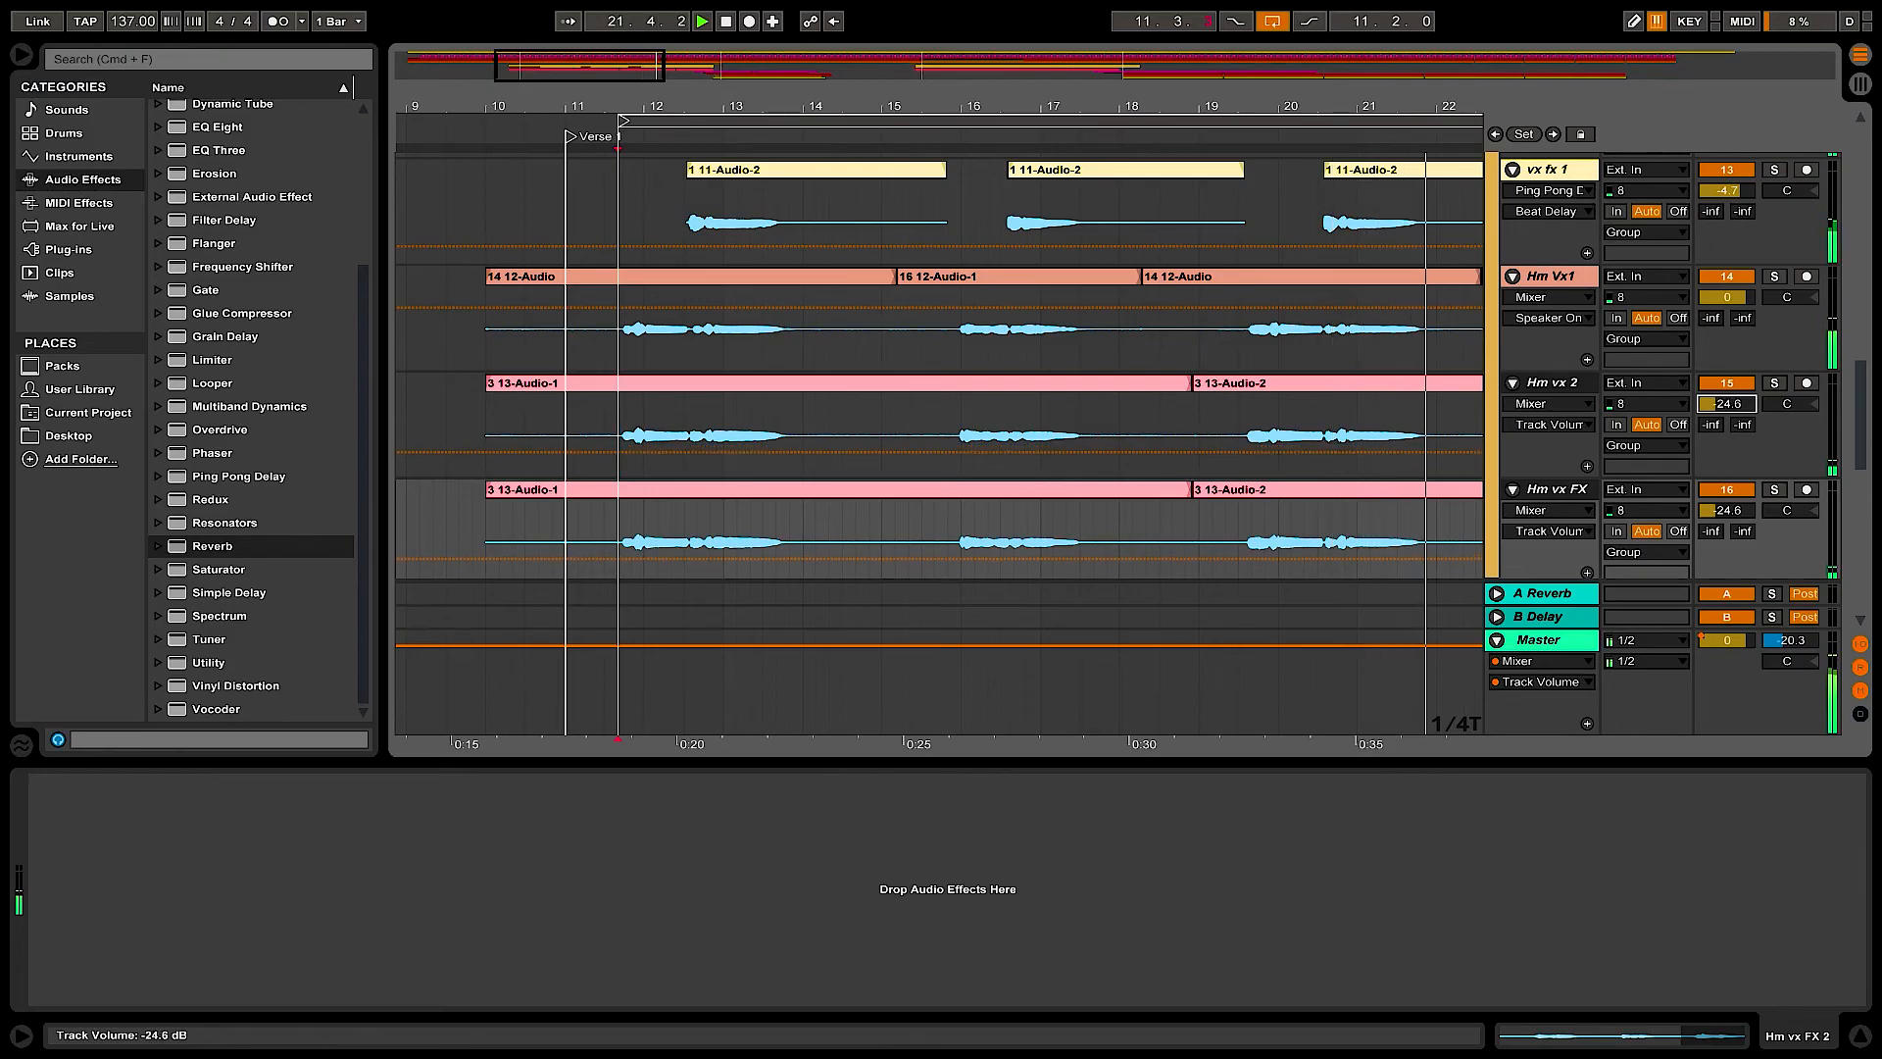
- Stop playback and undo all volume changes on the Hm vx 2 and Hm vx FX tracks
key("super+z")
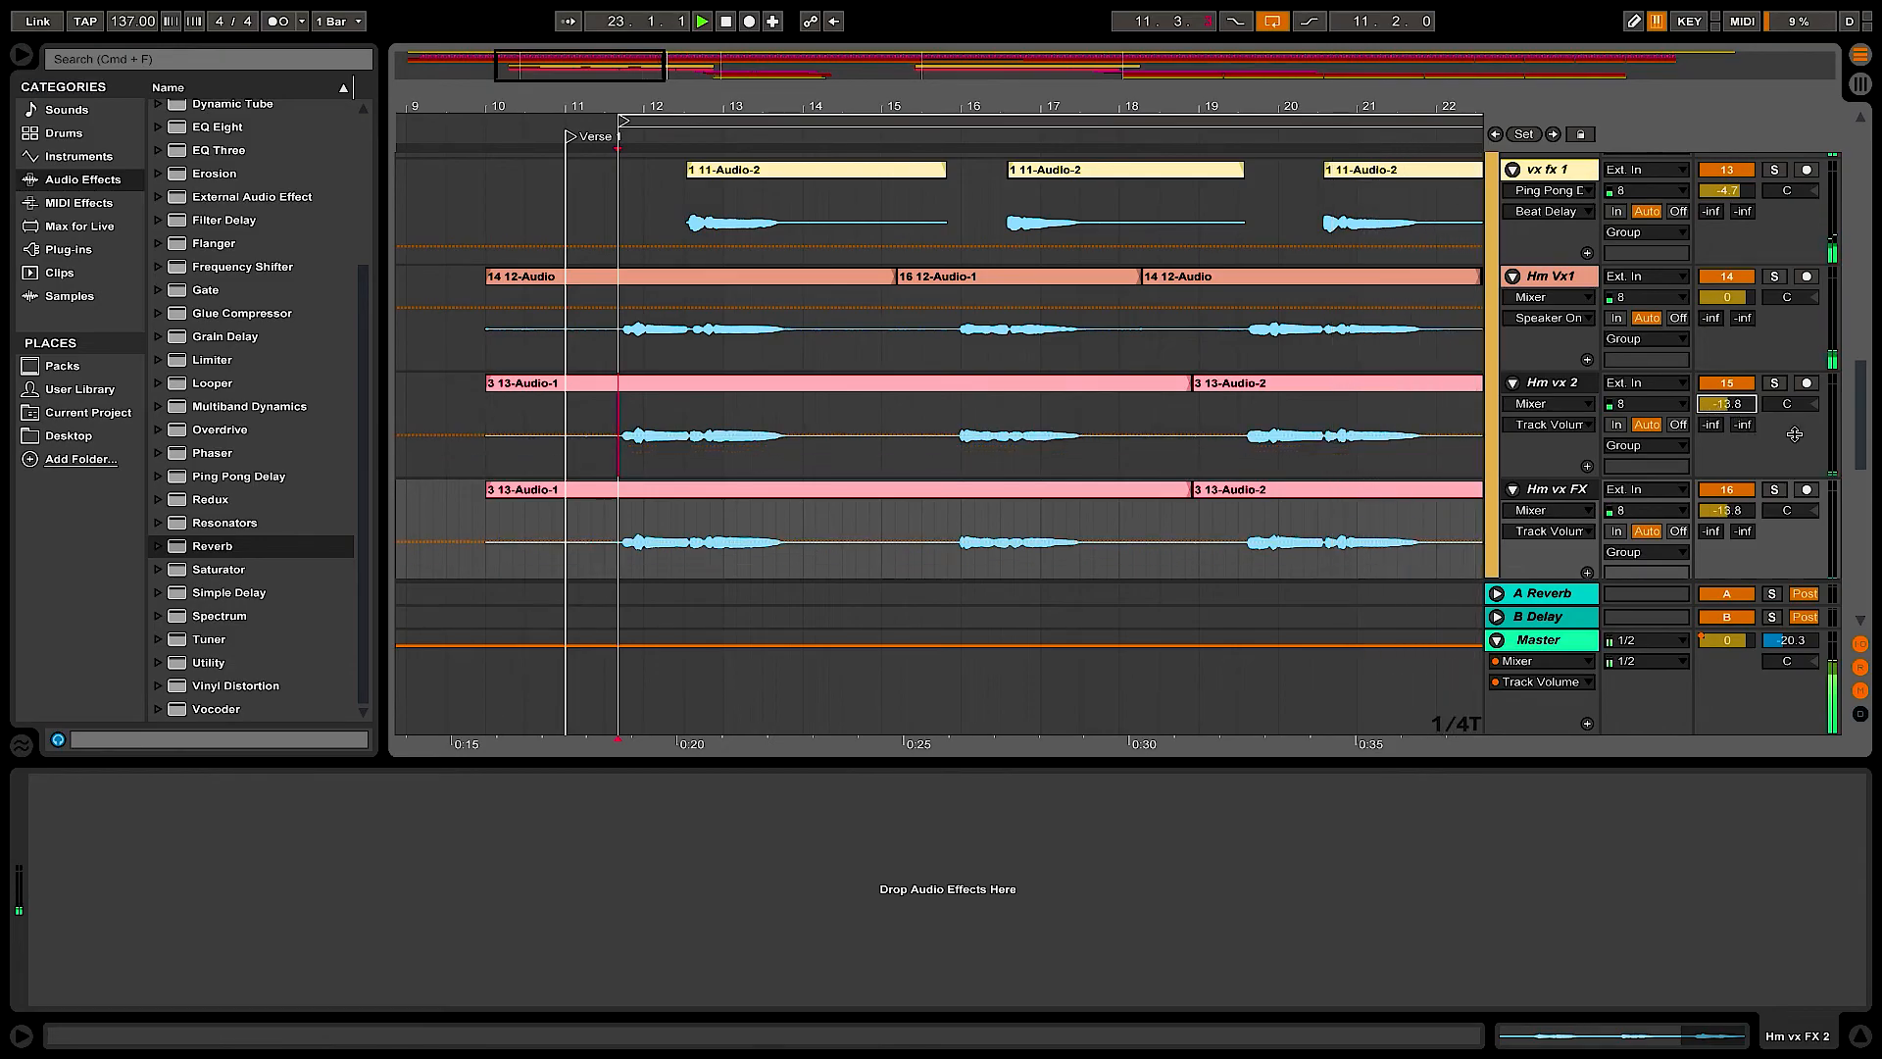
key("super+z")
key("space")
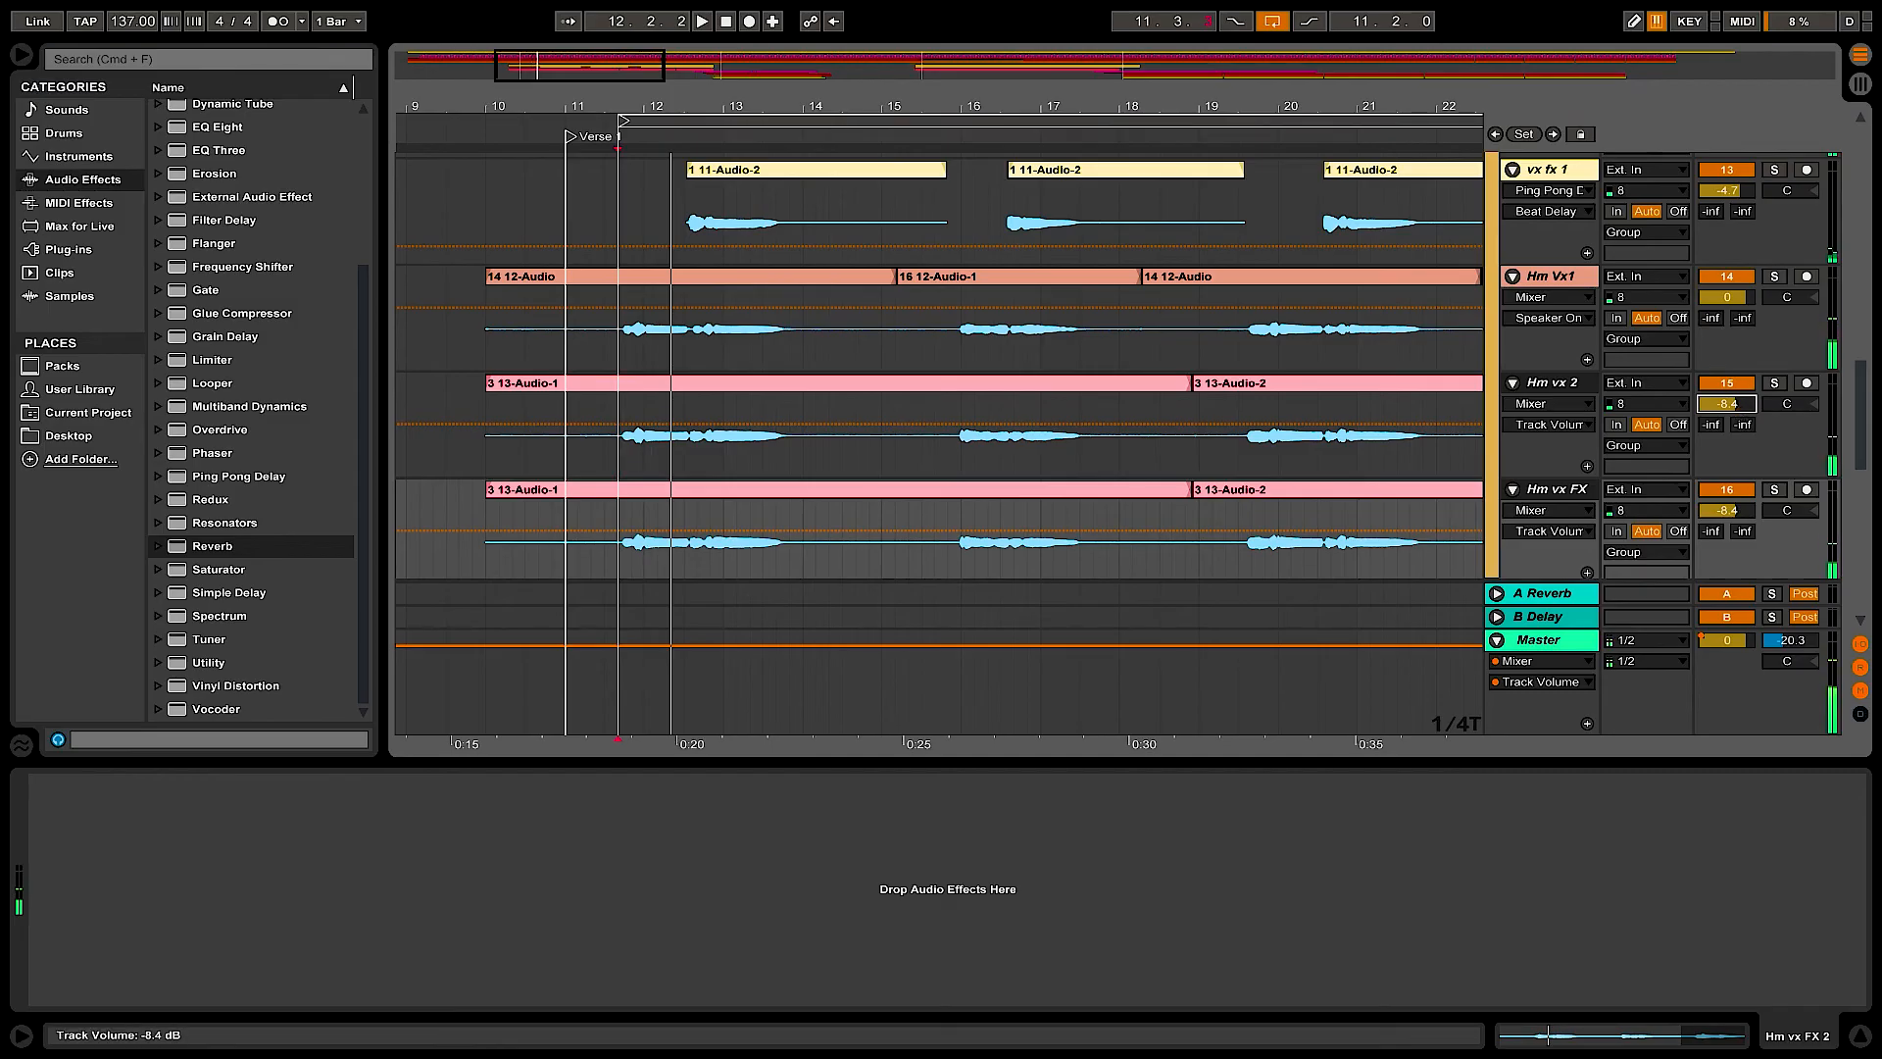
key("super+z")
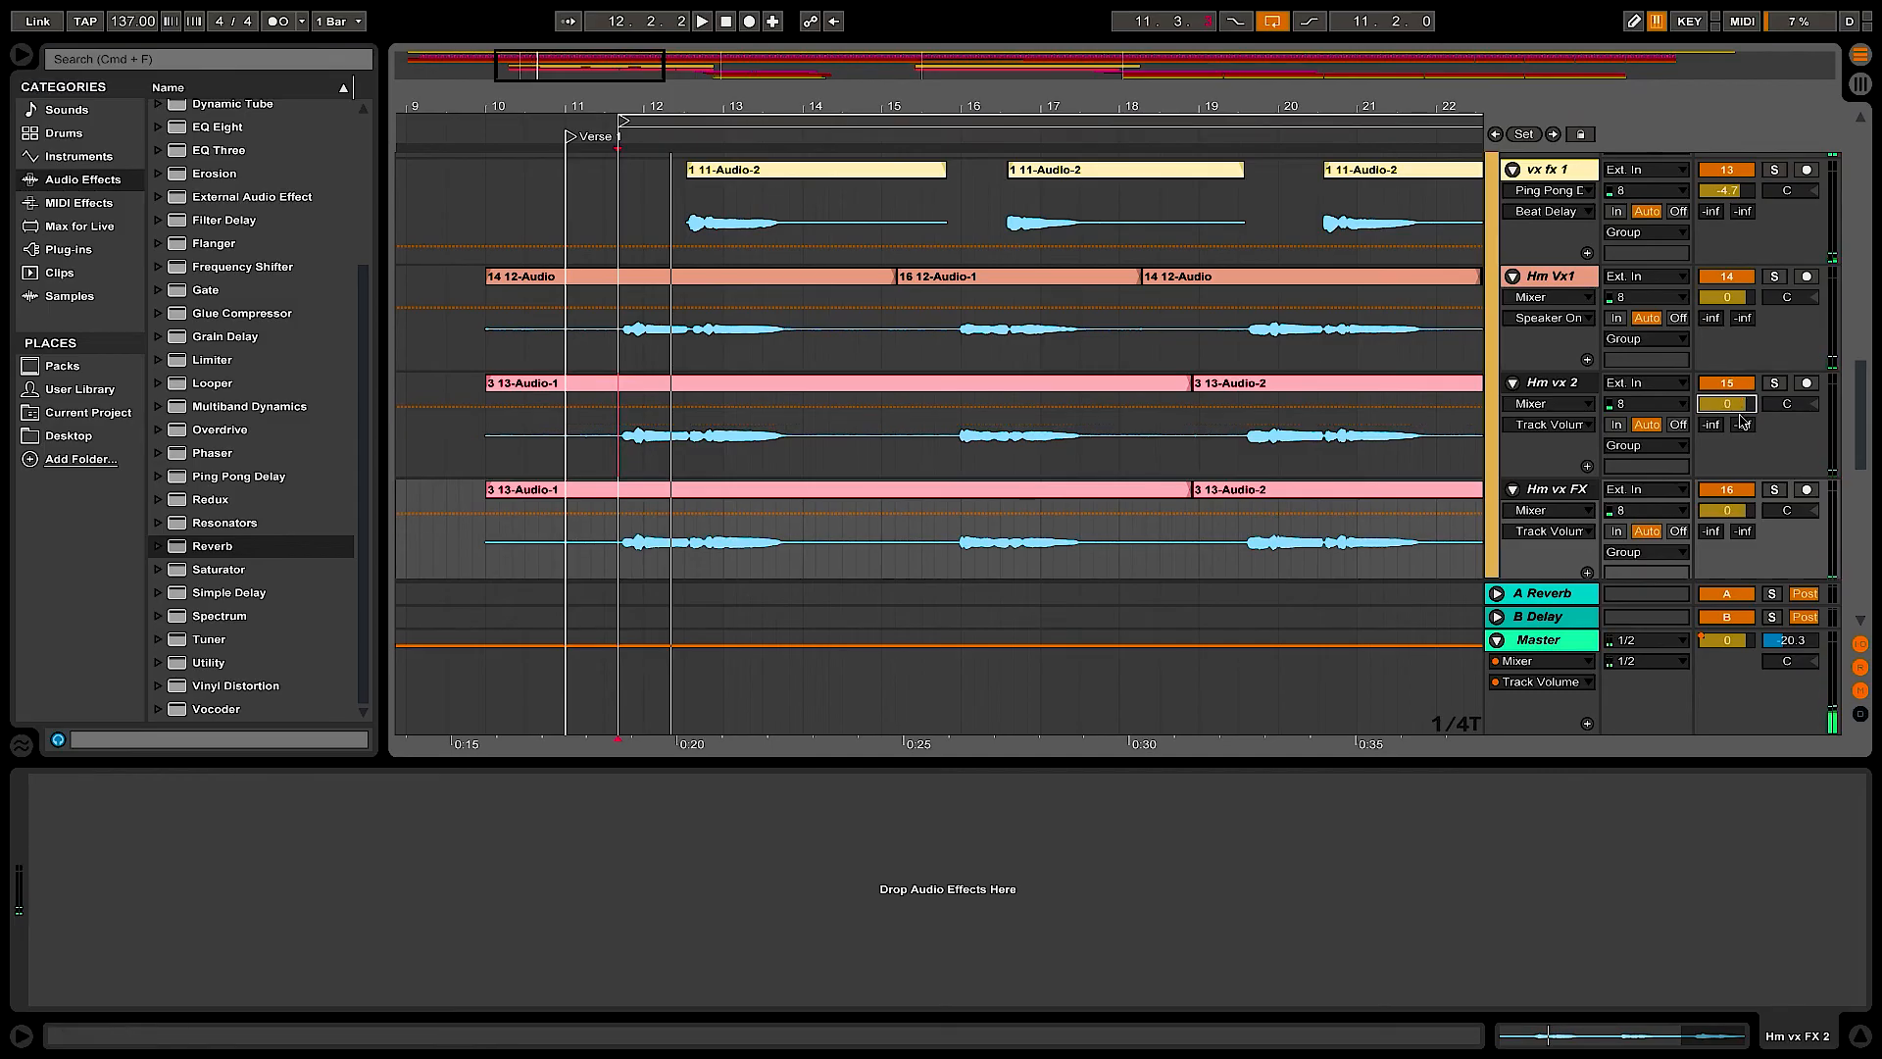
- Colour the Hm vx FX track and all of its clips red
left_click(1569, 287)
left_click(1565, 387)
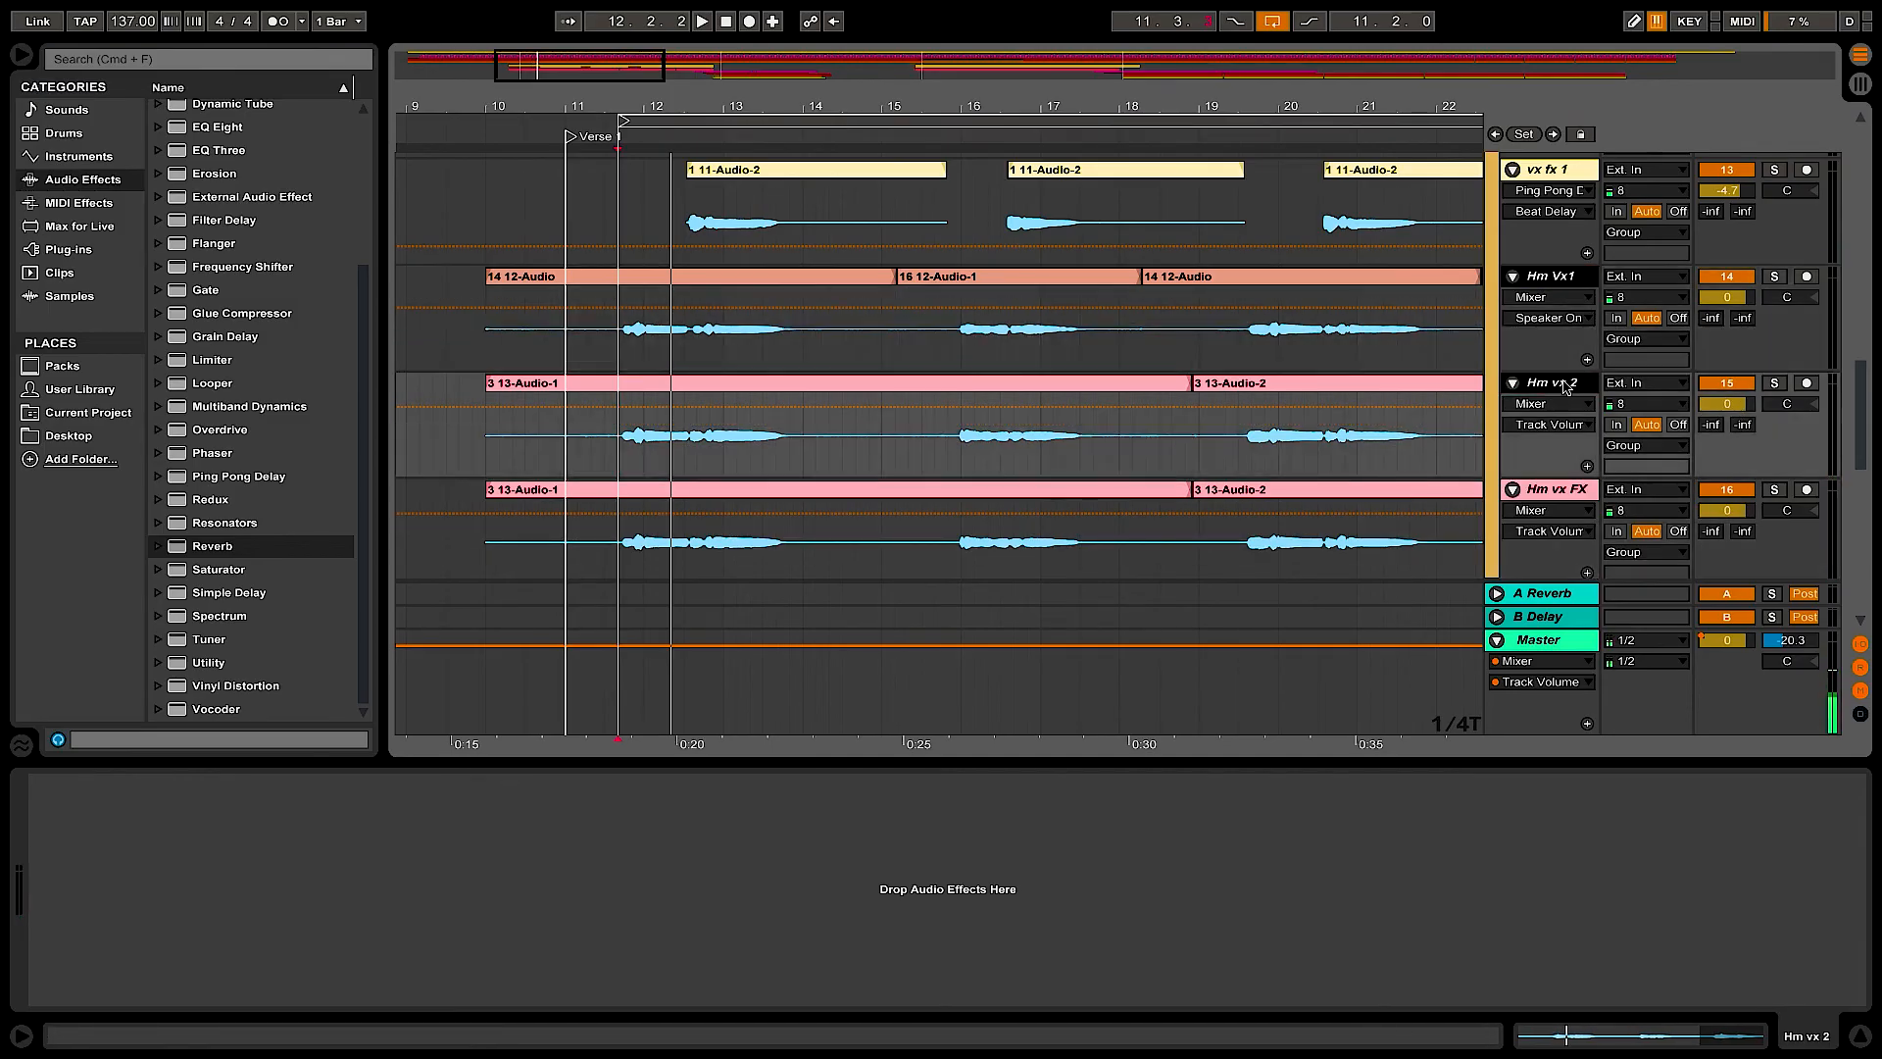
left_click(1559, 495)
right_click(1559, 498)
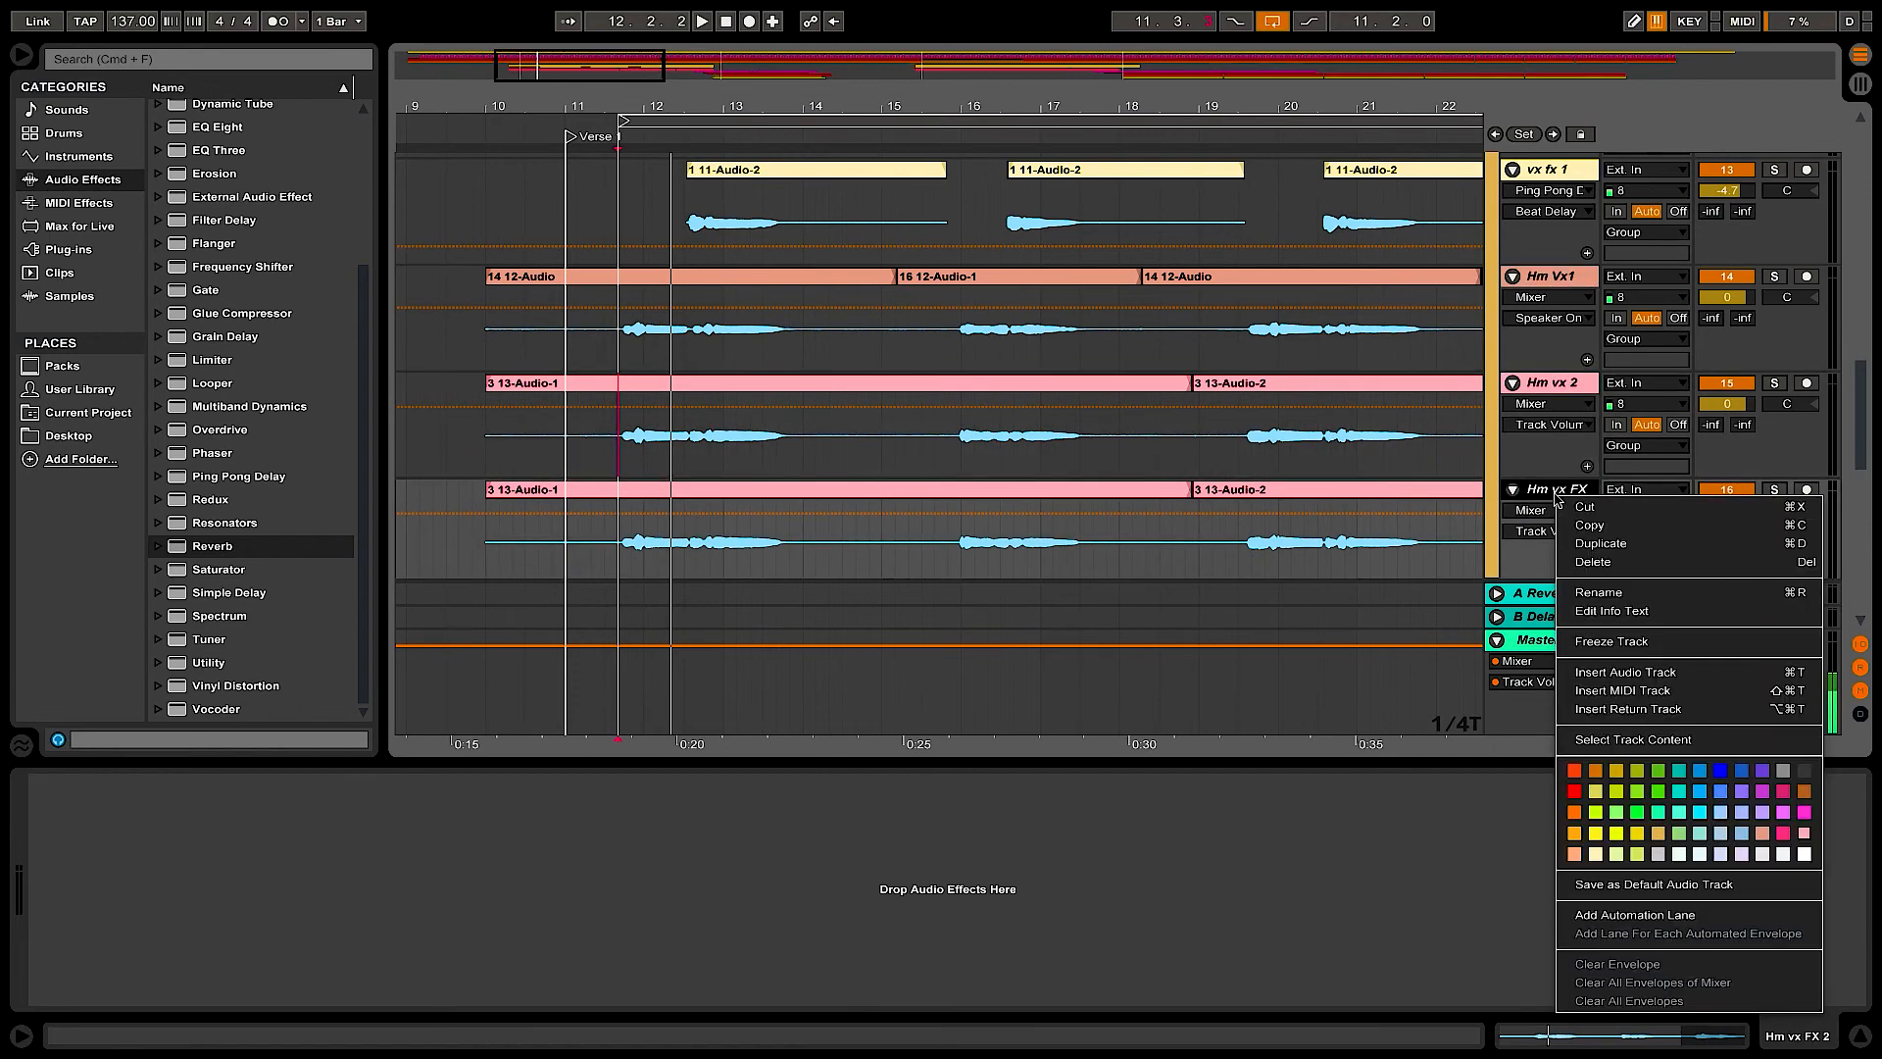
left_click(1573, 771)
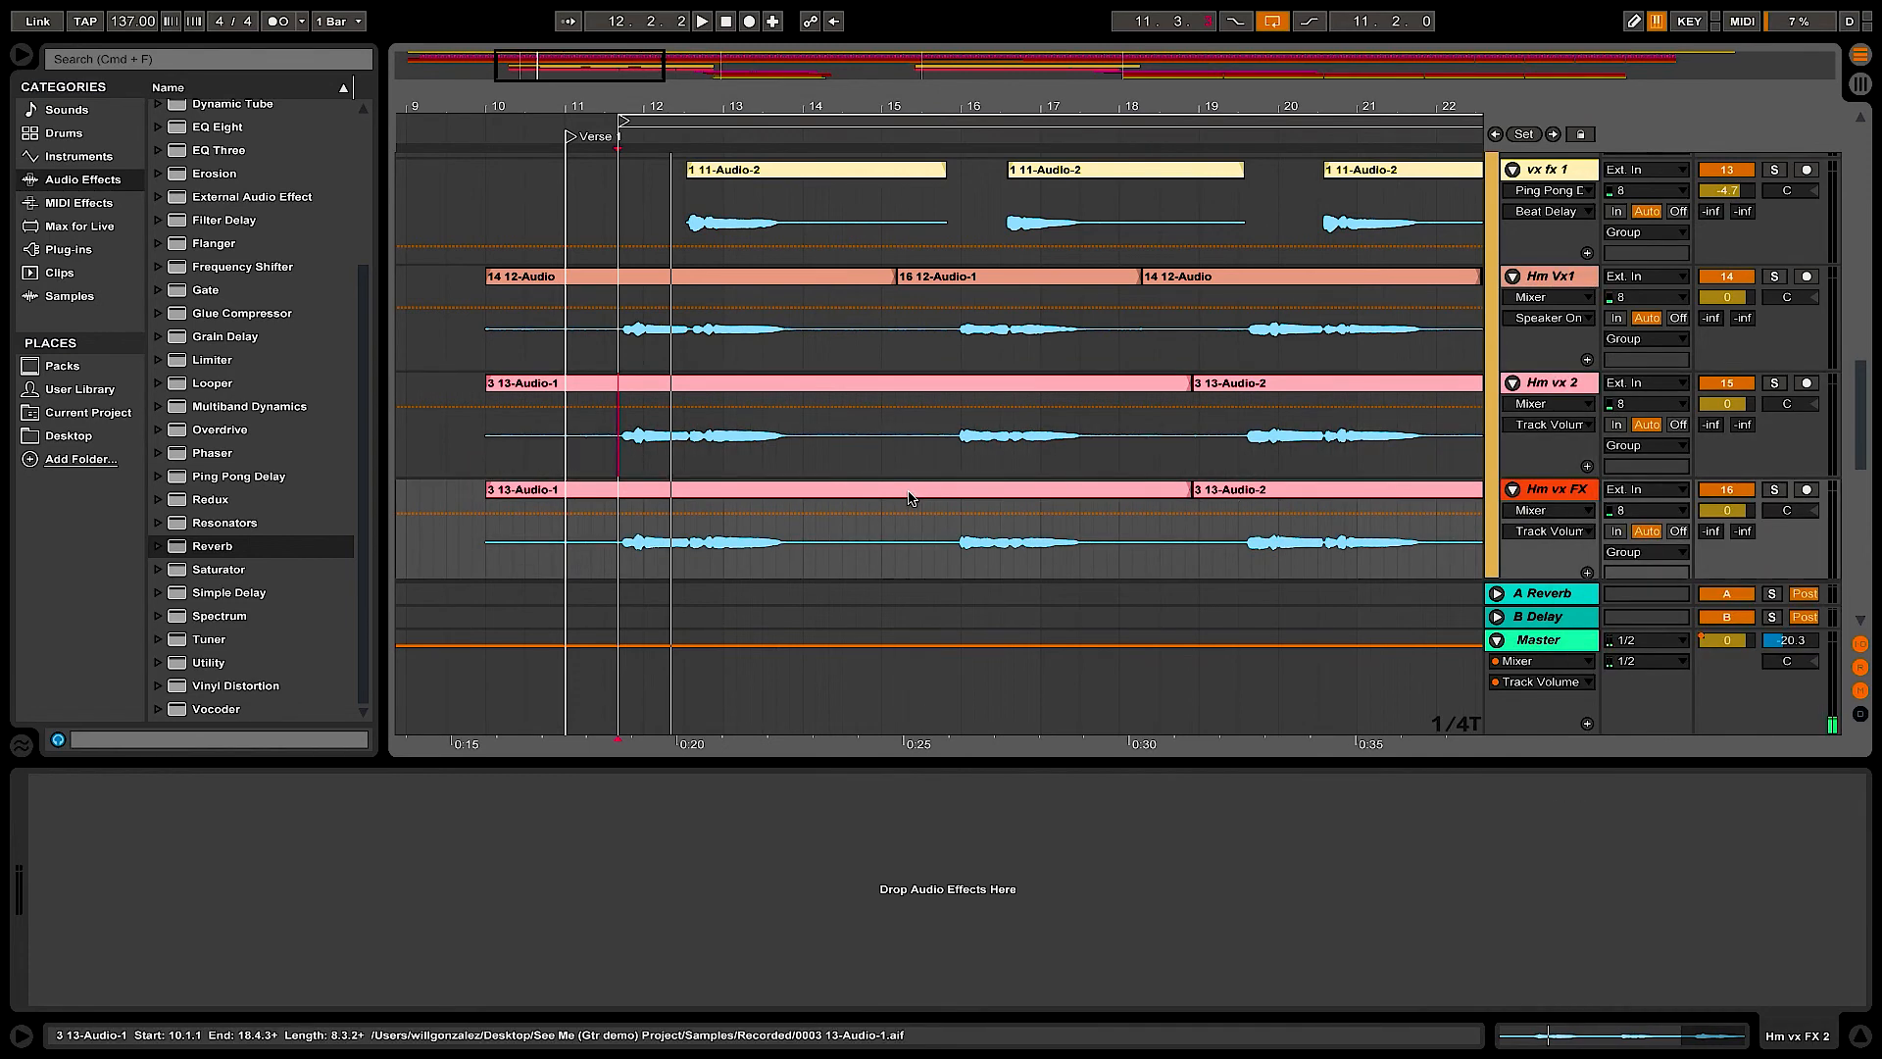
left_click_drag(977, 106, 977, 34)
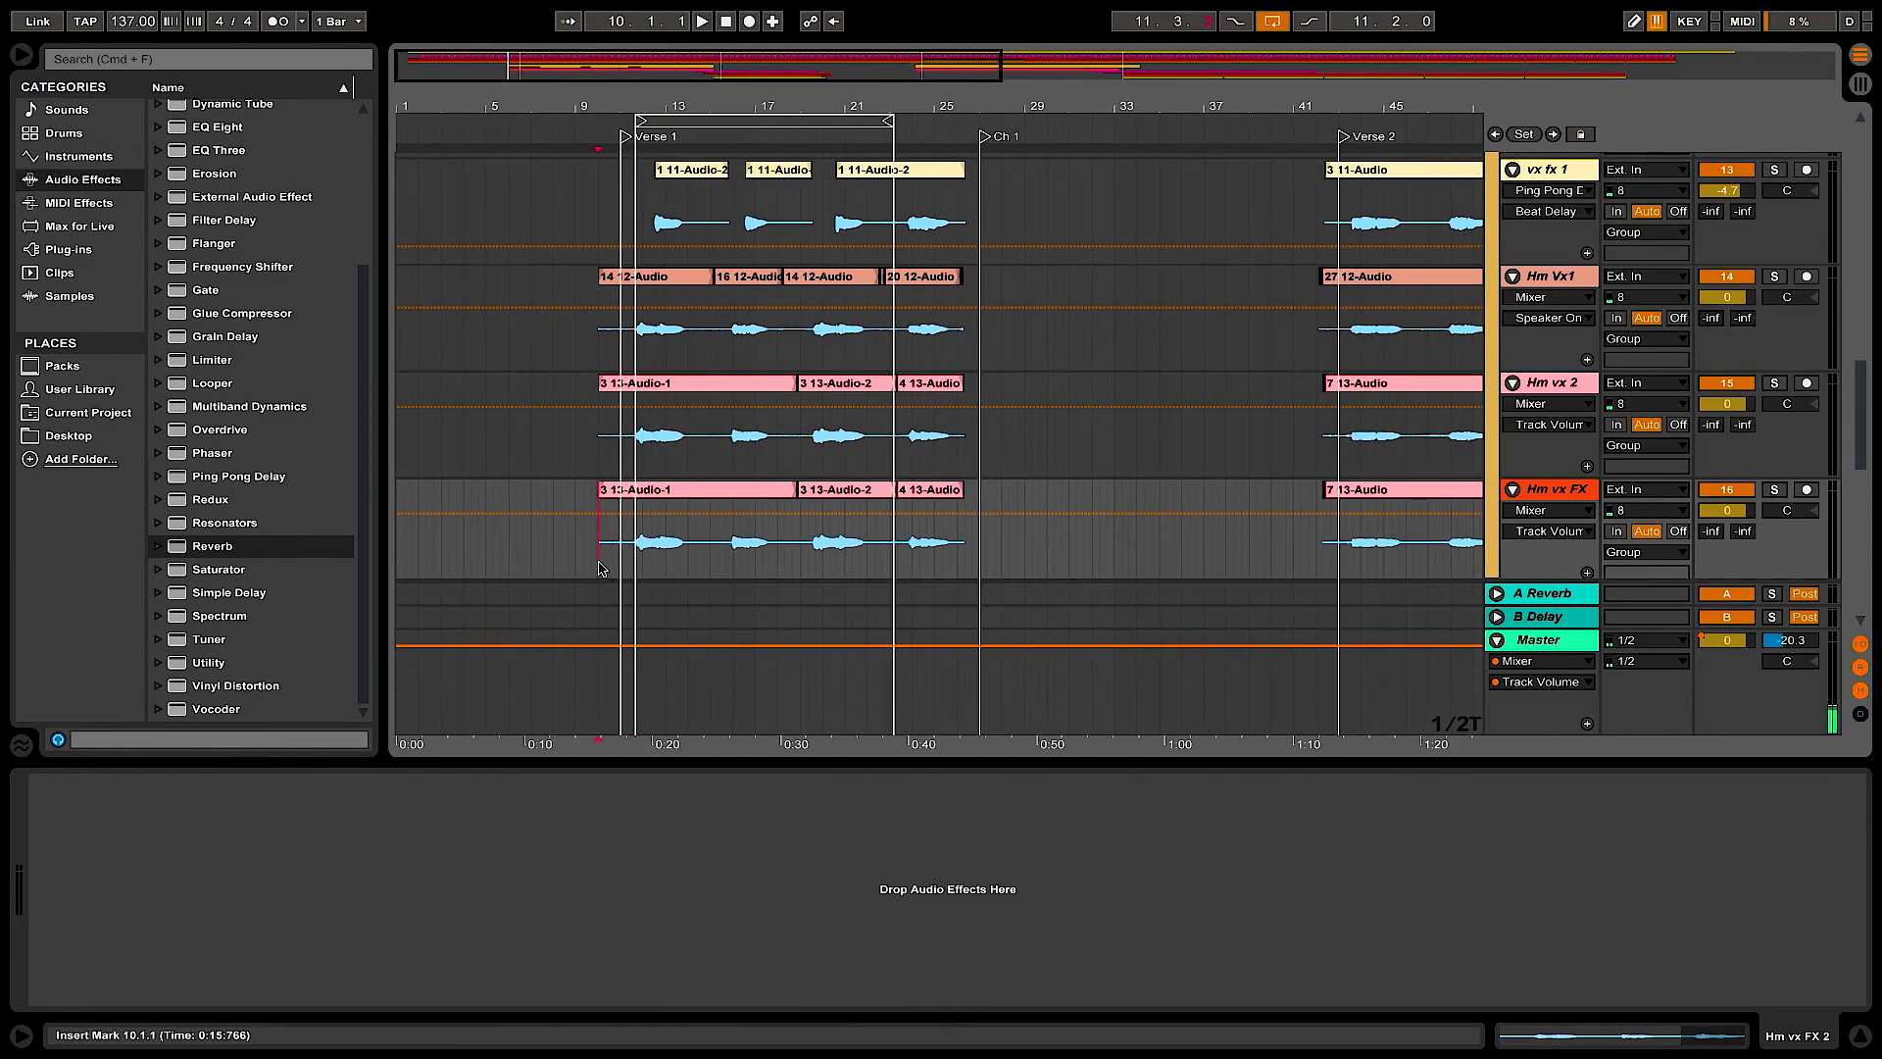
key("shift+End")
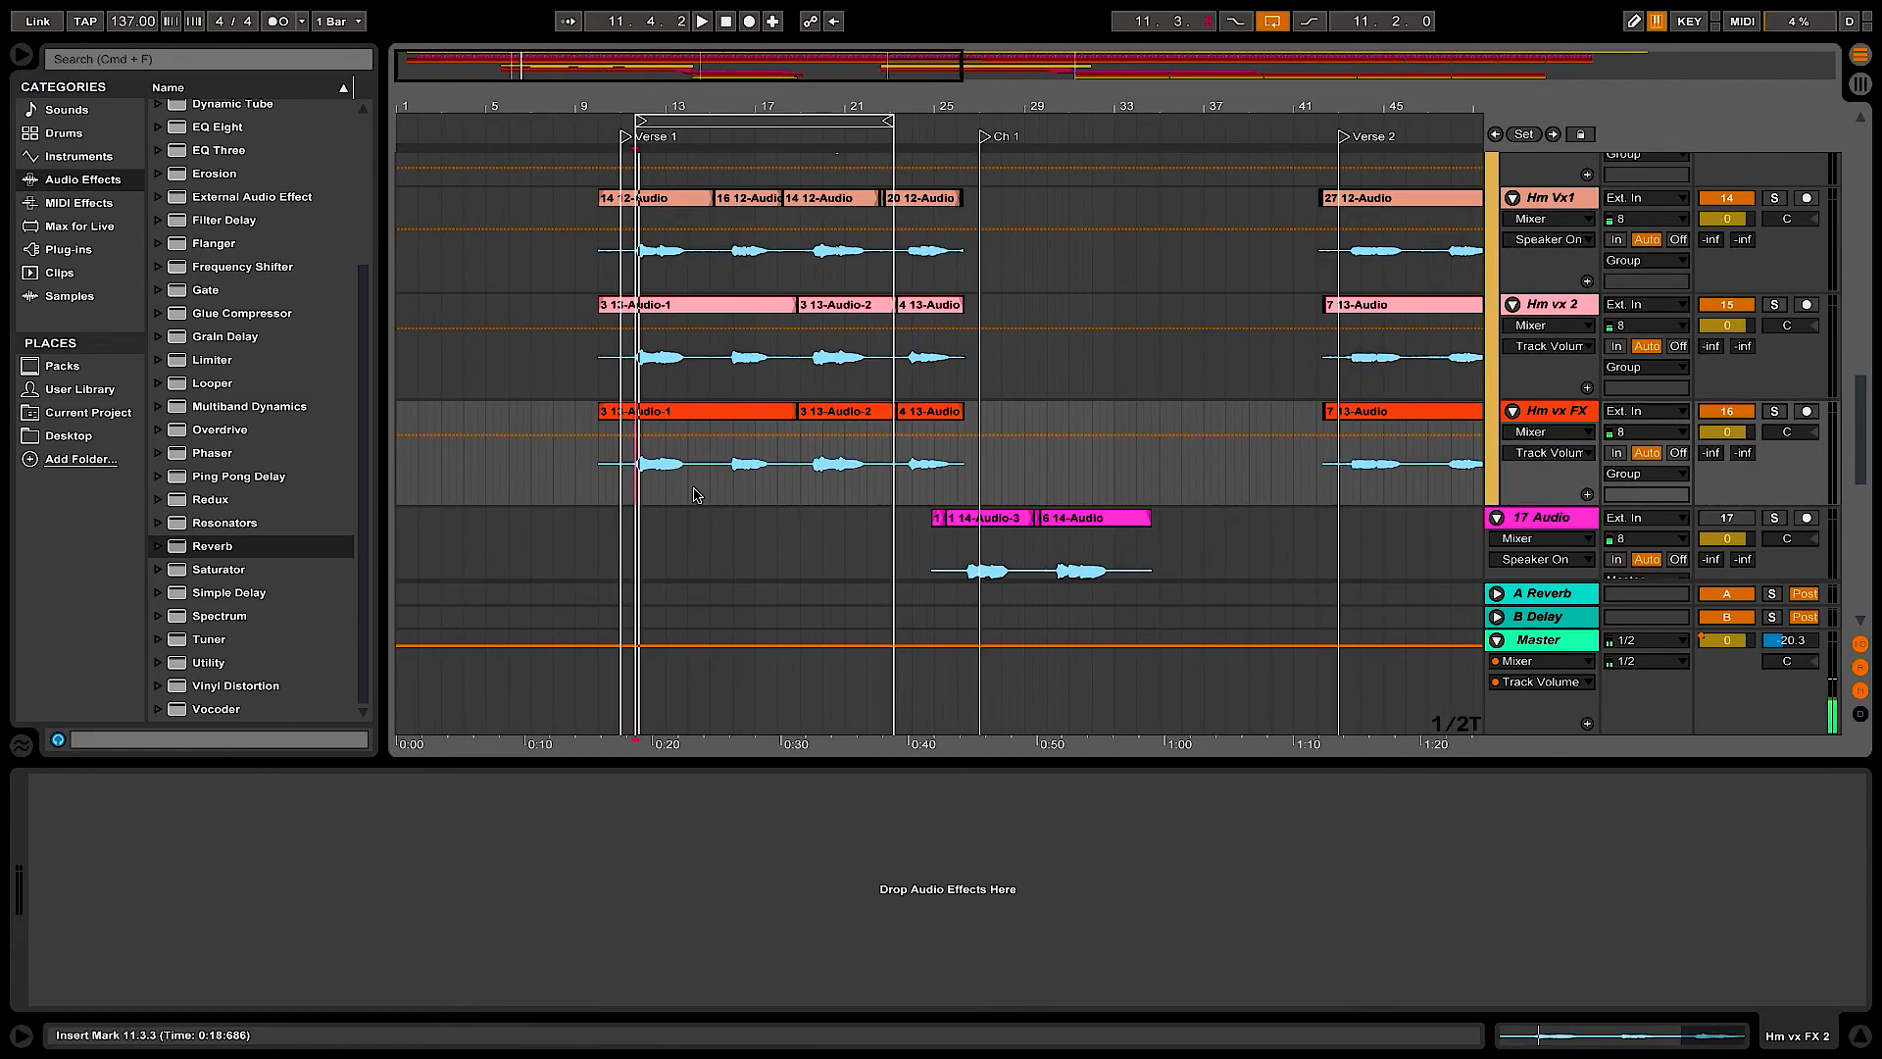
- Colour the vx fx 1 track and all of its clips the same red as Hm vx FX
left_click_drag(1865, 437, 1868, 387)
right_click(1559, 348)
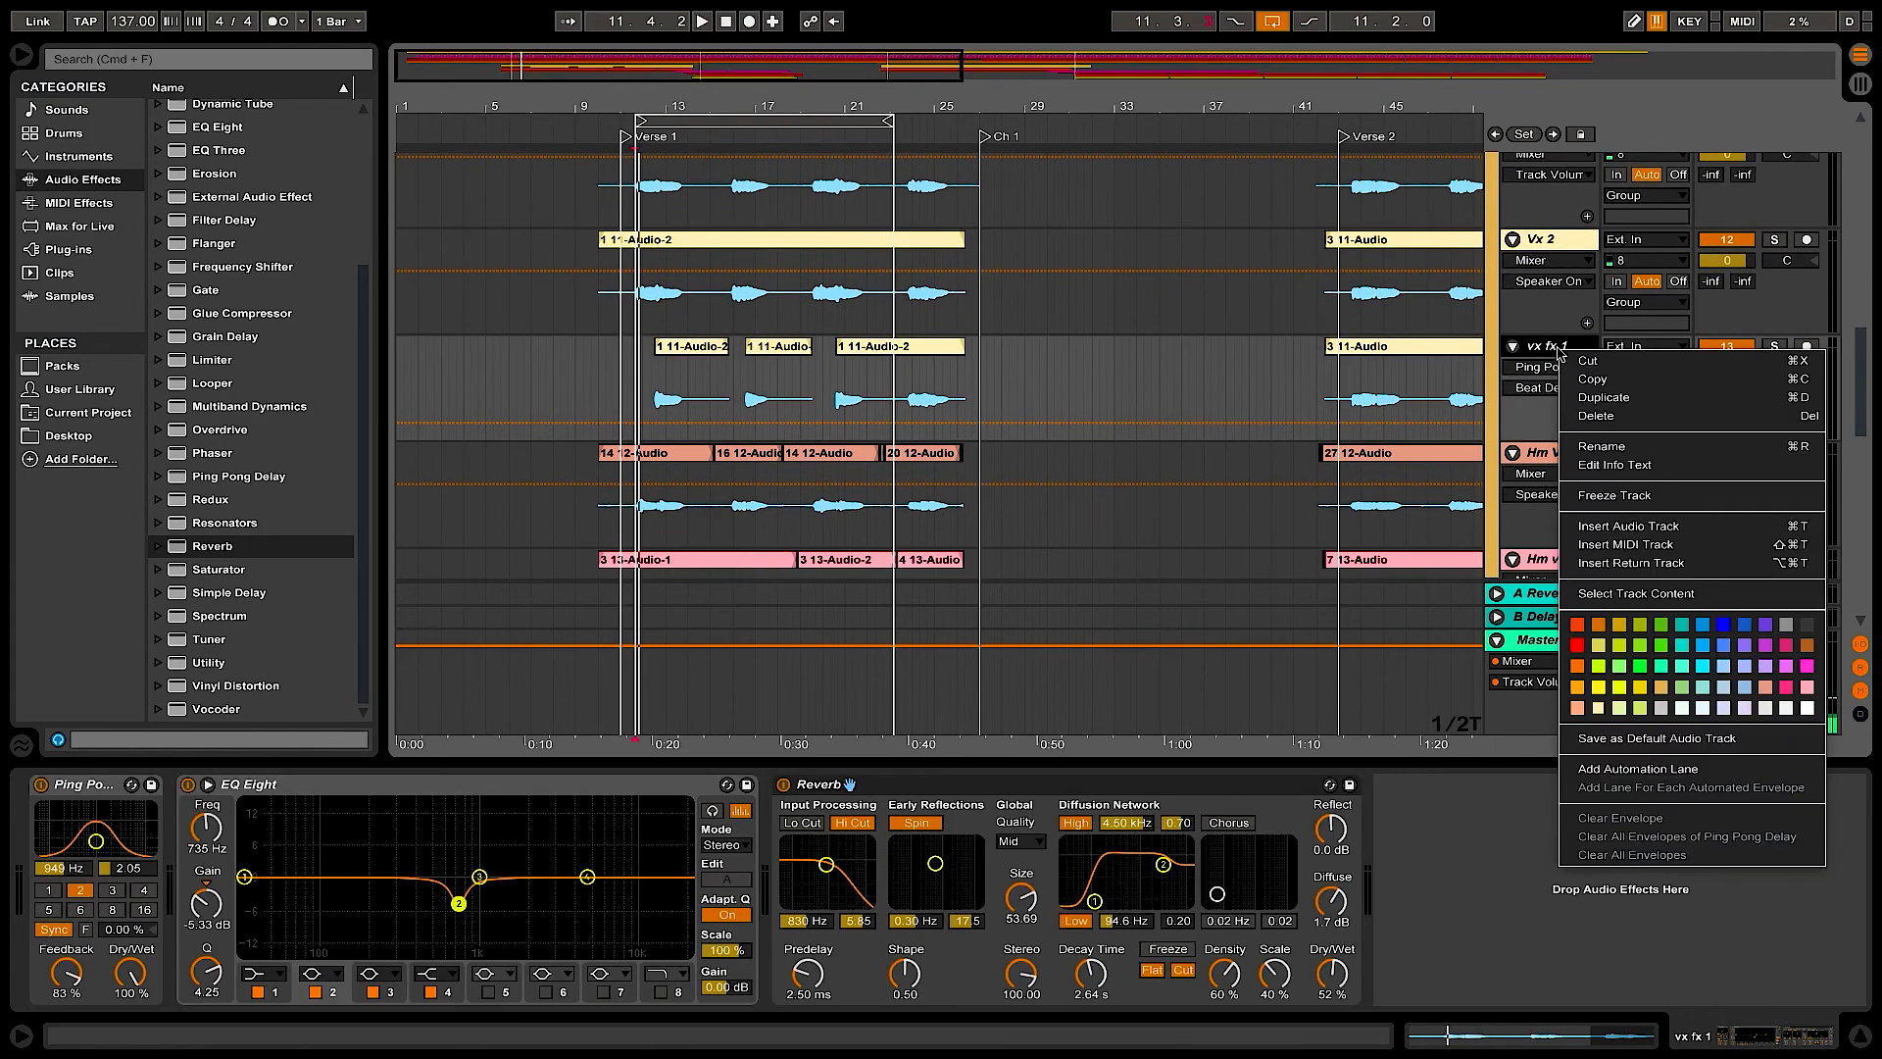
left_click(1575, 624)
left_click(640, 402)
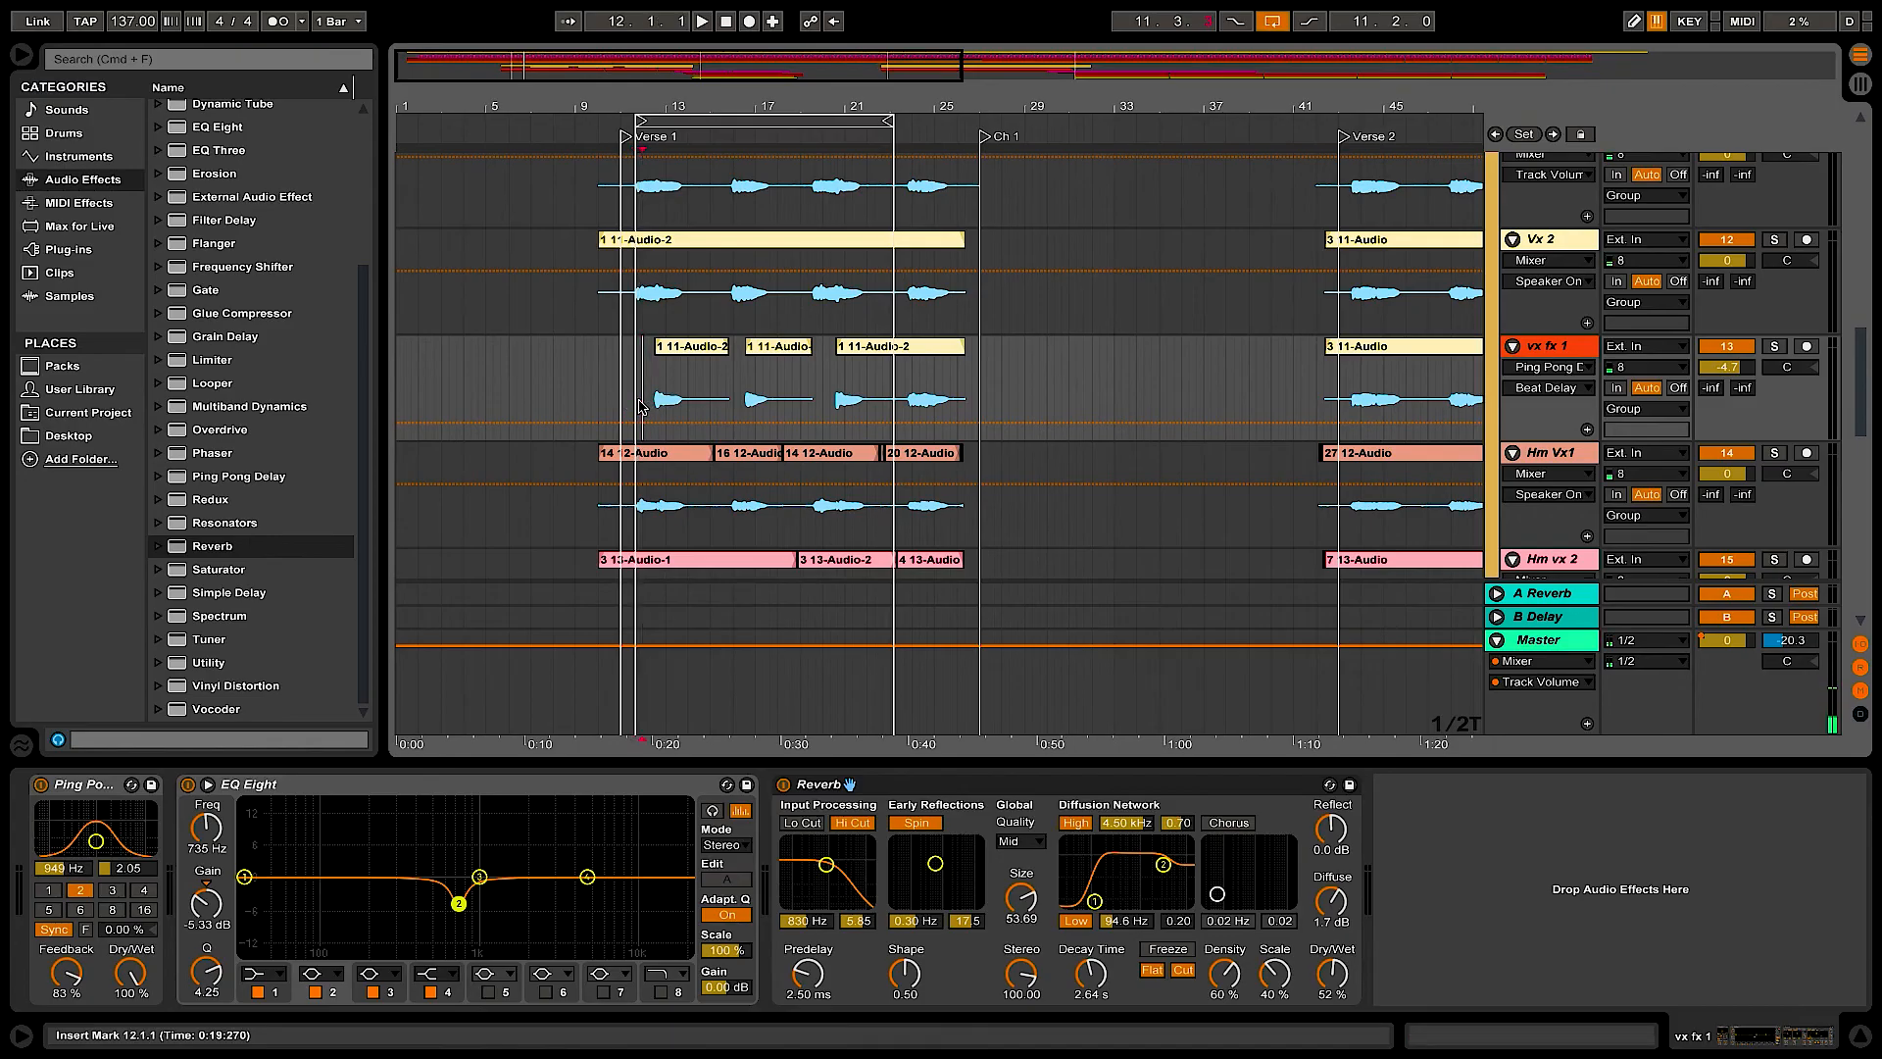
key("shift+End")
left_click(637, 67)
right_click(863, 349)
left_click(878, 651)
- Copy the Ping Pong Delay, EQ Eight and Reverb from the vx fx 1 track onto the Hm vx FX track
left_click(1860, 398)
mouse_move(1860, 398)
left_mouse_down()
mouse_move(1861, 549)
mouse_move(1860, 428)
left_mouse_up()
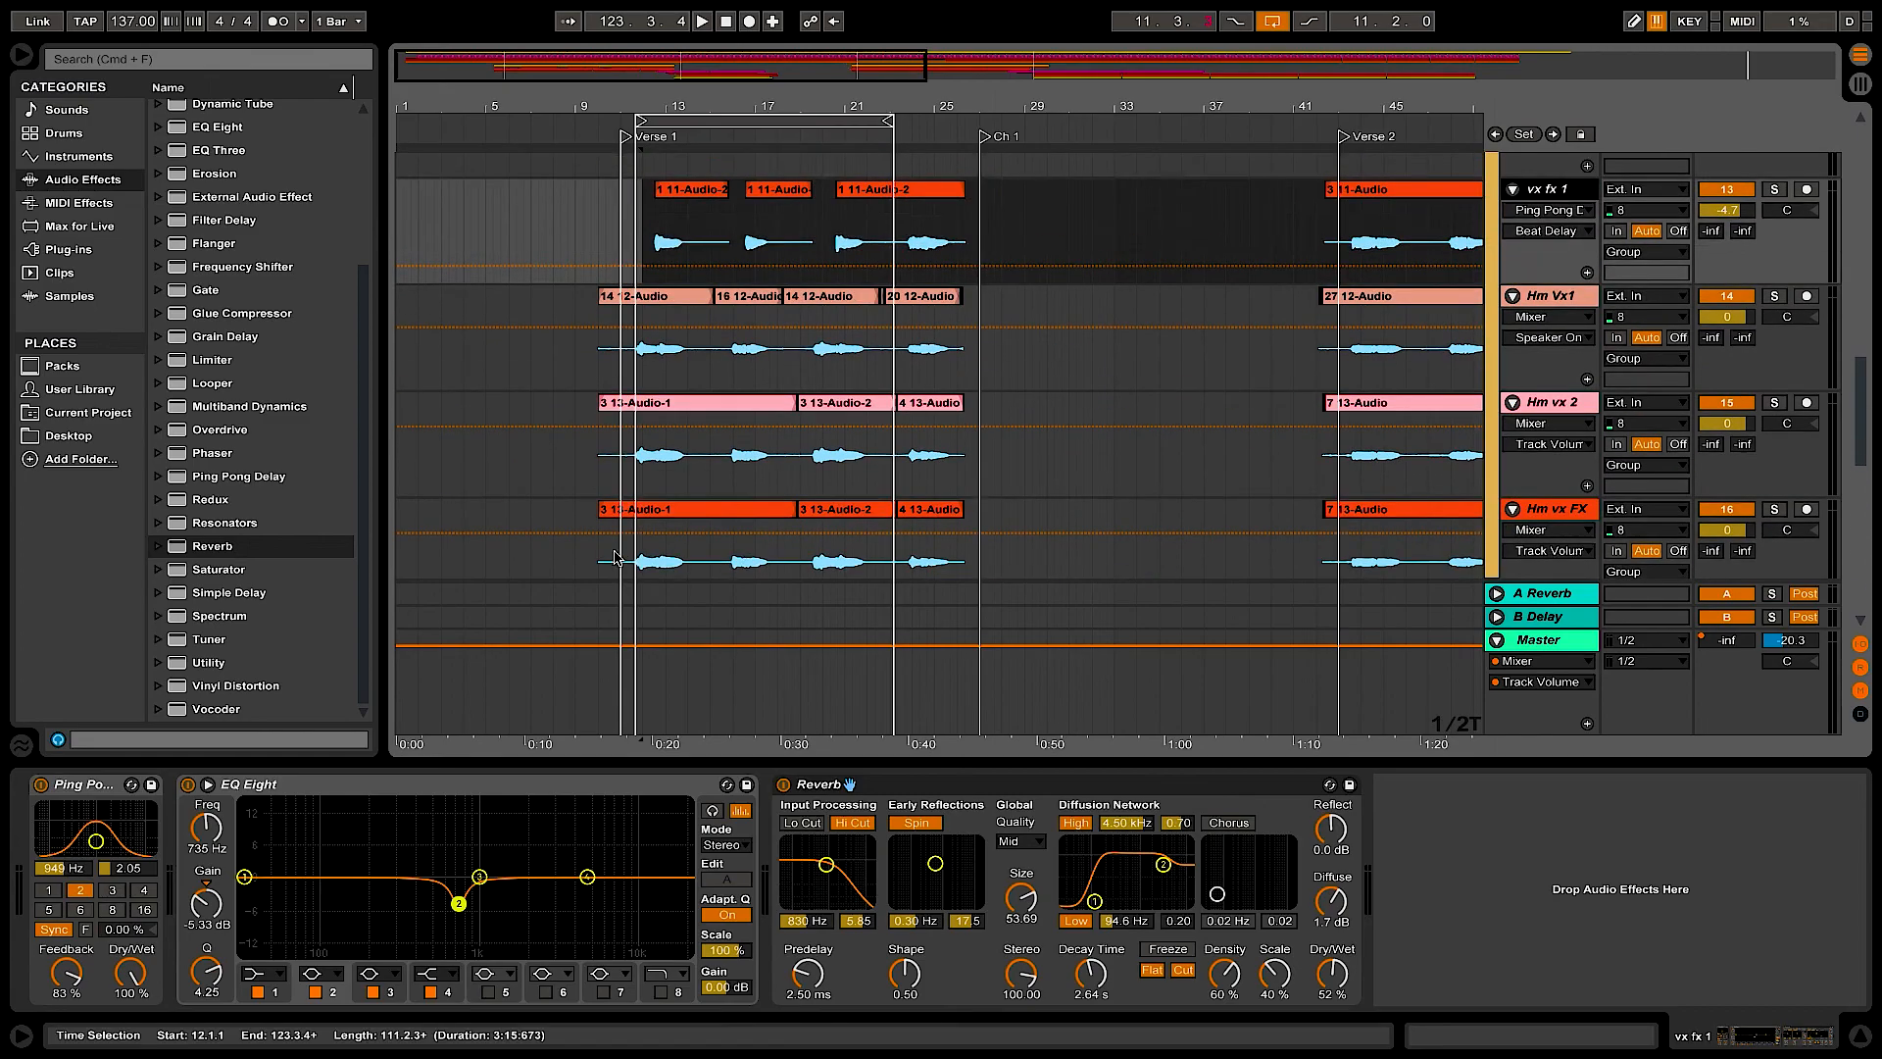
left_click(615, 560)
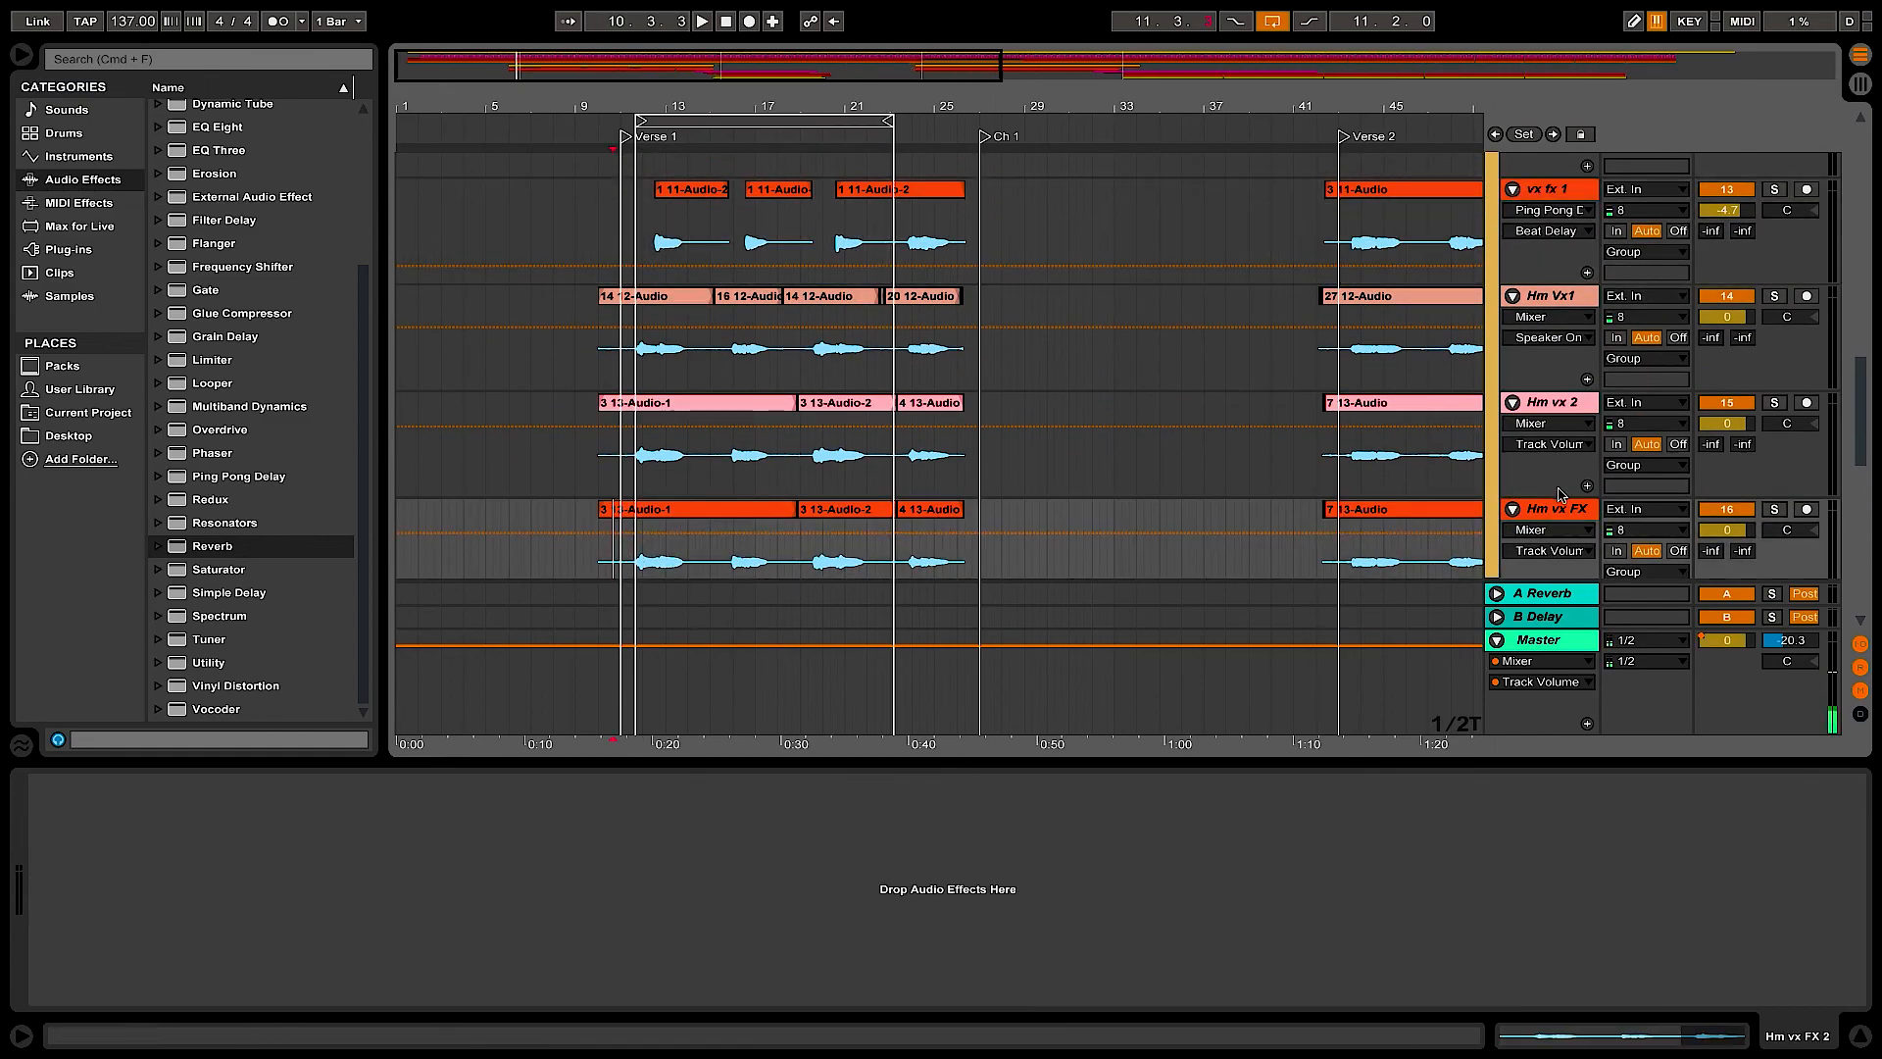
left_click_drag(1863, 443, 1863, 409)
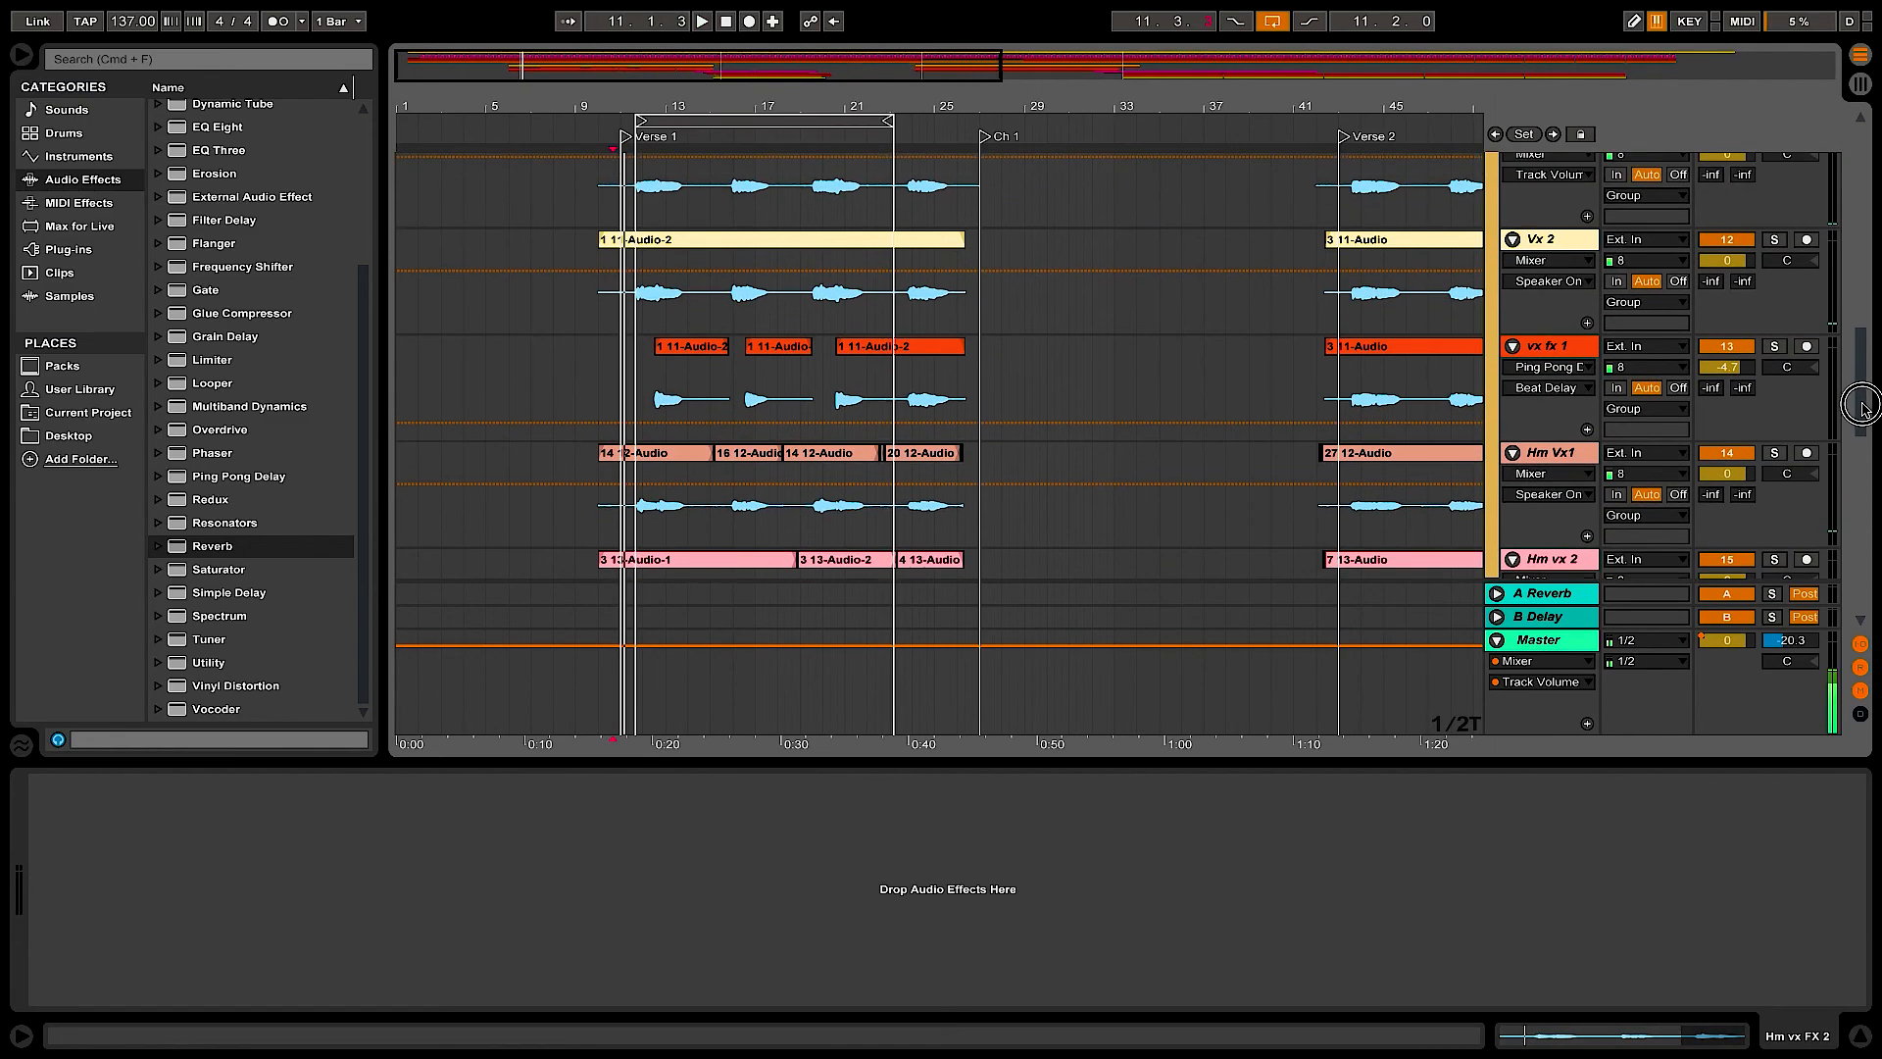
left_click(1545, 360)
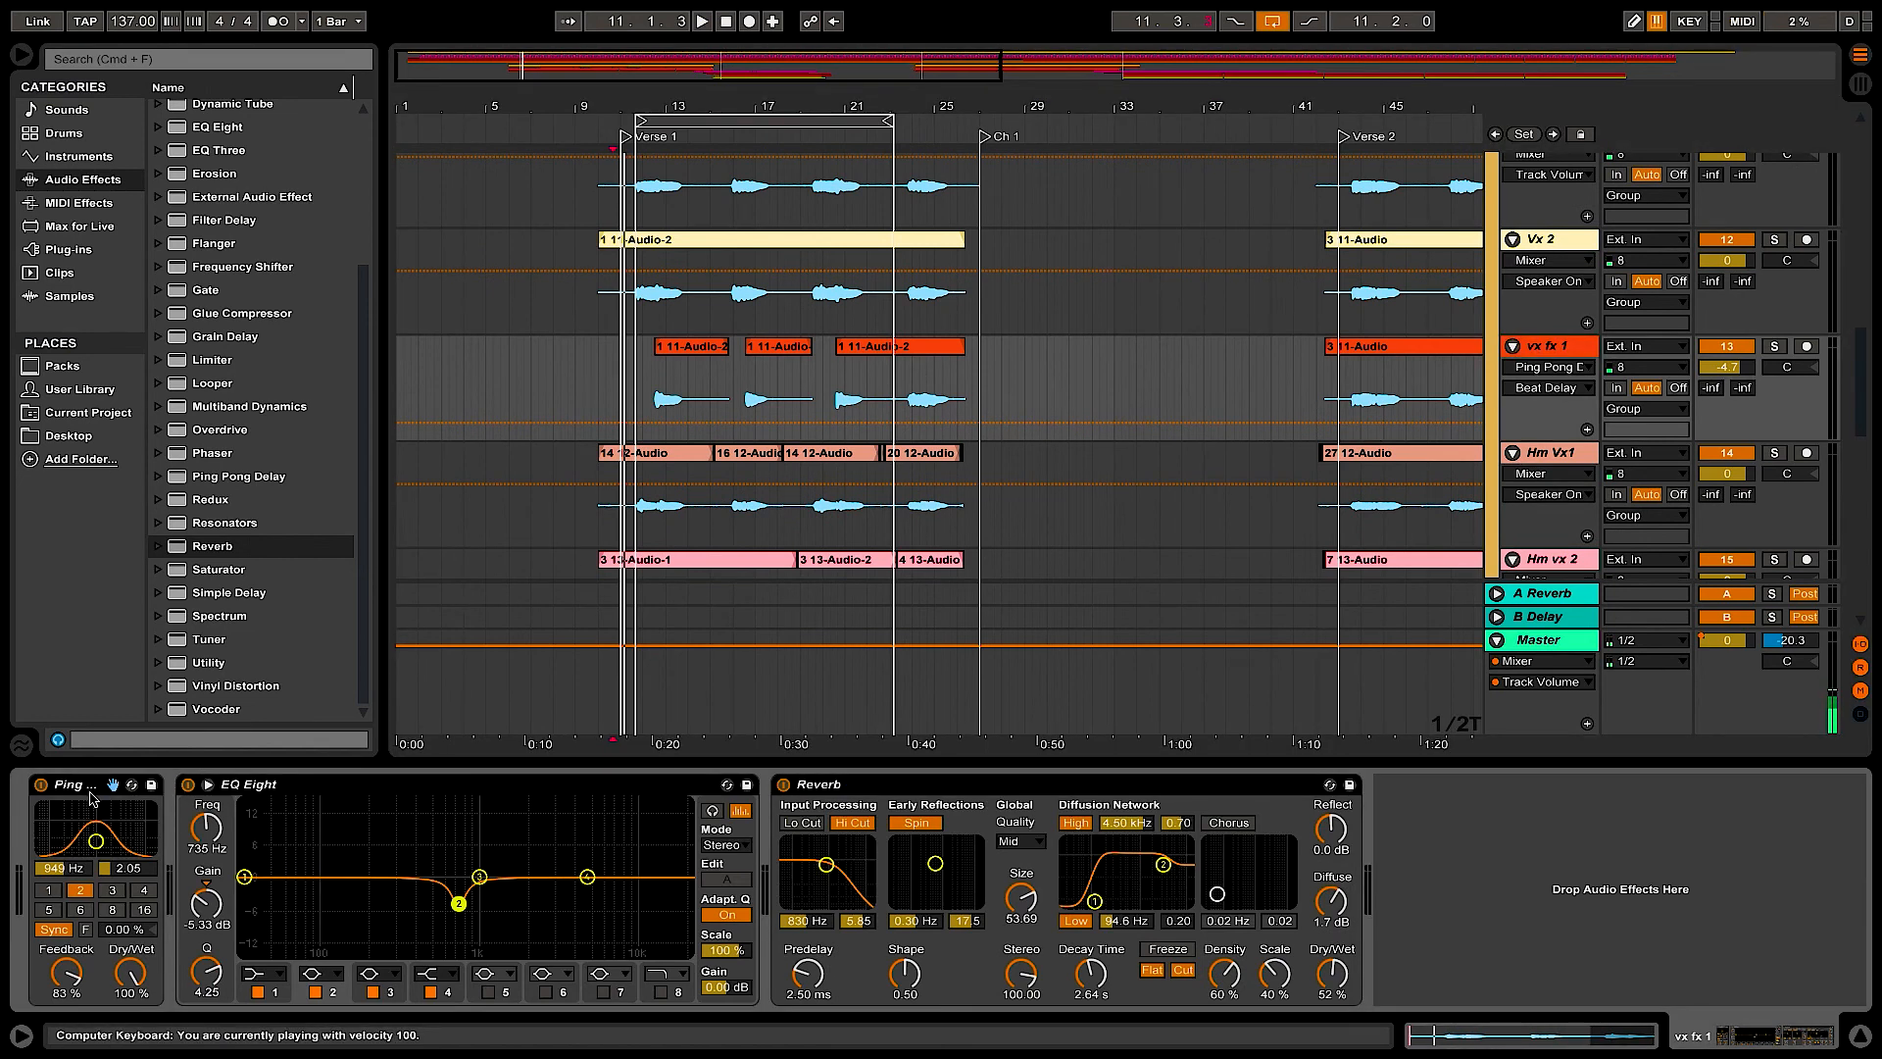
scroll(1612, 547, "up", 2)
scroll(1613, 547, "down", 7)
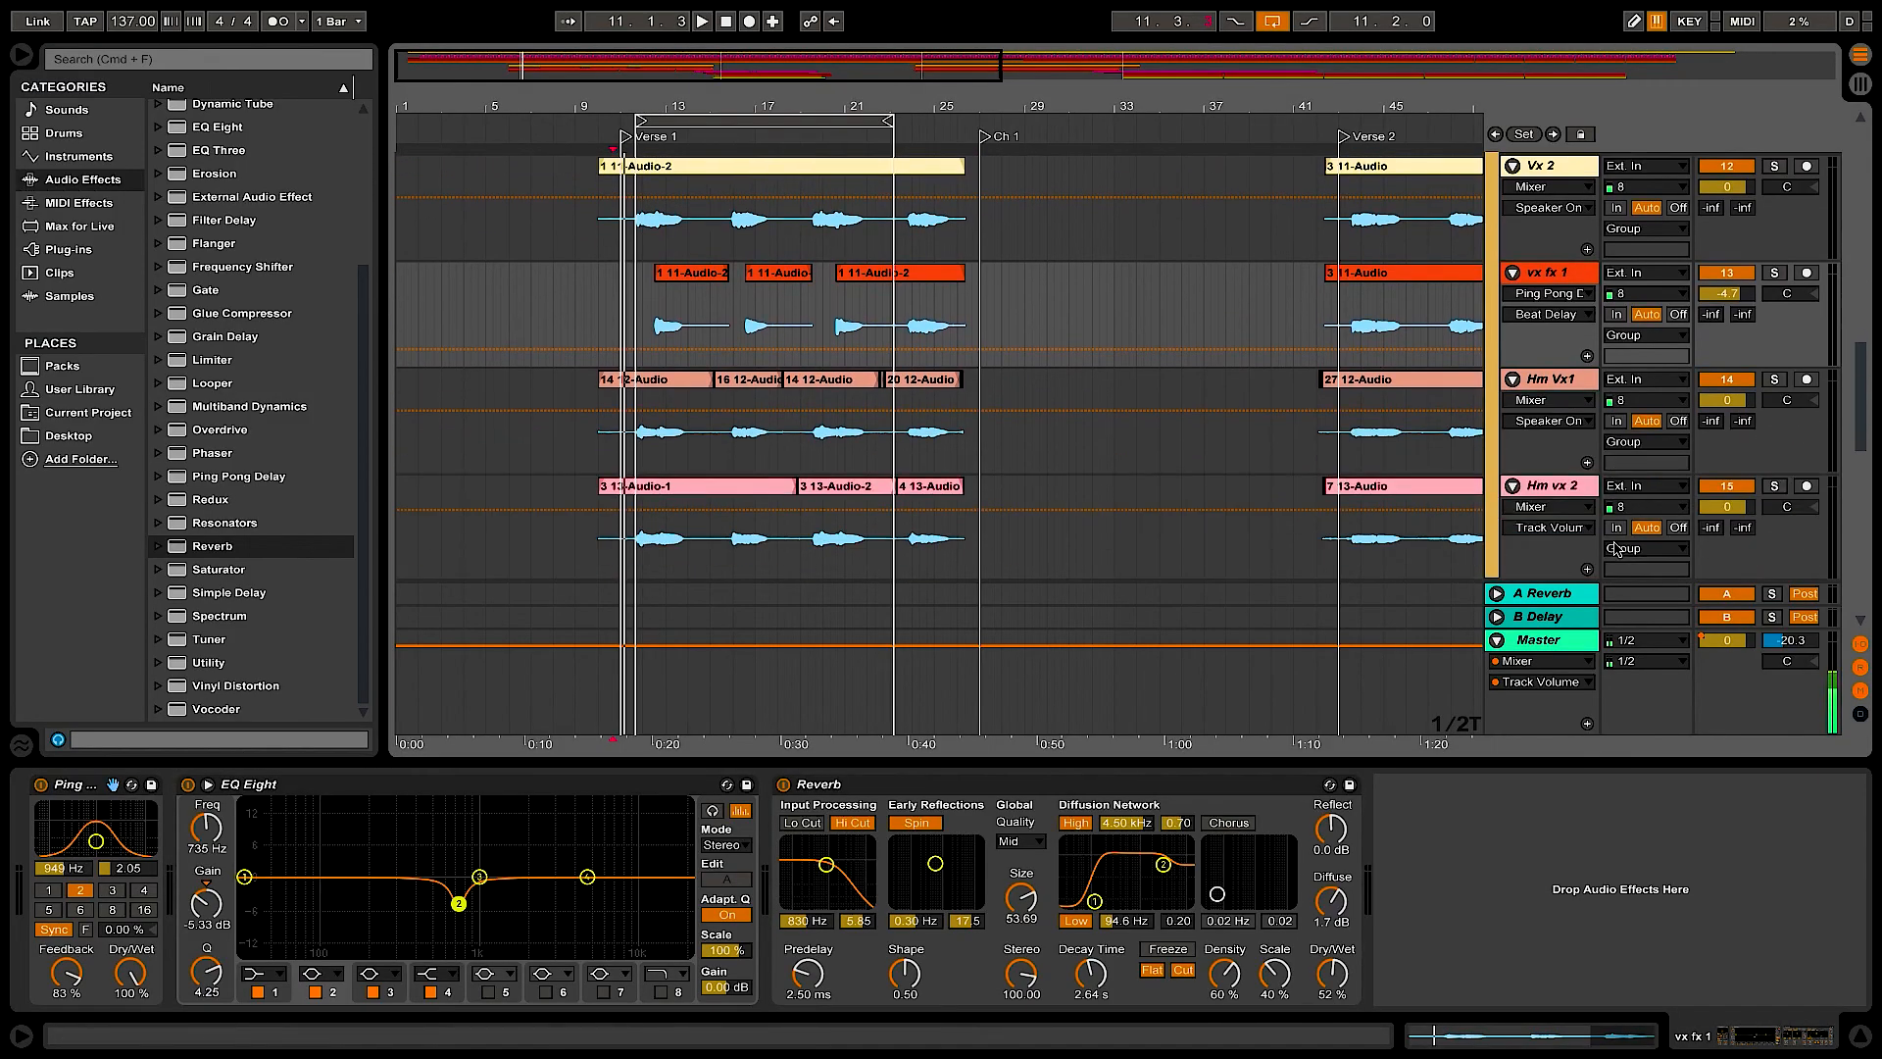
left_click(1556, 547)
left_click(1008, 855)
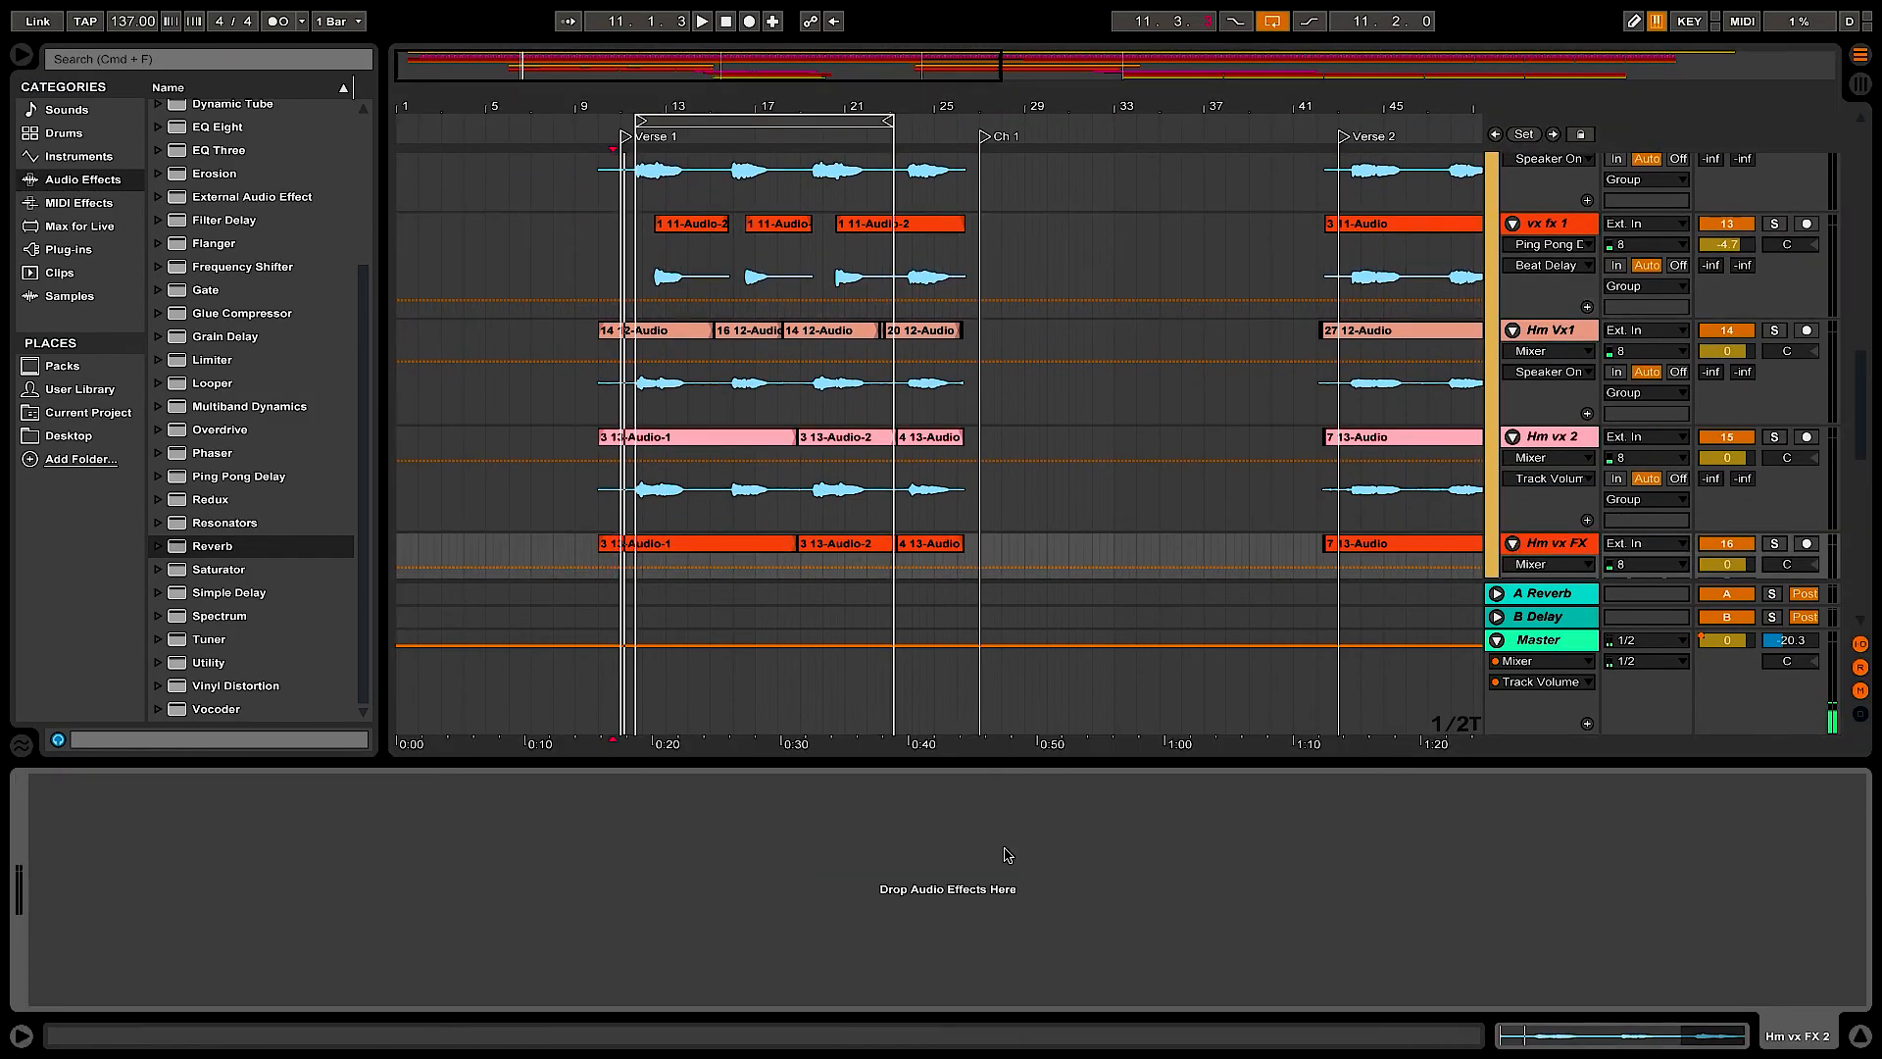
key("super+v")
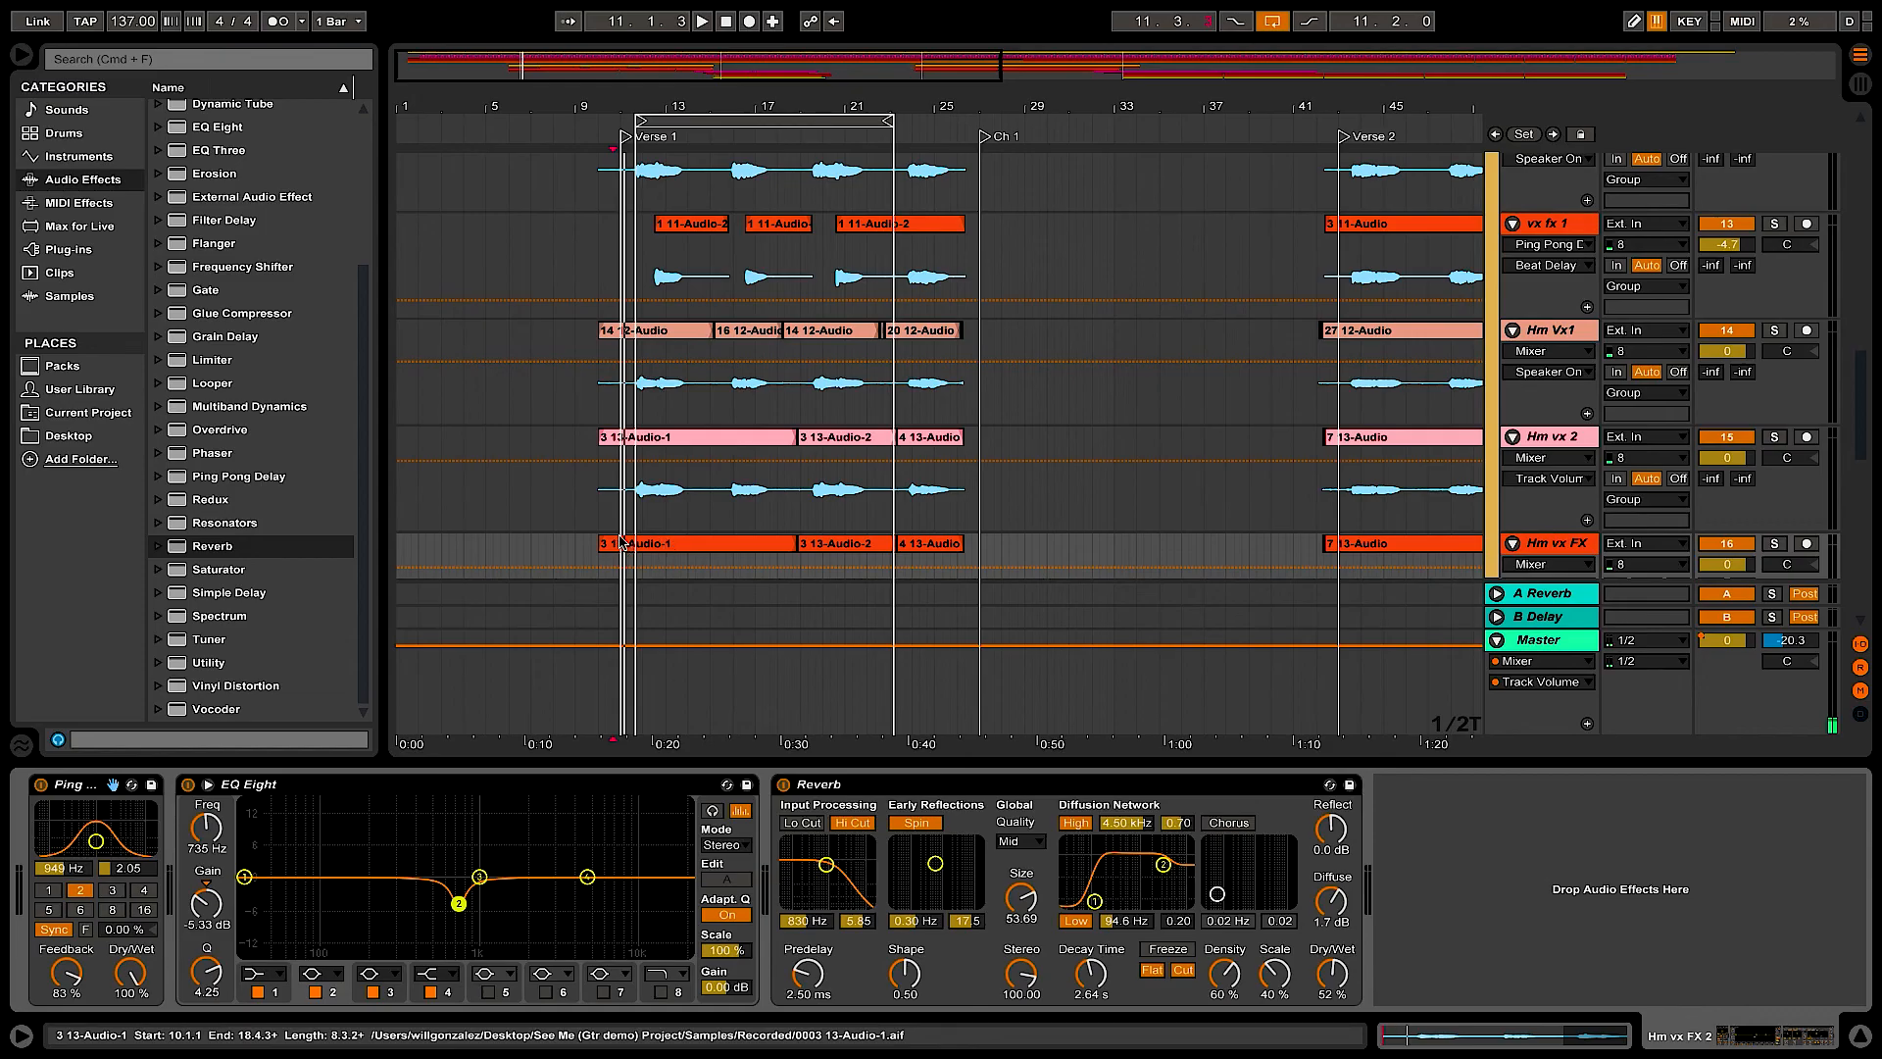
- Delete the opening words of the first Hm vx FX phrase, from 11.3.2 to 12.3.2
left_click(1624, 428)
scroll(1057, 372, "down", 5)
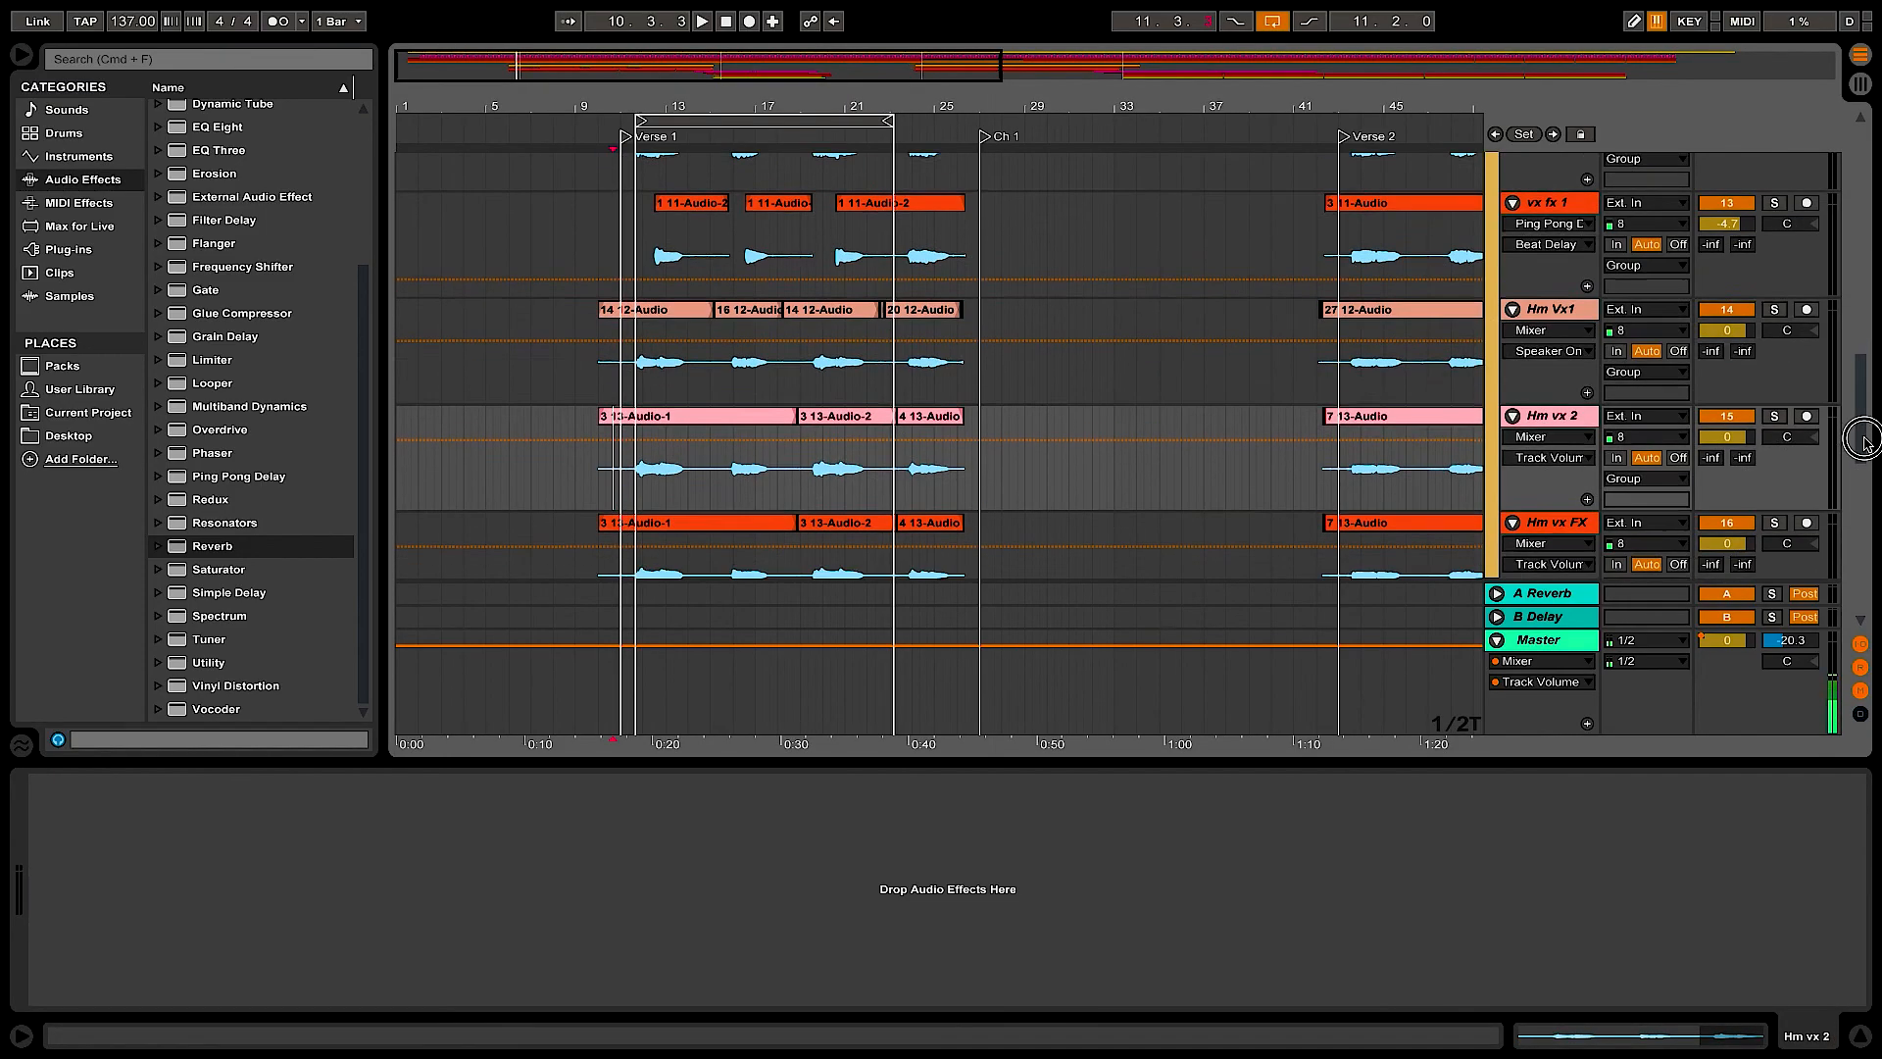
left_click_drag(474, 74, 789, 456)
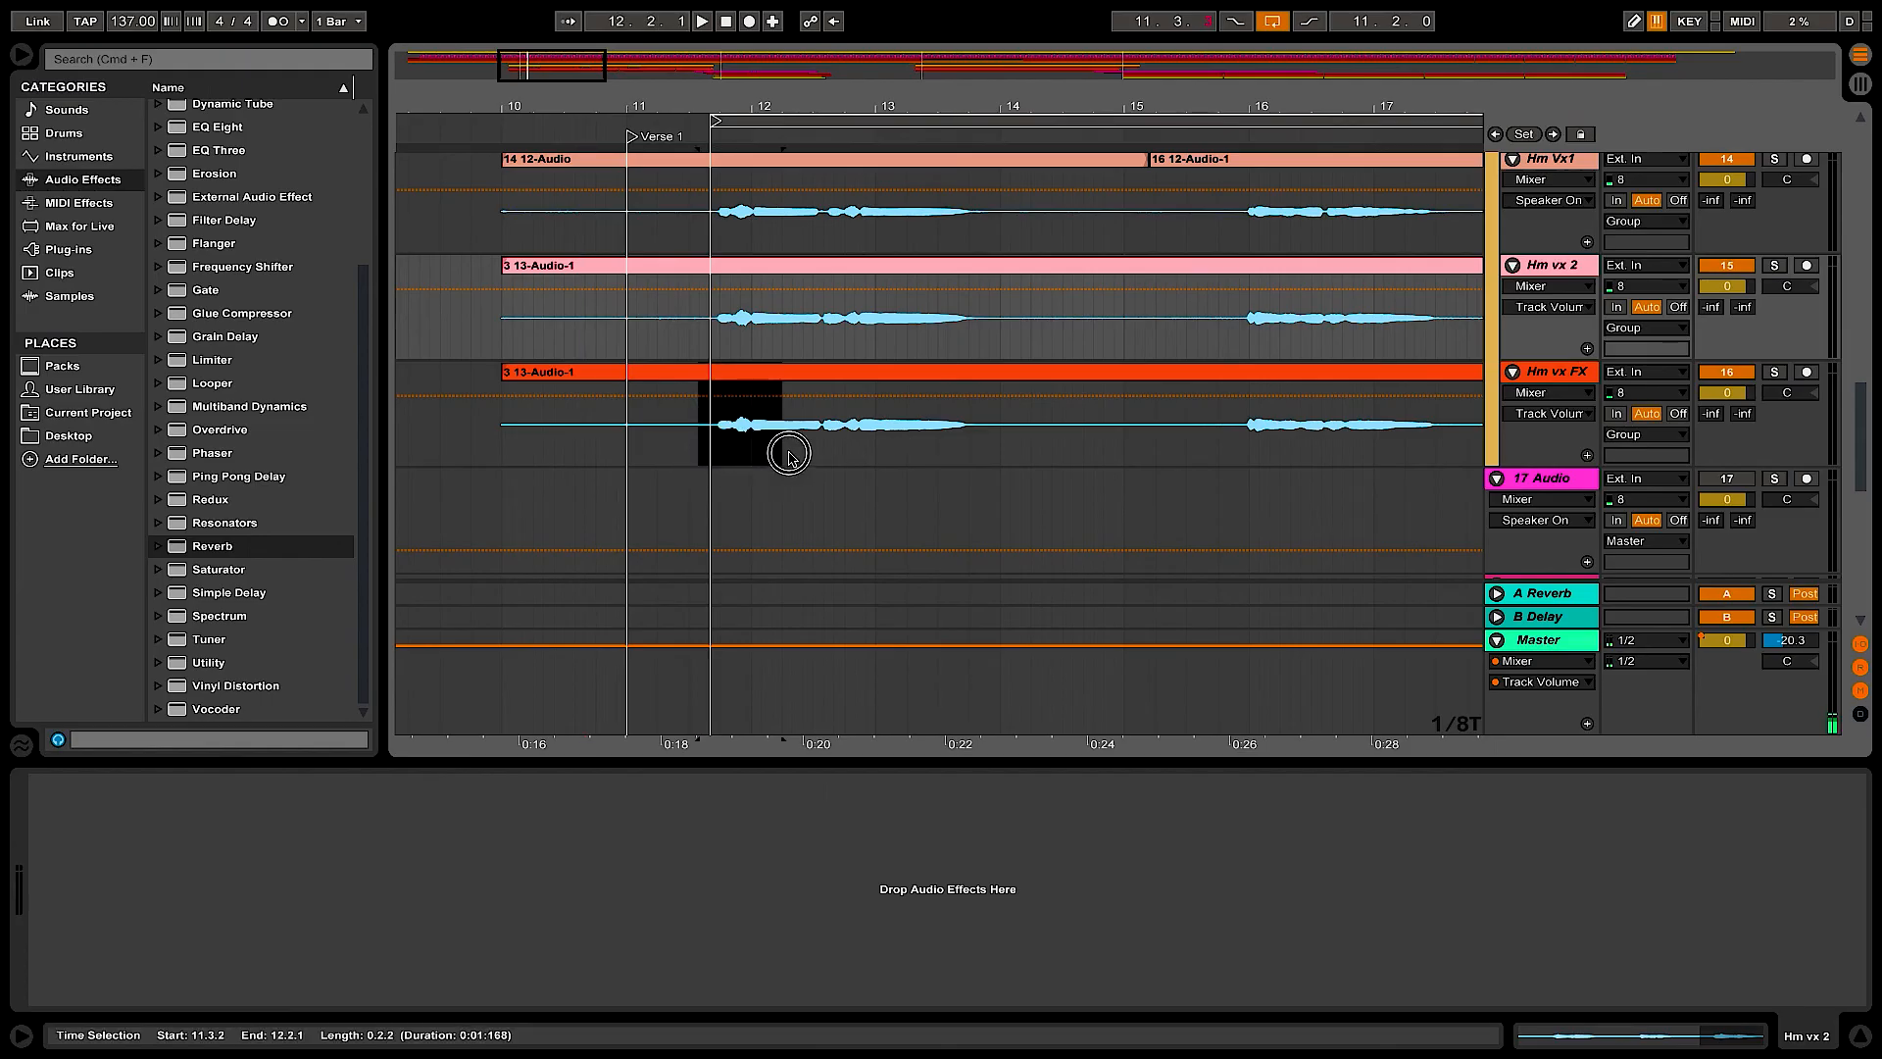
key("Delete")
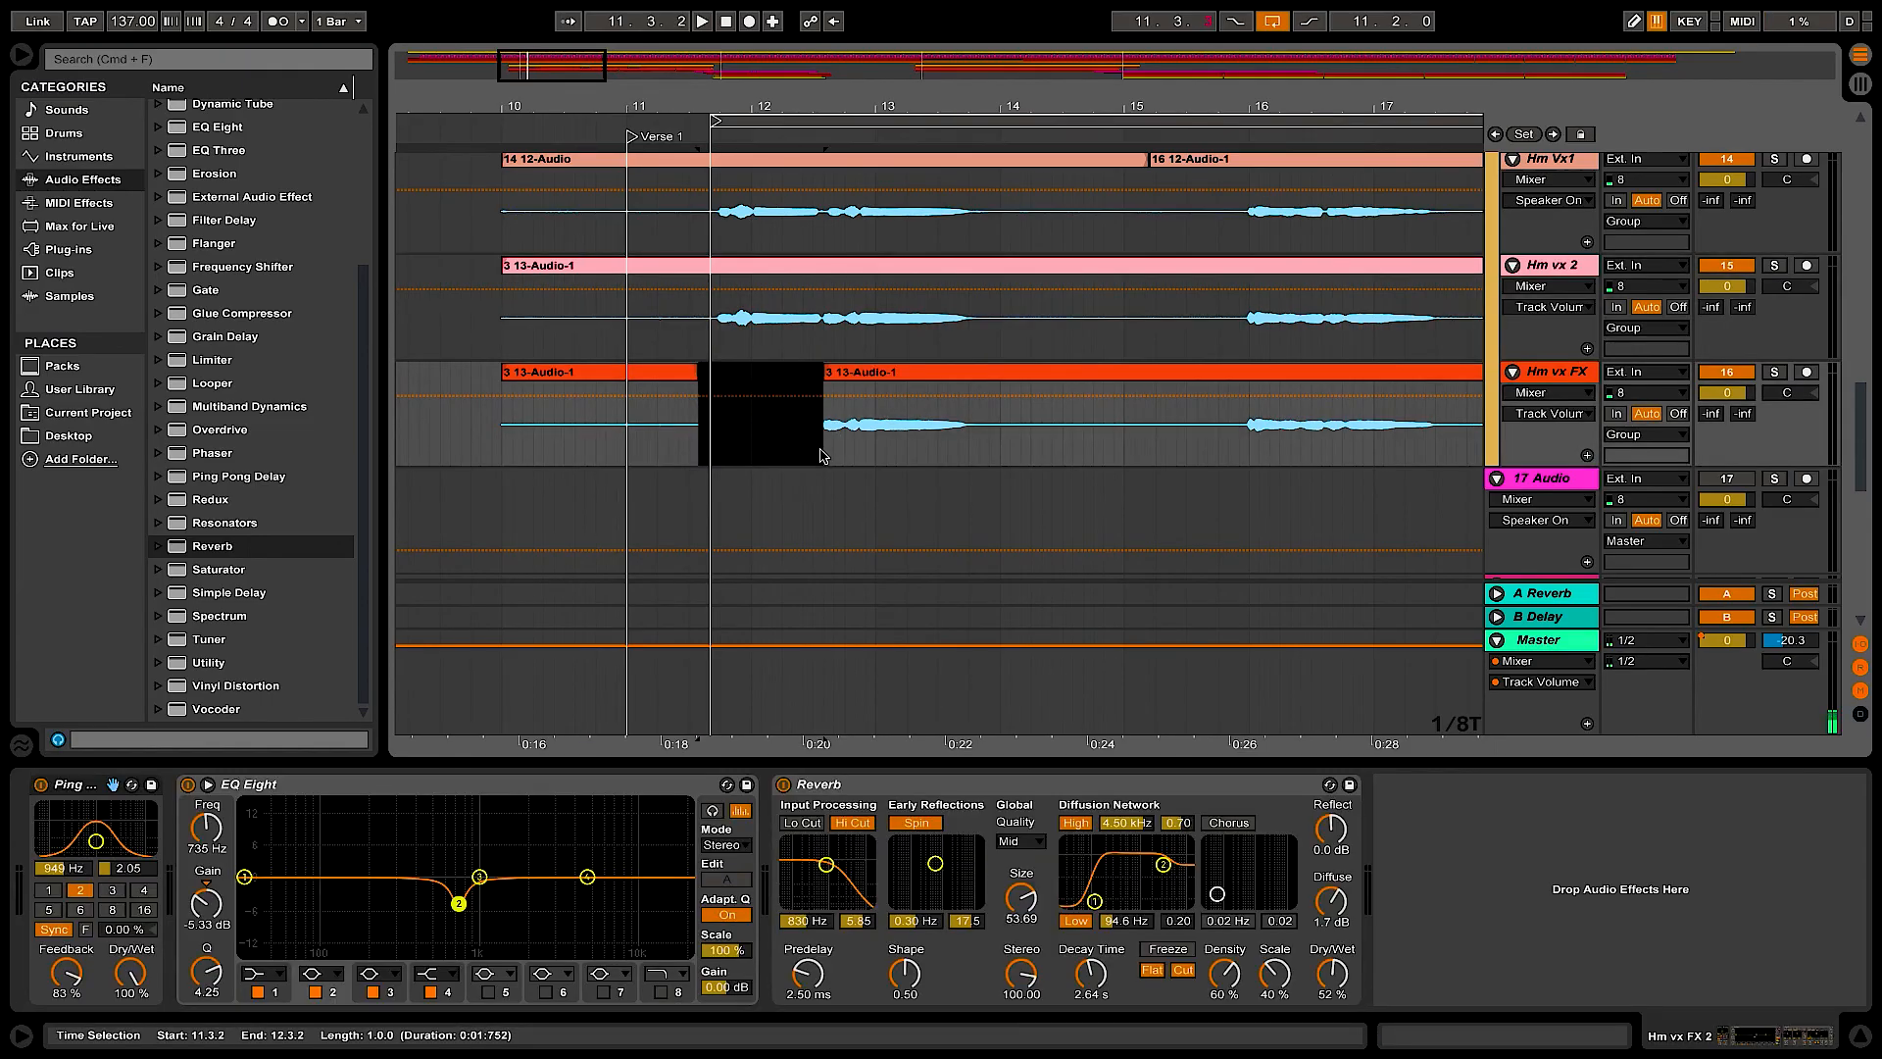
- During playback, cut the opening words of the second Hm vx FX phrase, from 15.4.2 to 16.3.2
left_click(662, 461)
key("space")
left_click_drag(1102, 744, 621, 740)
left_click_drag(725, 461, 812, 437)
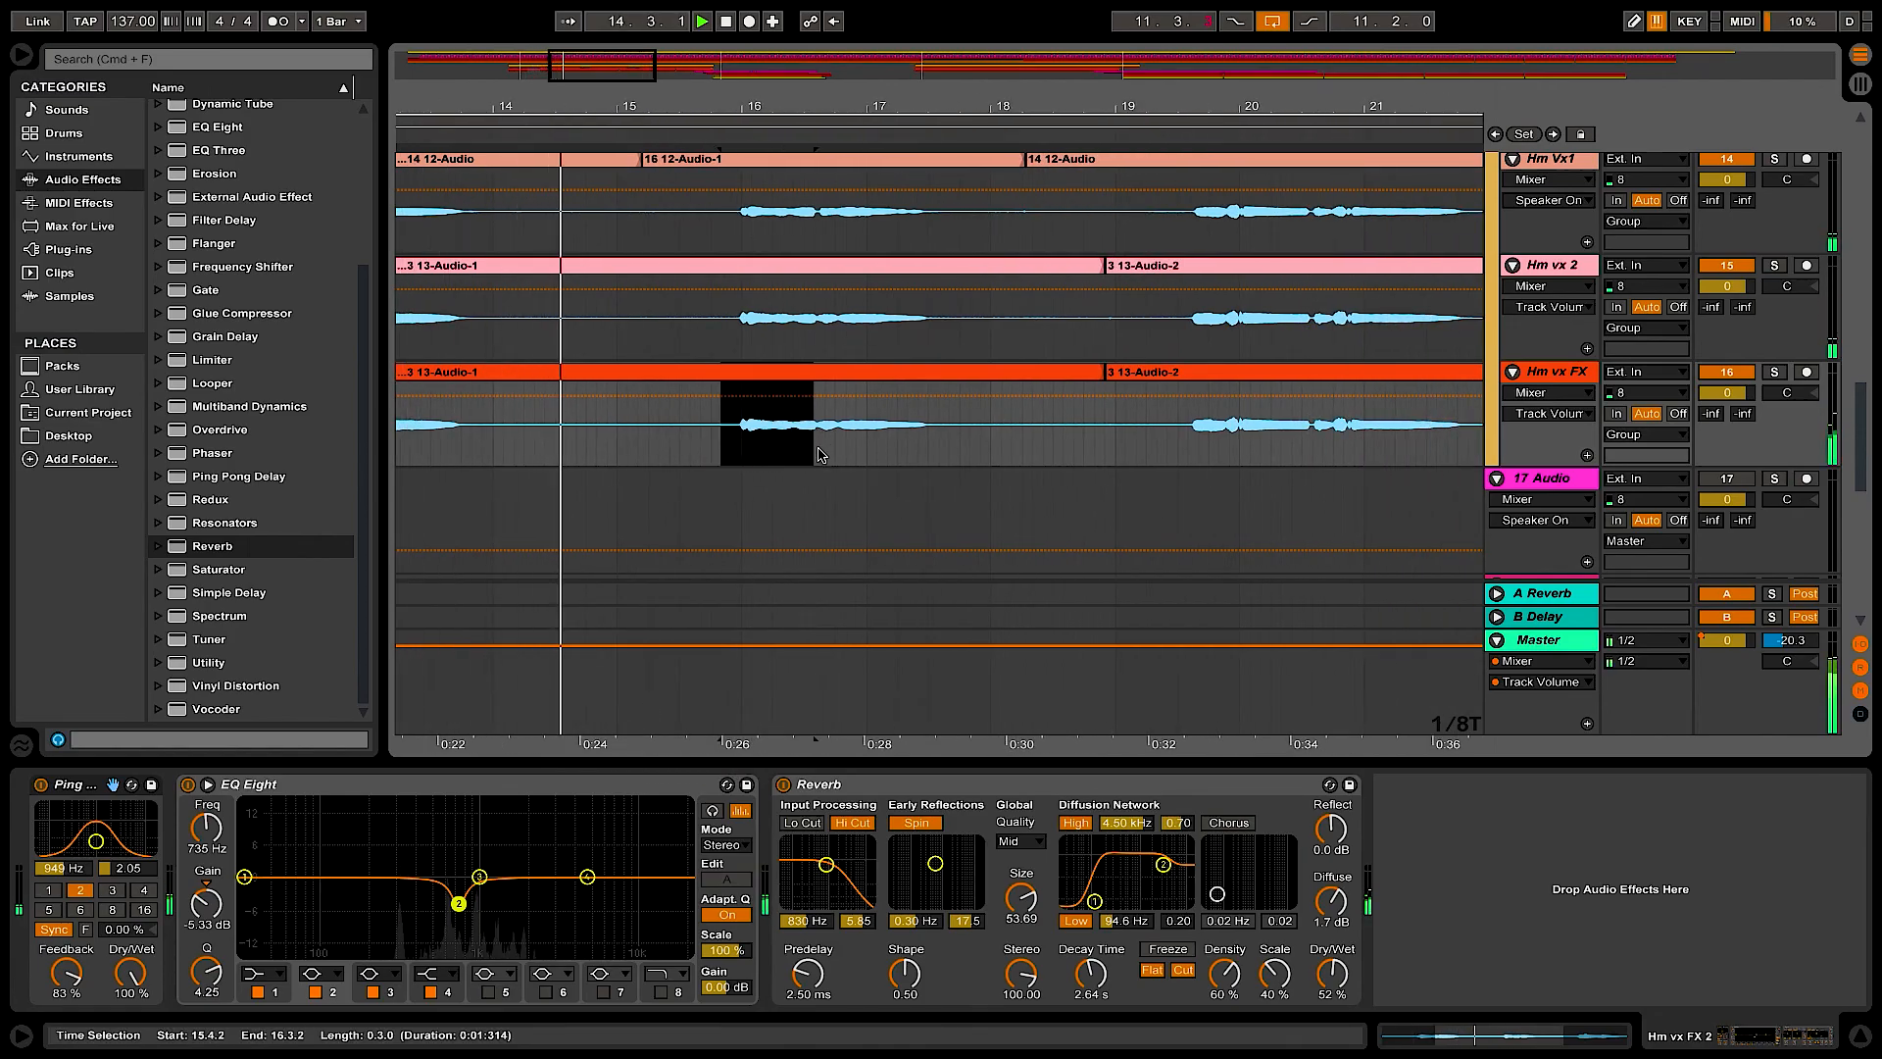
key("super+e")
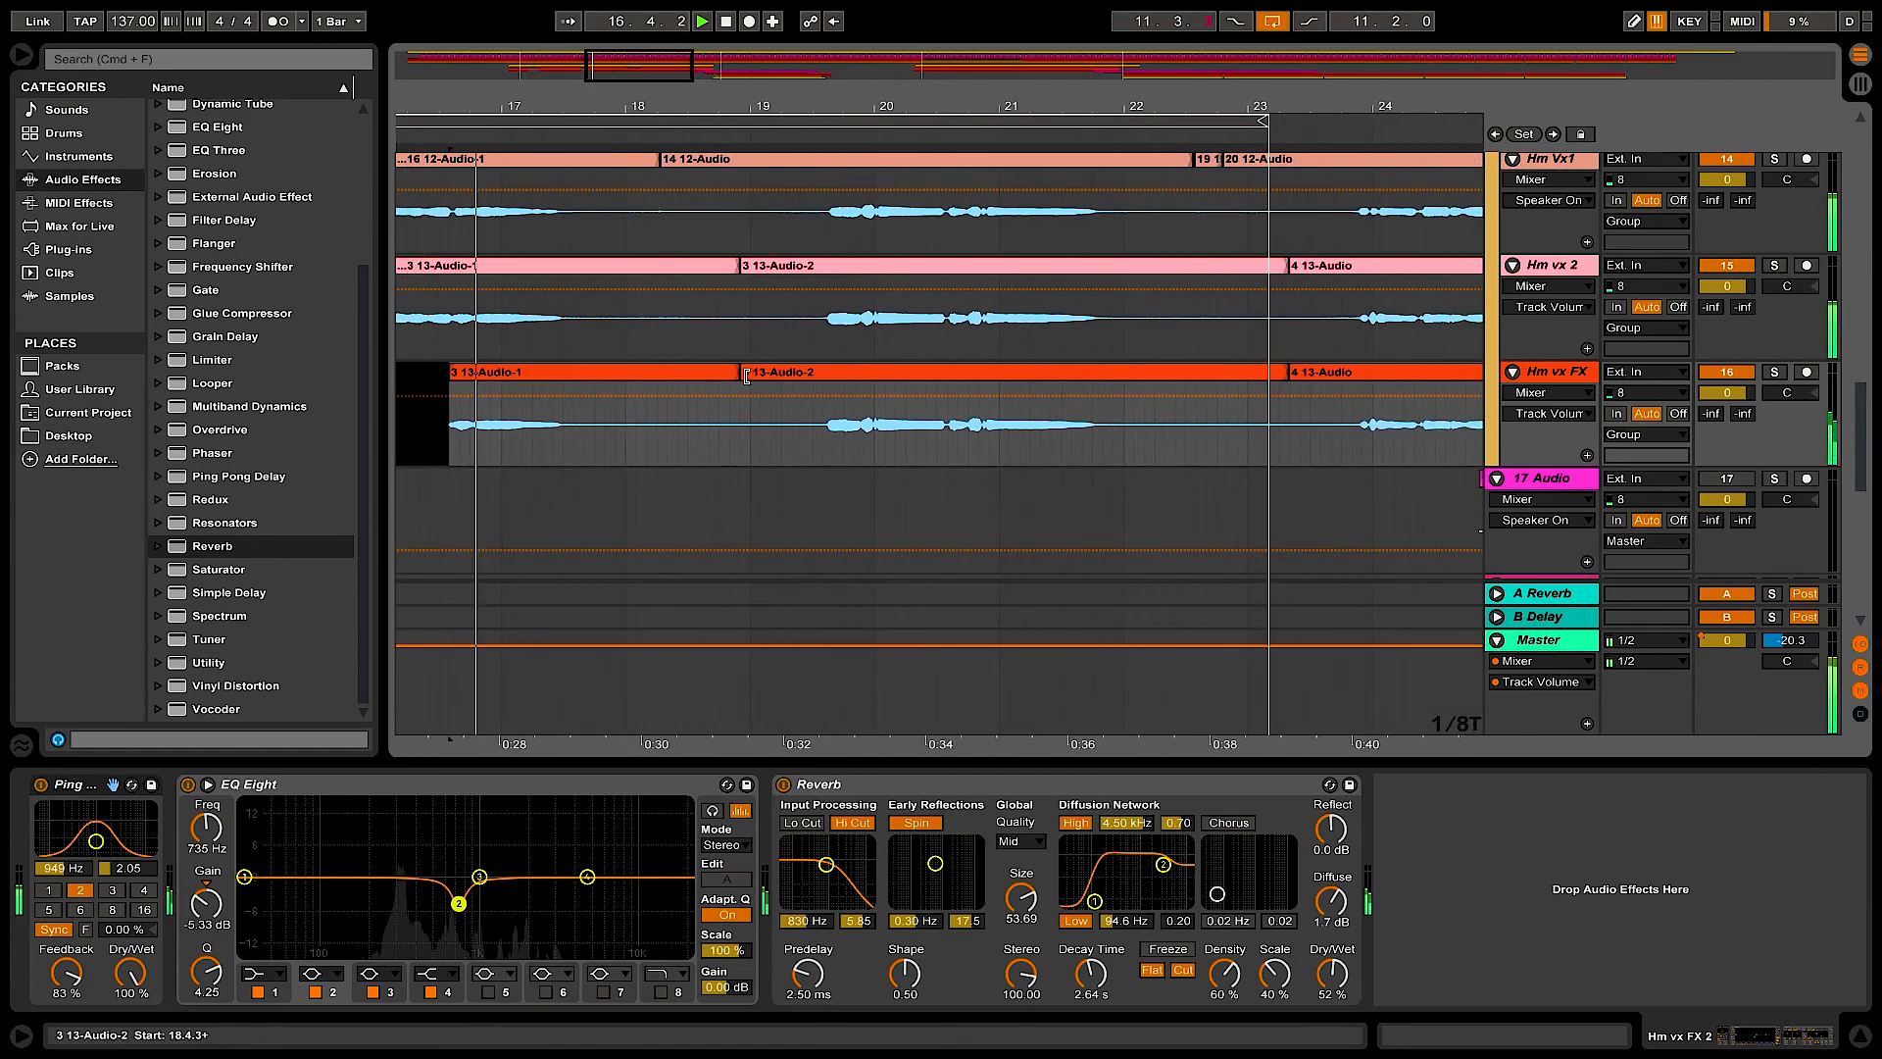
- Trim the starts of the third and fourth Hm vx FX phrases to 20.3.2 and 24.2.2, and play back the last one
left_click_drag(747, 375, 946, 375)
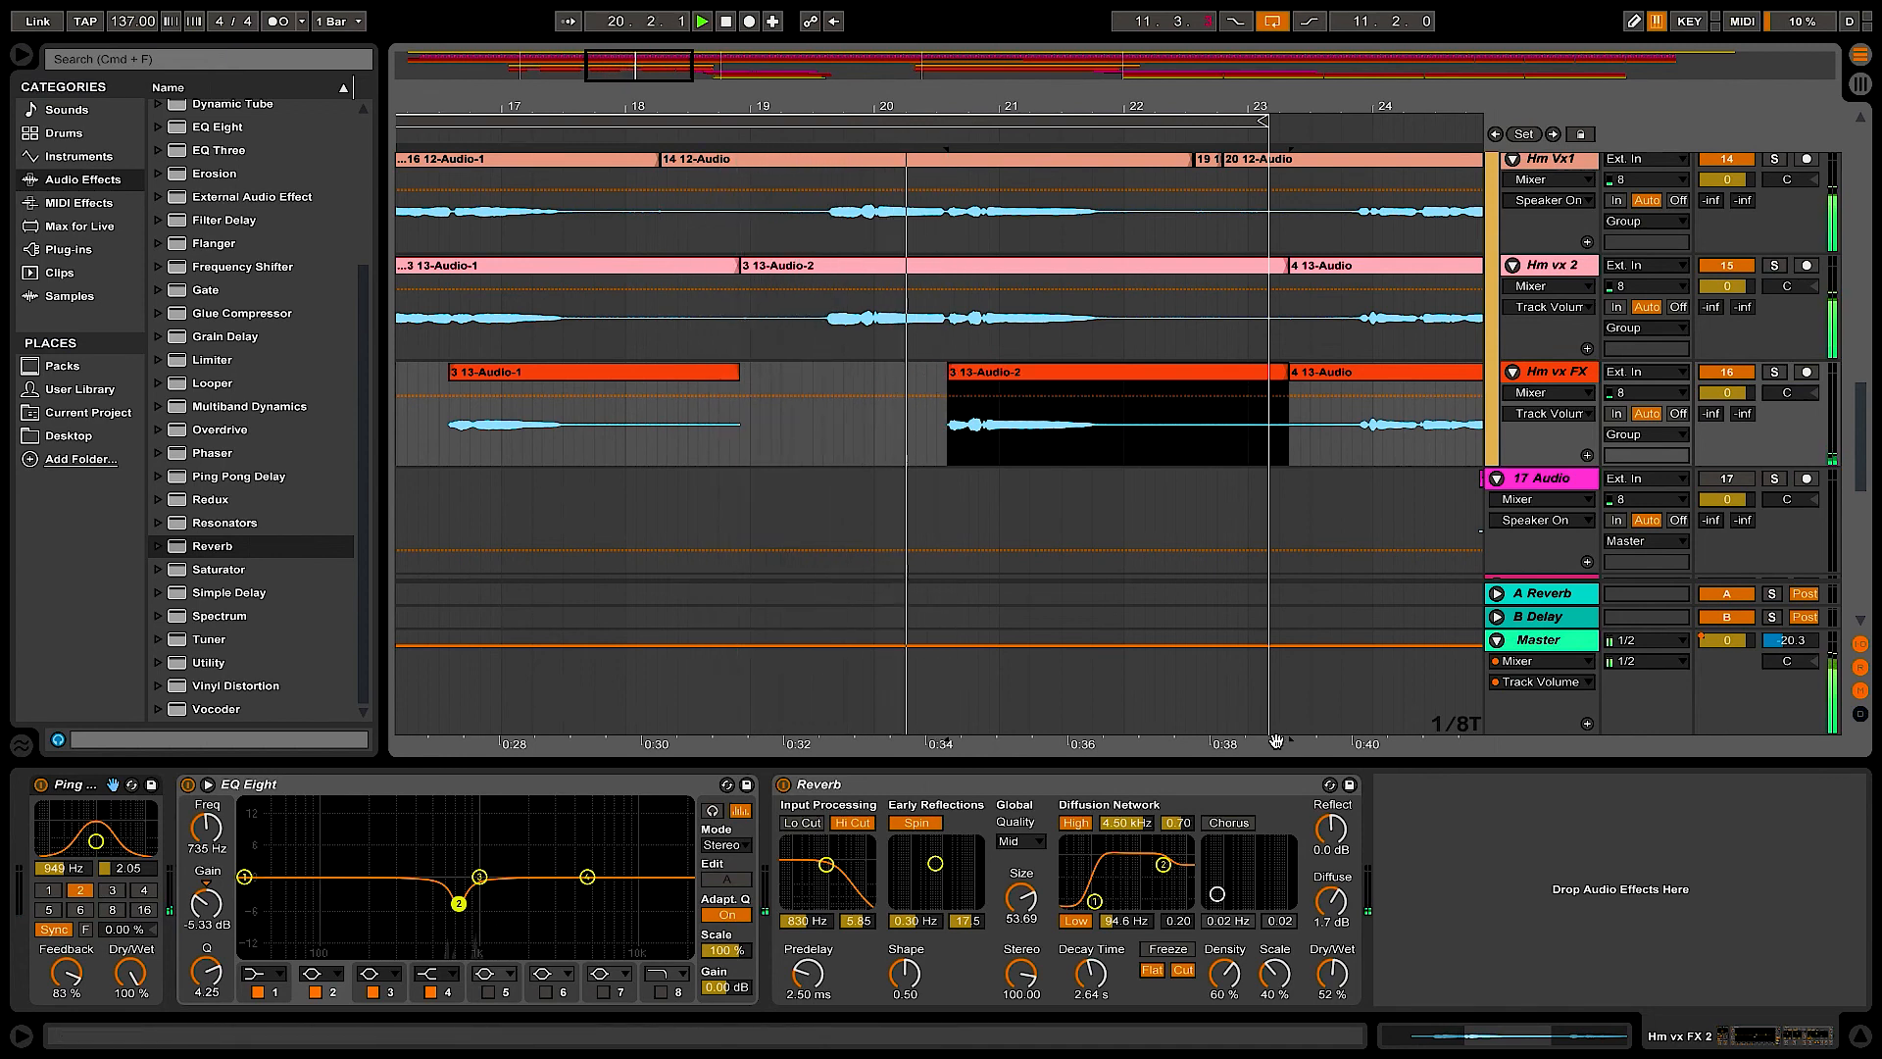
left_click_drag(1231, 744, 705, 722)
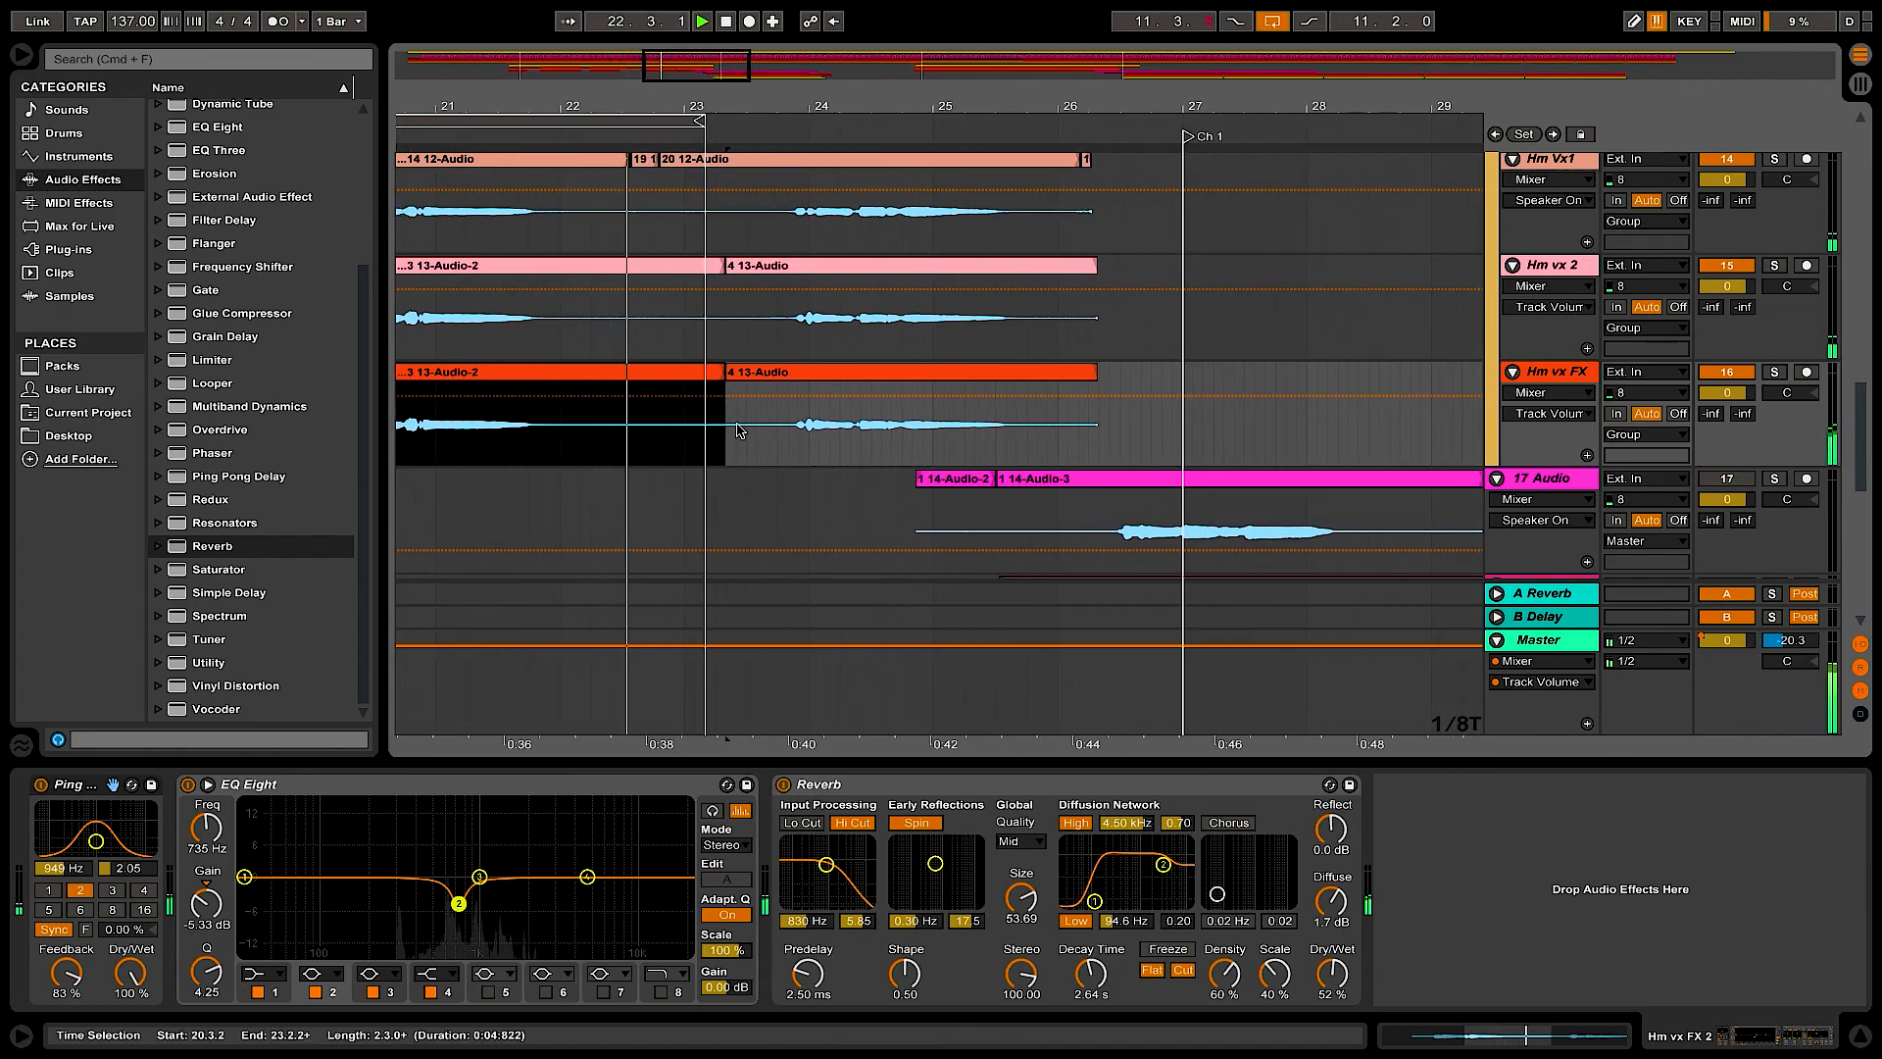
key("space")
left_click_drag(730, 372, 851, 372)
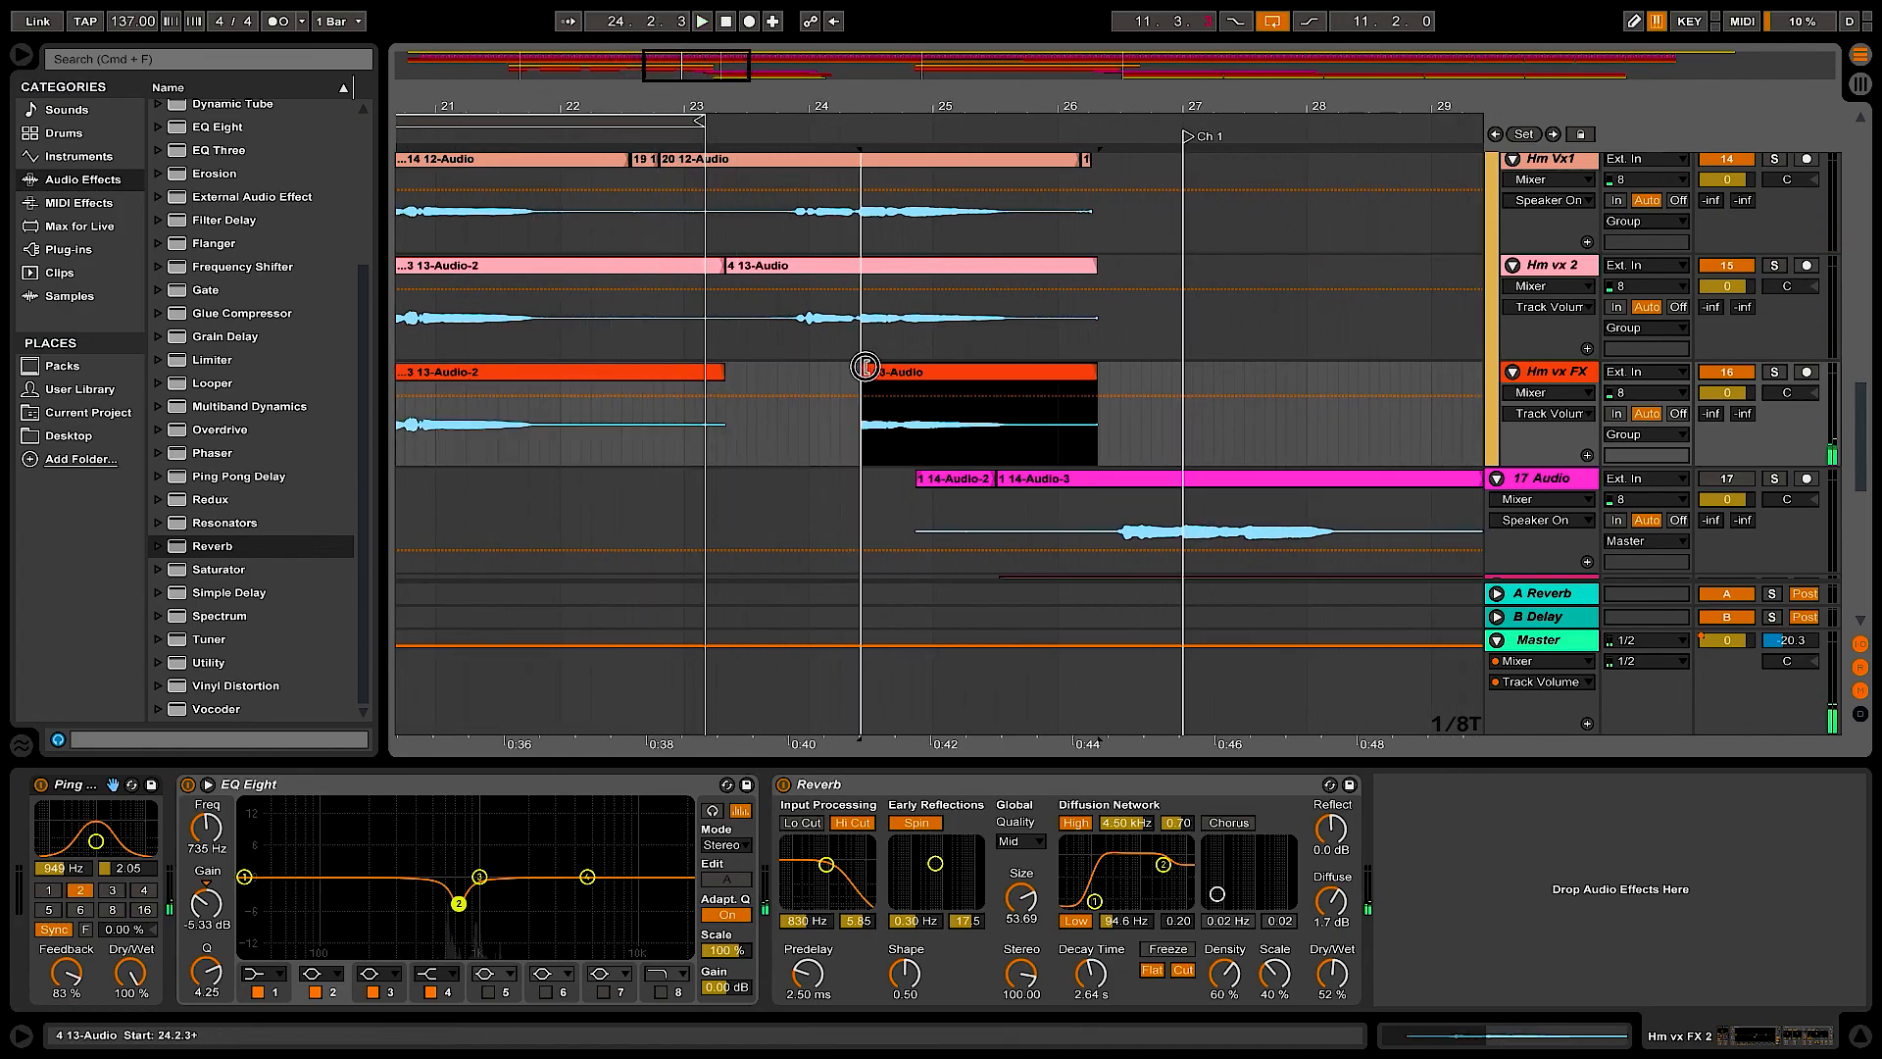
left_click(755, 448)
key("space")
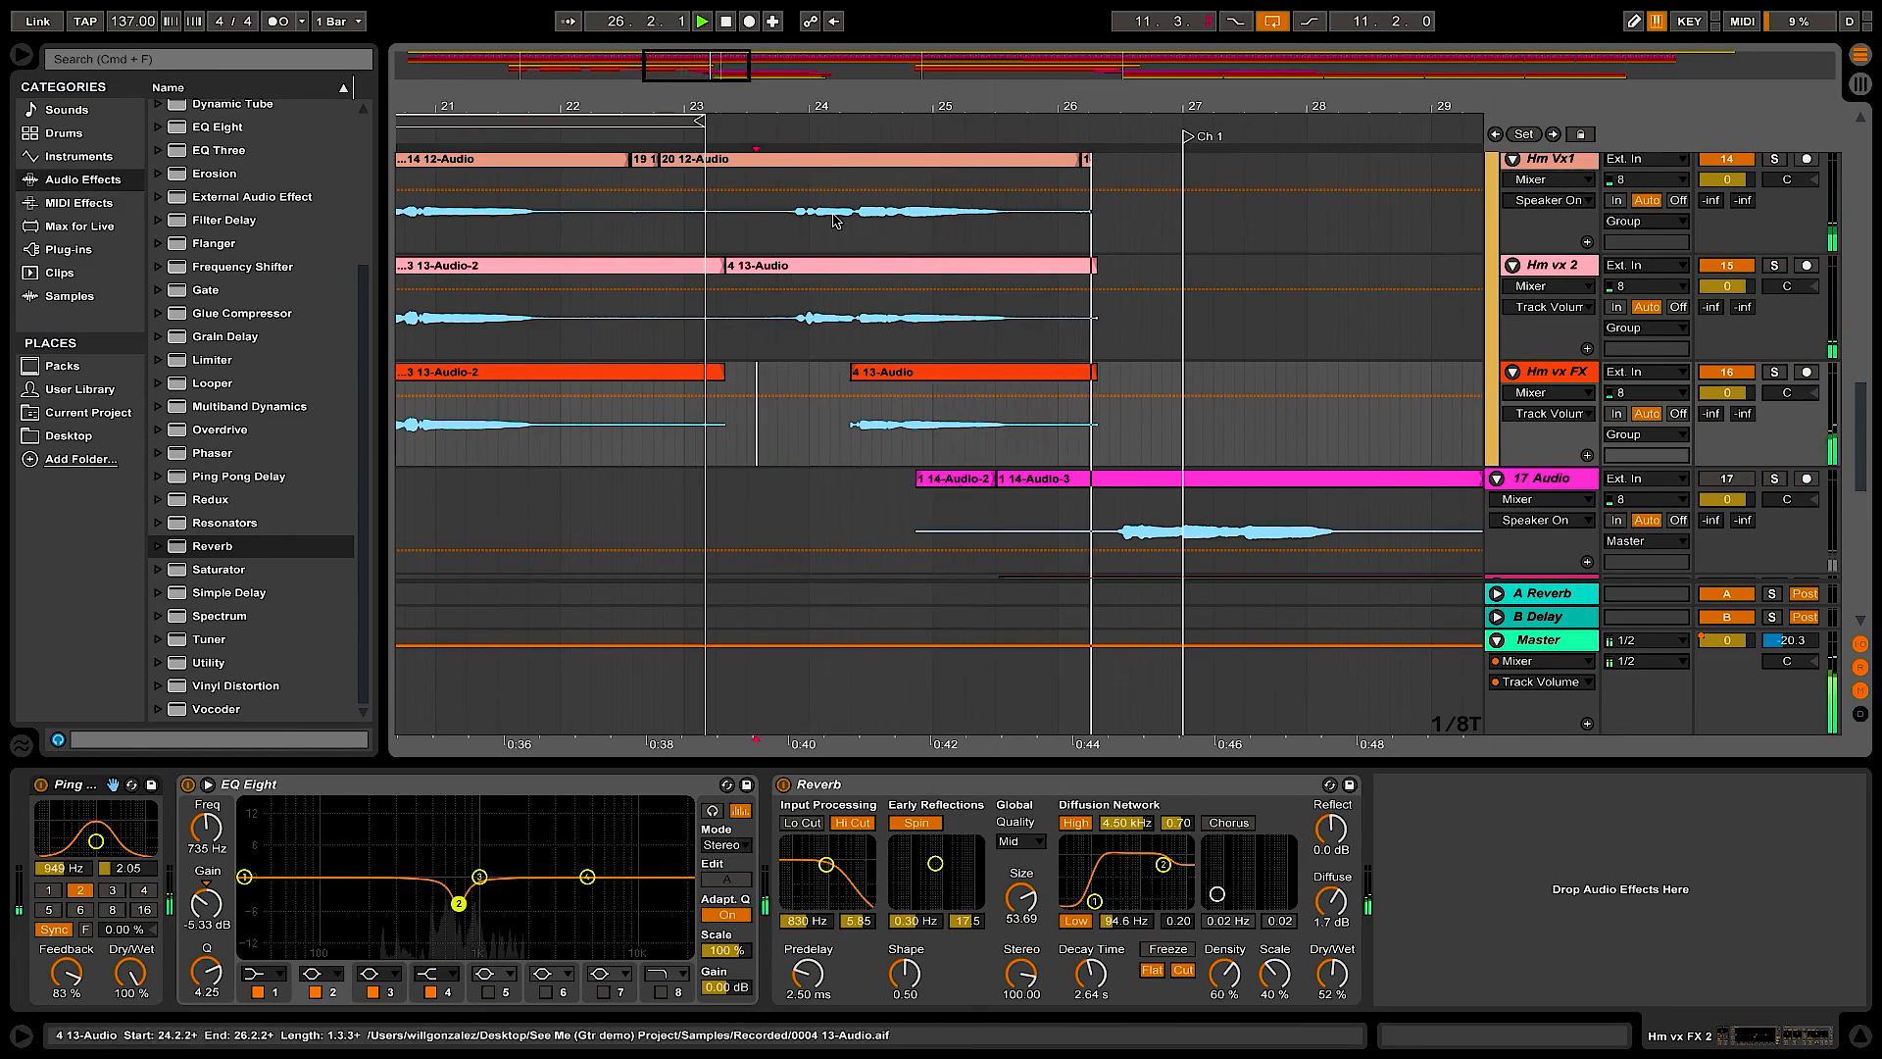
- Hide the device view and the browser to enlarge the arrangement around the Verse 1 vocal tracks
left_click_drag(701, 78, 1017, 277)
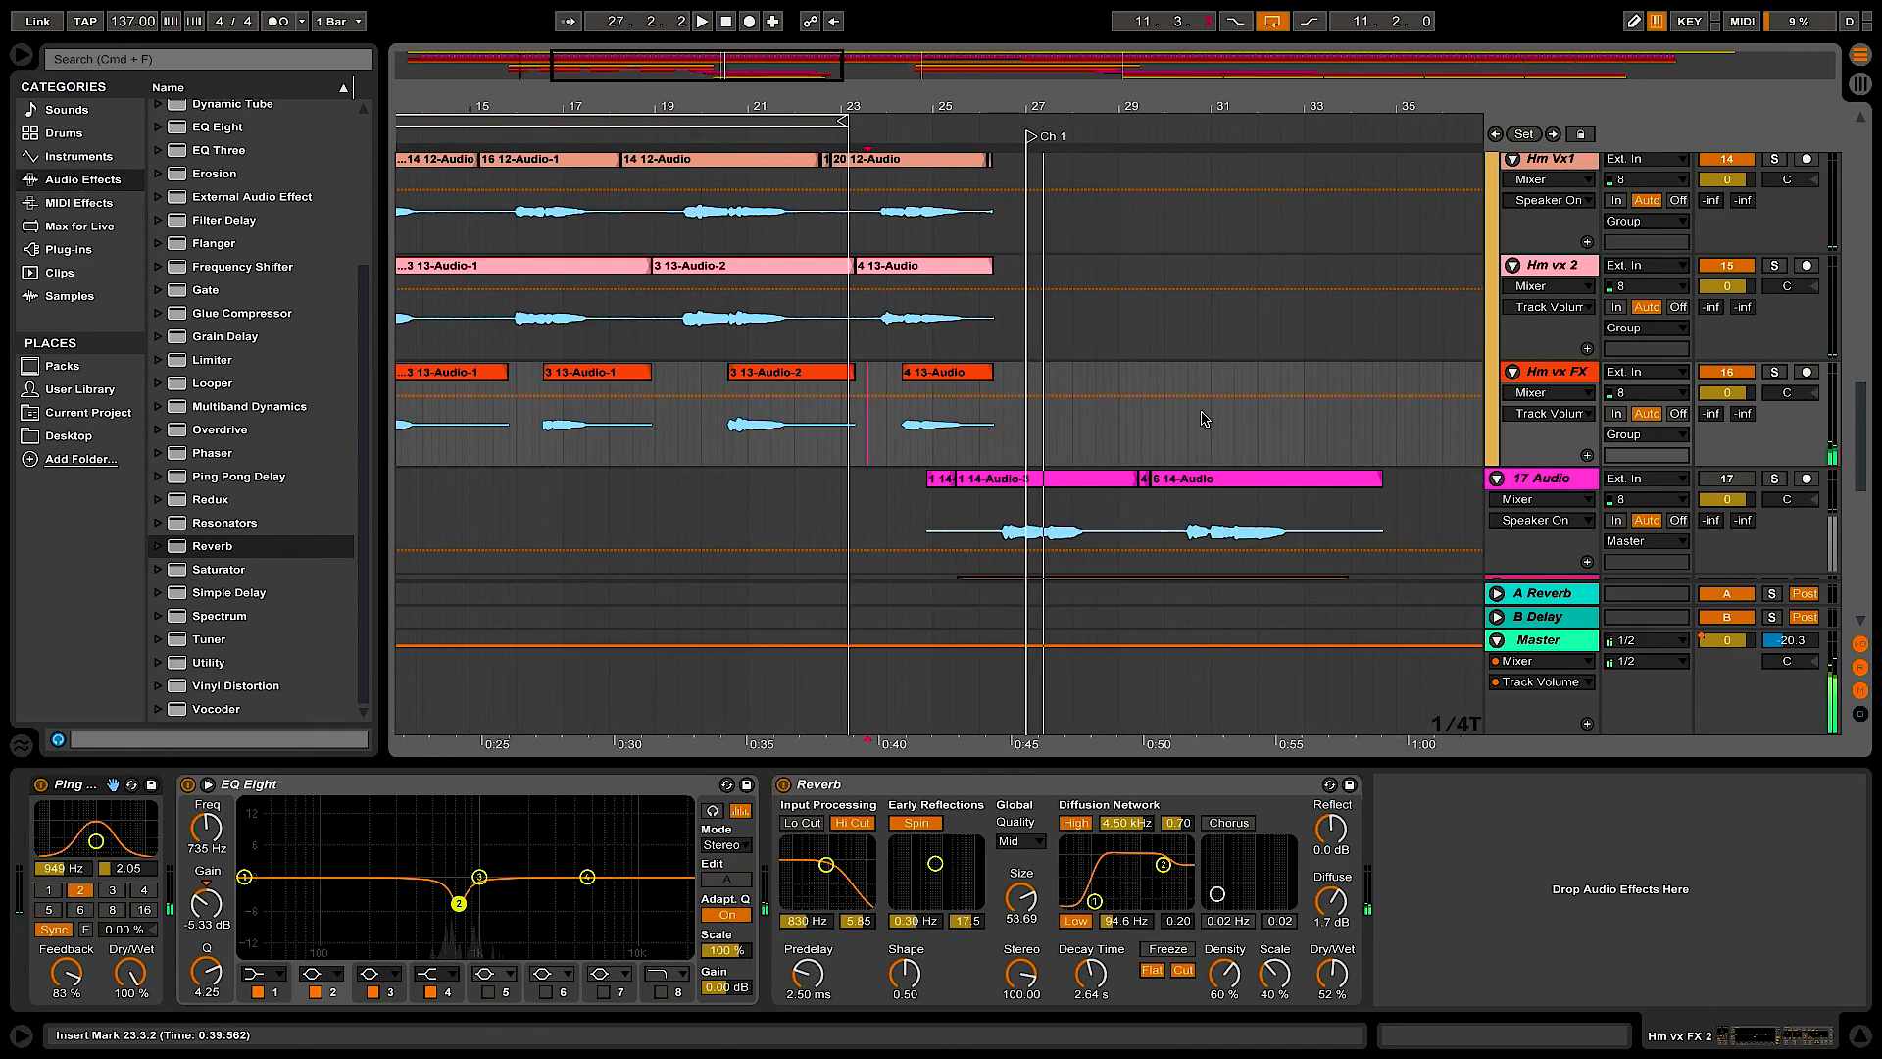
left_click_drag(1041, 743, 1751, 733)
scroll(1862, 468, "up", 5)
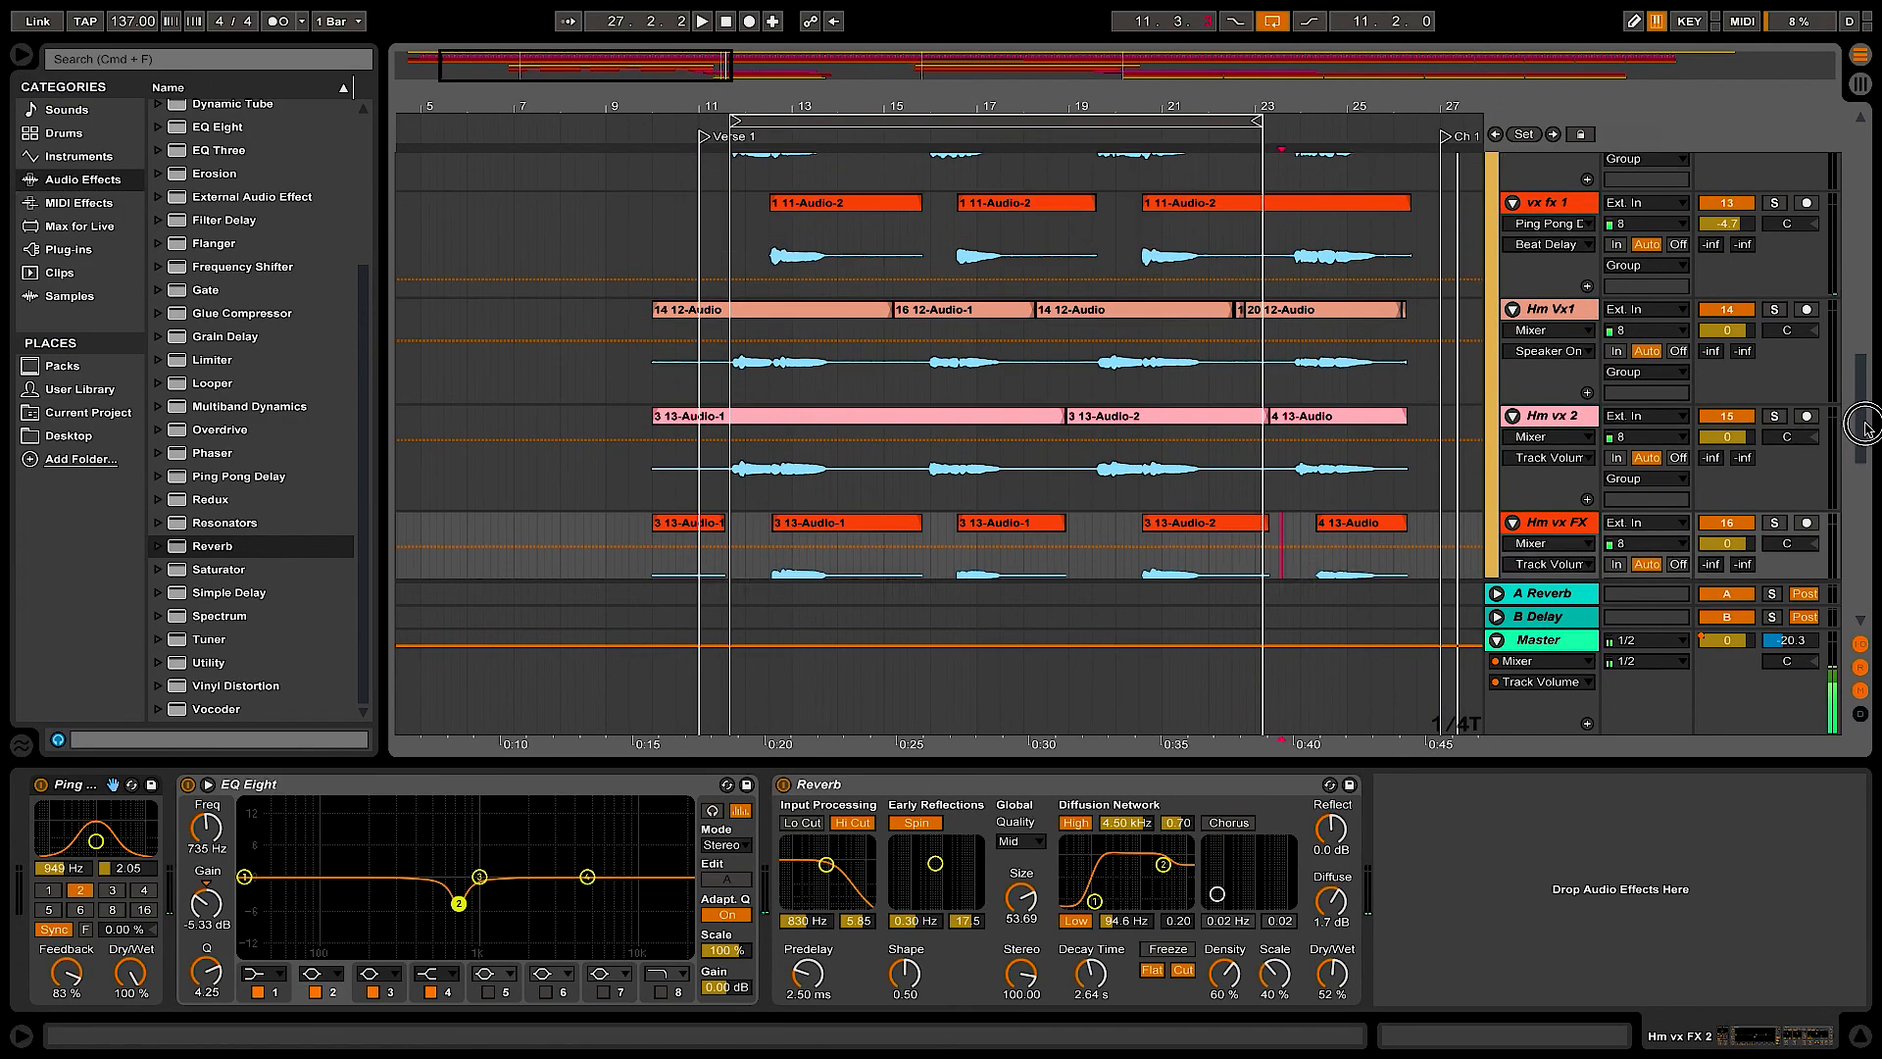
left_click(1860, 1037)
scroll(1862, 588, "up", 2)
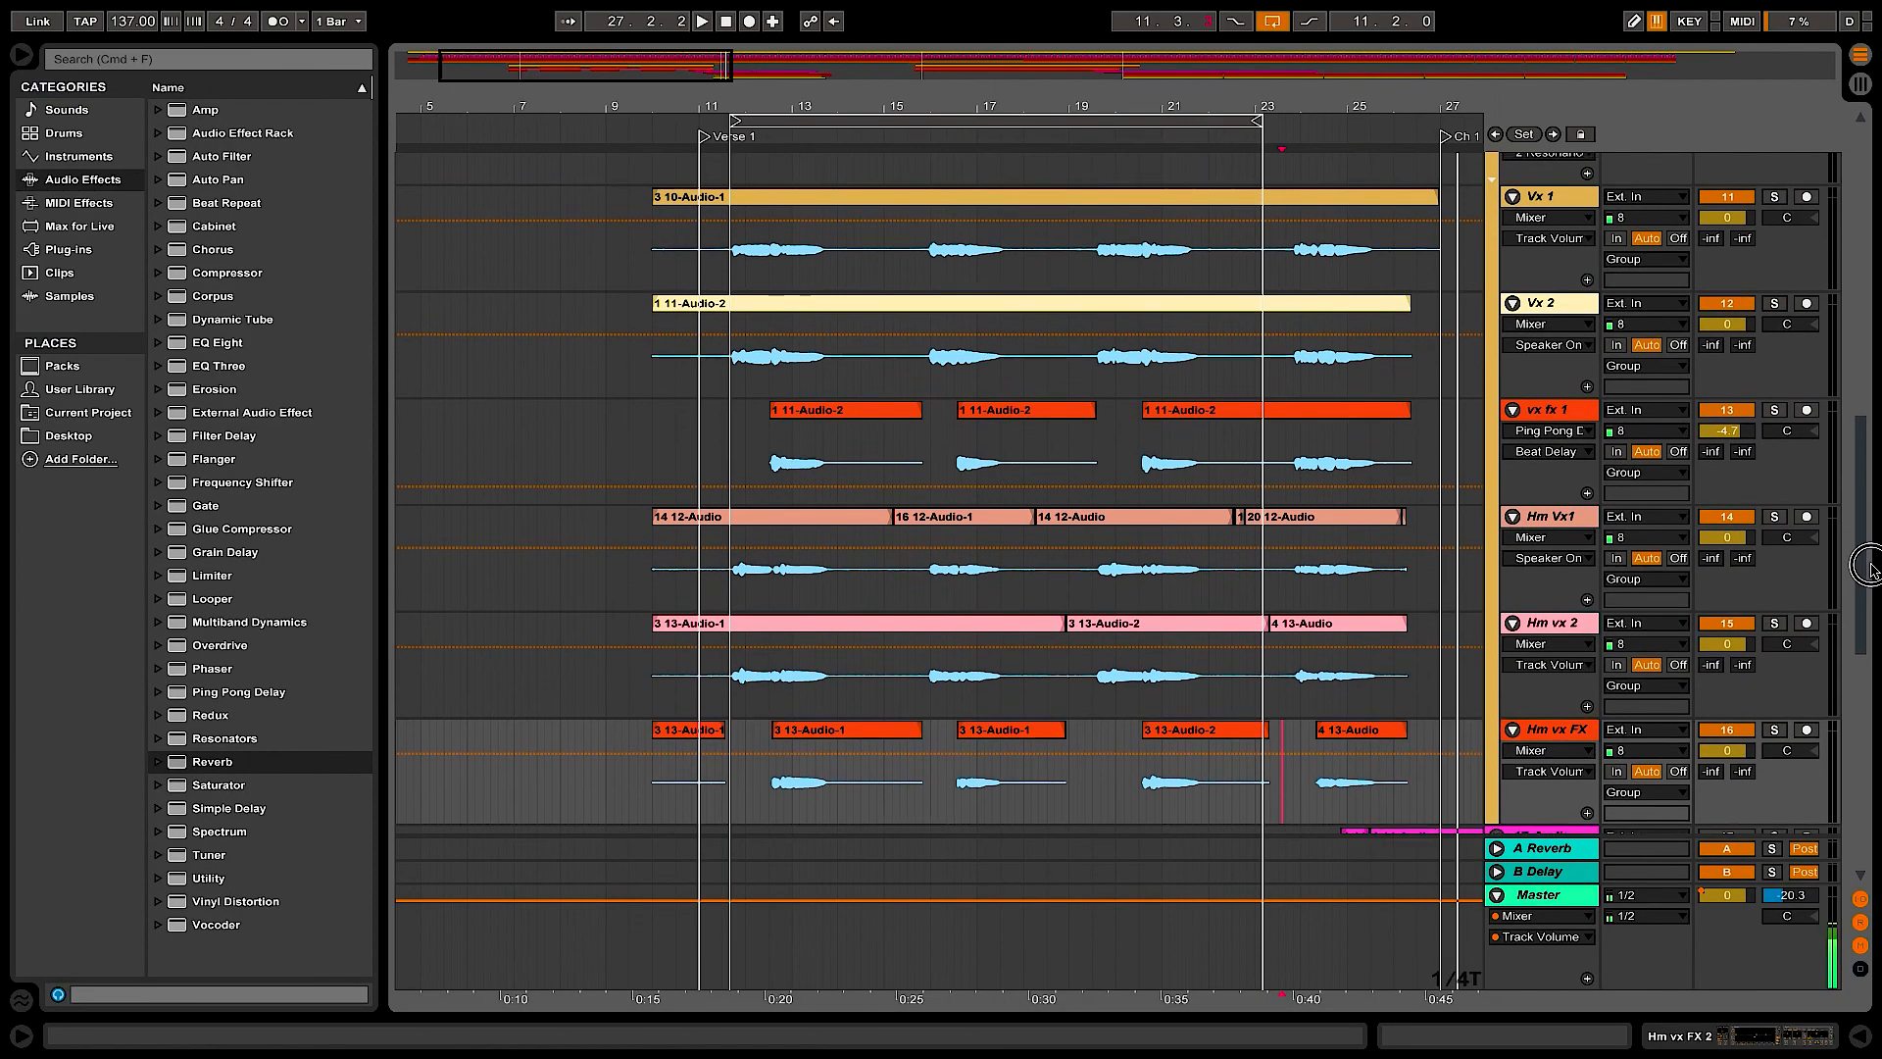
left_click_drag(1027, 1002, 929, 1005)
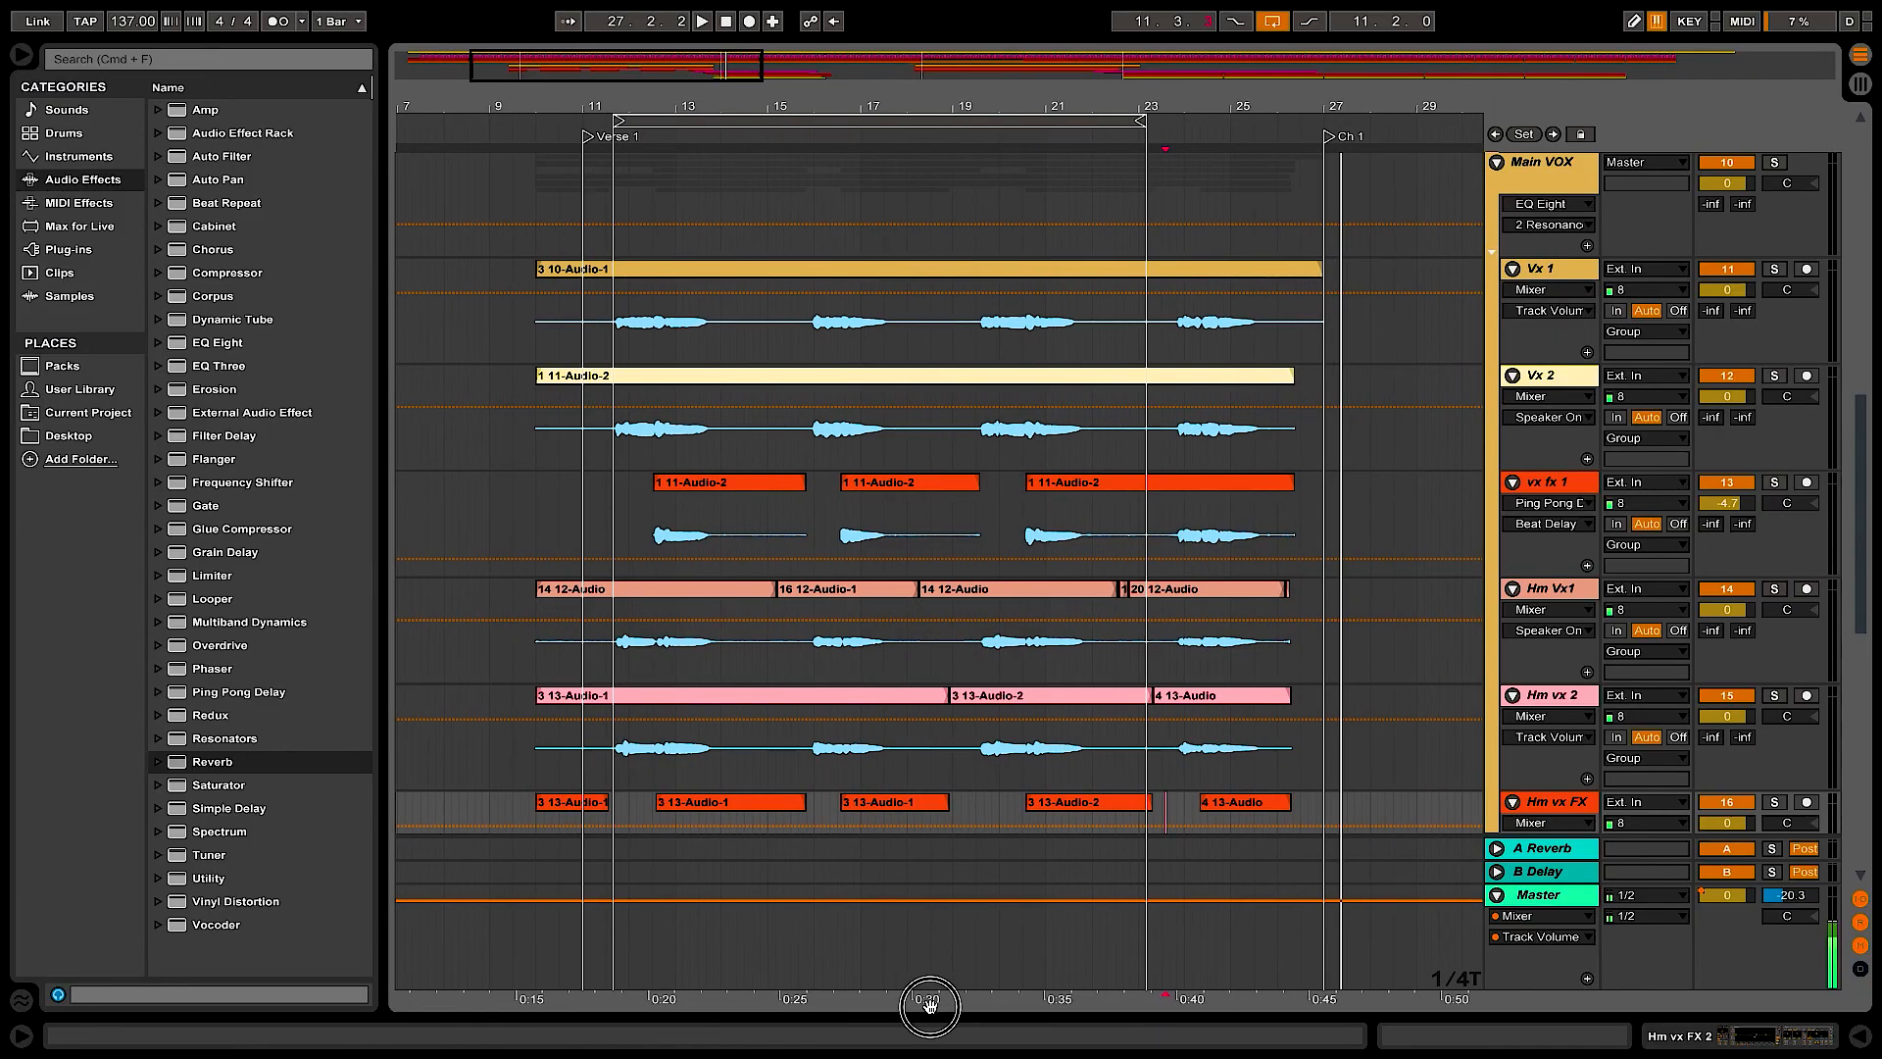
left_click(21, 59)
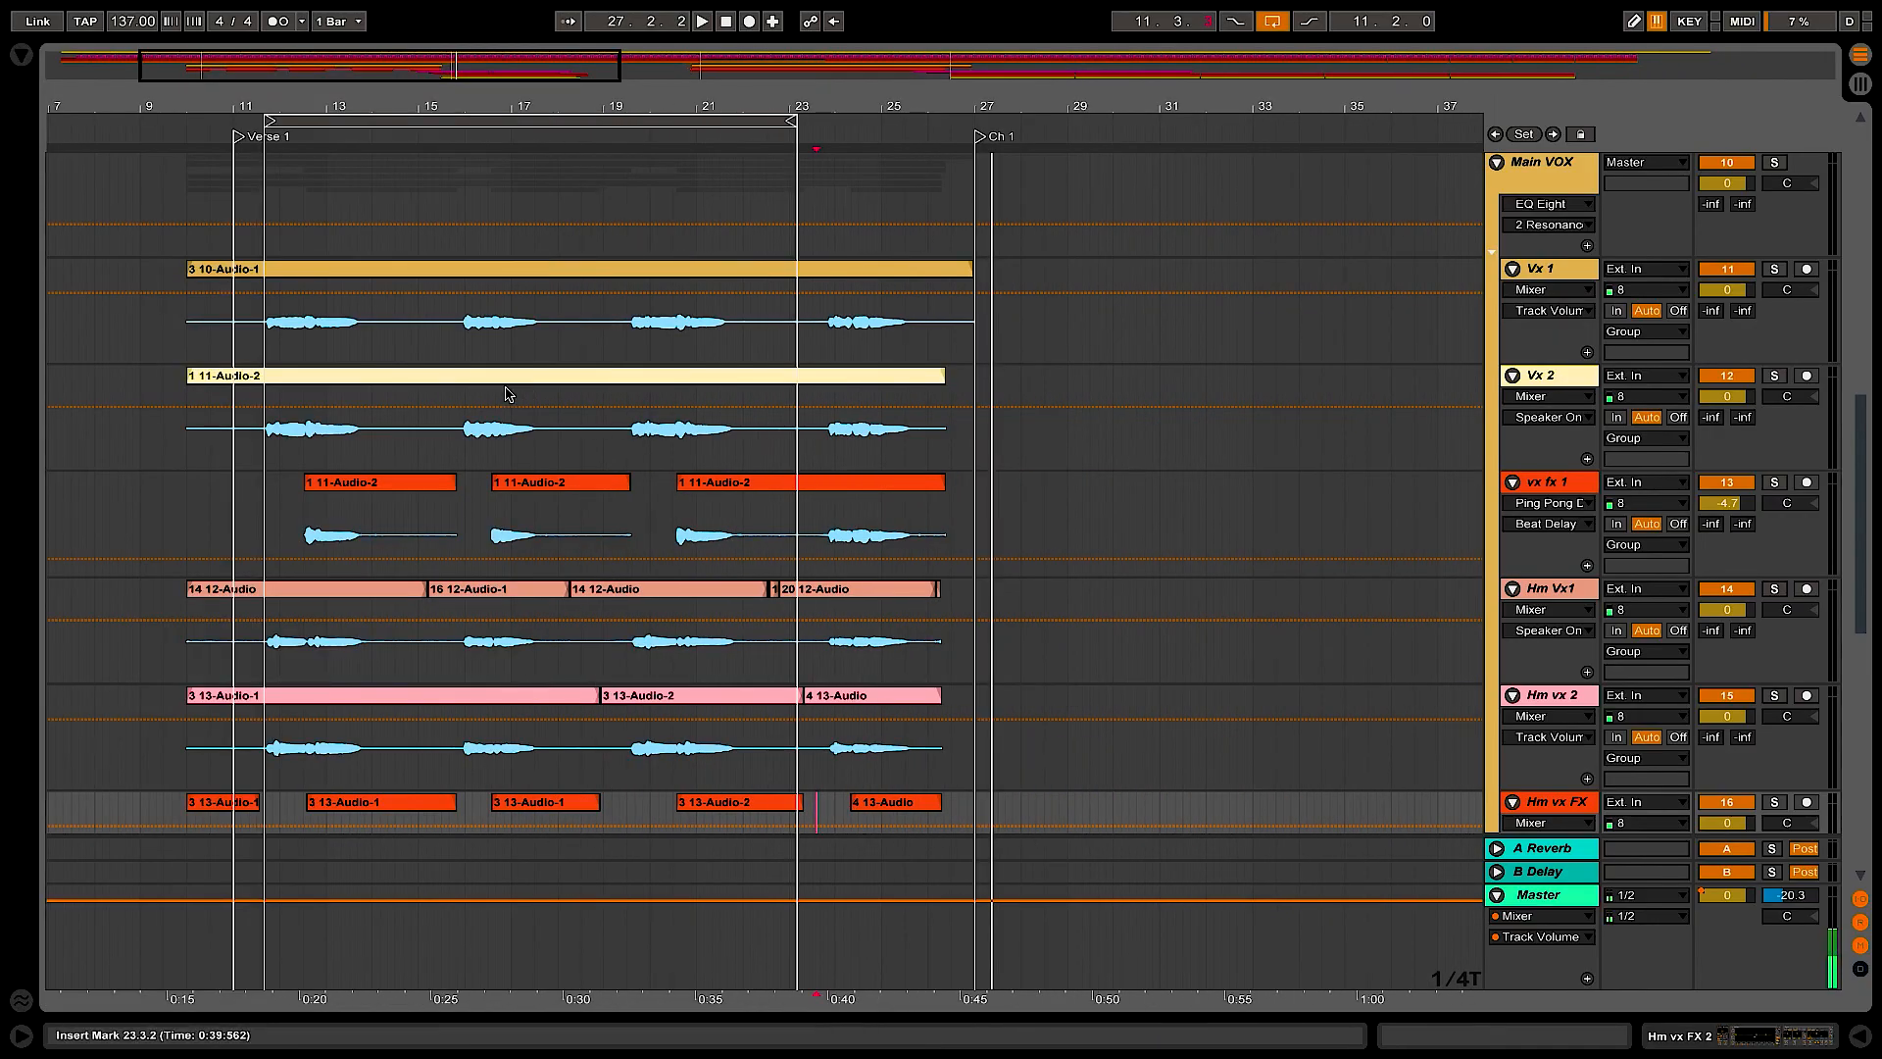
- Set the playback start on the vx fx 1 track at 9.4.2, ahead of Verse 1
left_click(260, 443)
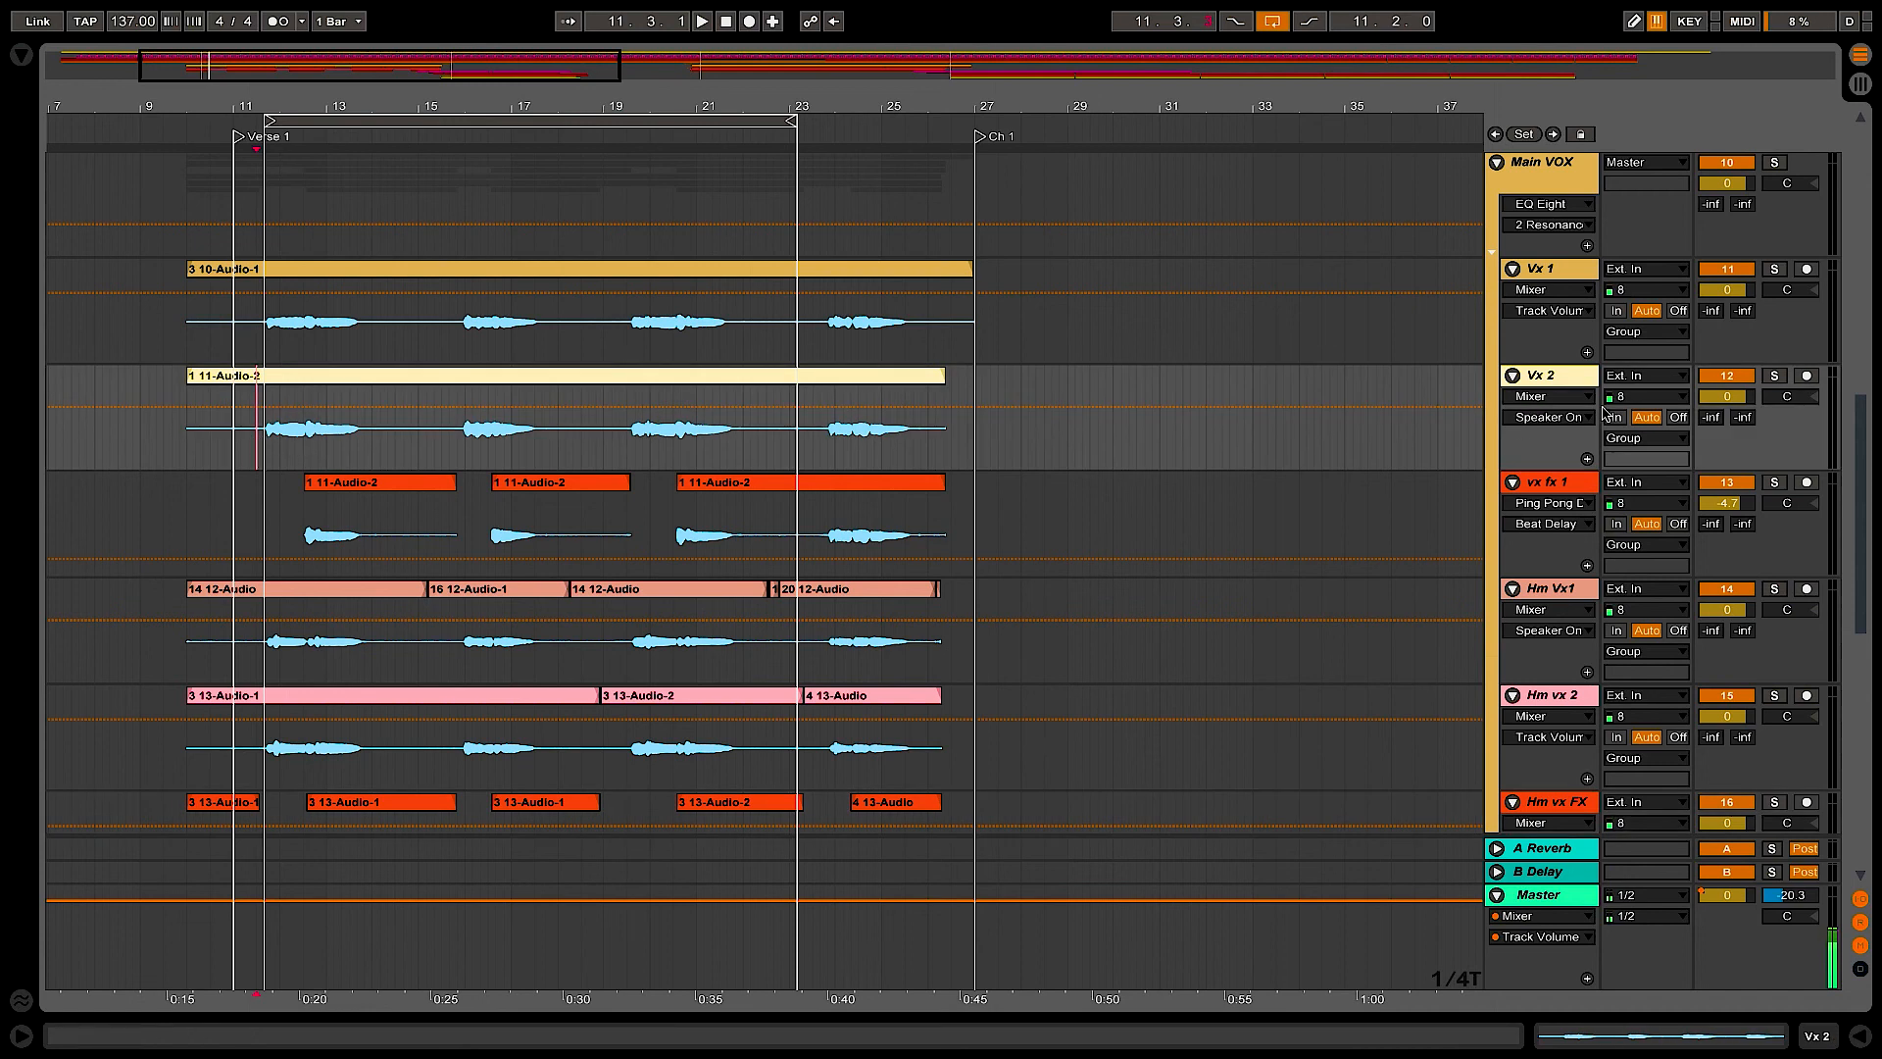
scroll(179, 514, "up", 1)
left_click(180, 514)
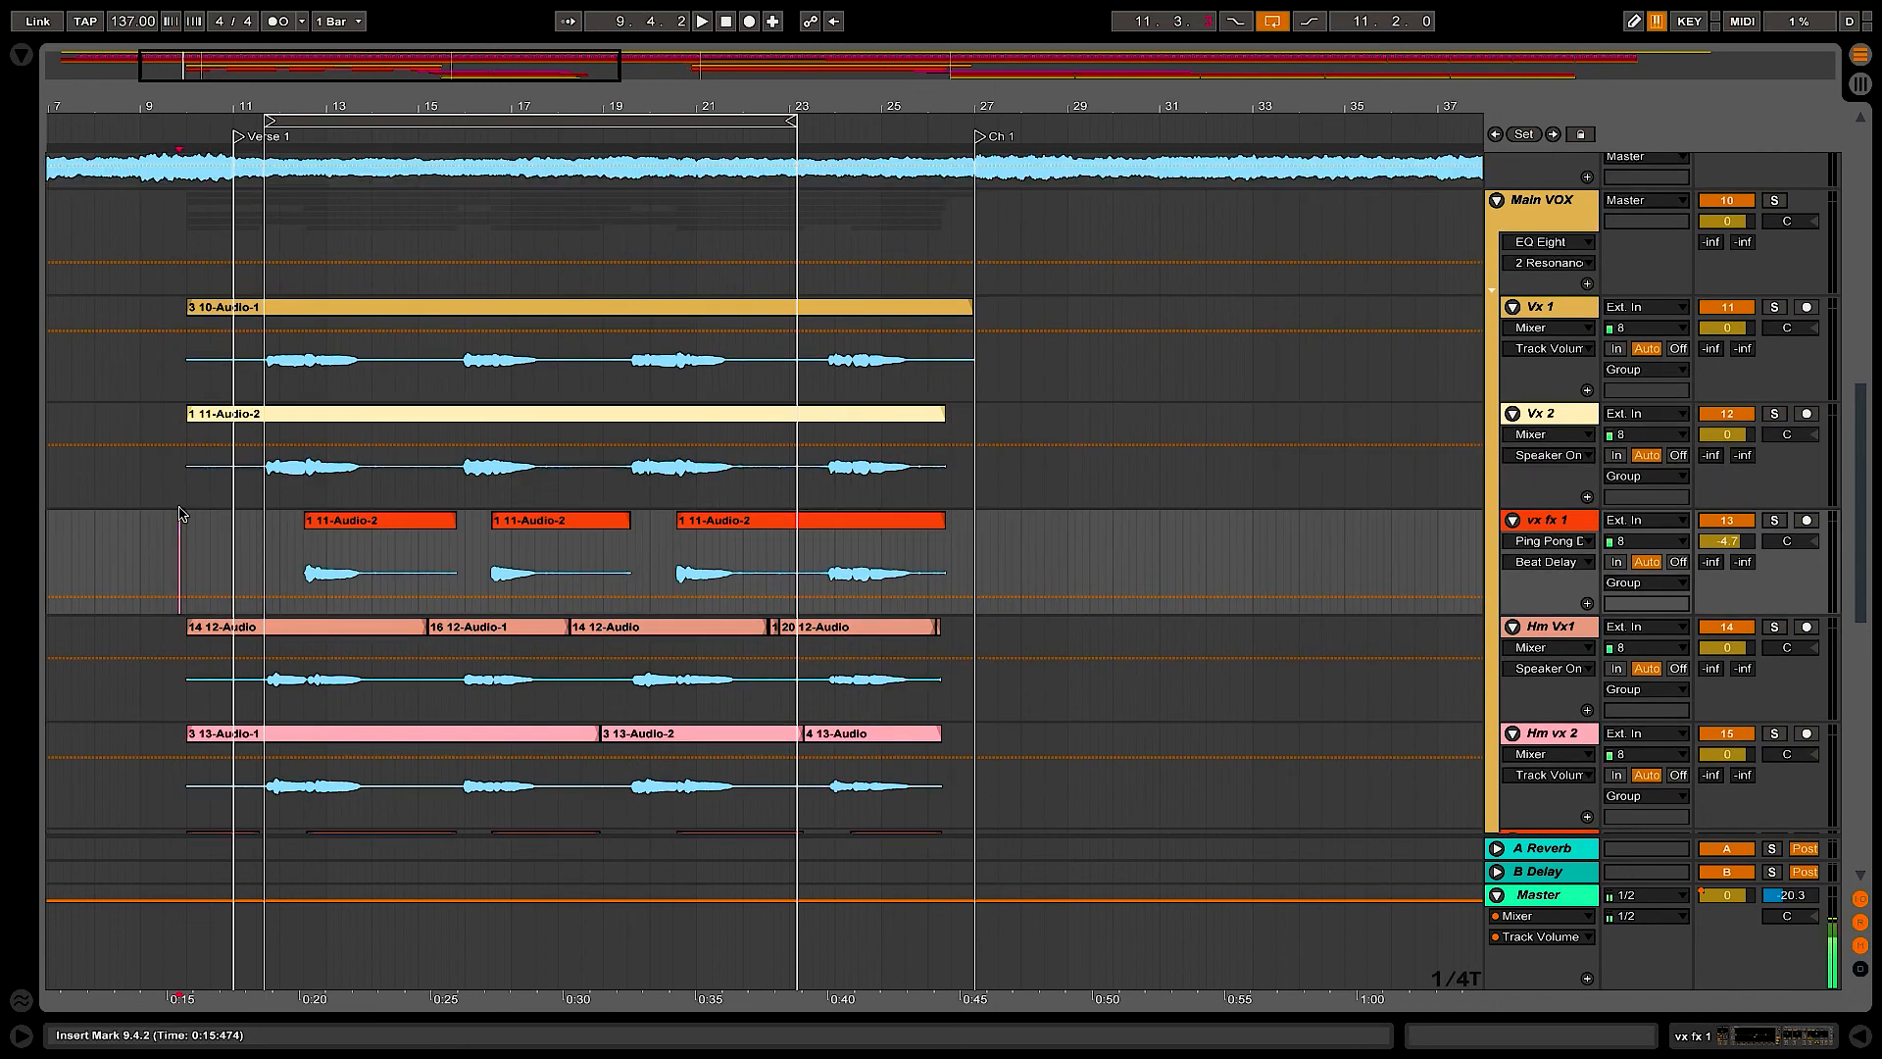